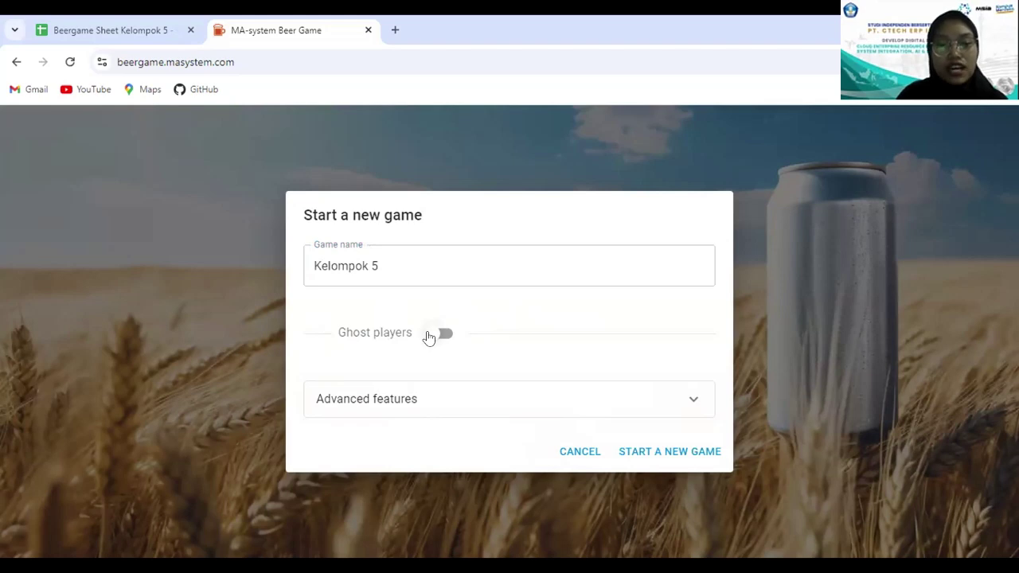
{"action": "left_click", "coordinate": [428, 338]}
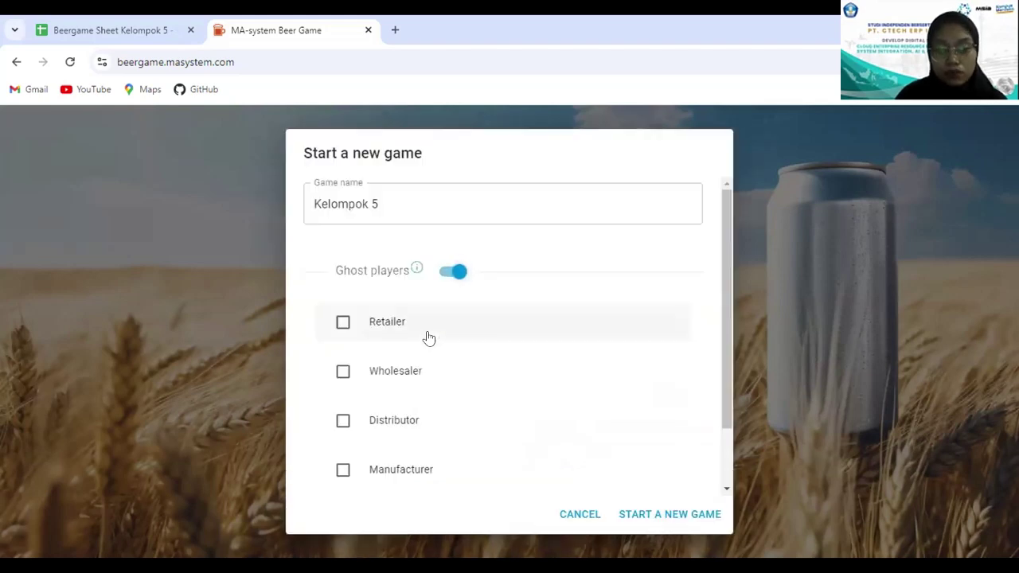
{"action": "scroll", "coordinate": [436, 373], "scroll_direction": "down", "scroll_amount": 1}
{"action": "scroll", "coordinate": [437, 368], "scroll_direction": "up", "scroll_amount": 1}
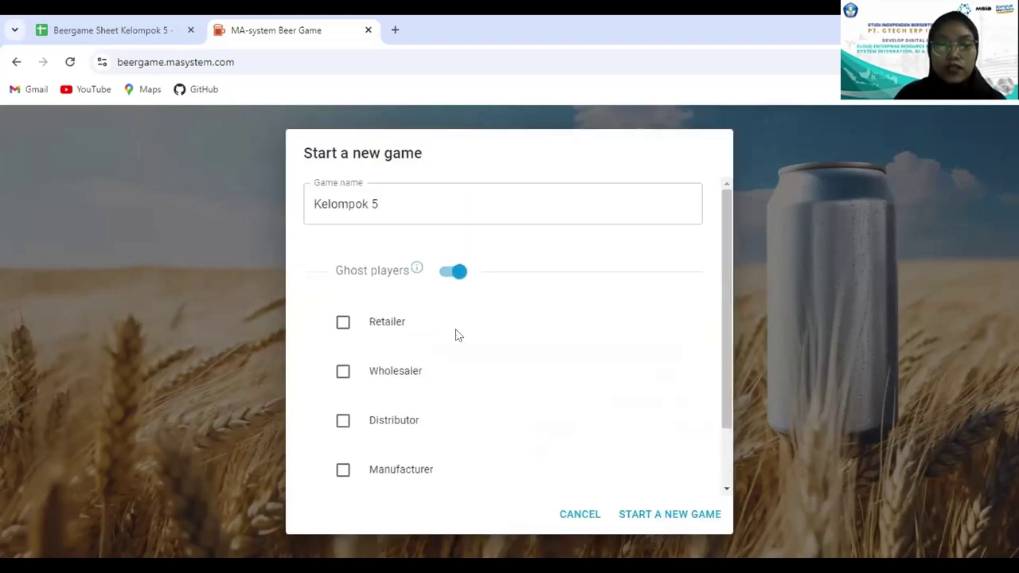
{"action": "left_click", "coordinate": [455, 272]}
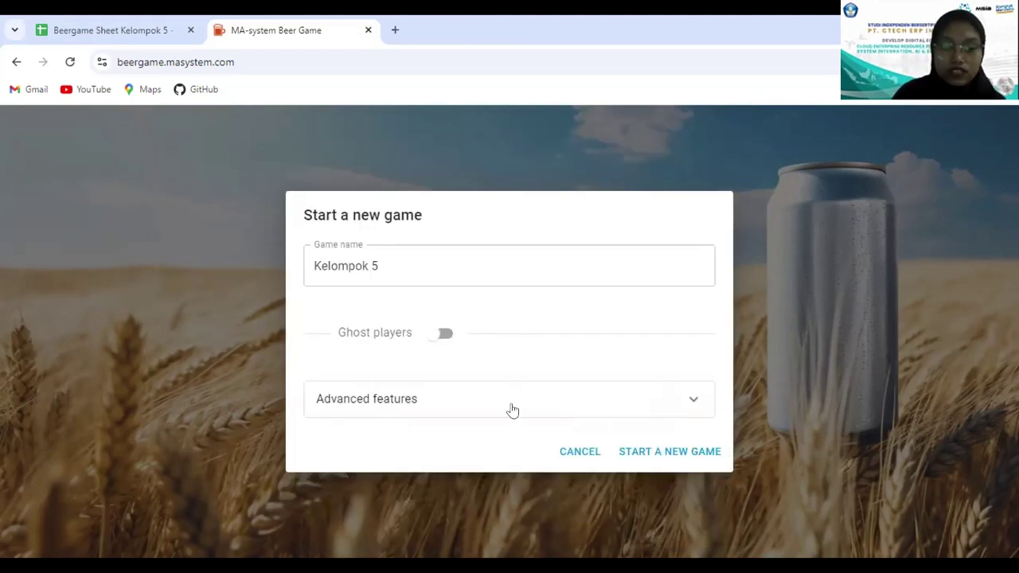
Set the new game's duration to 20 weeks in the advanced features
{"action": "left_click", "coordinate": [462, 406]}
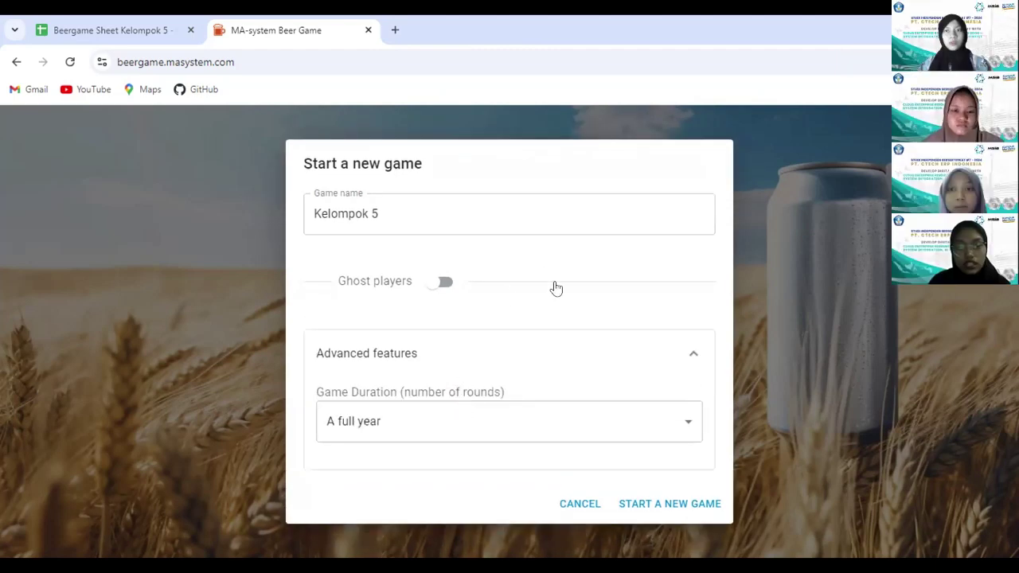
{"action": "left_click", "coordinate": [557, 423]}
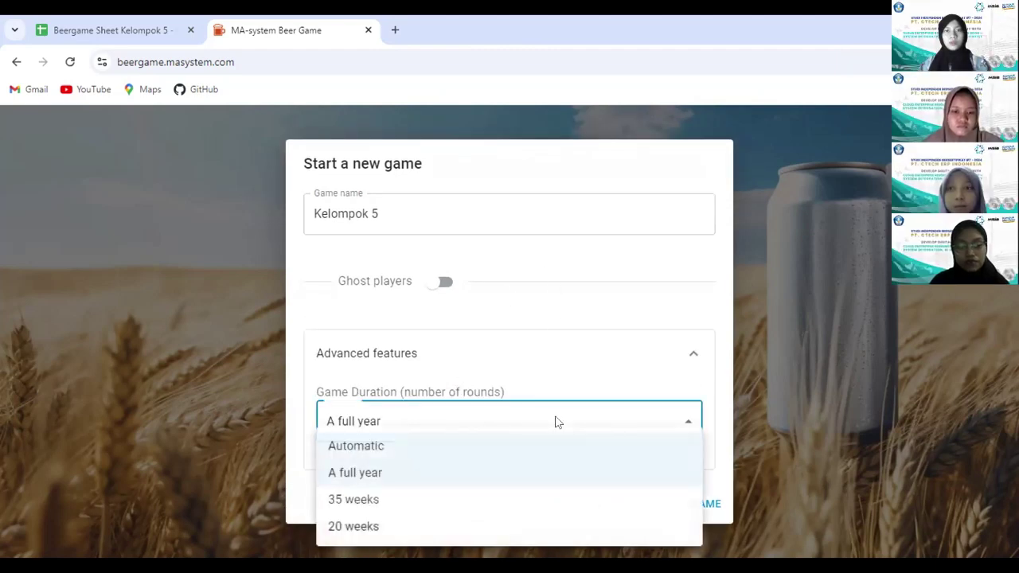
{"action": "left_click", "coordinate": [478, 525]}
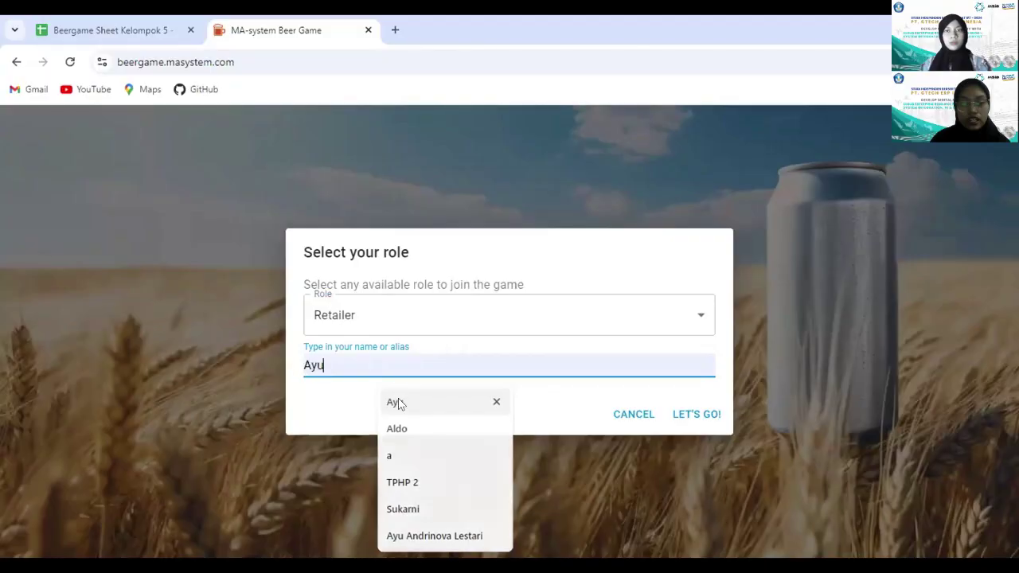
Join the Kelompok 5 game in the Retailer role under the player's name and select the game's web address
{"action": "key", "text": "Escape"}
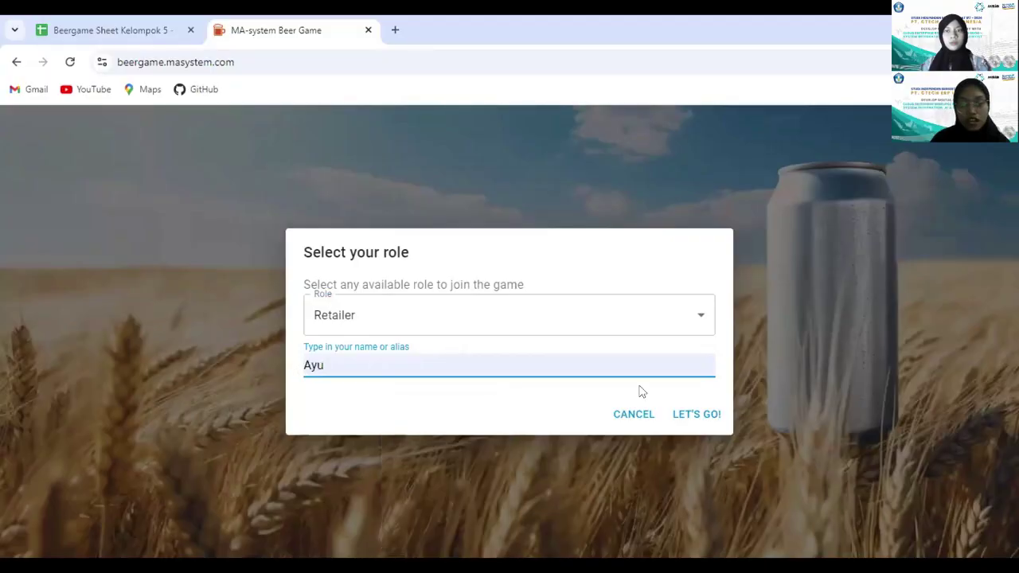
{"action": "left_click", "coordinate": [703, 420]}
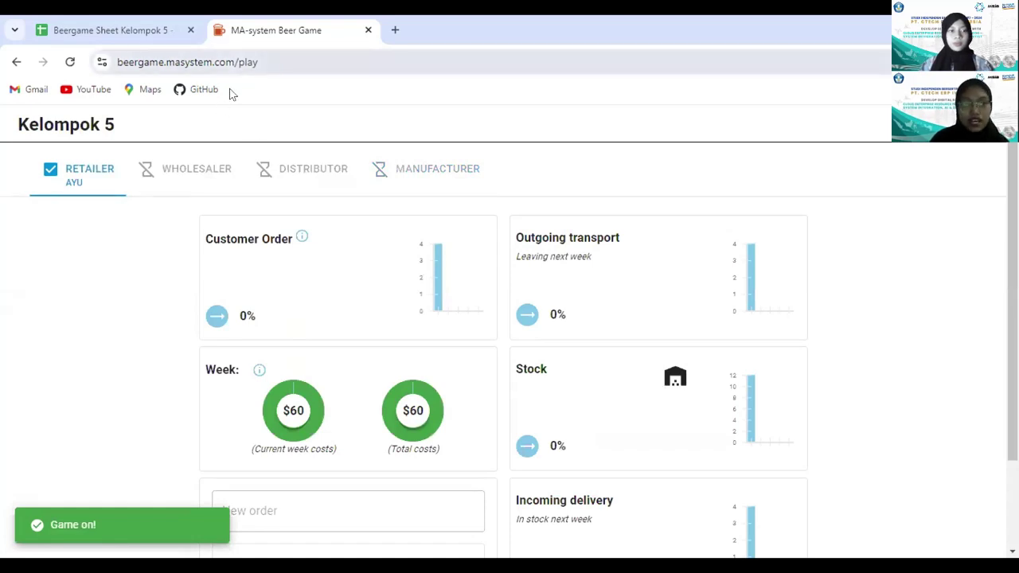
{"action": "key", "text": "ctrl+l"}
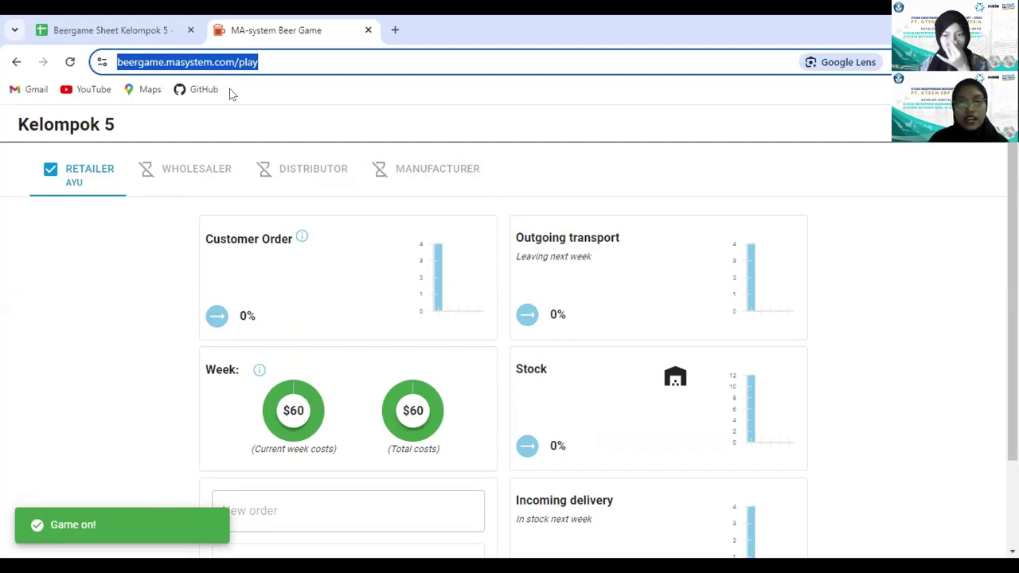
{"action": "key", "text": "alt+Tab"}
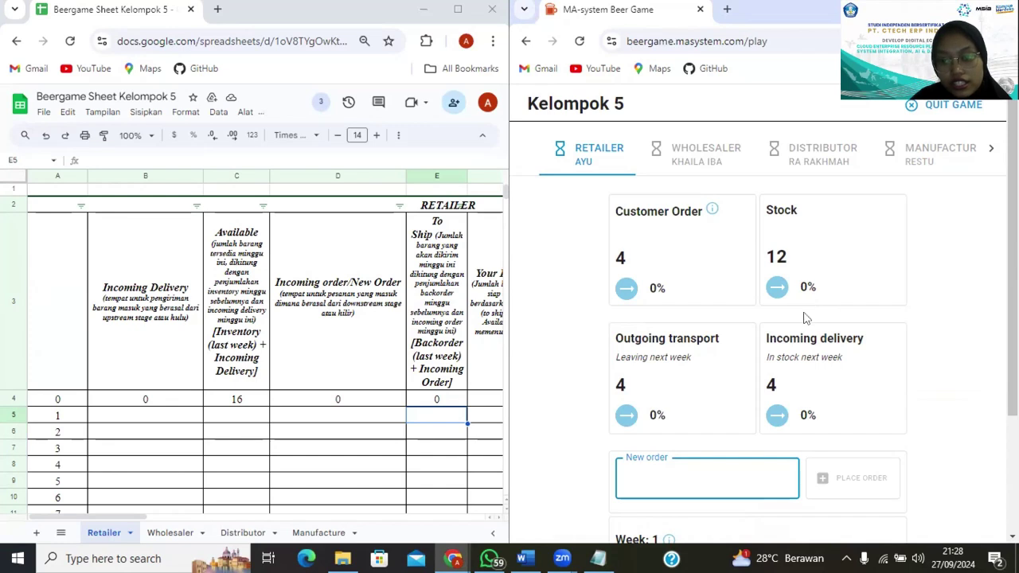
Review the game's week 1 costs and the Retailer sheet's column headings from Incoming Delivery through Cost
{"action": "scroll", "coordinate": [689, 359], "scroll_direction": "down", "scroll_amount": 2}
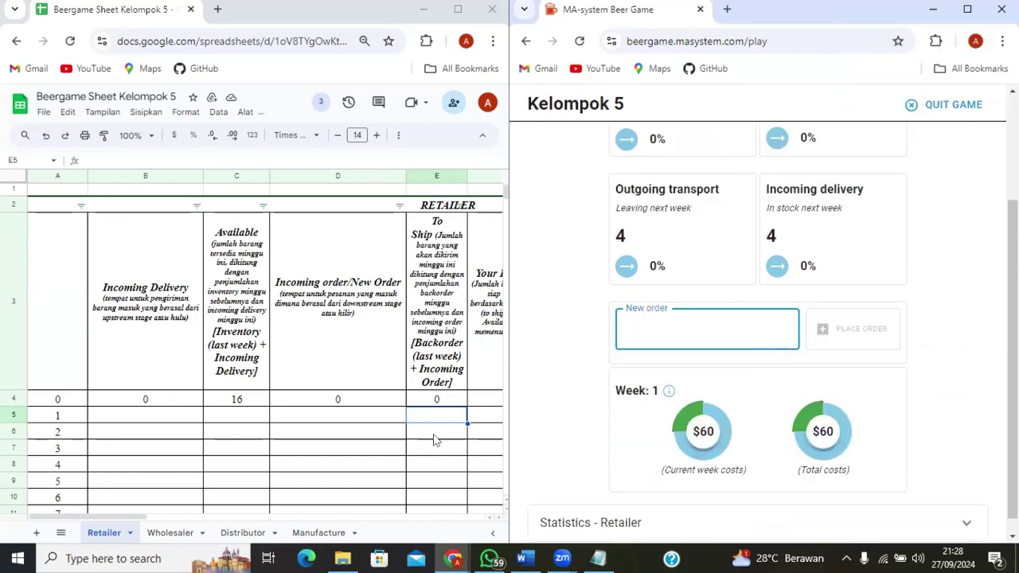
{"action": "left_click", "coordinate": [191, 318]}
{"action": "left_click", "coordinate": [235, 304]}
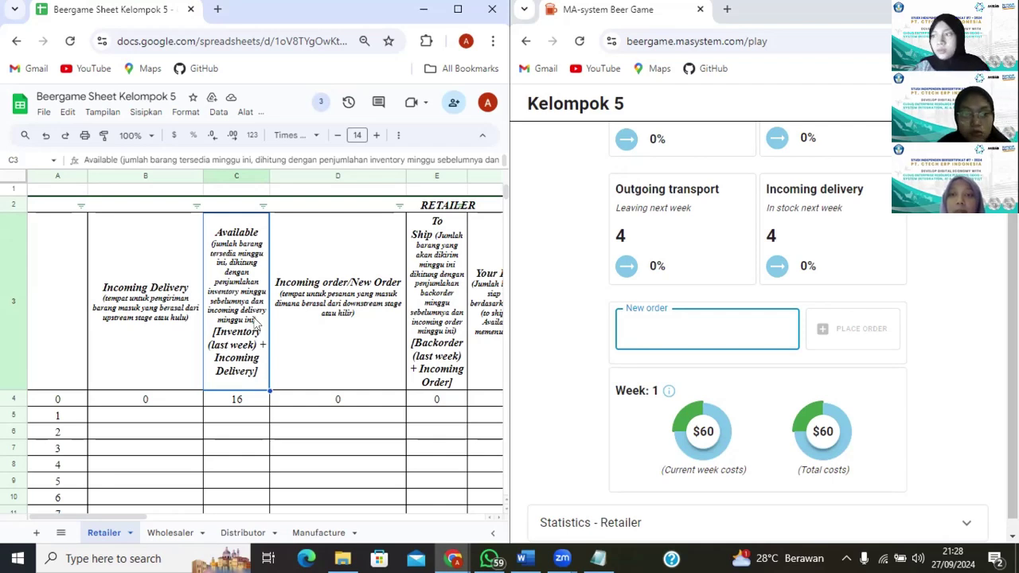
{"action": "left_click", "coordinate": [311, 318]}
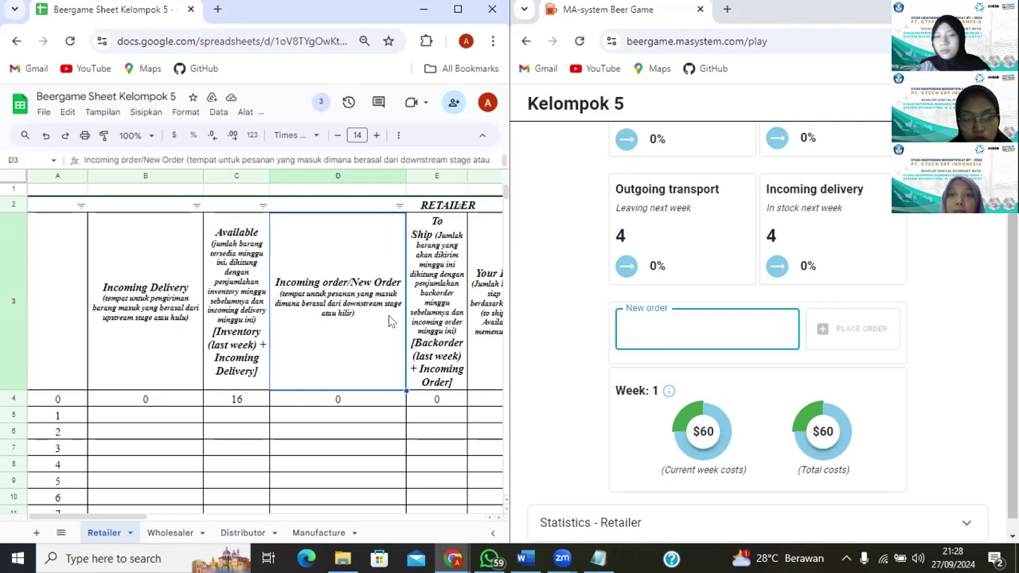
{"action": "scroll", "coordinate": [389, 321], "scroll_direction": "right", "scroll_amount": 2}
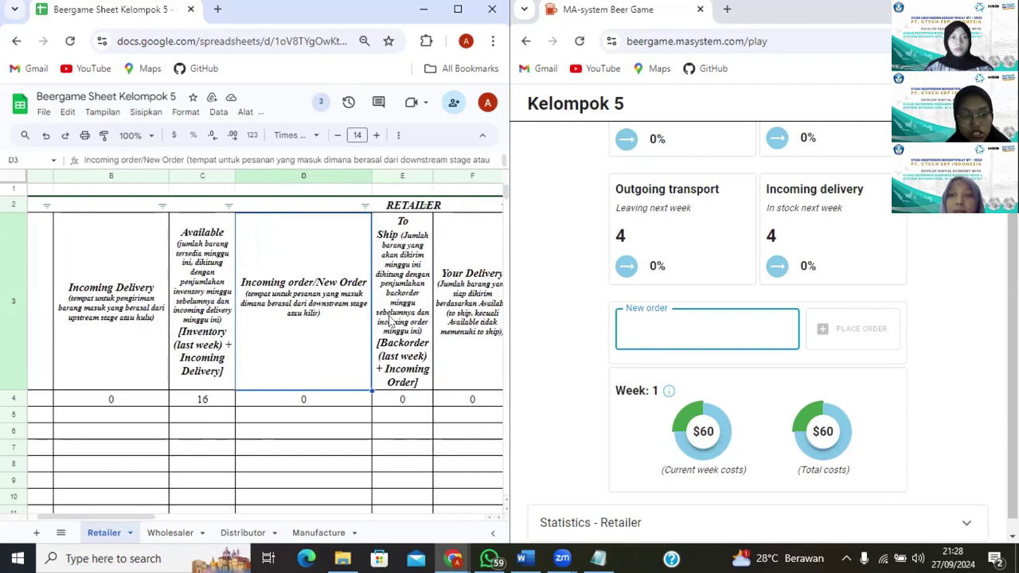
{"action": "scroll", "coordinate": [389, 320], "scroll_direction": "right", "scroll_amount": 5}
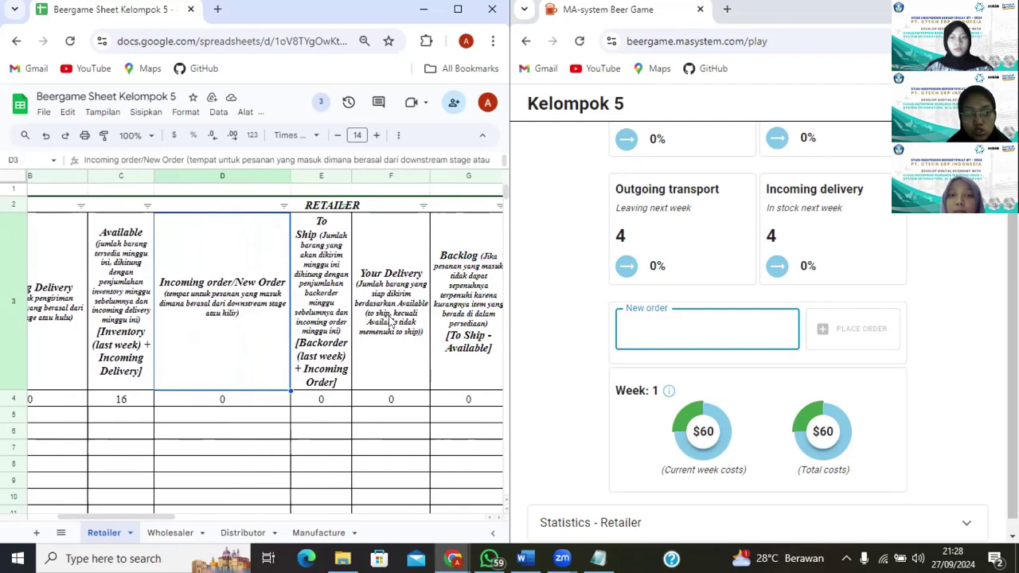
{"action": "scroll", "coordinate": [389, 321], "scroll_direction": "right", "scroll_amount": 2}
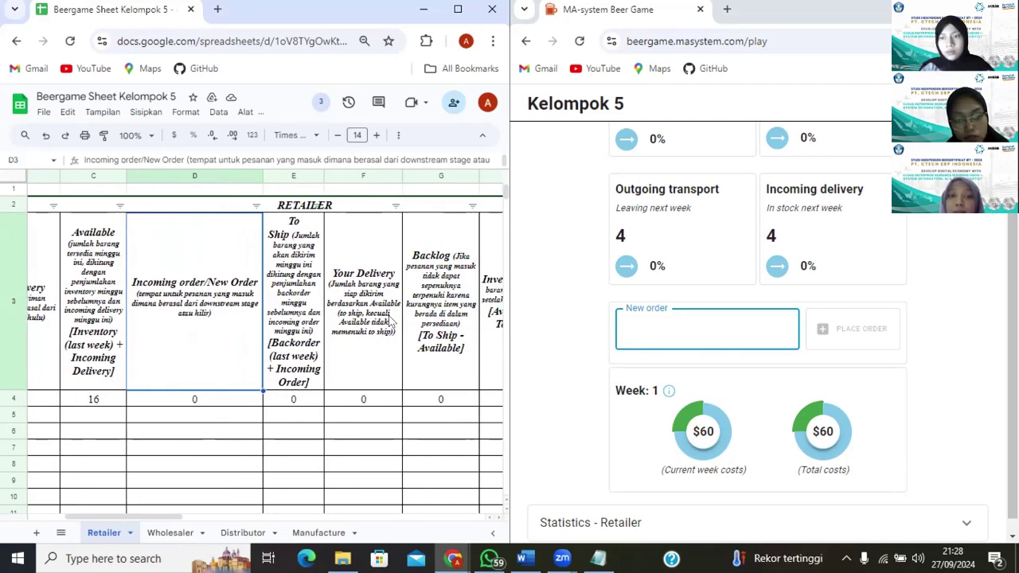
{"action": "scroll", "coordinate": [389, 320], "scroll_direction": "right", "scroll_amount": 4}
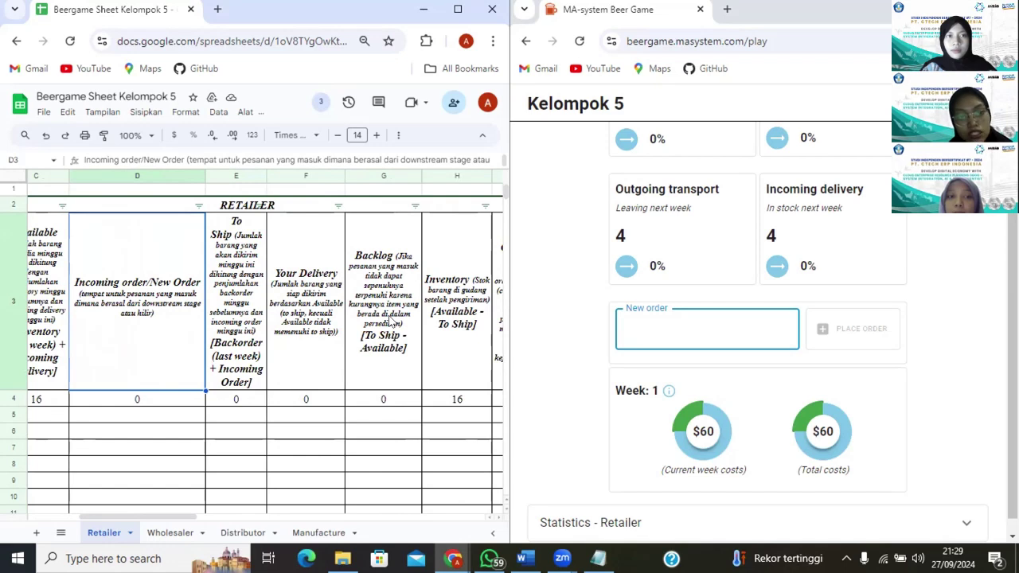
{"action": "scroll", "coordinate": [389, 321], "scroll_direction": "right", "scroll_amount": 5}
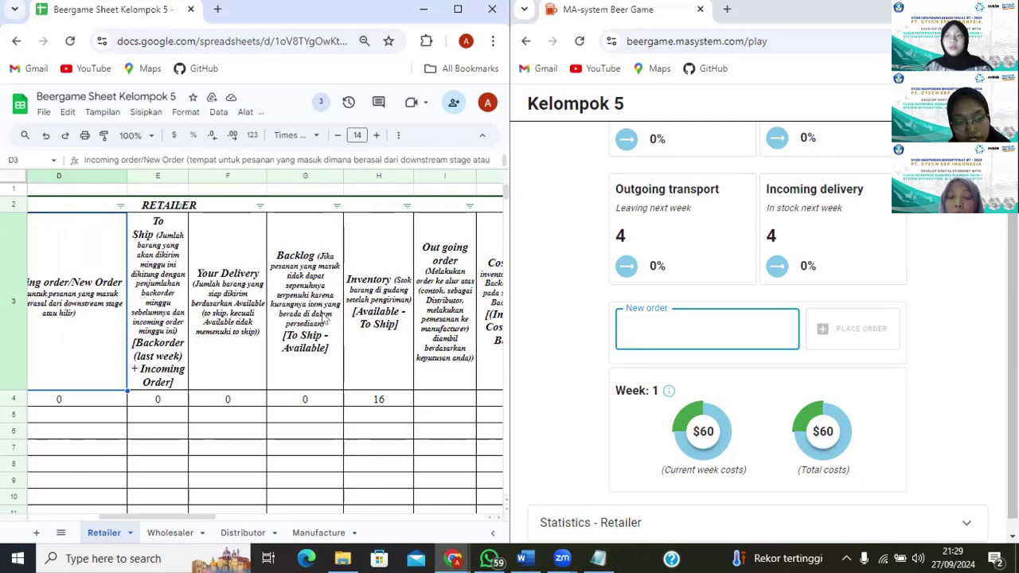
{"action": "left_click", "coordinate": [387, 357]}
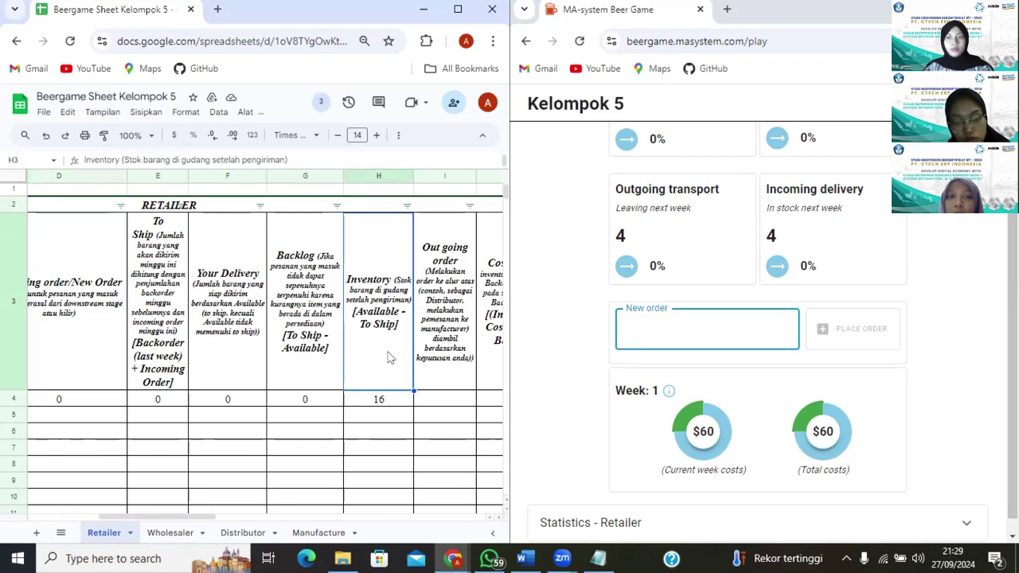
{"action": "scroll", "coordinate": [388, 357], "scroll_direction": "right", "scroll_amount": 2}
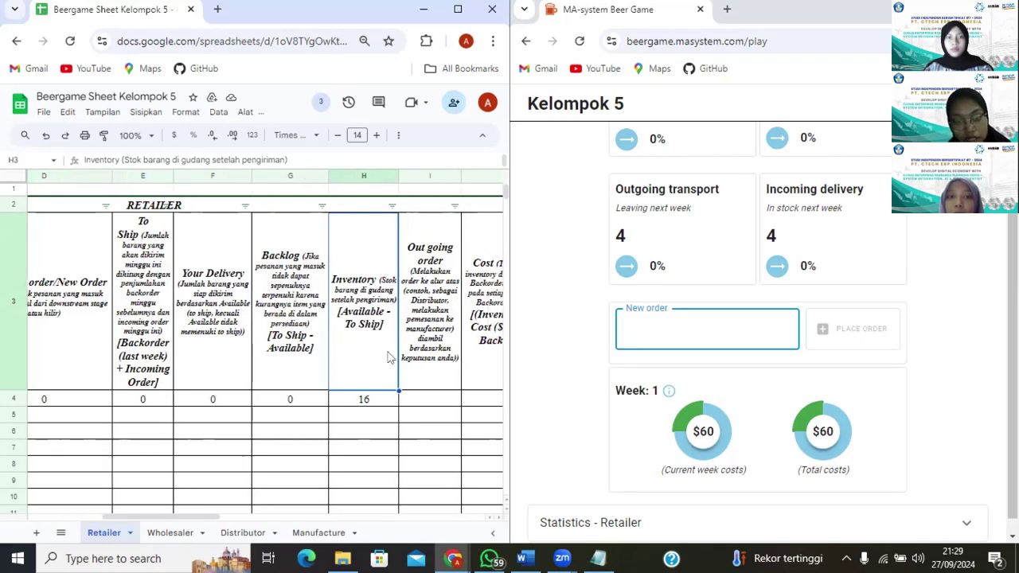
{"action": "left_click", "coordinate": [364, 344]}
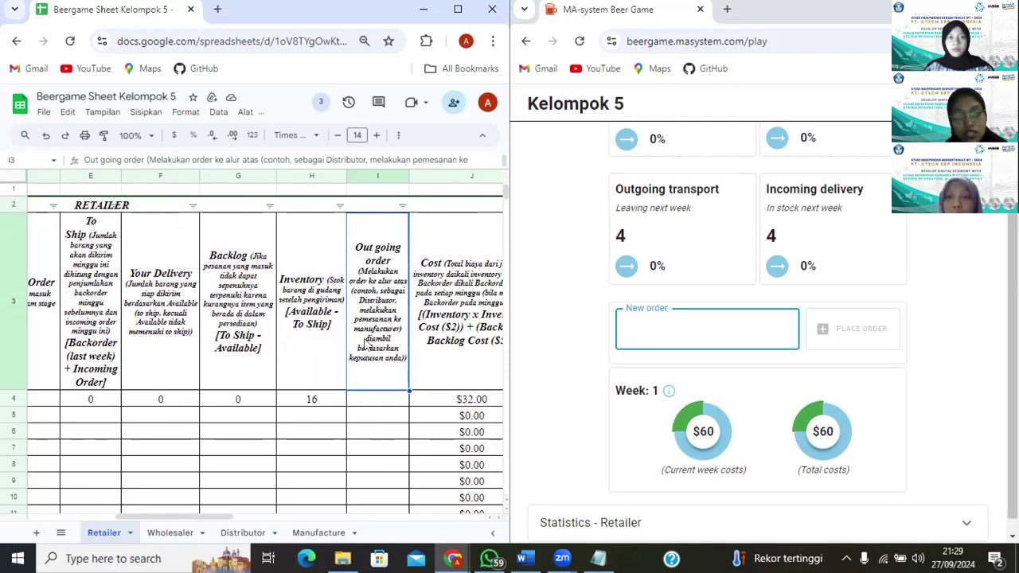
{"action": "left_click", "coordinate": [416, 364]}
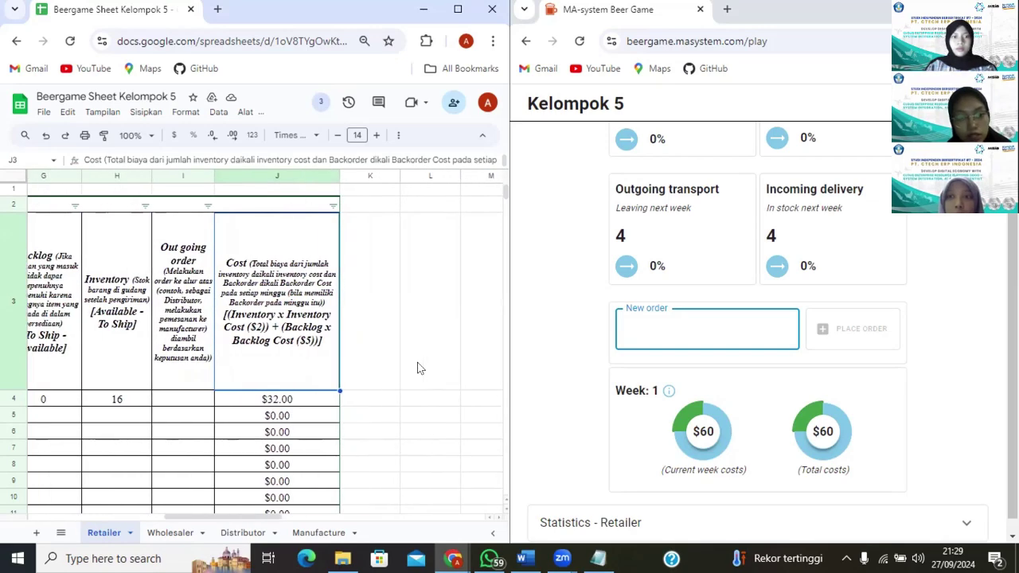
Compare the week 0 Incoming Delivery and Available cells of the Retailer sheet with the game's stock and delivery figures
{"action": "scroll", "coordinate": [195, 399], "scroll_direction": "left", "scroll_amount": 5}
{"action": "left_click", "coordinate": [195, 400]}
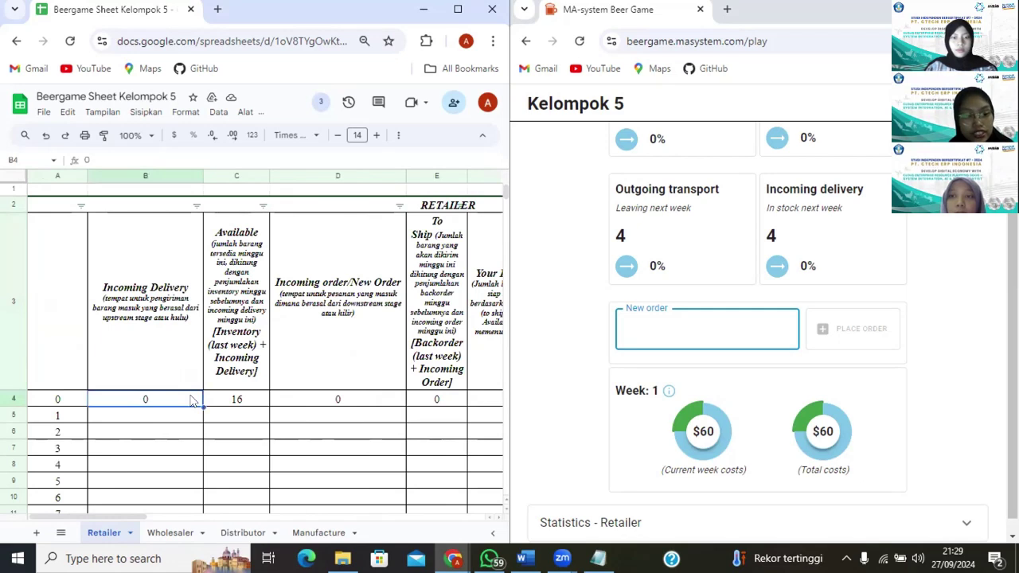
{"action": "left_click", "coordinate": [235, 403]}
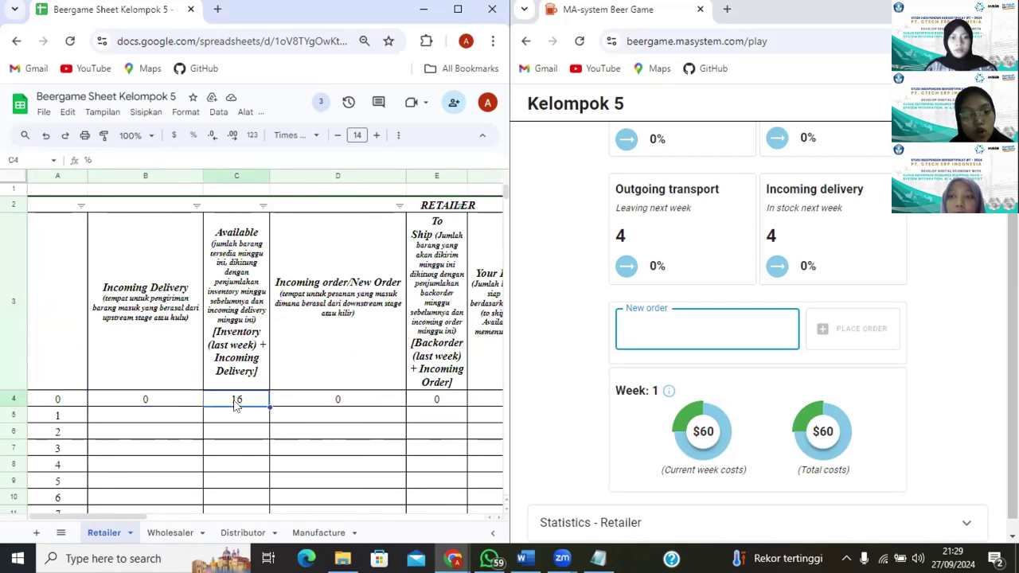
{"action": "left_click", "coordinate": [173, 401]}
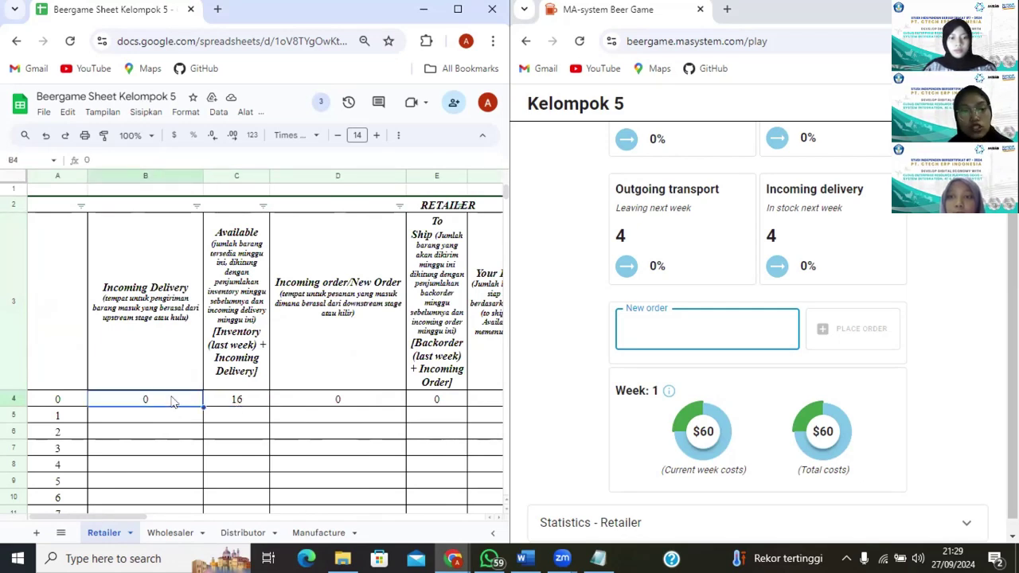
{"action": "left_click", "coordinate": [216, 401]}
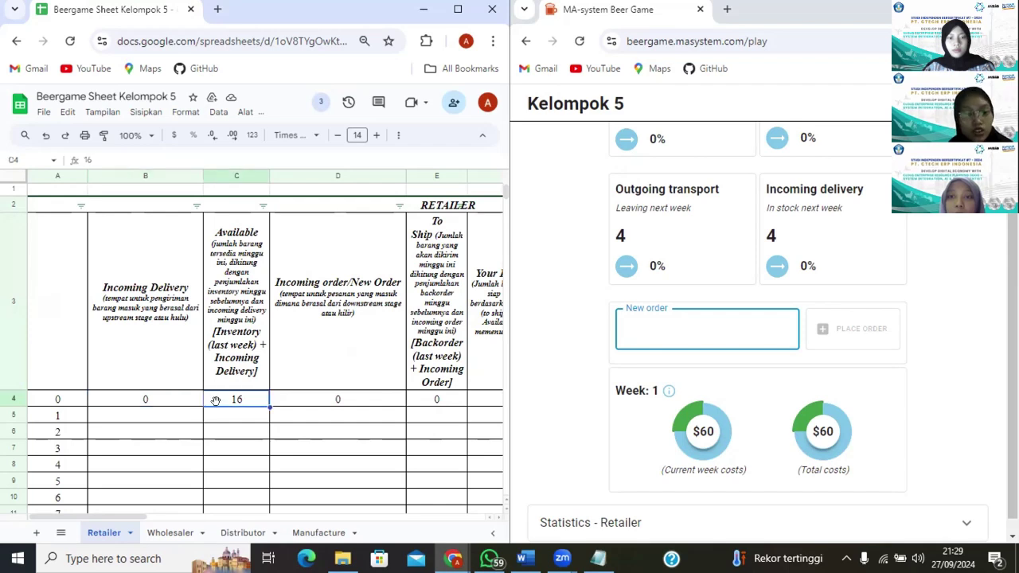
{"action": "scroll", "coordinate": [580, 347], "scroll_direction": "up", "scroll_amount": 2}
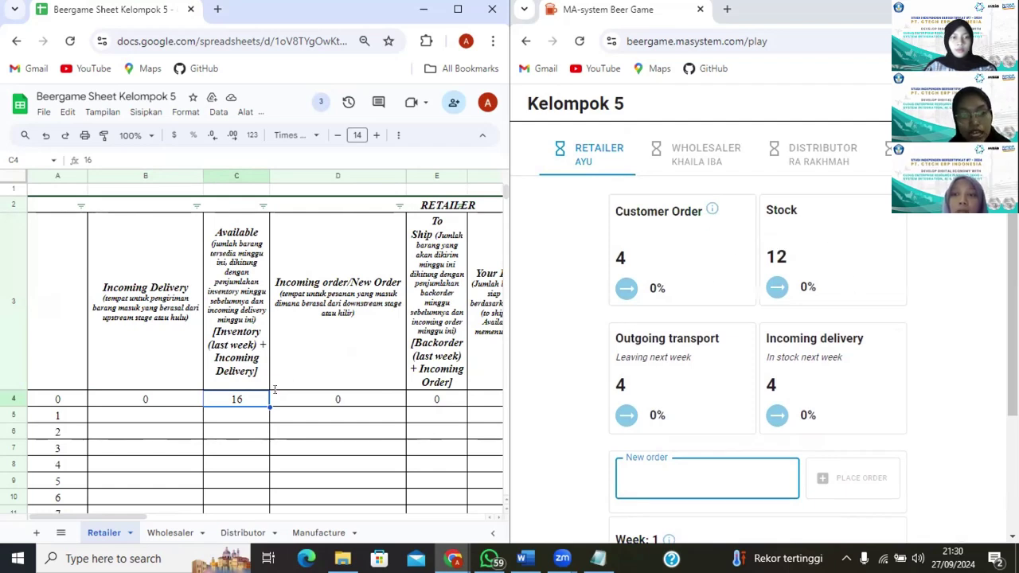
Go through the week 0 cells of the Retailer sheet from Incoming order/New Order through Inventory
{"action": "left_click", "coordinate": [338, 398]}
{"action": "scroll", "coordinate": [337, 398], "scroll_direction": "right", "scroll_amount": 1}
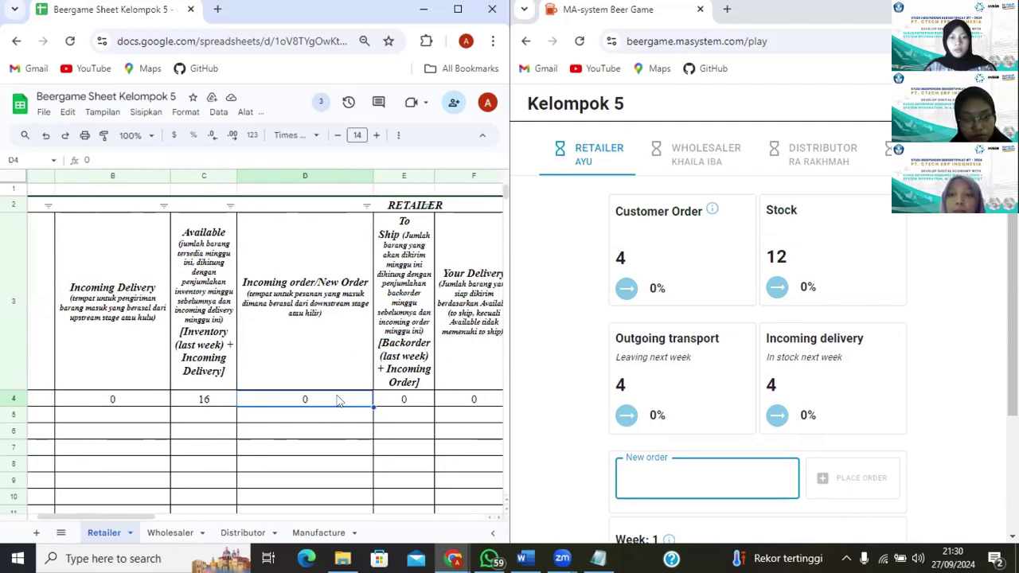
{"action": "scroll", "coordinate": [338, 398], "scroll_direction": "right", "scroll_amount": 1}
{"action": "left_click", "coordinate": [337, 398]}
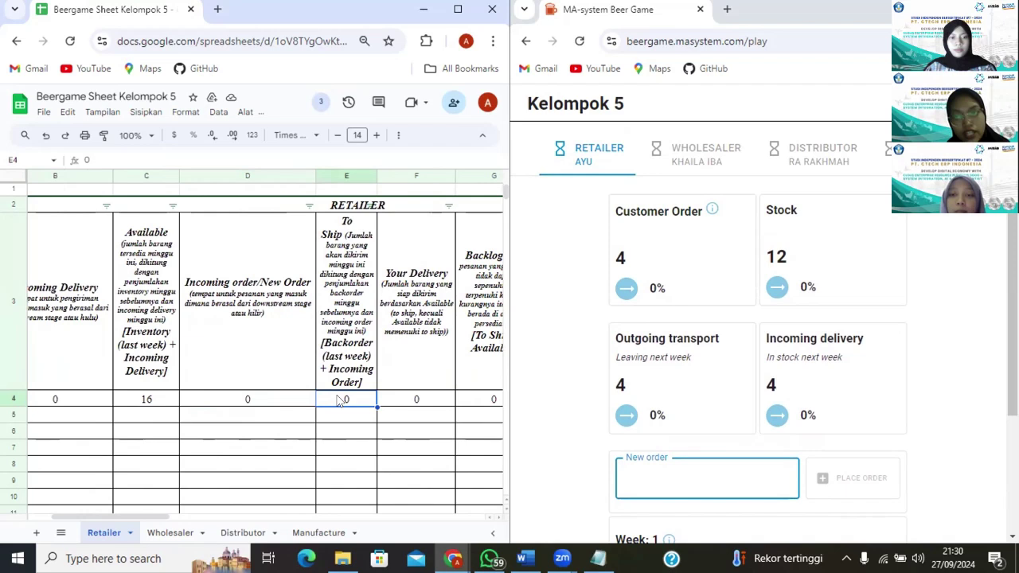
{"action": "left_click", "coordinate": [390, 400]}
{"action": "scroll", "coordinate": [390, 402], "scroll_direction": "right", "scroll_amount": 2}
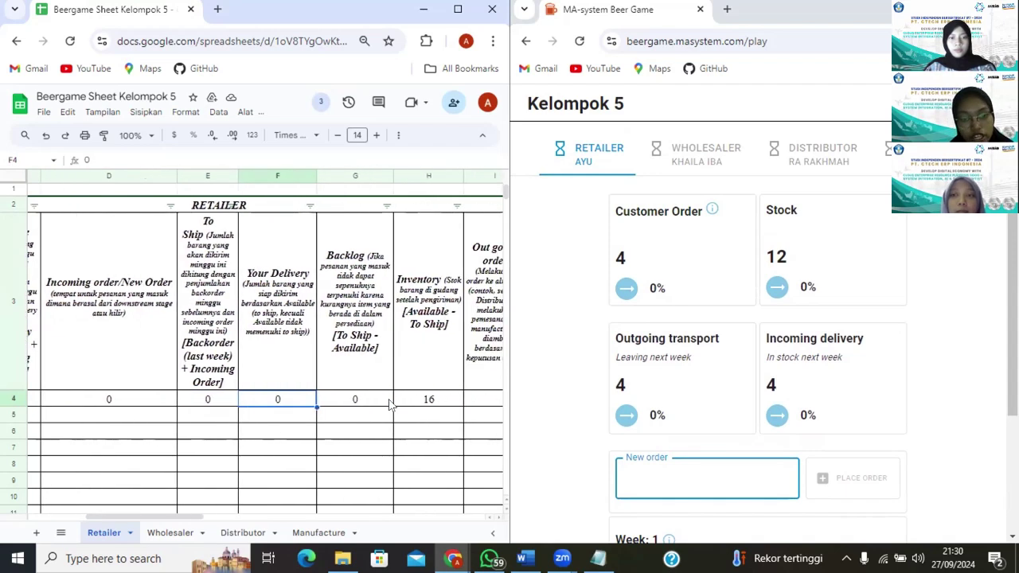
{"action": "left_click", "coordinate": [335, 391]}
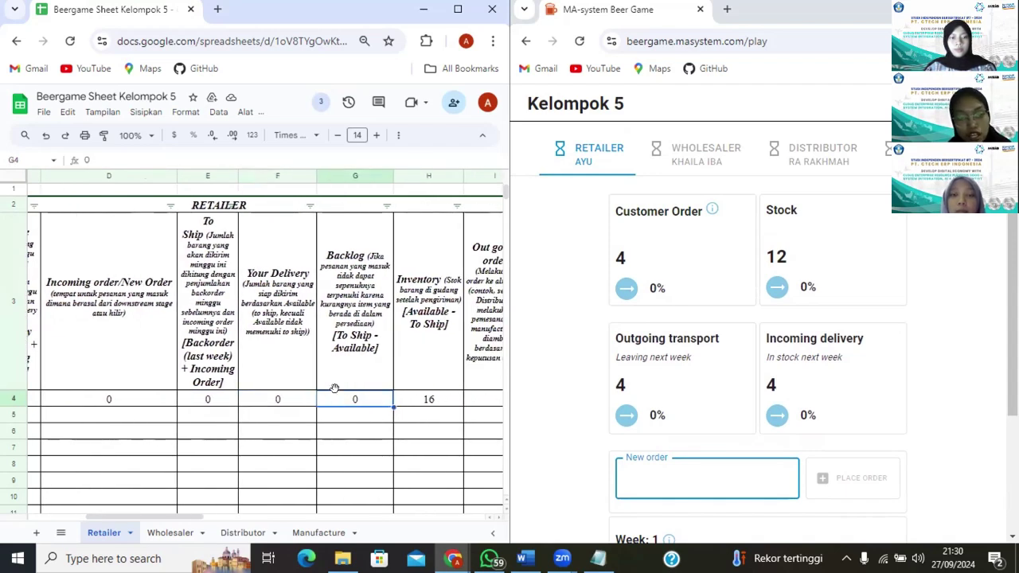
{"action": "left_click", "coordinate": [402, 399]}
{"action": "scroll", "coordinate": [401, 390], "scroll_direction": "right", "scroll_amount": 1}
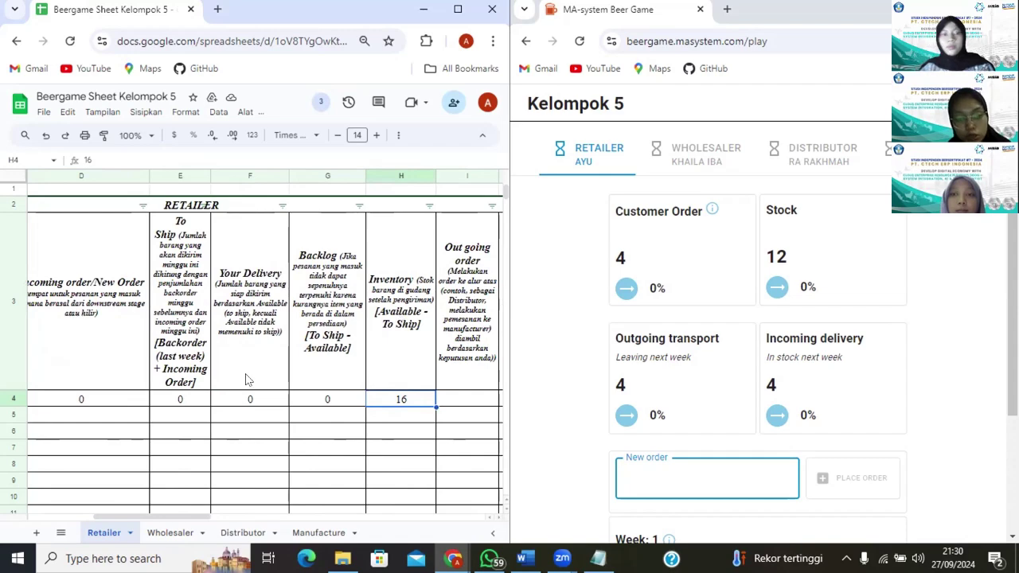
Recheck the week 0 Available and Inventory cells, and look at the Out going order and Cost columns
{"action": "scroll", "coordinate": [192, 414], "scroll_direction": "left", "scroll_amount": 5}
{"action": "left_click", "coordinate": [196, 404]}
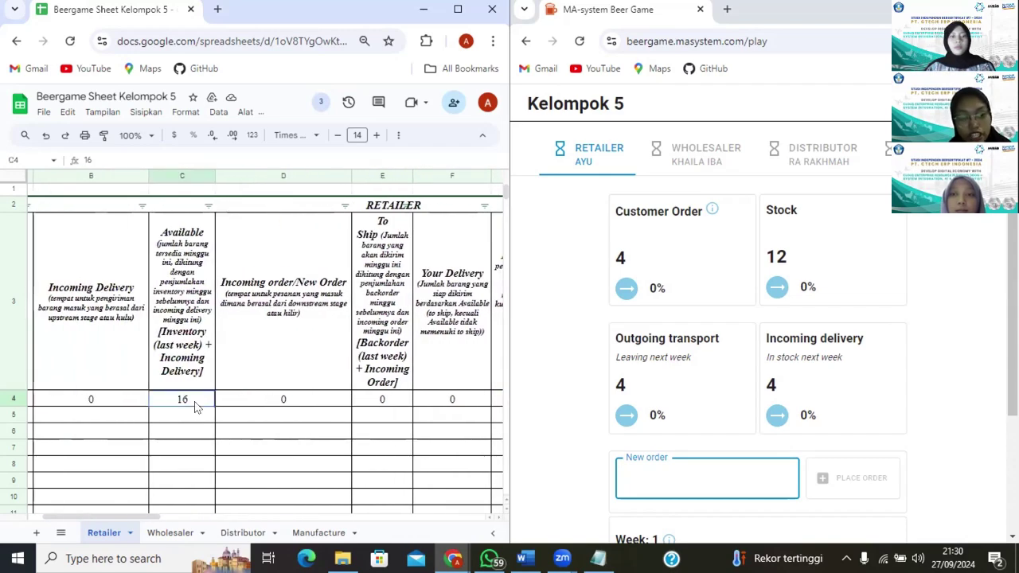
{"action": "scroll", "coordinate": [382, 402], "scroll_direction": "right", "scroll_amount": 5}
{"action": "left_click", "coordinate": [391, 400]}
{"action": "left_click", "coordinate": [445, 400]}
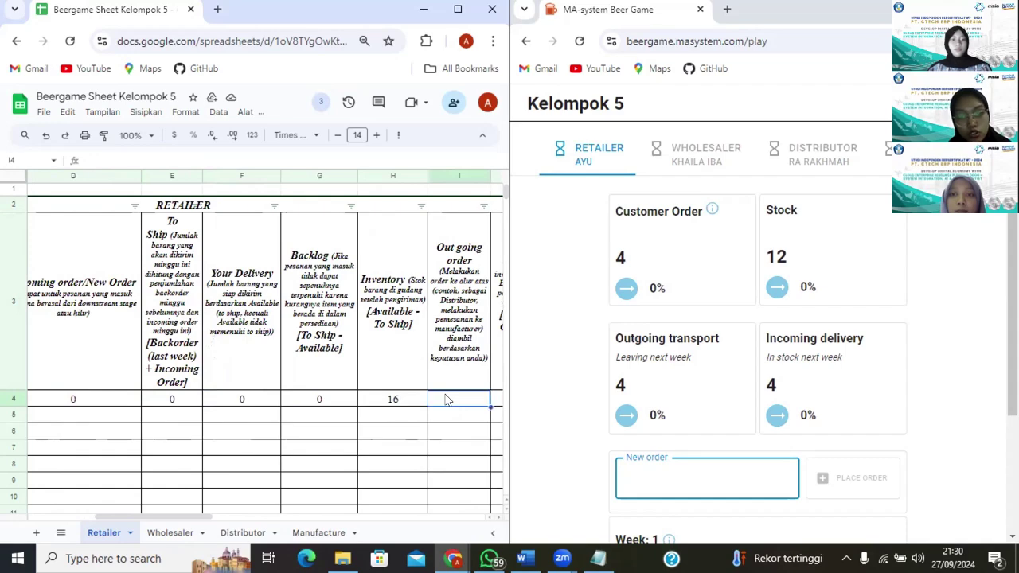
{"action": "scroll", "coordinate": [446, 400], "scroll_direction": "right", "scroll_amount": 2}
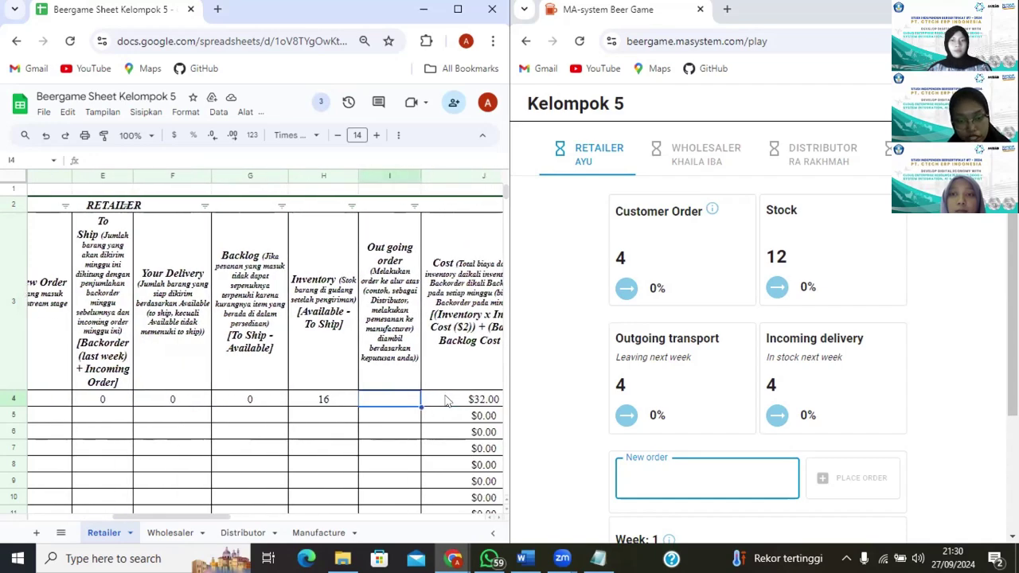
Examine the week 0 Cost formula and Out going order cell of the Retailer sheet, alongside the game's current figures
{"action": "left_click", "coordinate": [447, 401]}
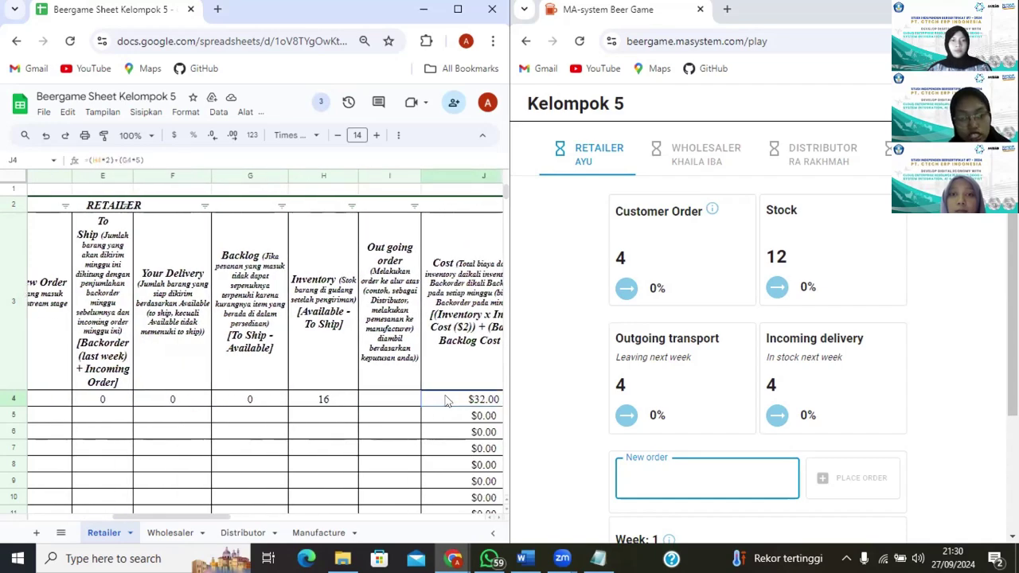
{"action": "scroll", "coordinate": [446, 399], "scroll_direction": "right", "scroll_amount": 1}
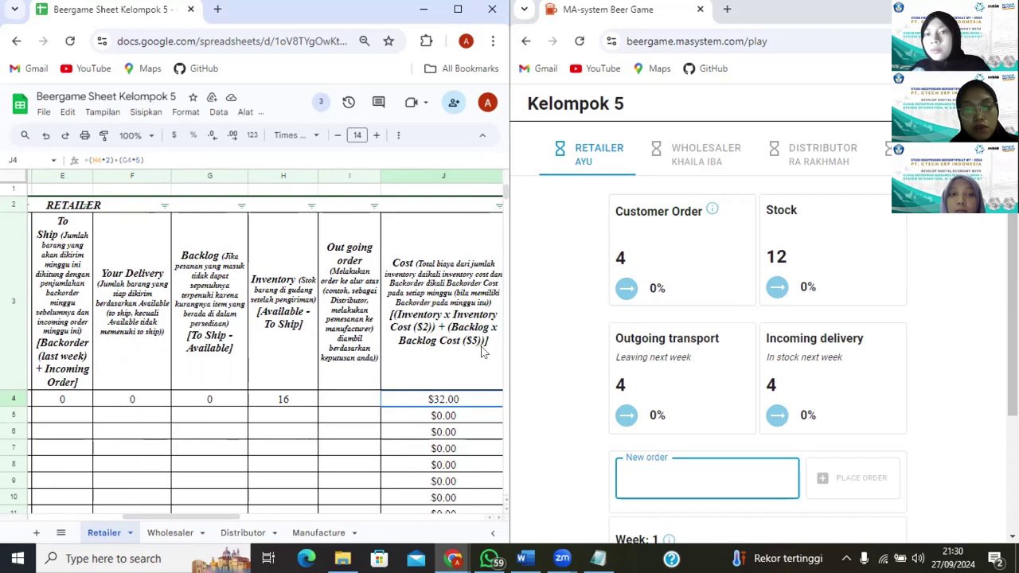
{"action": "left_click", "coordinate": [369, 398]}
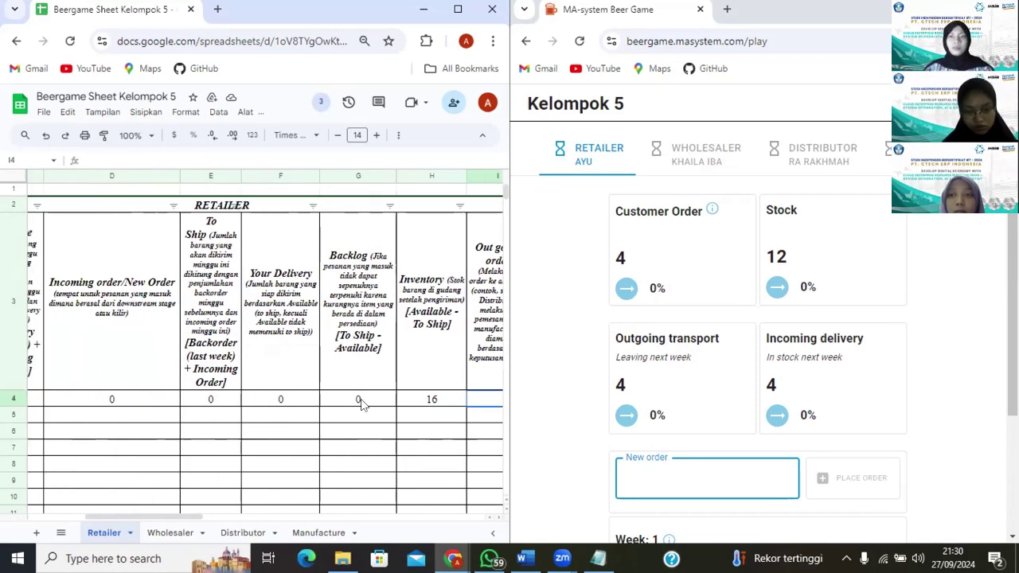
{"action": "scroll", "coordinate": [920, 424], "scroll_direction": "down", "scroll_amount": 1}
{"action": "scroll", "coordinate": [921, 424], "scroll_direction": "up", "scroll_amount": 1}
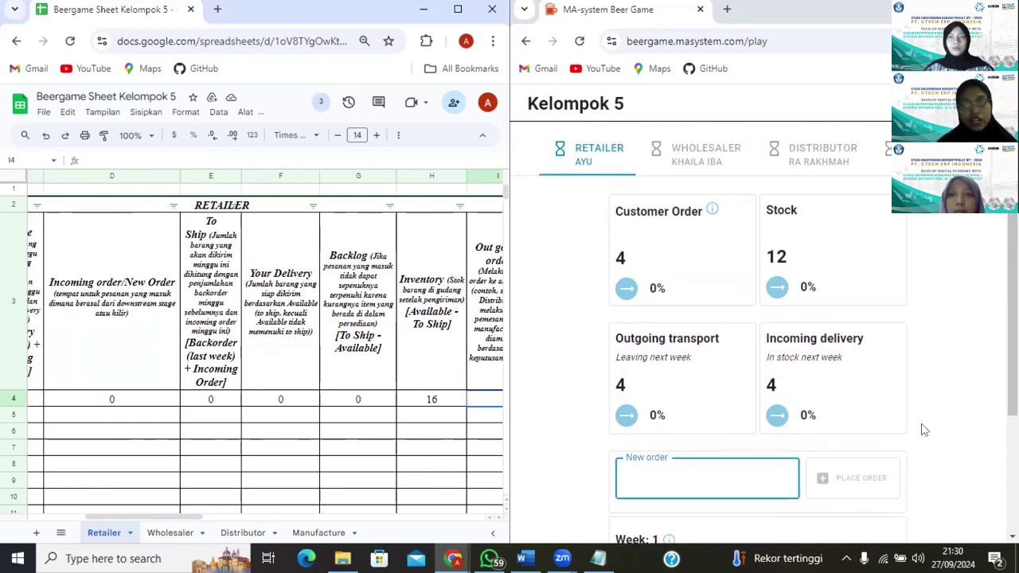
{"action": "left_click", "coordinate": [754, 309]}
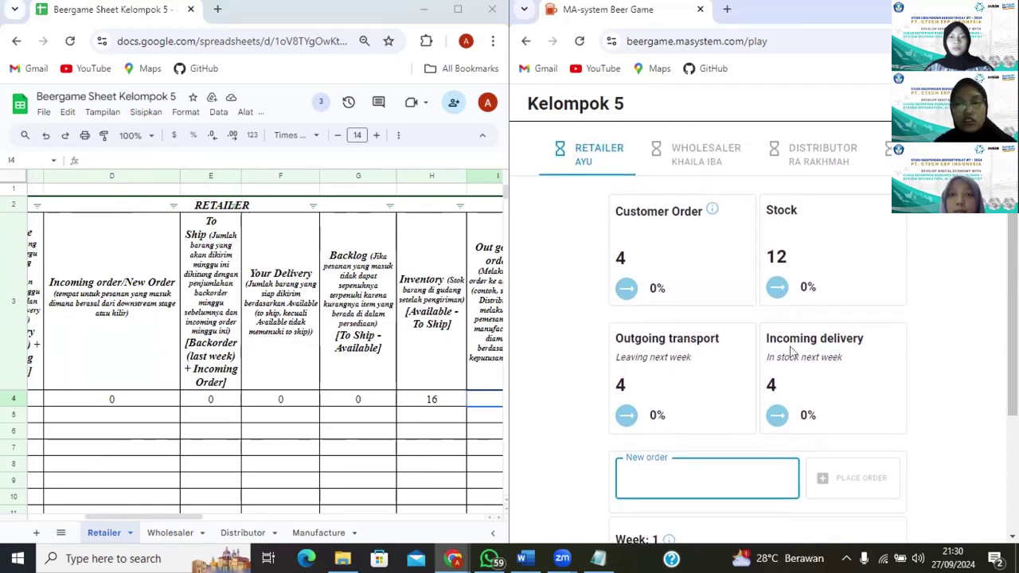
Enter 4 as the Incoming Delivery and 4 as the Incoming order/New Order for week 1 in the Retailer sheet
{"action": "scroll", "coordinate": [182, 414], "scroll_direction": "left", "scroll_amount": 5}
{"action": "left_click", "coordinate": [191, 416]}
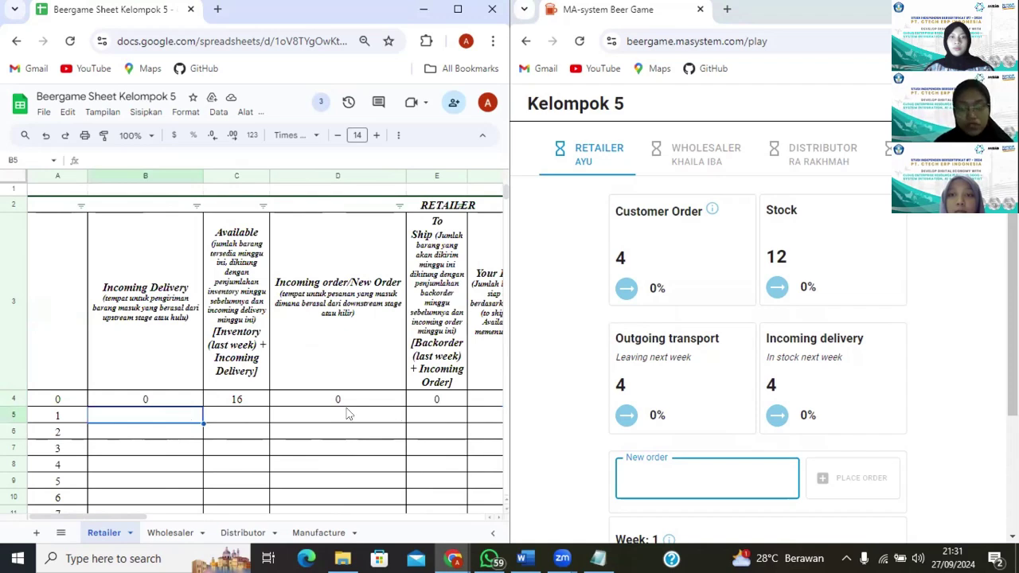
{"action": "type", "text": "4"}
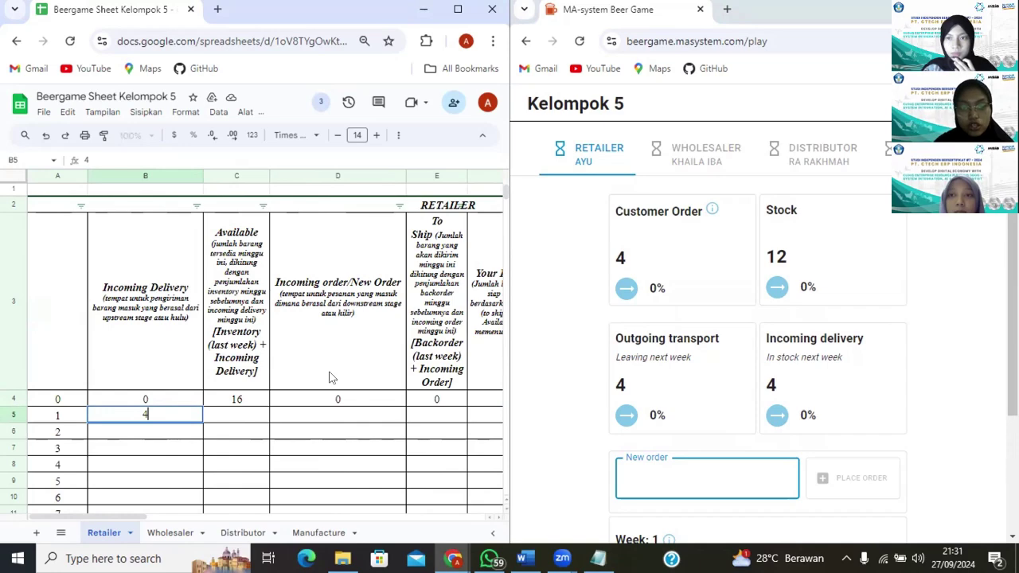
{"action": "left_click", "coordinate": [352, 414]}
{"action": "type", "text": "4"}
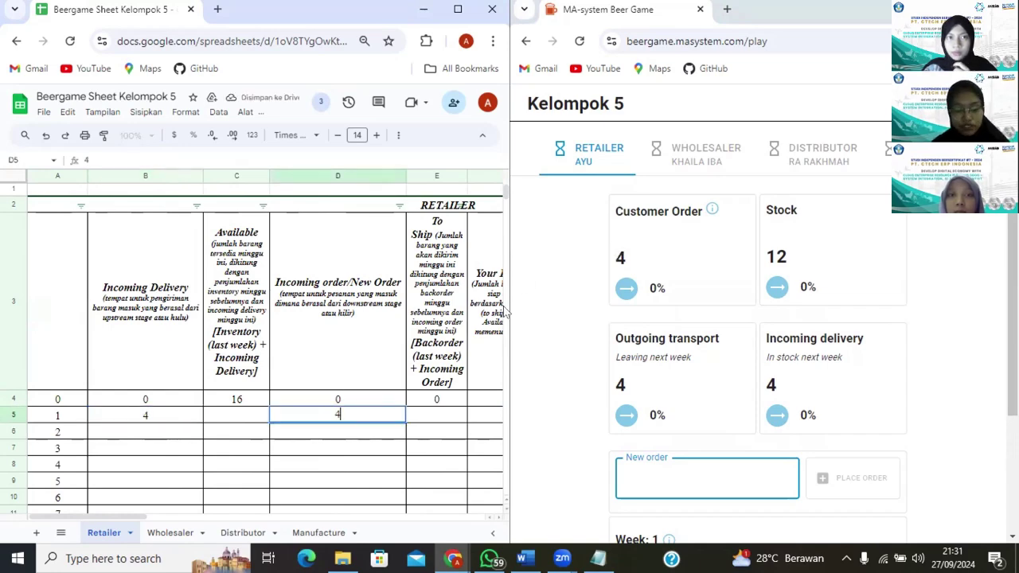
{"action": "key", "text": "super+shift+s"}
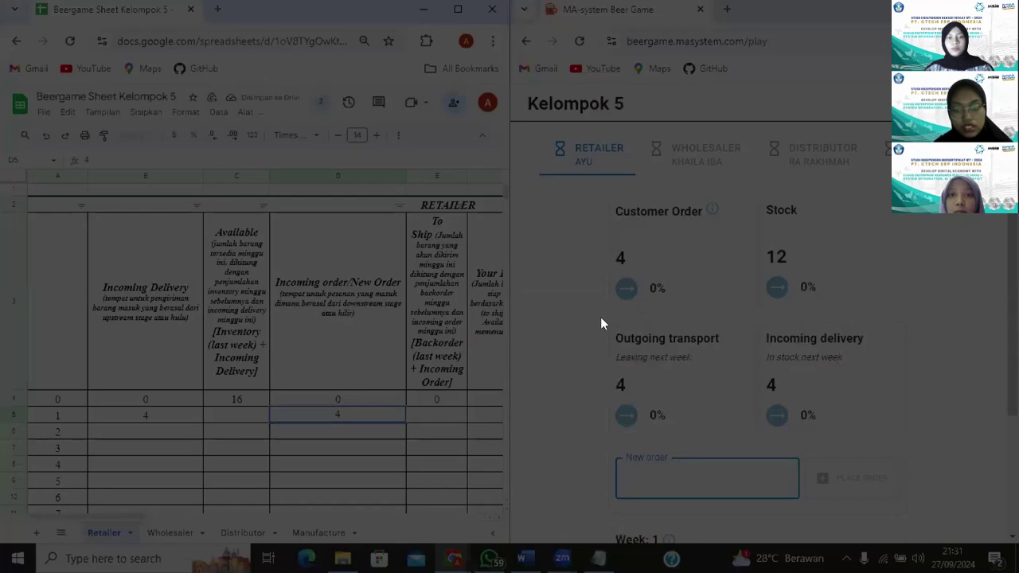
{"action": "key", "text": "Escape"}
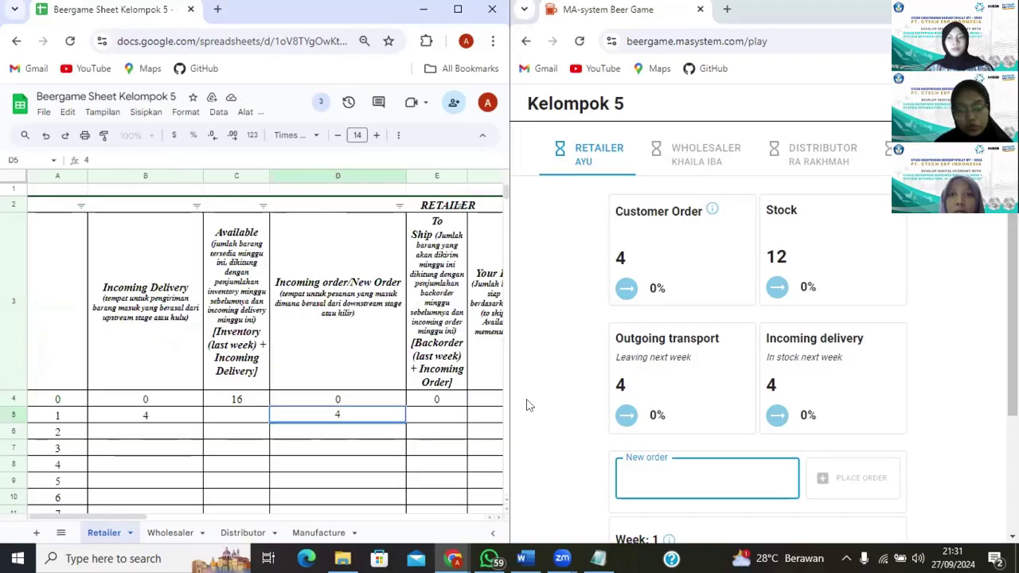
Place a new order of 7 for week 1 in the Beer Game
{"action": "scroll", "coordinate": [398, 445], "scroll_direction": "right", "scroll_amount": 1}
{"action": "left_click", "coordinate": [396, 437]}
{"action": "scroll", "coordinate": [370, 404], "scroll_direction": "right", "scroll_amount": 4}
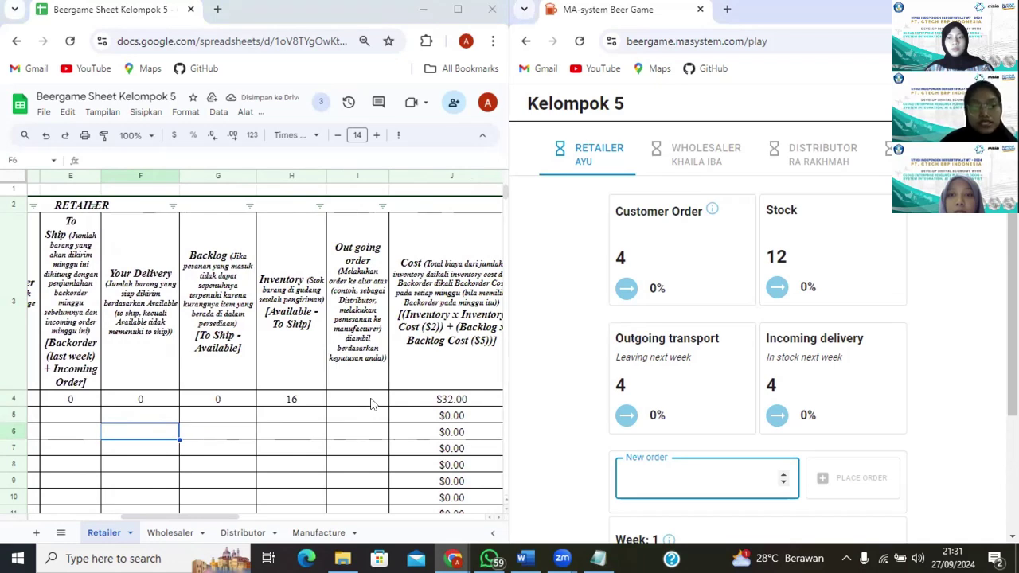
{"action": "left_click", "coordinate": [371, 404]}
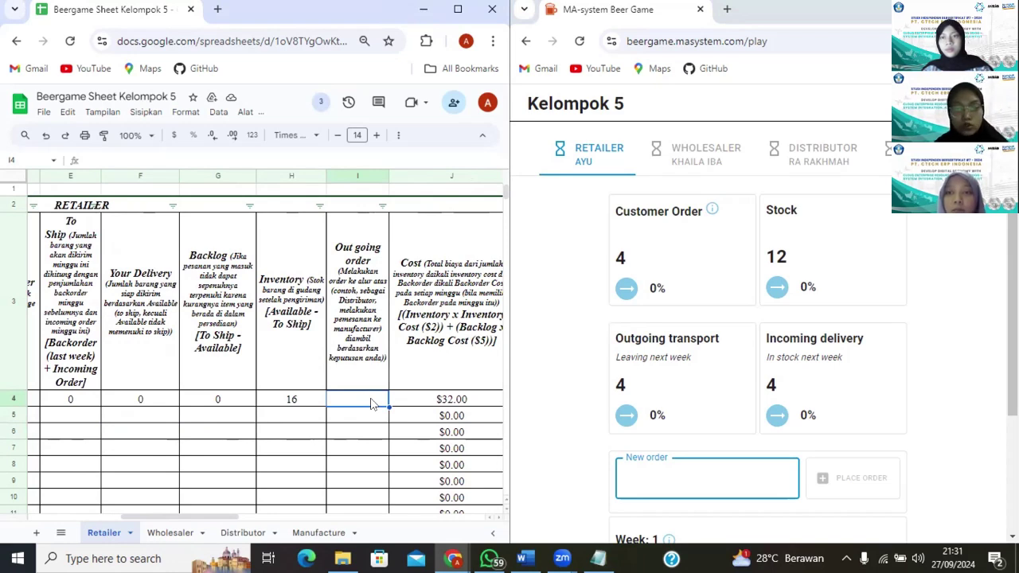
{"action": "left_click", "coordinate": [716, 478]}
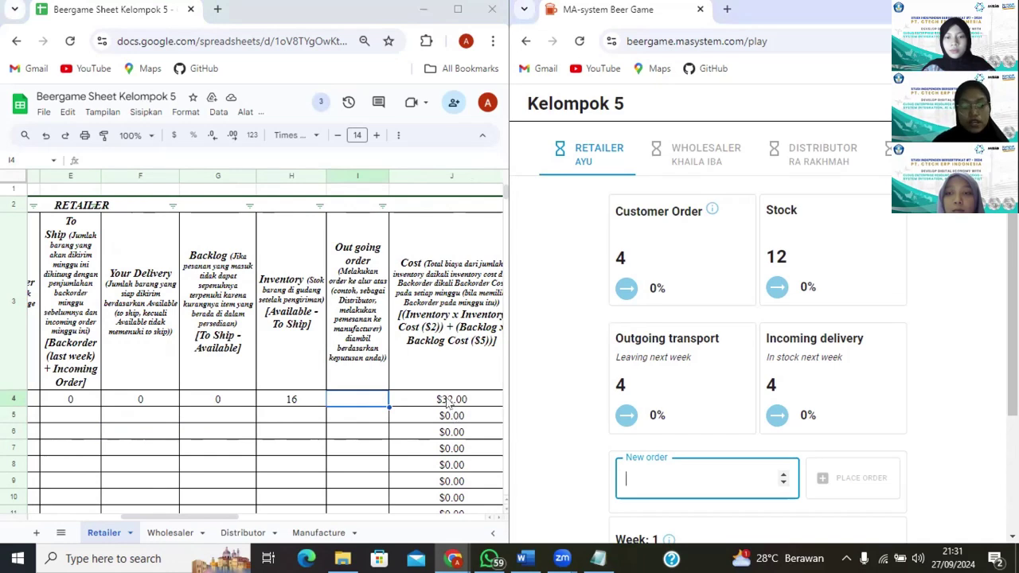
{"action": "type", "text": "7"}
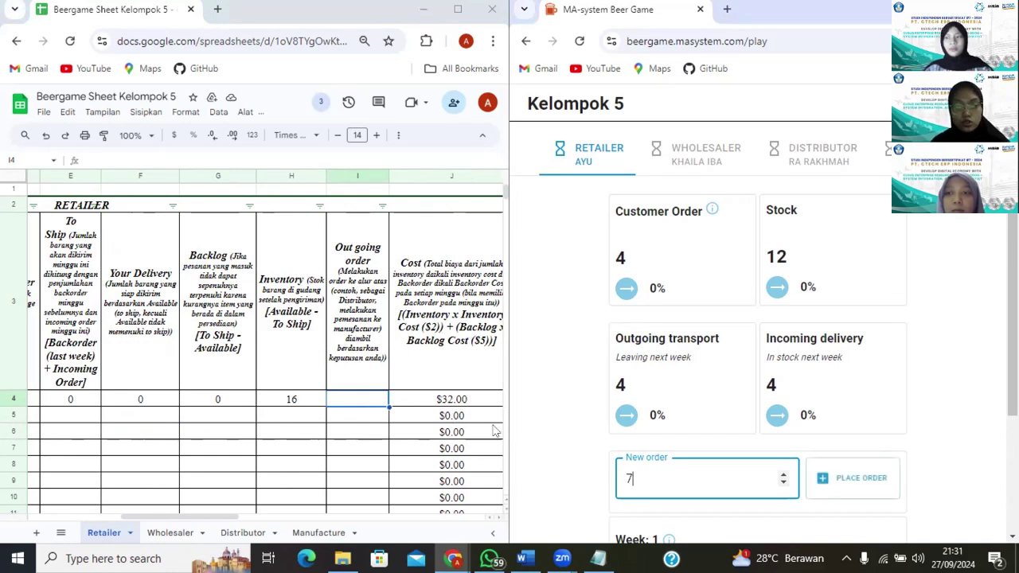
{"action": "left_click", "coordinate": [847, 471]}
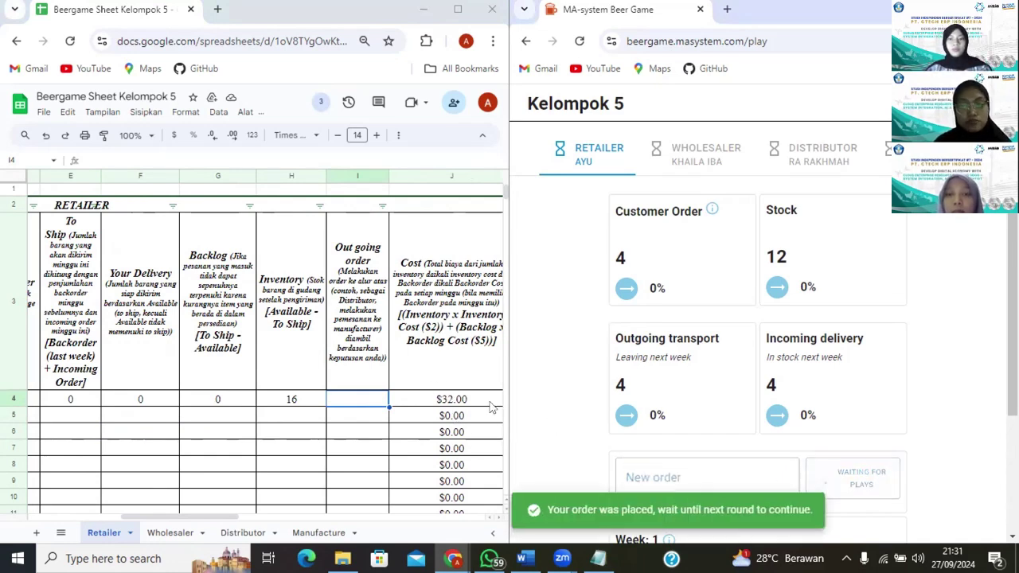
Record 7 as the week 0 Out going order in the Retailer sheet
{"action": "double_click", "coordinate": [364, 391]}
{"action": "type", "text": "7"}
{"action": "key", "text": "Return"}
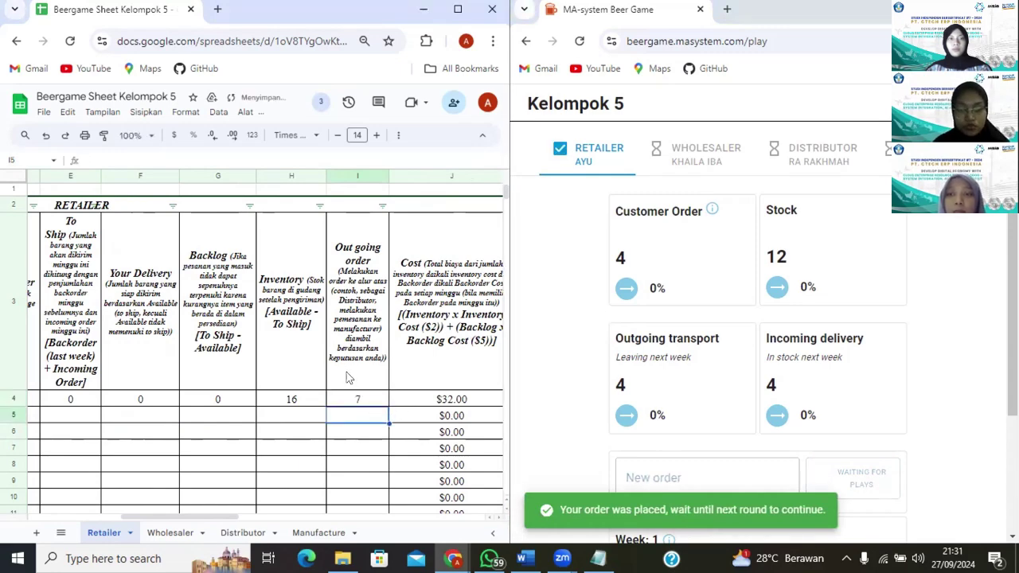
Calculate week 1 Available with a formula adding the week 0 Inventory (H4) and the week 1 Incoming Delivery
{"action": "scroll", "coordinate": [347, 375], "scroll_direction": "left", "scroll_amount": 5}
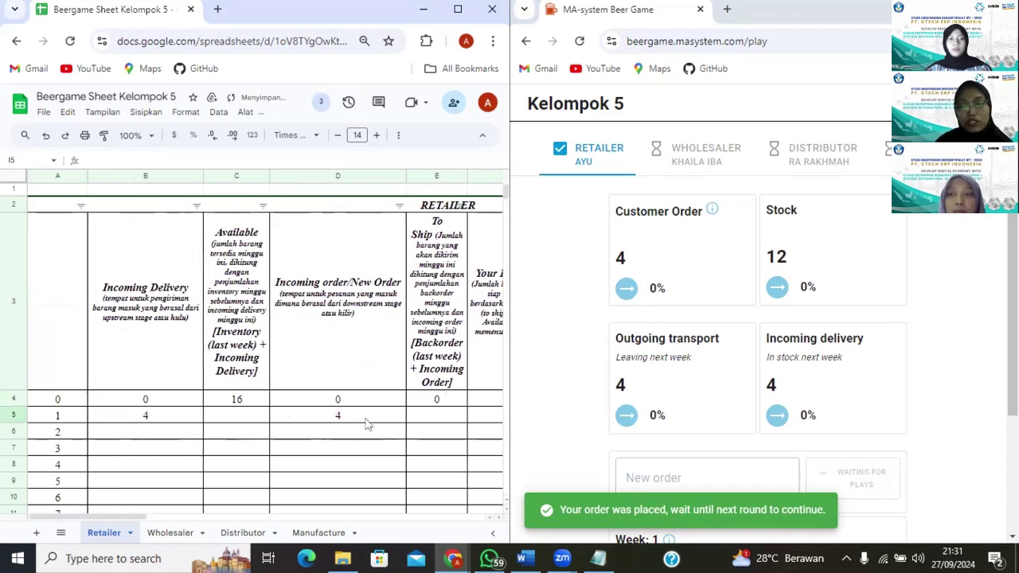
{"action": "left_click", "coordinate": [220, 415]}
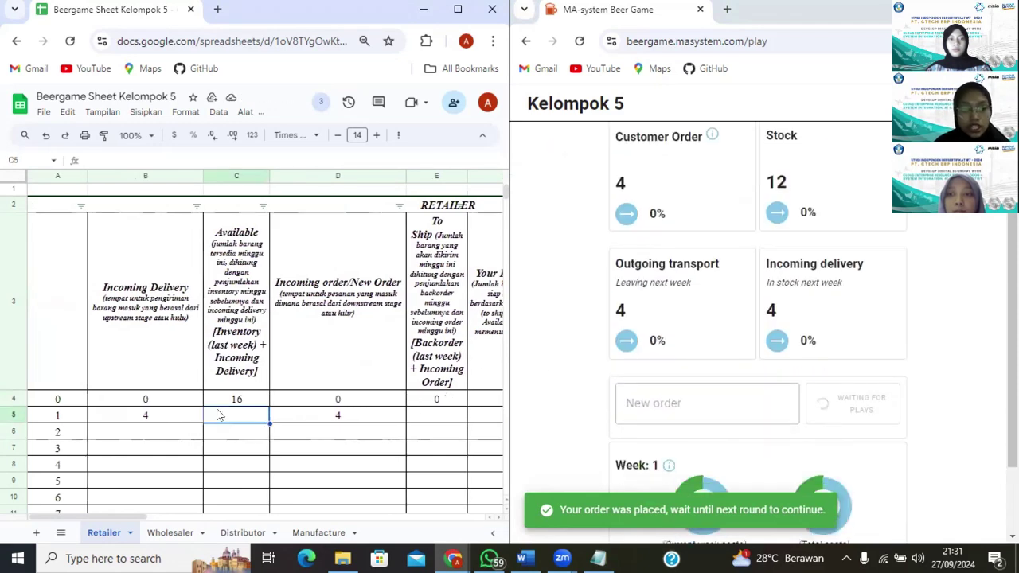
{"action": "type", "text": "="}
{"action": "scroll", "coordinate": [312, 400], "scroll_direction": "right", "scroll_amount": 5}
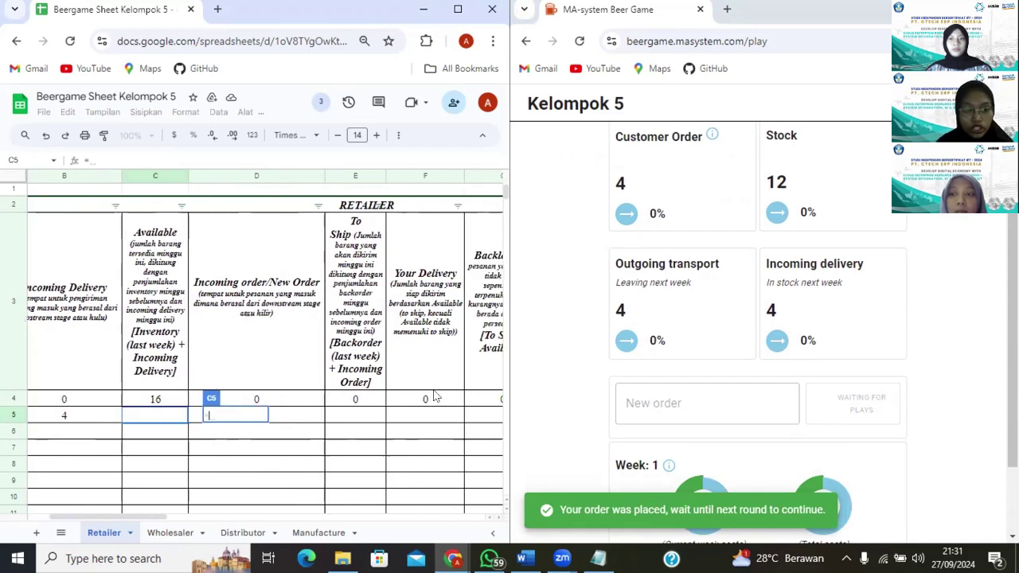
{"action": "scroll", "coordinate": [343, 402], "scroll_direction": "right", "scroll_amount": 4}
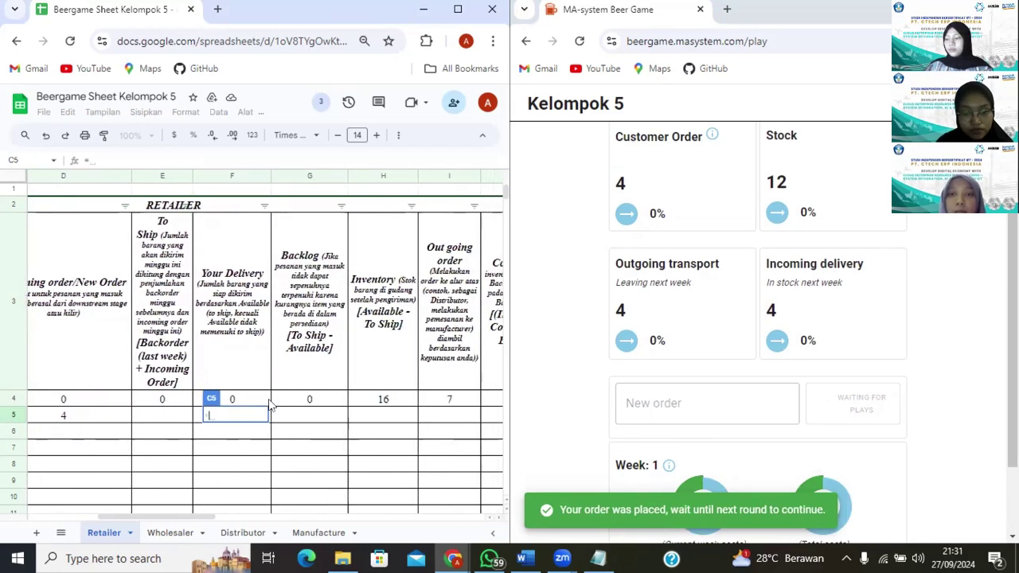
{"action": "scroll", "coordinate": [210, 400], "scroll_direction": "right", "scroll_amount": 1}
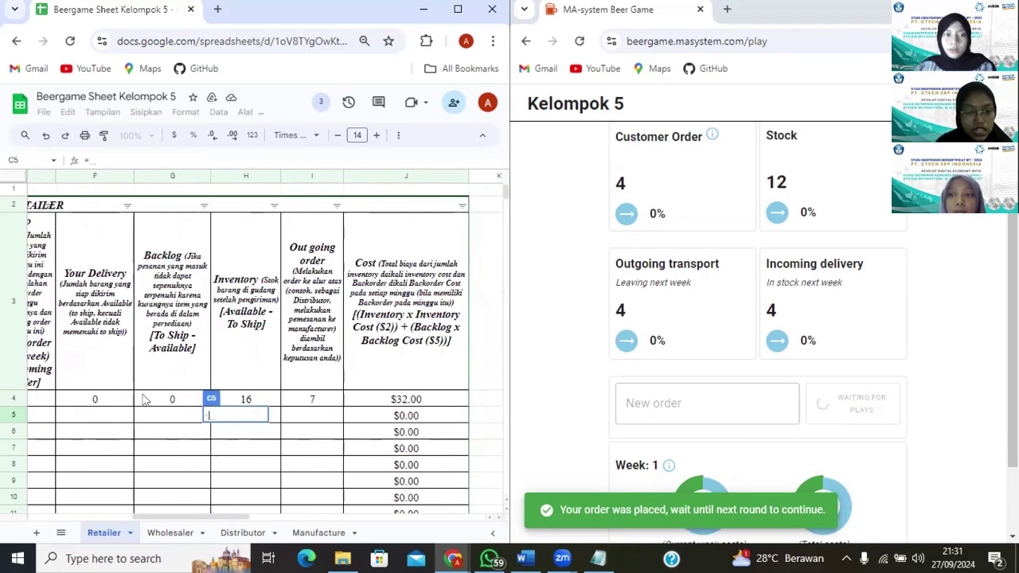
{"action": "left_click", "coordinate": [239, 400]}
{"action": "scroll", "coordinate": [159, 409], "scroll_direction": "left", "scroll_amount": 4}
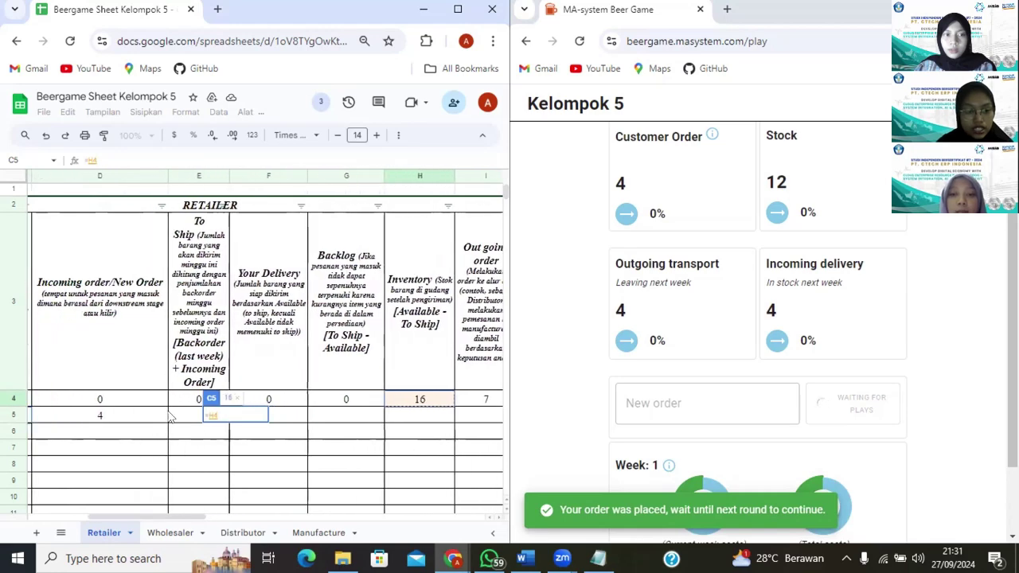
{"action": "scroll", "coordinate": [169, 419], "scroll_direction": "left", "scroll_amount": 3}
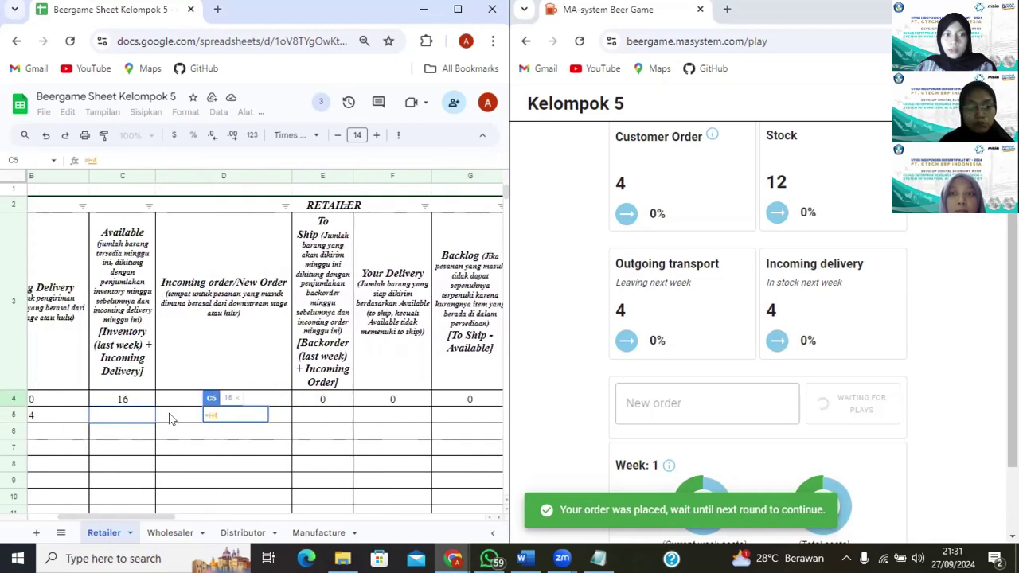
{"action": "scroll", "coordinate": [169, 419], "scroll_direction": "left", "scroll_amount": 2}
{"action": "key", "text": "Return"}
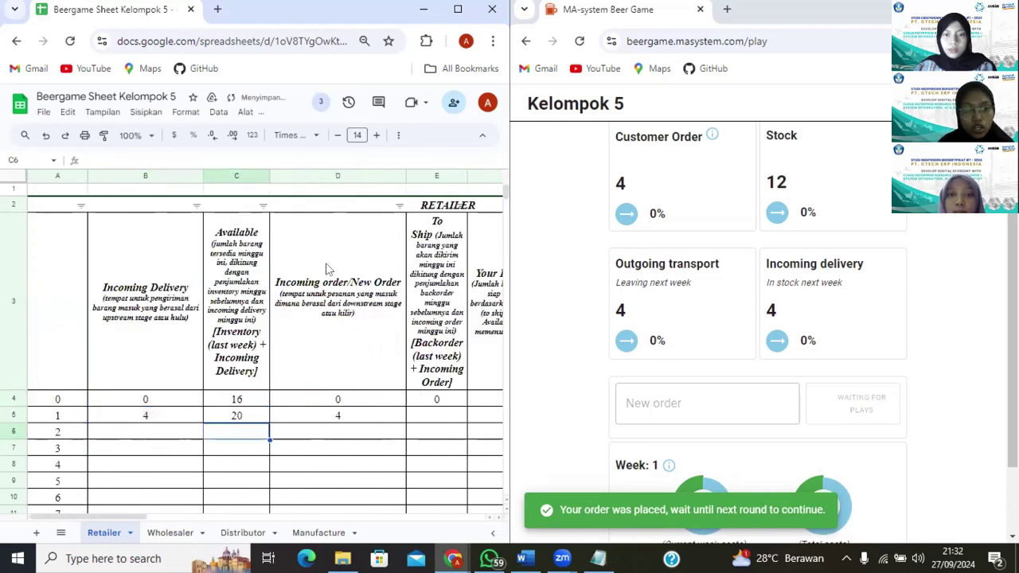
Fill in week 1 of the Retailer sheet with To Ship 4, Your Delivery 4 and Backlog 0
{"action": "scroll", "coordinate": [336, 399], "scroll_direction": "right", "scroll_amount": 2}
{"action": "scroll", "coordinate": [337, 400], "scroll_direction": "right", "scroll_amount": 1}
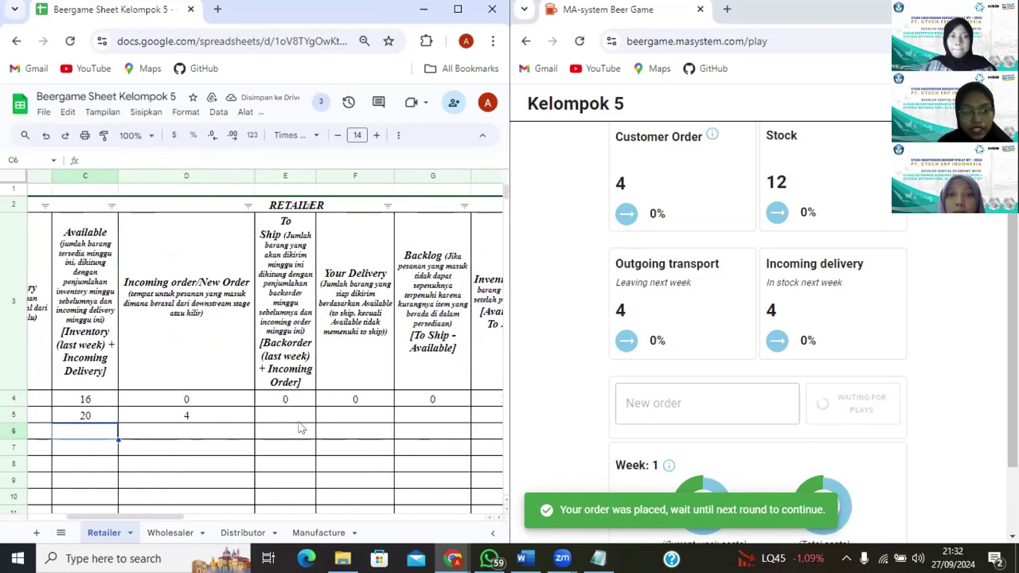
{"action": "left_click", "coordinate": [289, 417]}
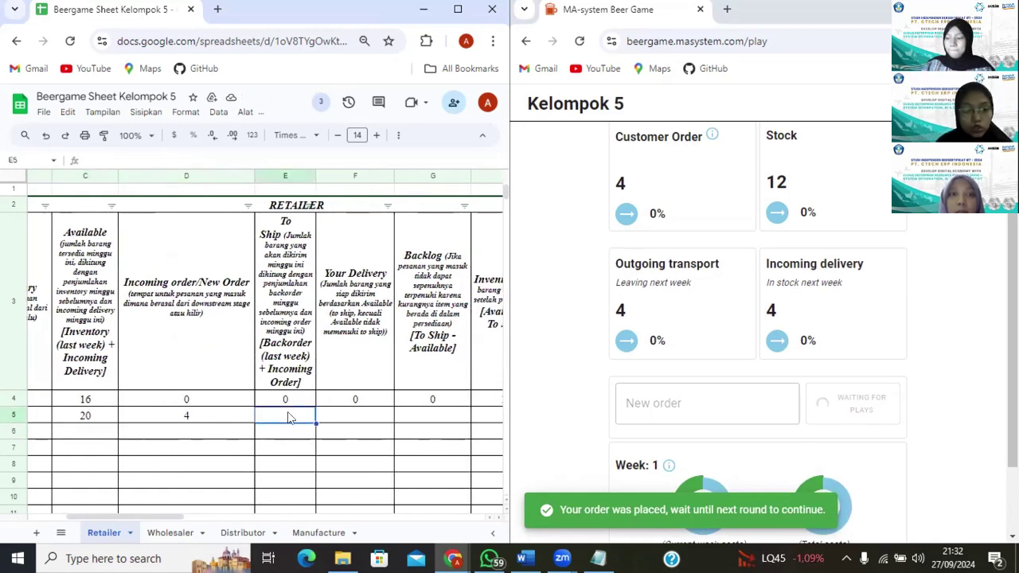
{"action": "type", "text": "4"}
{"action": "left_click", "coordinate": [342, 415]}
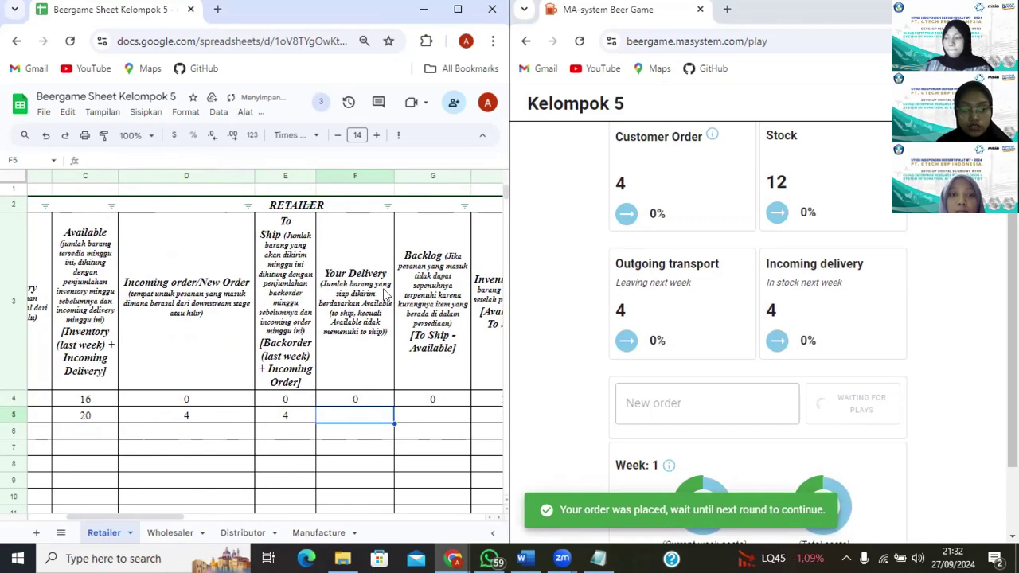
{"action": "type", "text": "4"}
{"action": "left_click", "coordinate": [413, 417]}
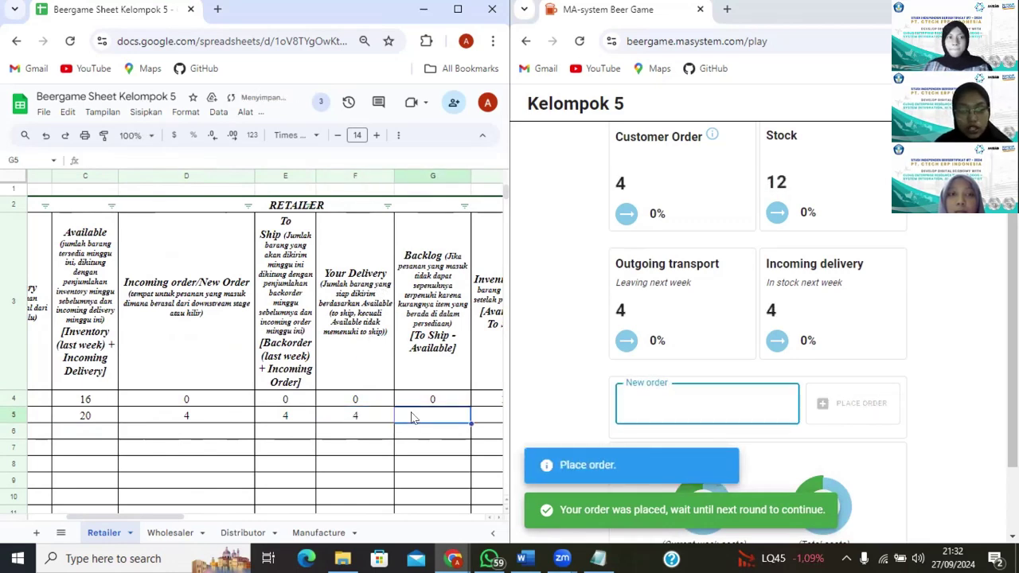
{"action": "type", "text": "0"}
{"action": "key", "text": "Return"}
Calculate the week 1 Inventory as Available minus To Ship with the formula =C5-E5
{"action": "scroll", "coordinate": [397, 412], "scroll_direction": "right", "scroll_amount": 3}
{"action": "scroll", "coordinate": [337, 412], "scroll_direction": "right", "scroll_amount": 2}
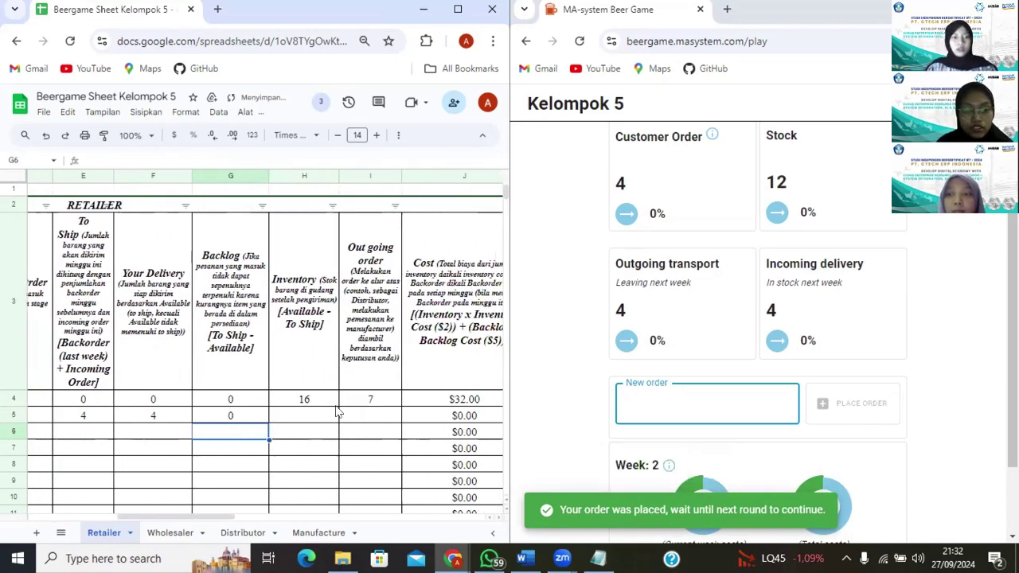
{"action": "left_click", "coordinate": [322, 414]}
{"action": "type", "text": "="}
{"action": "scroll", "coordinate": [220, 422], "scroll_direction": "left", "scroll_amount": 6}
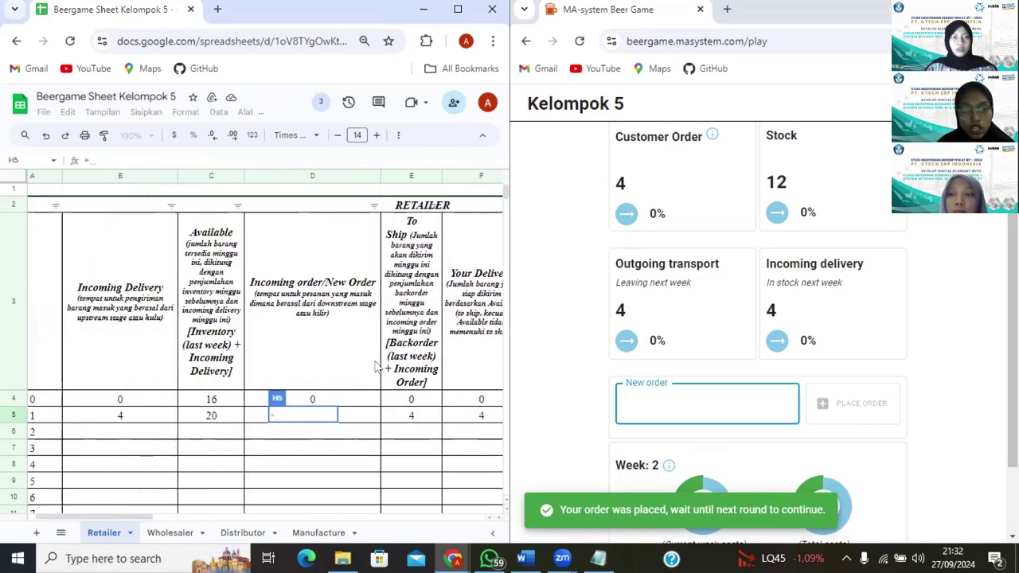
{"action": "left_click", "coordinate": [217, 414]}
{"action": "type", "text": "-"}
{"action": "left_click", "coordinate": [412, 417]}
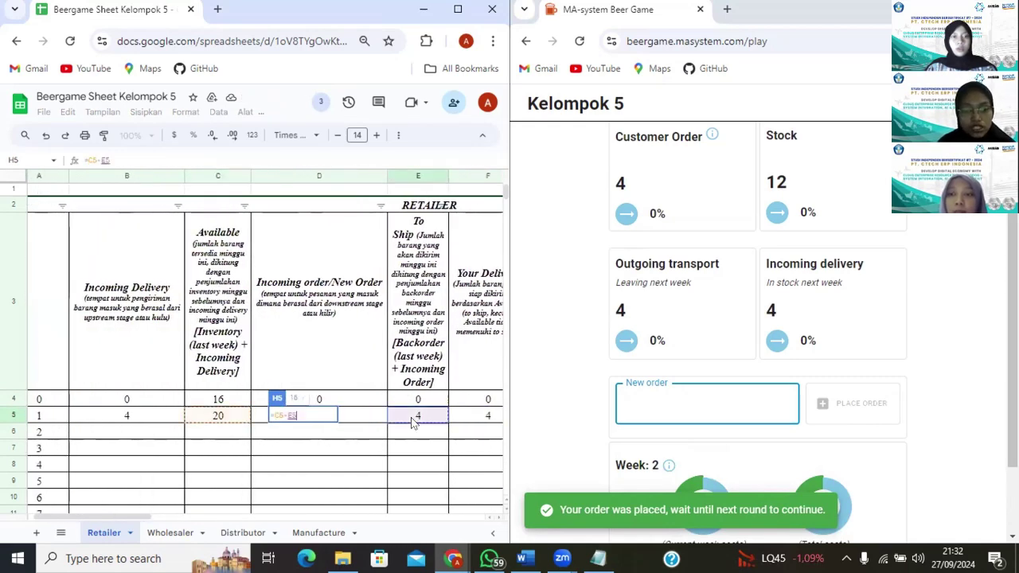
{"action": "key", "text": "Return"}
Check the week 1 Cost formula and the Out going order cell in the Retailer sheet
{"action": "scroll", "coordinate": [421, 418], "scroll_direction": "right", "scroll_amount": 6}
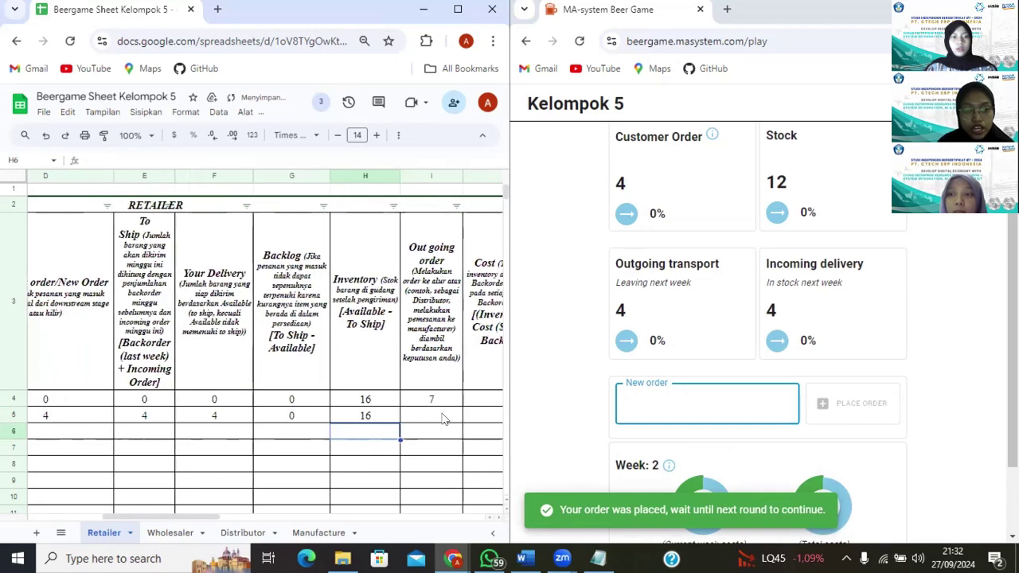
{"action": "scroll", "coordinate": [444, 420], "scroll_direction": "right", "scroll_amount": 3}
{"action": "scroll", "coordinate": [444, 419], "scroll_direction": "right", "scroll_amount": 1}
{"action": "key", "text": "Up"}
{"action": "key", "text": "Right"}
{"action": "key", "text": "Right"}
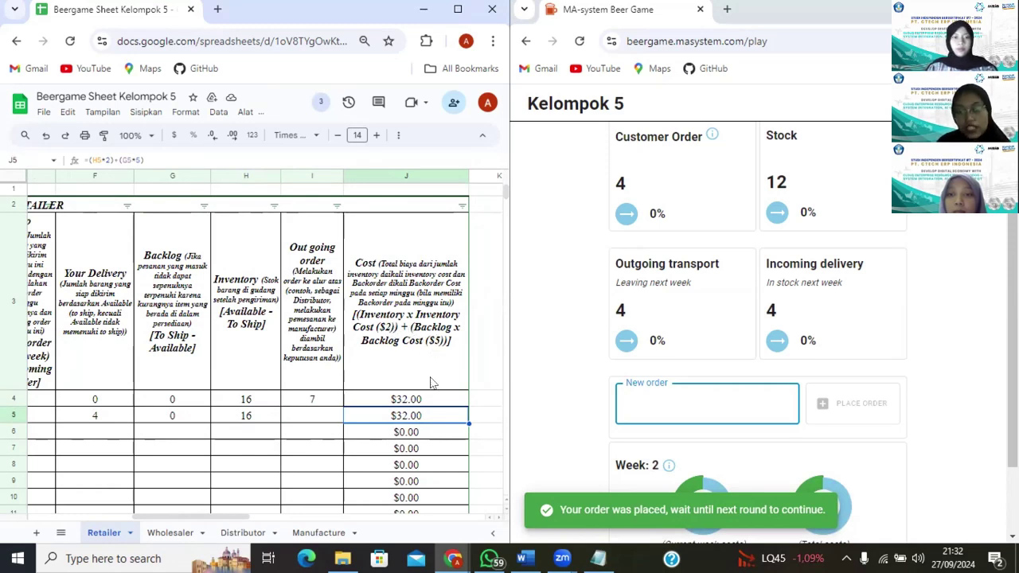
{"action": "left_click", "coordinate": [316, 419]}
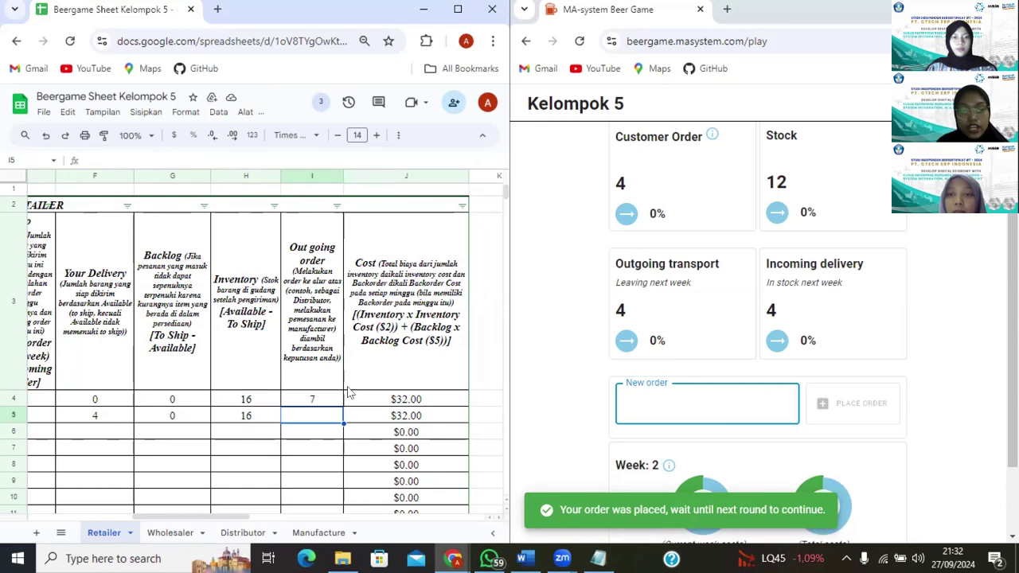
{"action": "scroll", "coordinate": [413, 438], "scroll_direction": "left", "scroll_amount": 2}
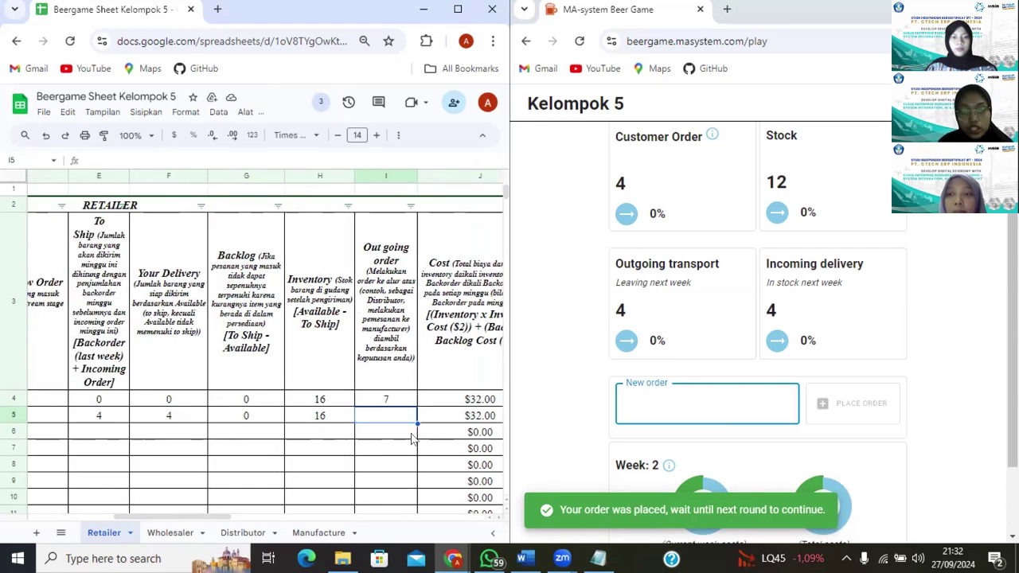
Record week 2 in the Retailer sheet with Incoming Delivery 4 and Incoming order 4
{"action": "left_click", "coordinate": [800, 462]}
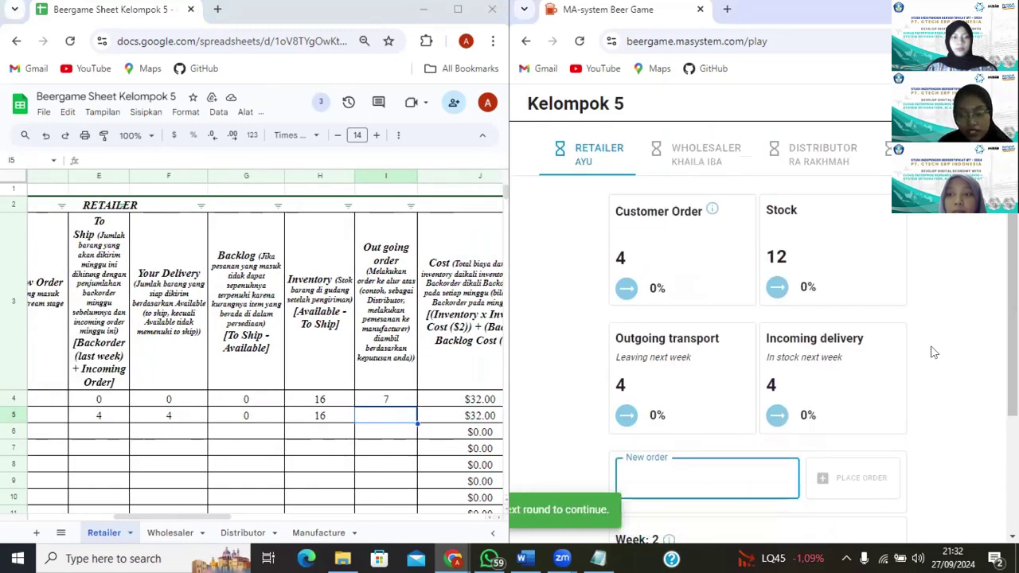
{"action": "scroll", "coordinate": [931, 334], "scroll_direction": "up", "scroll_amount": 1}
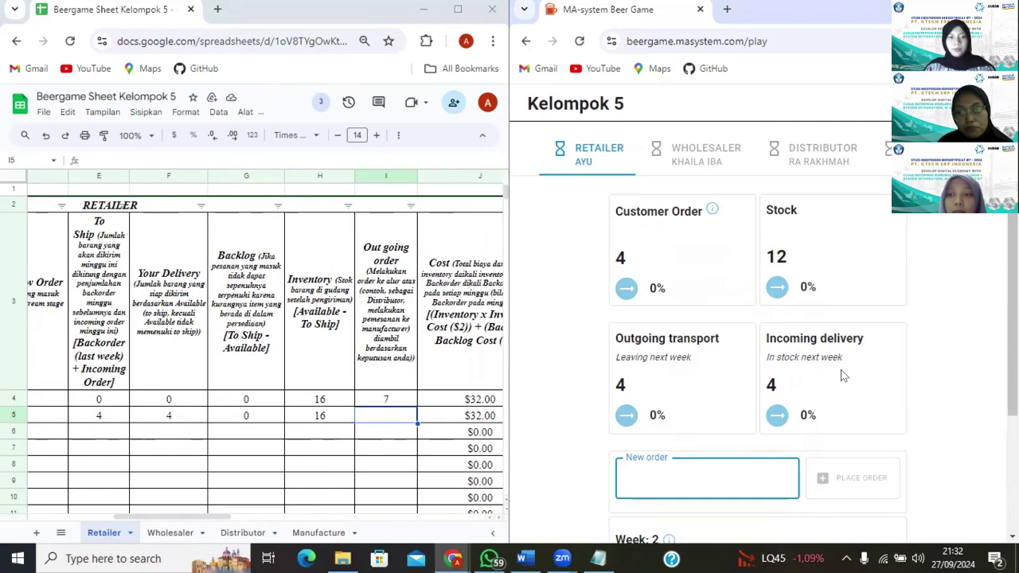
{"action": "scroll", "coordinate": [140, 438], "scroll_direction": "left", "scroll_amount": 6}
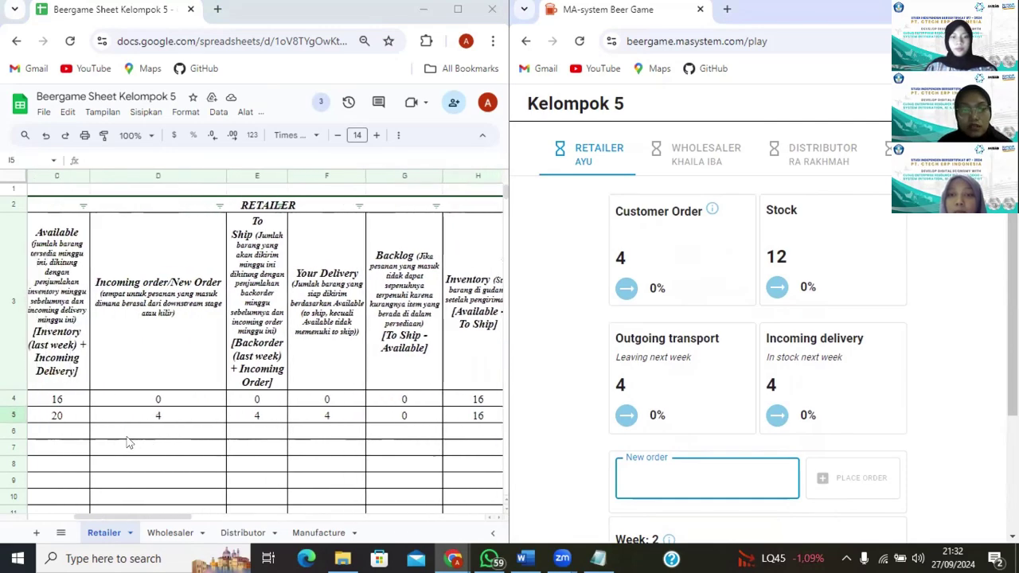
{"action": "scroll", "coordinate": [135, 438], "scroll_direction": "left", "scroll_amount": 2}
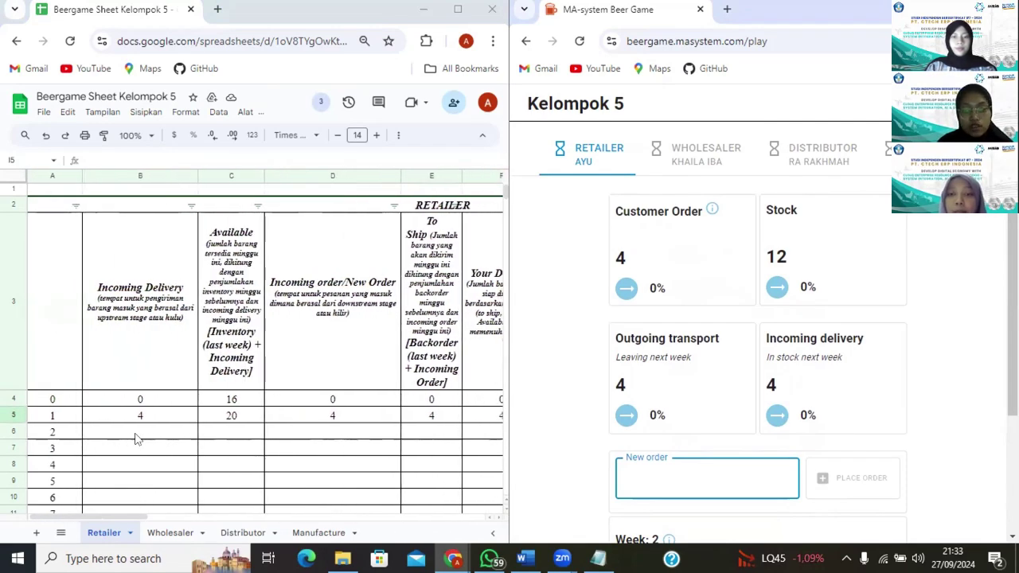
{"action": "left_click", "coordinate": [135, 437]}
{"action": "type", "text": "4"}
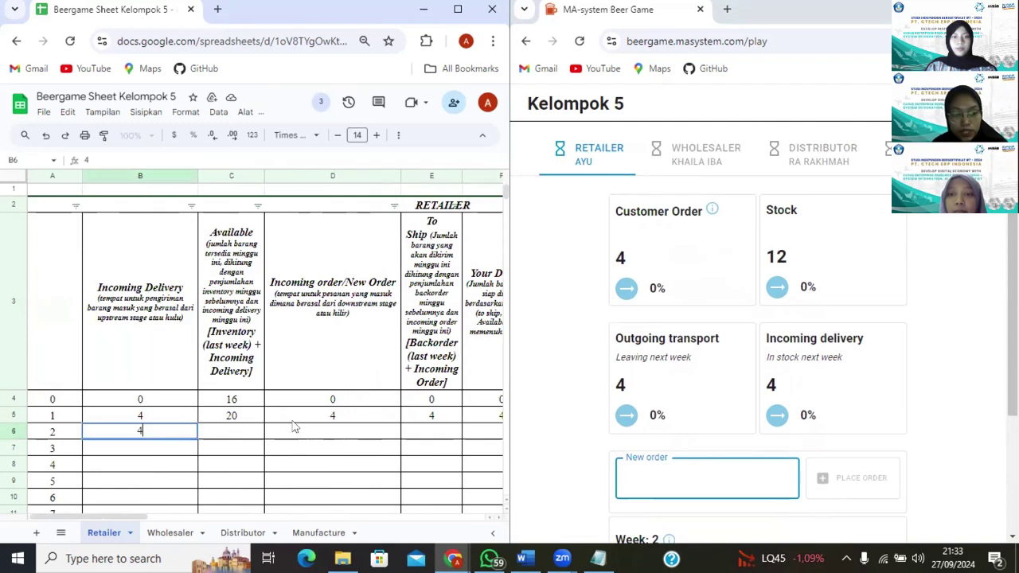
{"action": "left_click", "coordinate": [313, 437]}
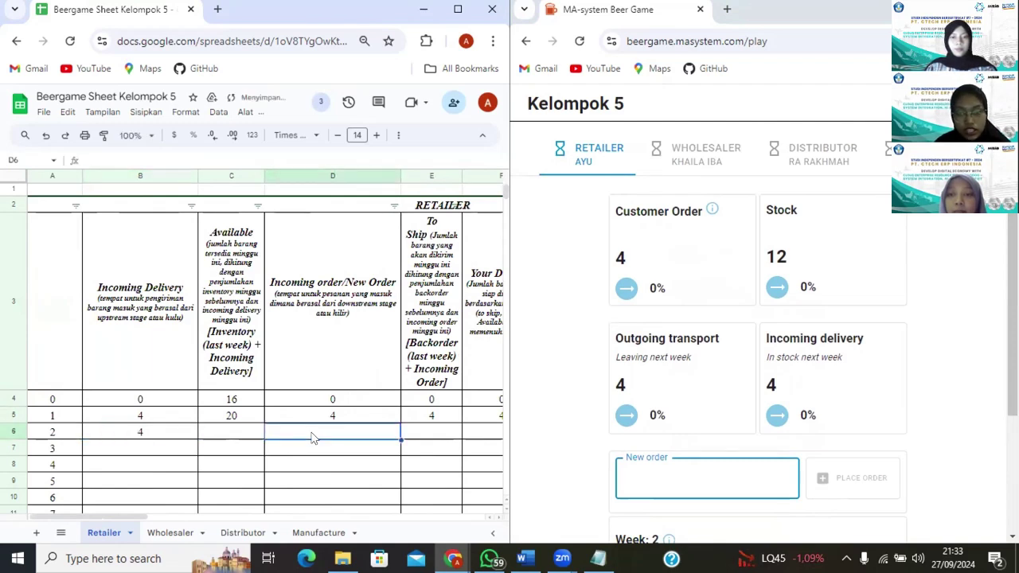
{"action": "type", "text": "4"}
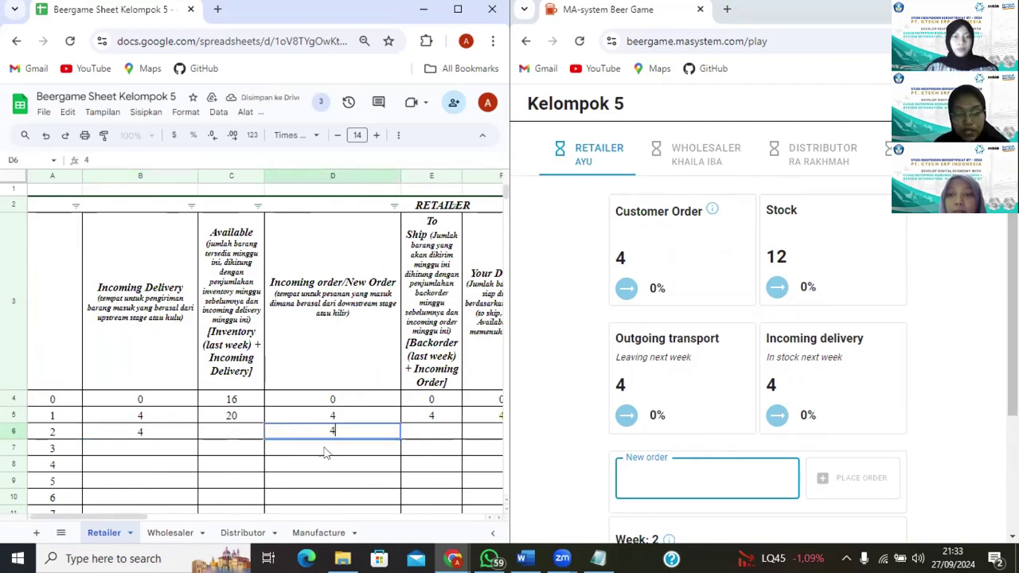
{"action": "key", "text": "Return"}
Place a new order of 10 in the Beer Game for week 2
{"action": "scroll", "coordinate": [418, 446], "scroll_direction": "right", "scroll_amount": 3}
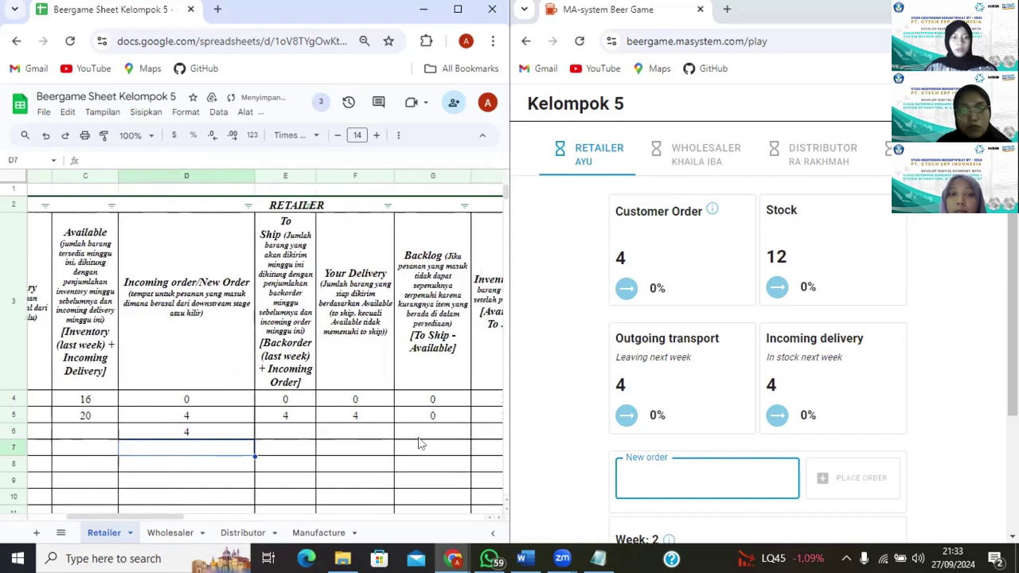
{"action": "scroll", "coordinate": [420, 443], "scroll_direction": "right", "scroll_amount": 3}
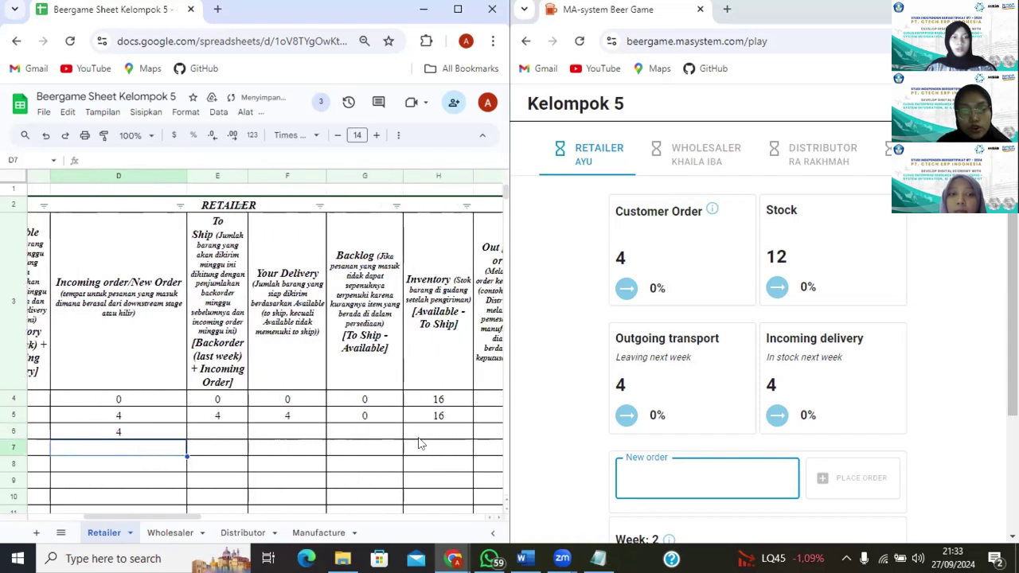
{"action": "left_click", "coordinate": [657, 470]}
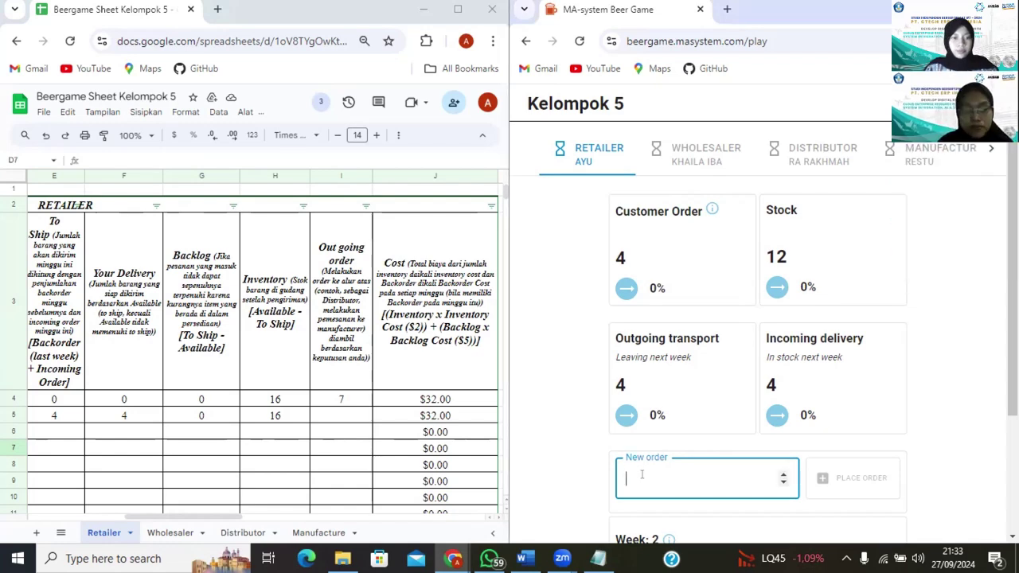
{"action": "type", "text": "1"}
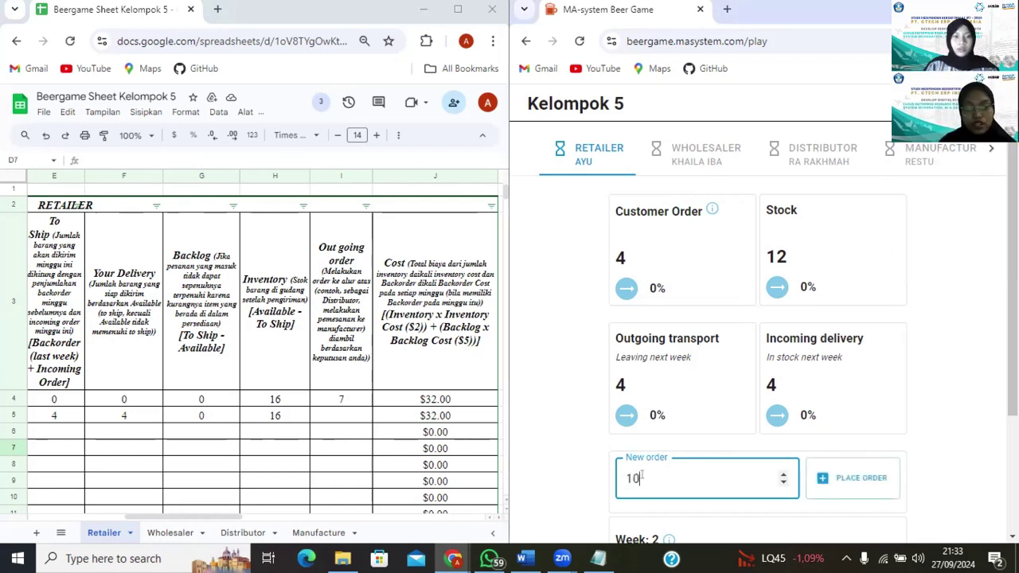
{"action": "type", "text": "0"}
{"action": "left_click", "coordinate": [826, 482]}
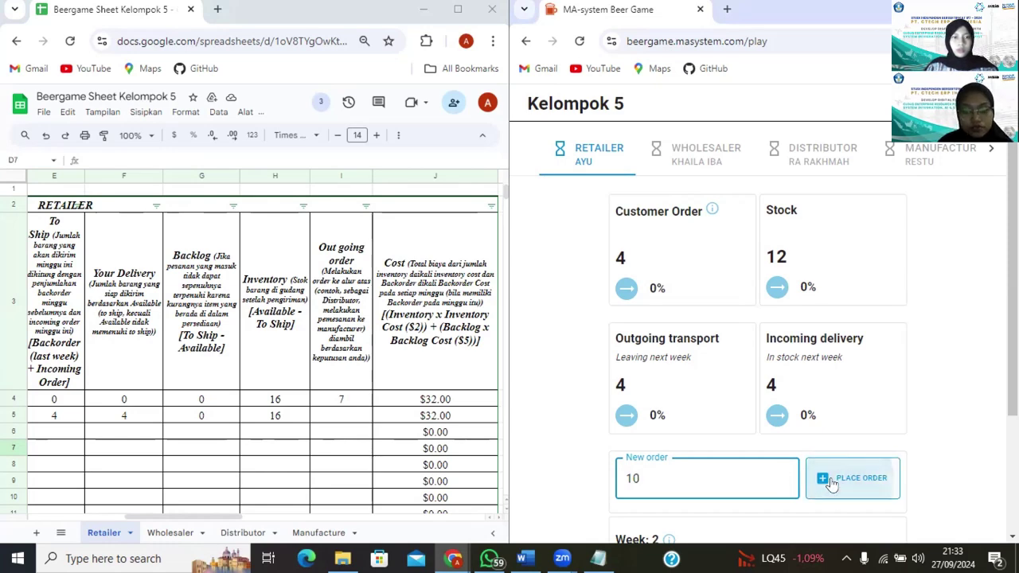
Record 10 as the week 1 Out going order in the Retailer sheet
{"action": "left_click", "coordinate": [350, 417]}
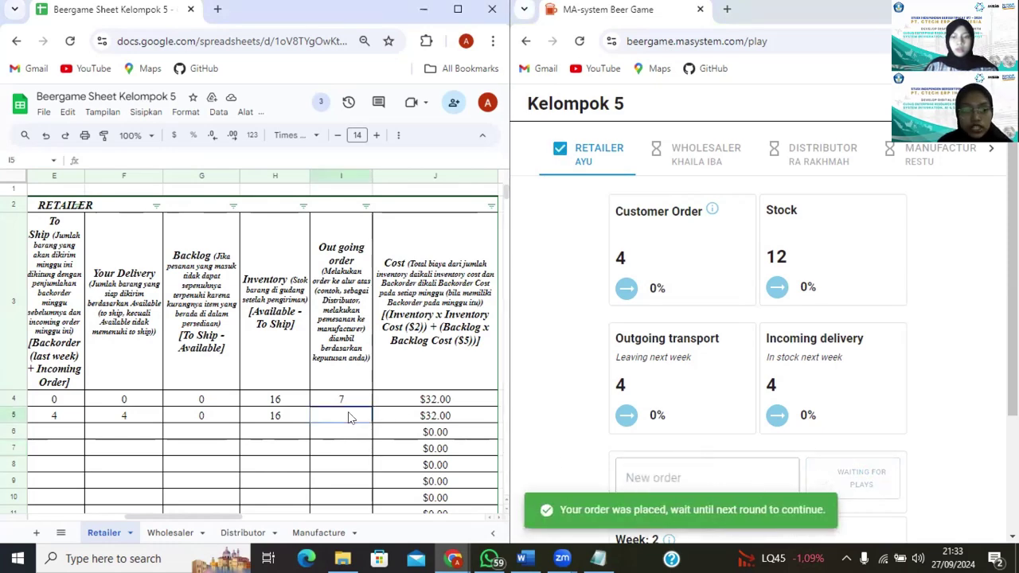
{"action": "double_click", "coordinate": [344, 413]}
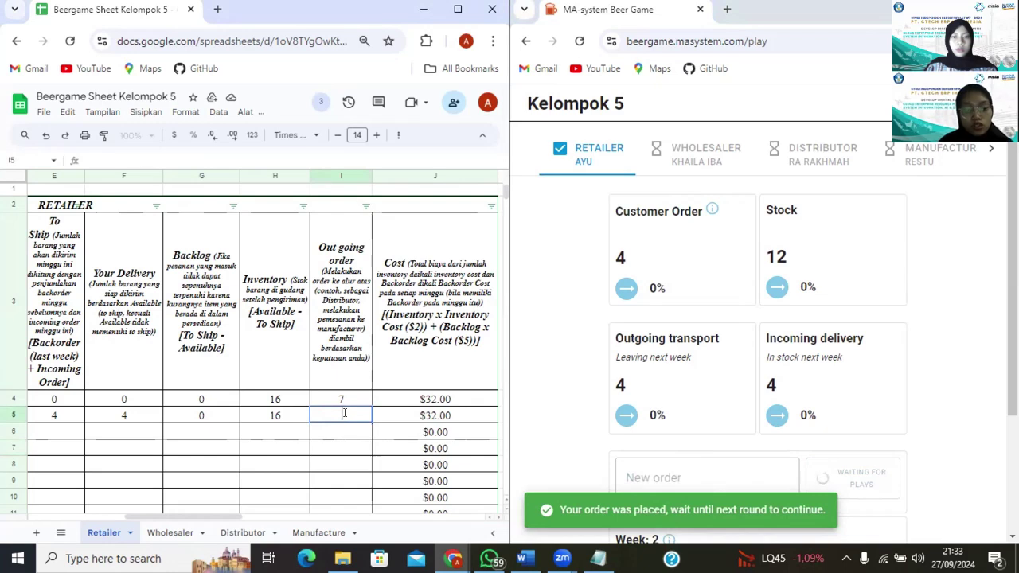
{"action": "type", "text": "10"}
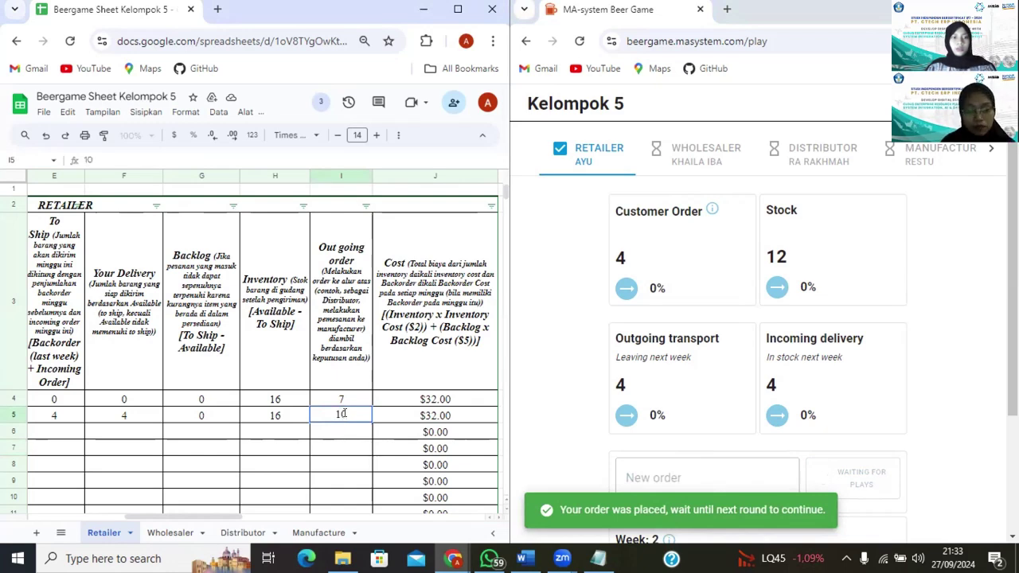
{"action": "left_click", "coordinate": [358, 432]}
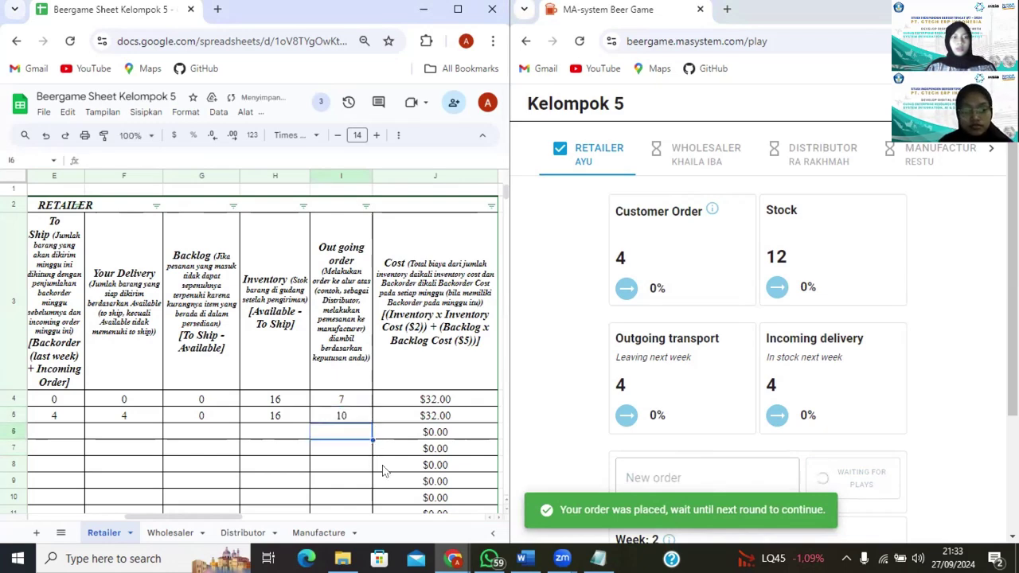
Calculate week 2 Available as the week 1 Inventory plus the week 2 Incoming Delivery with the formula =H5+B6
{"action": "scroll", "coordinate": [398, 453], "scroll_direction": "left", "scroll_amount": 5}
{"action": "scroll", "coordinate": [395, 450], "scroll_direction": "left", "scroll_amount": 3}
{"action": "scroll", "coordinate": [241, 435], "scroll_direction": "left", "scroll_amount": 4}
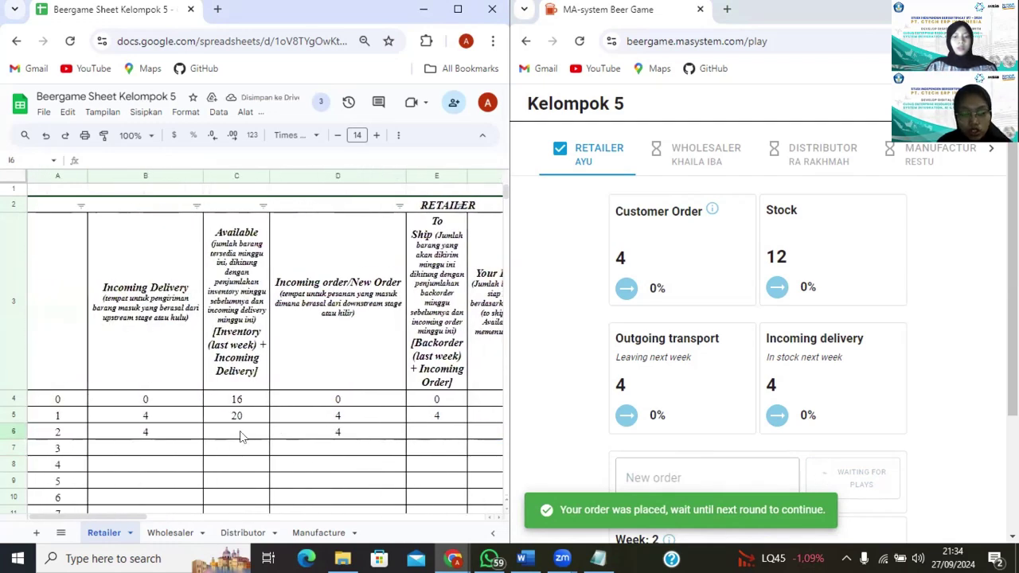
{"action": "left_click", "coordinate": [237, 430]}
{"action": "type", "text": "=C5+B6"}
{"action": "scroll", "coordinate": [388, 435], "scroll_direction": "right", "scroll_amount": 5}
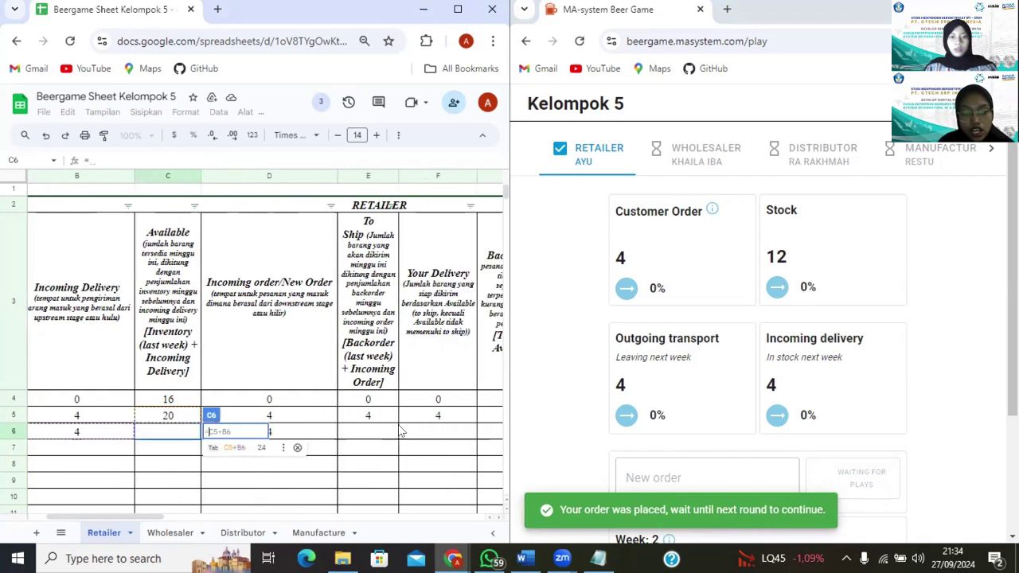
{"action": "scroll", "coordinate": [471, 426], "scroll_direction": "right", "scroll_amount": 3}
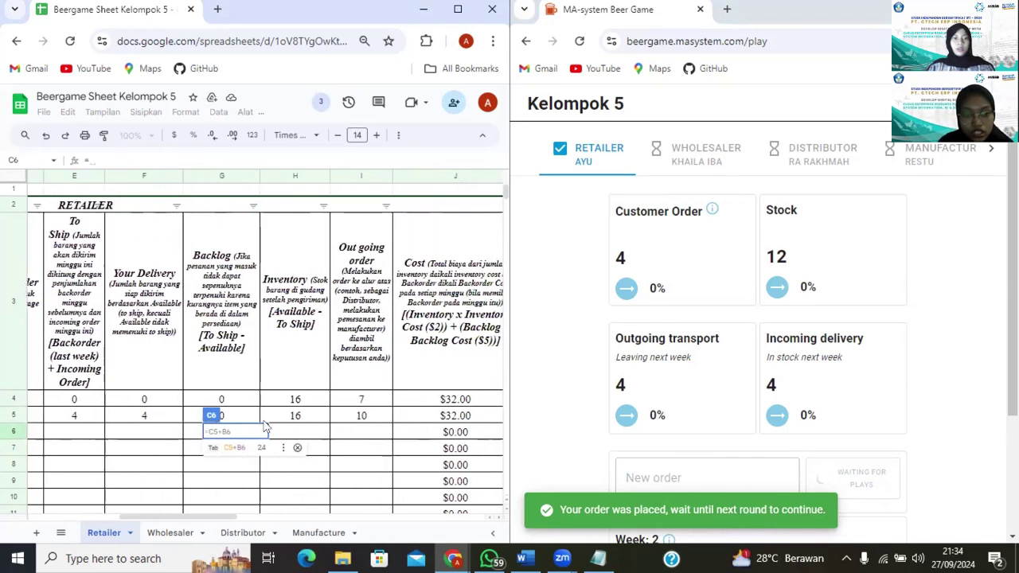
{"action": "scroll", "coordinate": [389, 414], "scroll_direction": "left", "scroll_amount": 5}
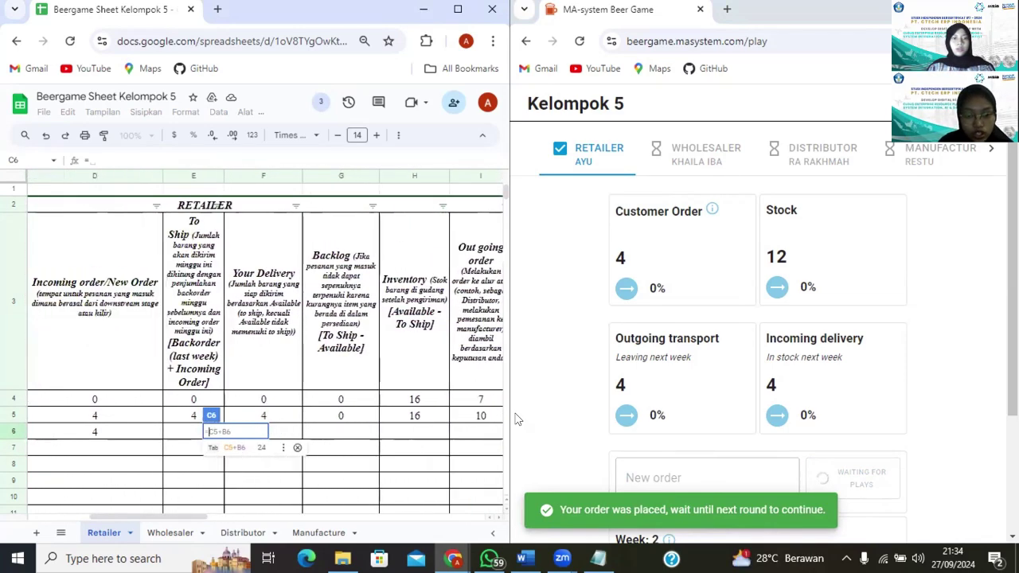
{"action": "left_click", "coordinate": [478, 416]}
{"action": "type", "text": "-"}
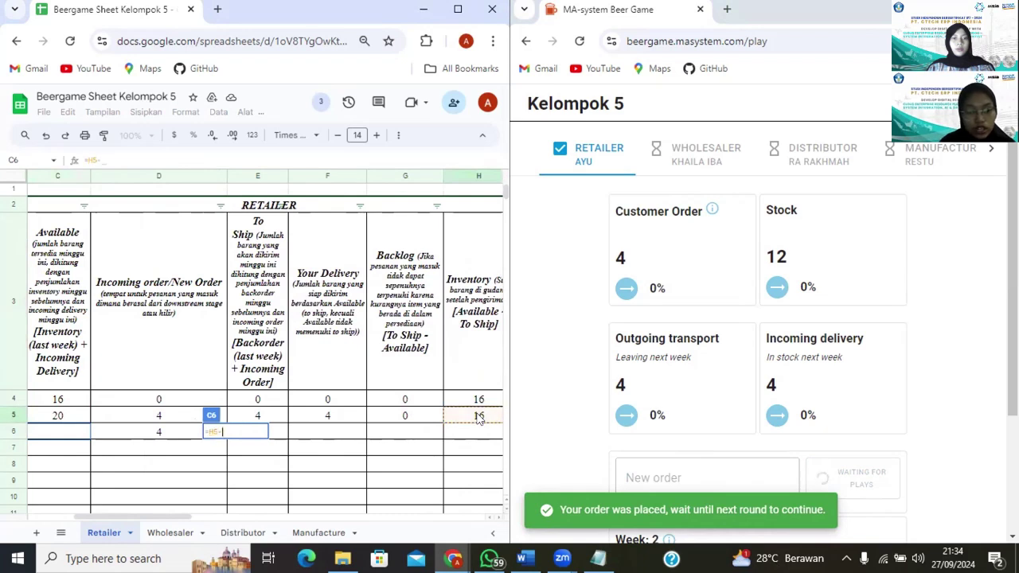
{"action": "key", "text": "BackSpace"}
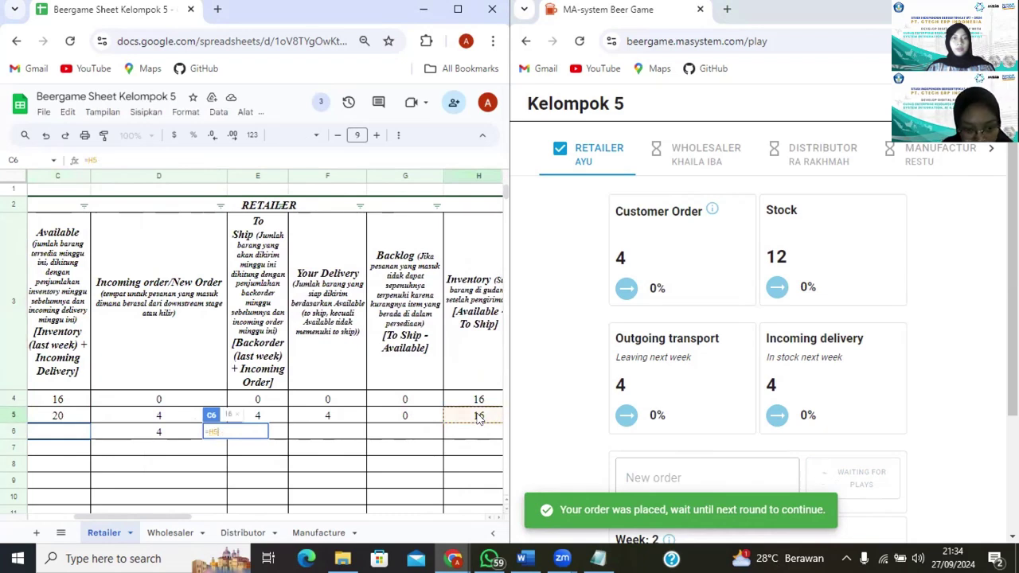
{"action": "type", "text": "+"}
{"action": "scroll", "coordinate": [159, 436], "scroll_direction": "left", "scroll_amount": 3}
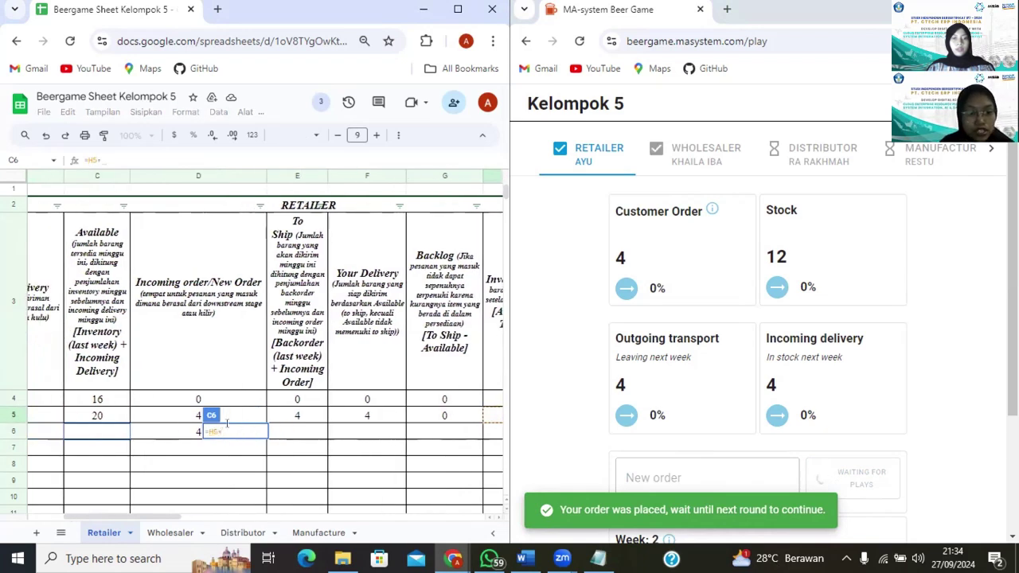
{"action": "left_click", "coordinate": [90, 438]}
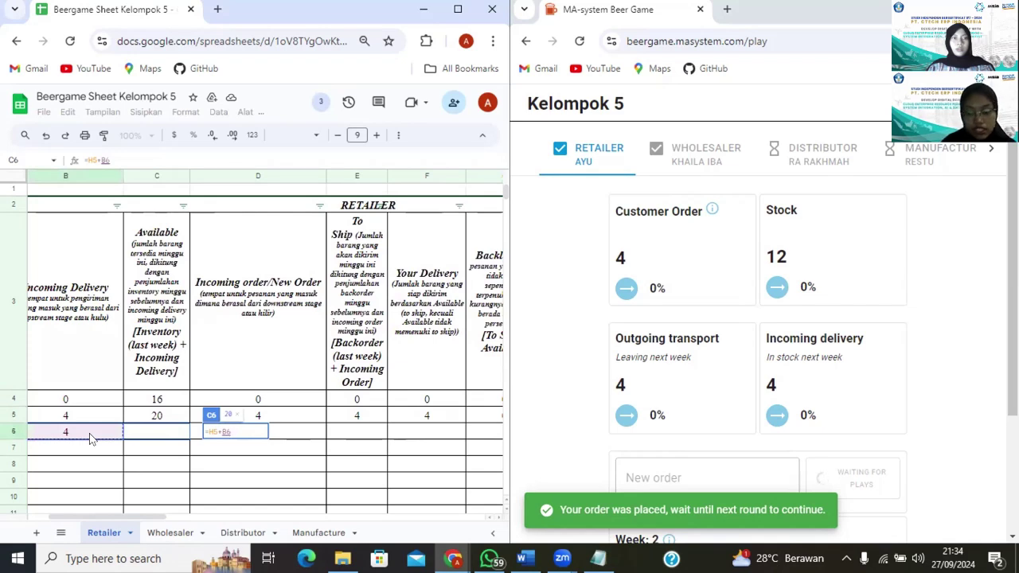
{"action": "key", "text": "Return"}
Fill in week 2 of the Retailer sheet with To Ship 4, Your Delivery 4 and Backlog 0
{"action": "scroll", "coordinate": [324, 430], "scroll_direction": "right", "scroll_amount": 2}
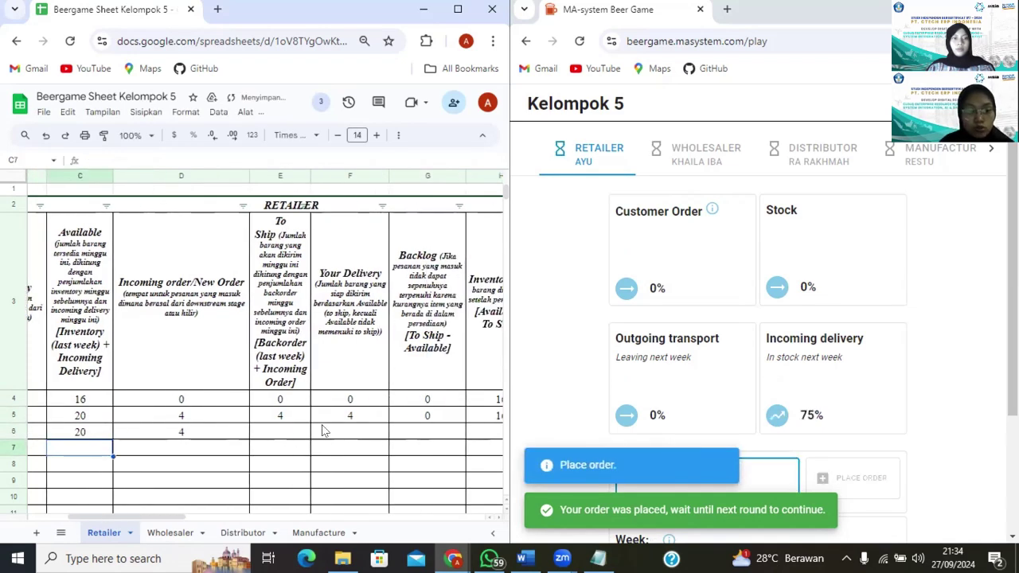
{"action": "scroll", "coordinate": [324, 430], "scroll_direction": "right", "scroll_amount": 1}
{"action": "left_click", "coordinate": [229, 430]}
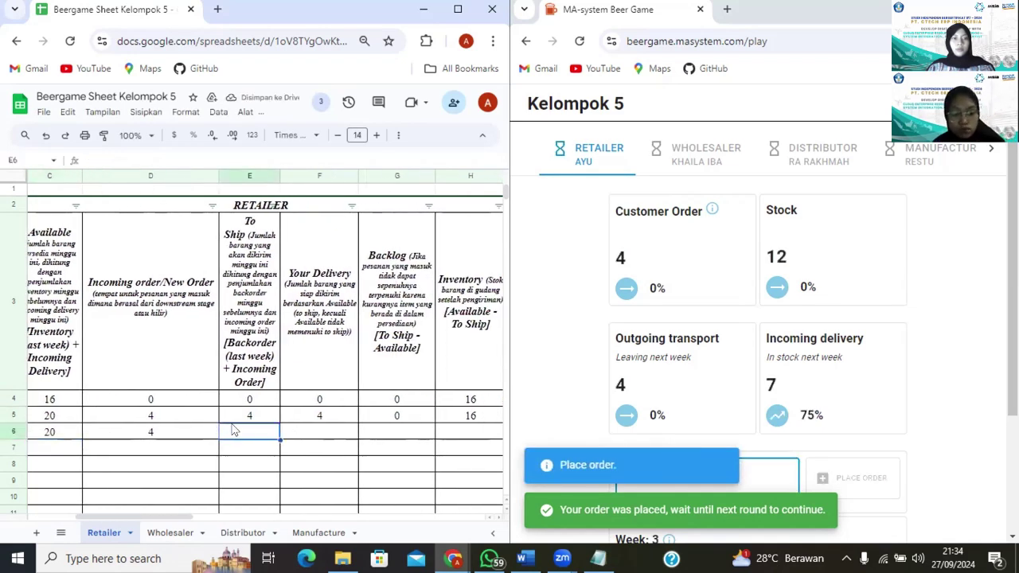
{"action": "type", "text": "4"}
{"action": "left_click", "coordinate": [325, 435]}
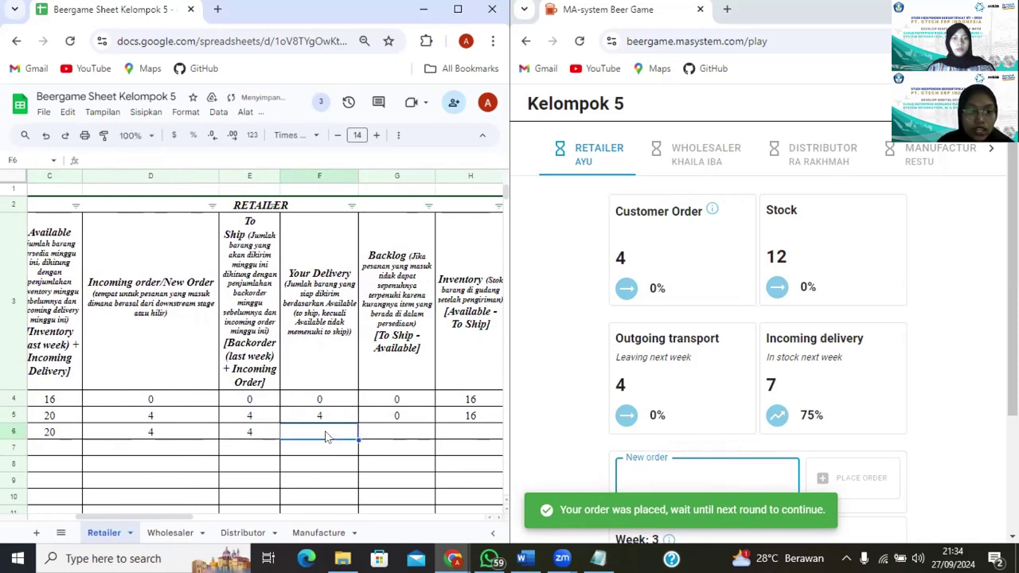
{"action": "type", "text": "4"}
{"action": "left_click", "coordinate": [396, 438]}
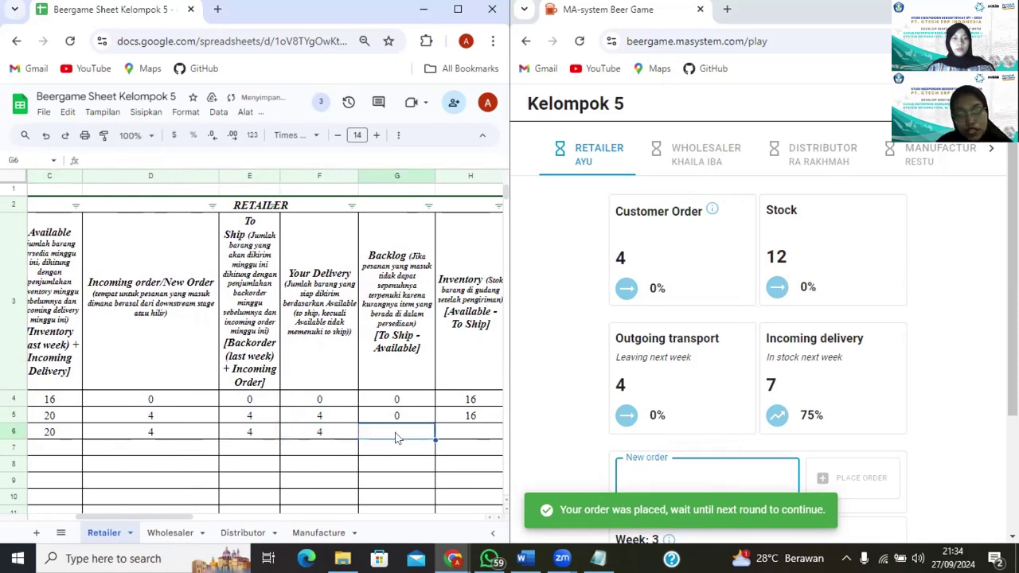
{"action": "type", "text": "0"}
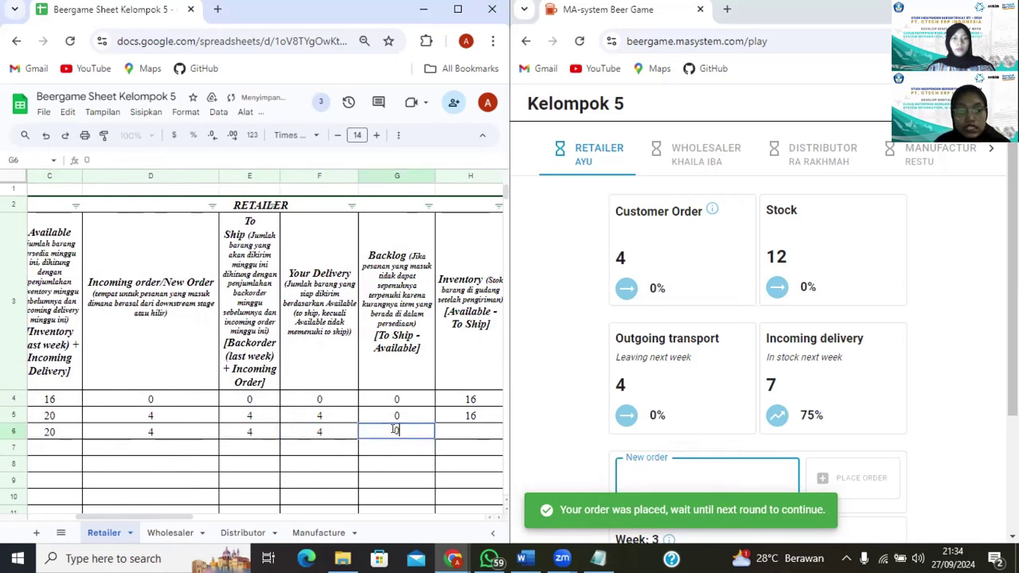
Calculate the week 2 Inventory as Available minus To Ship with the formula =C6-E6
{"action": "left_click", "coordinate": [446, 439]}
{"action": "scroll", "coordinate": [447, 441], "scroll_direction": "right", "scroll_amount": 3}
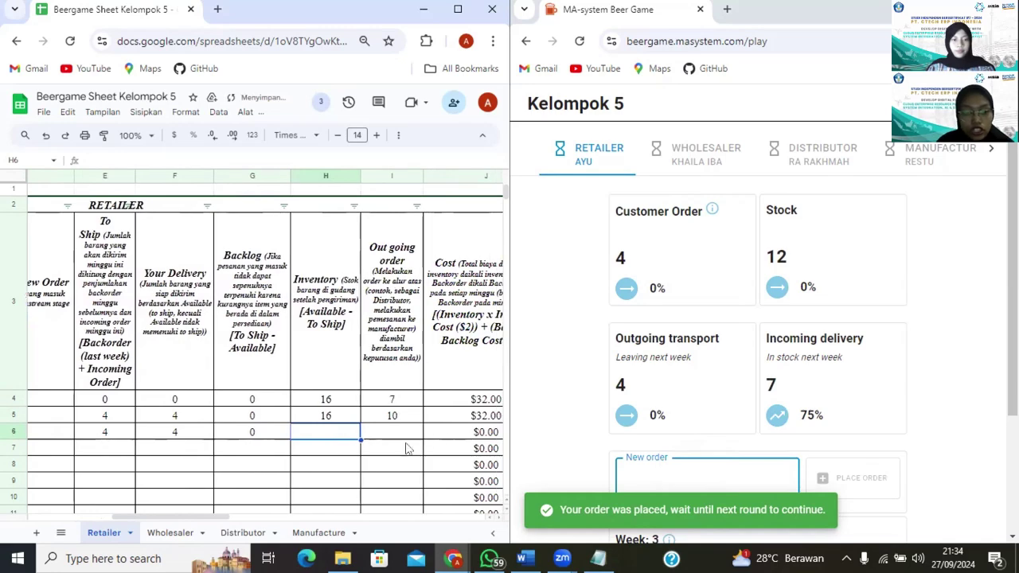
{"action": "type", "text": "="}
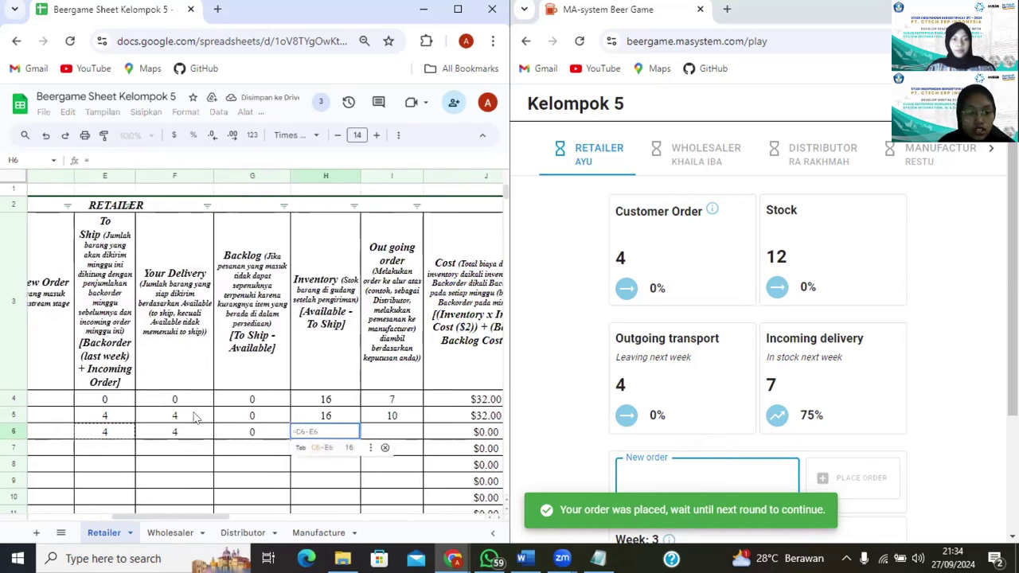
{"action": "scroll", "coordinate": [208, 418], "scroll_direction": "left", "scroll_amount": 3}
{"action": "left_click", "coordinate": [120, 435]}
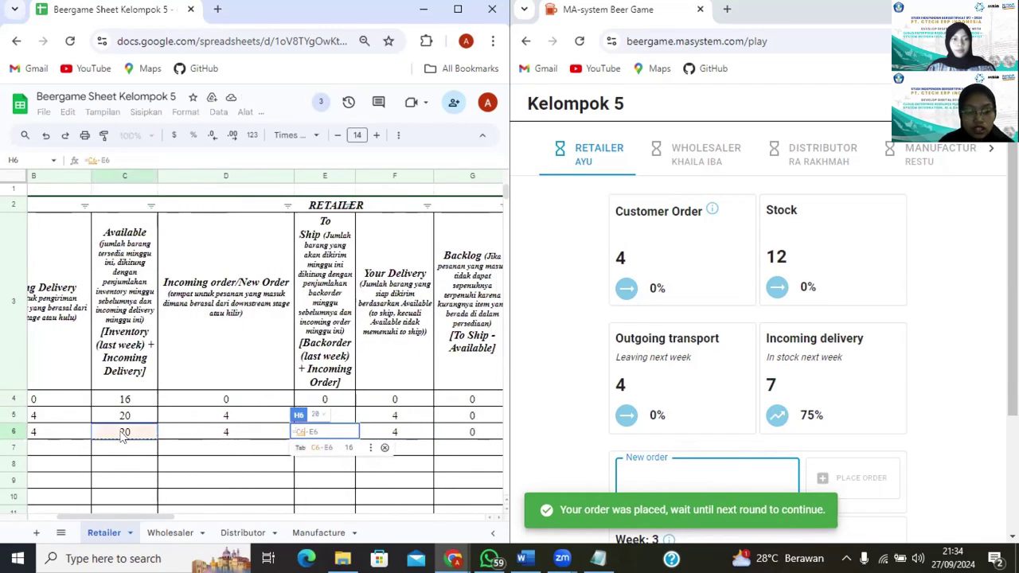
{"action": "scroll", "coordinate": [122, 436], "scroll_direction": "right", "scroll_amount": 3}
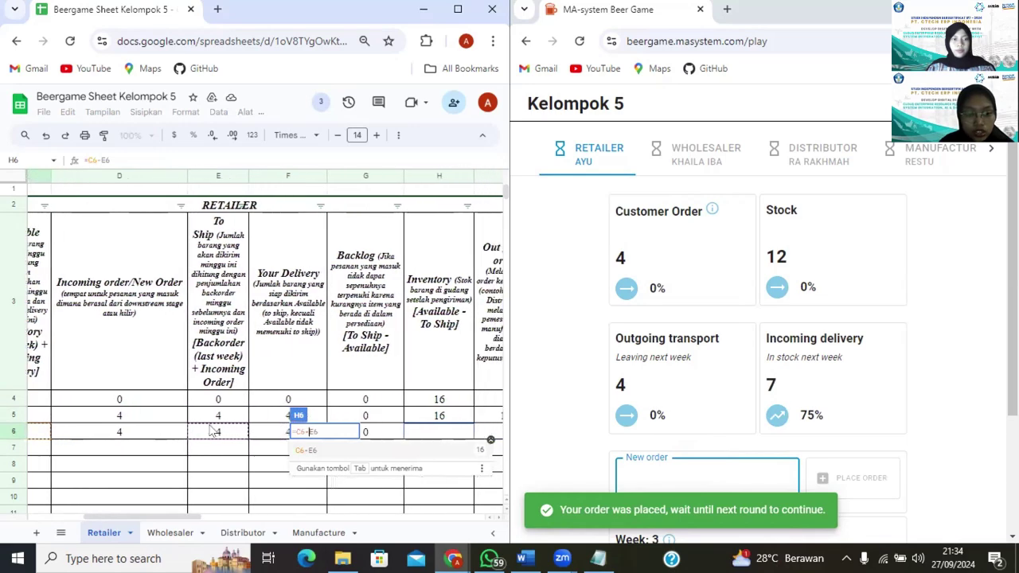
{"action": "left_click", "coordinate": [205, 437]}
{"action": "key", "text": "Return"}
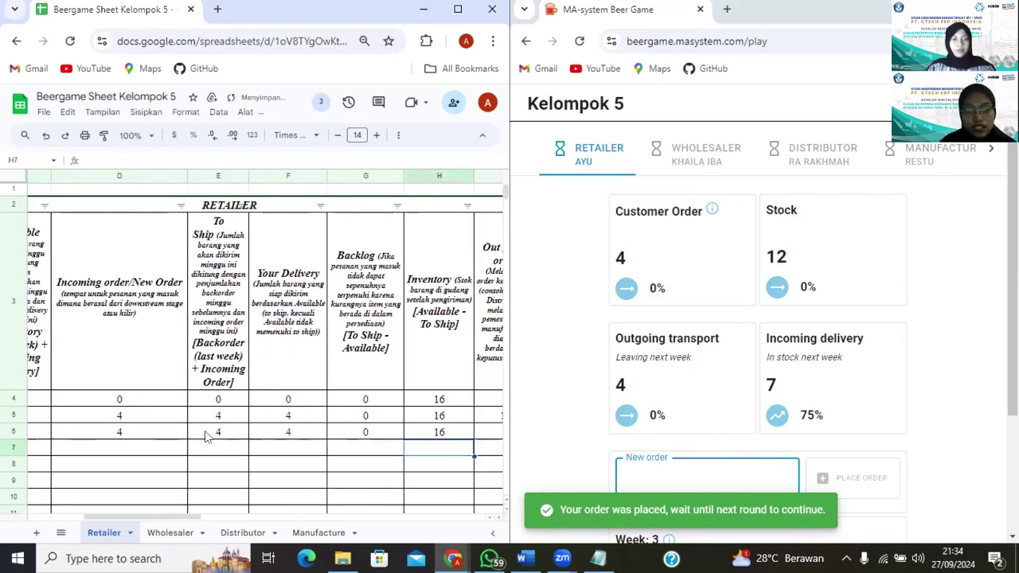
{"action": "scroll", "coordinate": [205, 436], "scroll_direction": "down", "scroll_amount": 1}
{"action": "scroll", "coordinate": [262, 382], "scroll_direction": "right", "scroll_amount": 3}
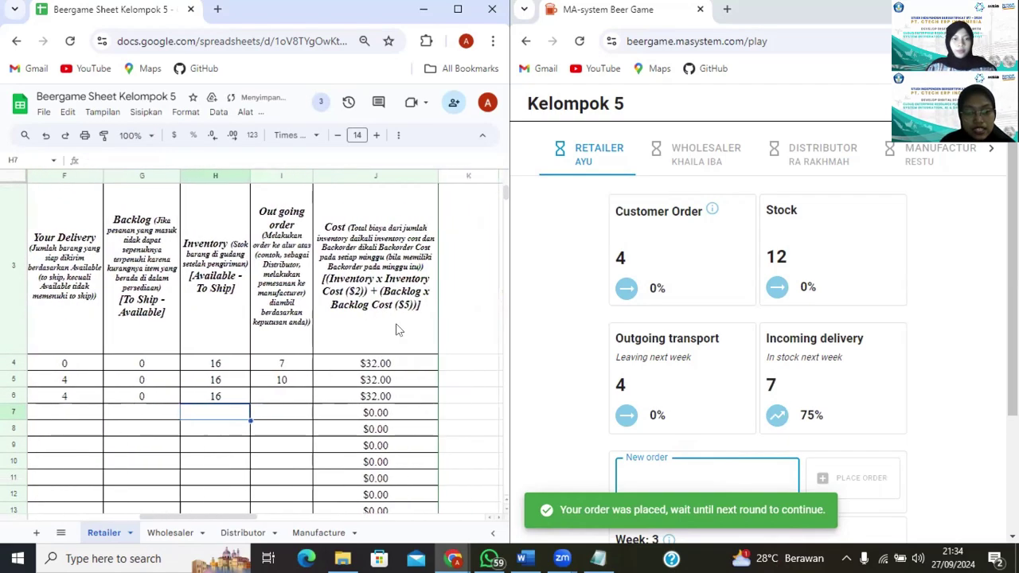
{"action": "left_click", "coordinate": [356, 400]}
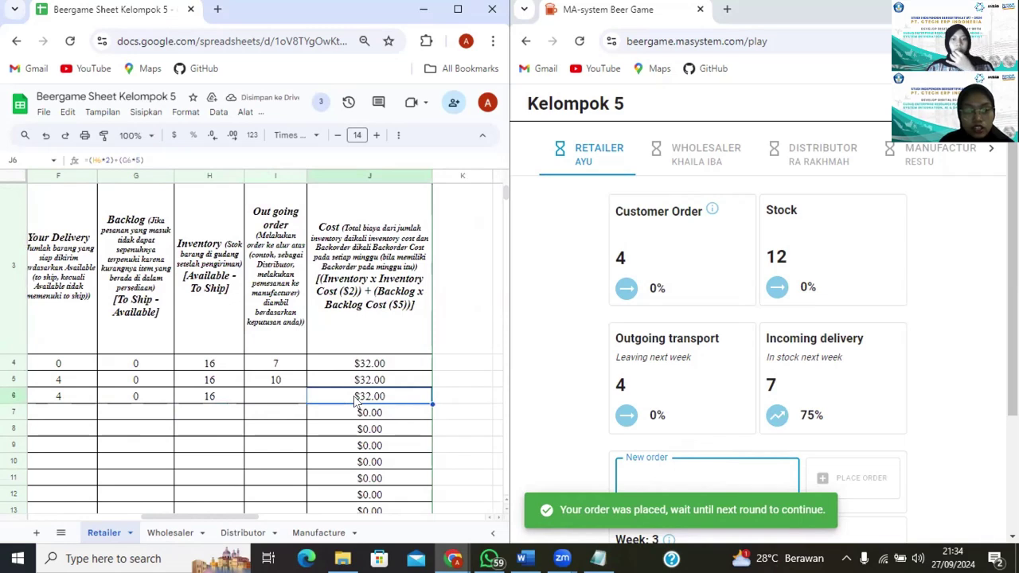
{"action": "left_click", "coordinate": [278, 397]}
{"action": "scroll", "coordinate": [923, 284], "scroll_direction": "down", "scroll_amount": 2}
{"action": "scroll", "coordinate": [917, 288], "scroll_direction": "up", "scroll_amount": 2}
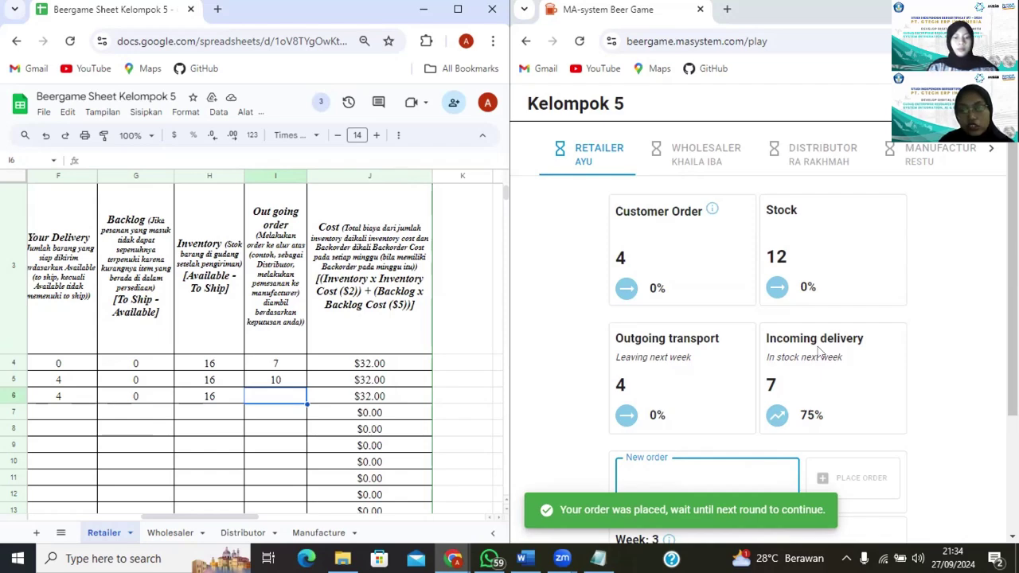
Record the week 3 Incoming Delivery as 7 and the Incoming order as 4 in the Retailer sheet
{"action": "scroll", "coordinate": [287, 390], "scroll_direction": "left", "scroll_amount": 5}
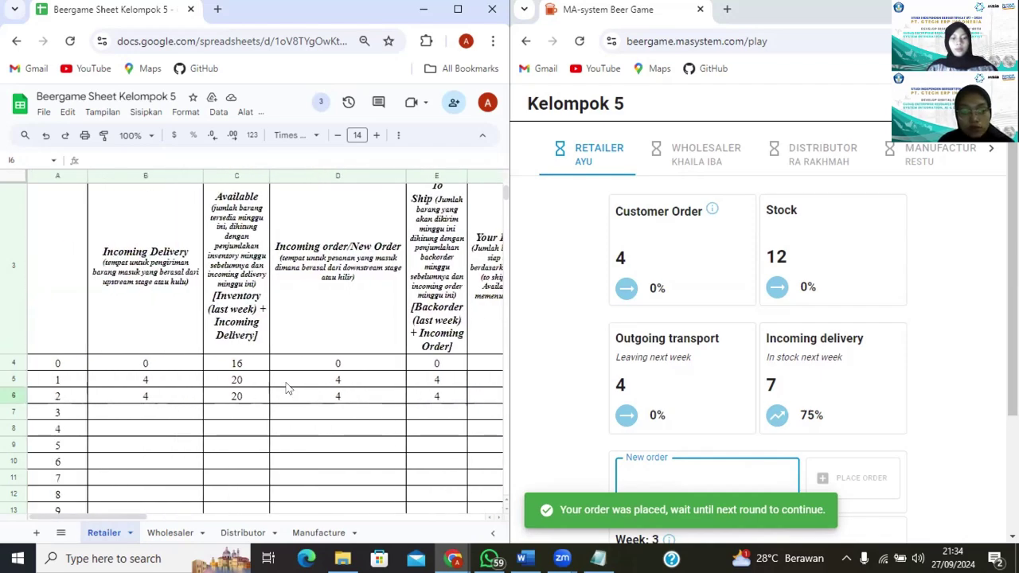
{"action": "left_click", "coordinate": [191, 414]}
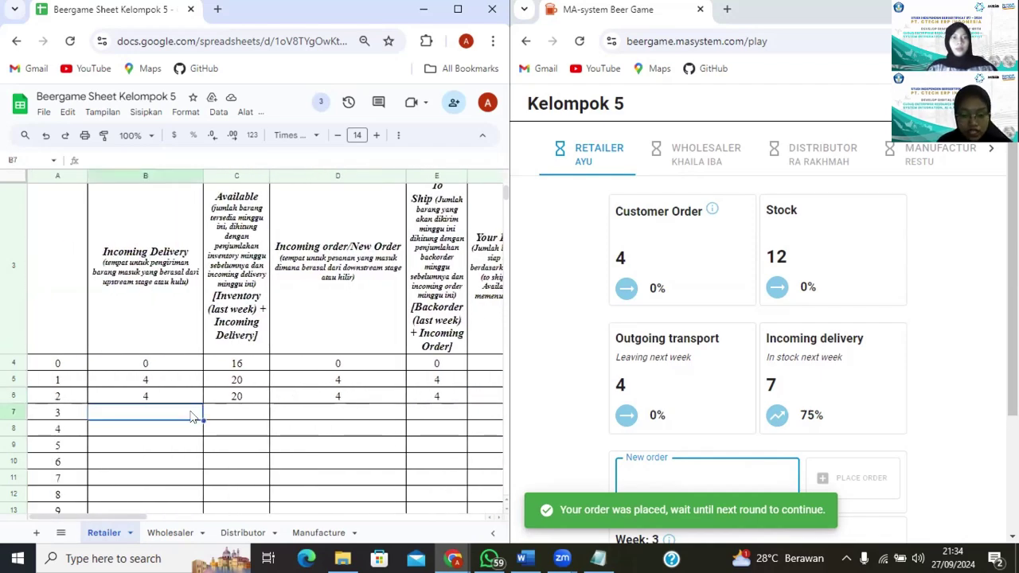
{"action": "type", "text": "7"}
{"action": "left_click", "coordinate": [666, 236]}
{"action": "left_click", "coordinate": [378, 416]}
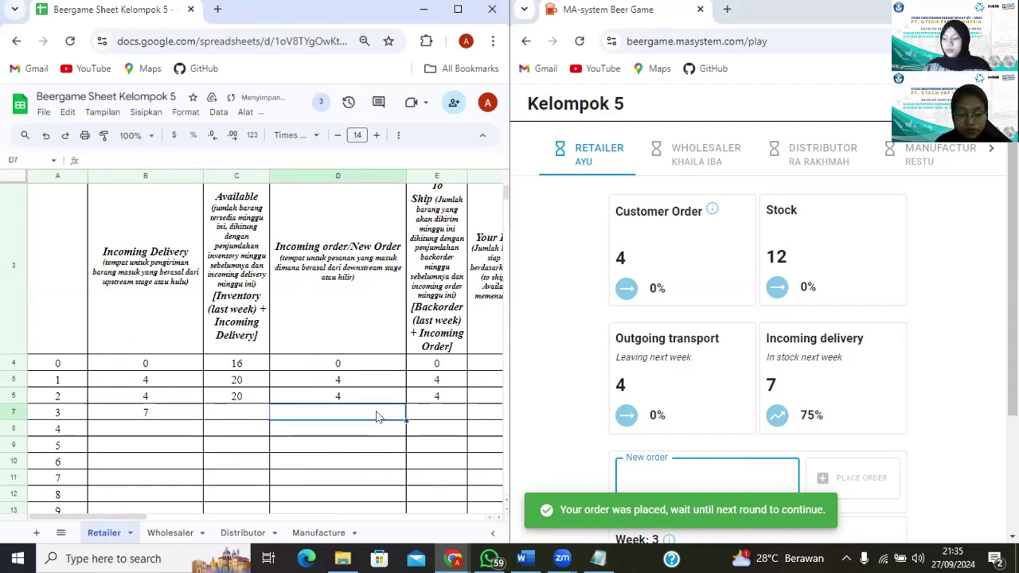
{"action": "type", "text": "4"}
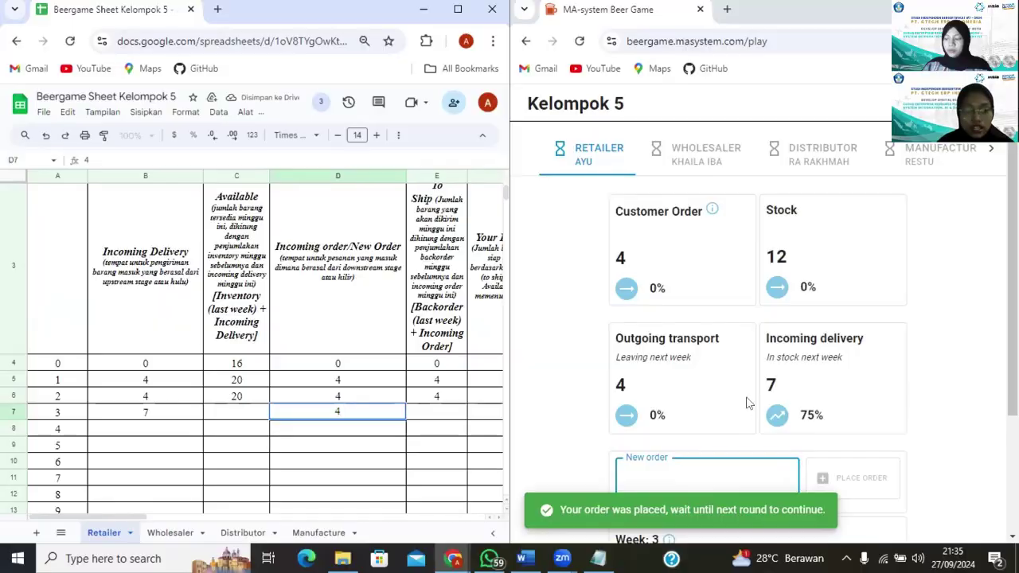
{"action": "left_click", "coordinate": [434, 413]}
Place a new order of 7 in the Beer Game and record 7 as the week 2 Out going order in the Retailer sheet
{"action": "scroll", "coordinate": [438, 404], "scroll_direction": "right", "scroll_amount": 5}
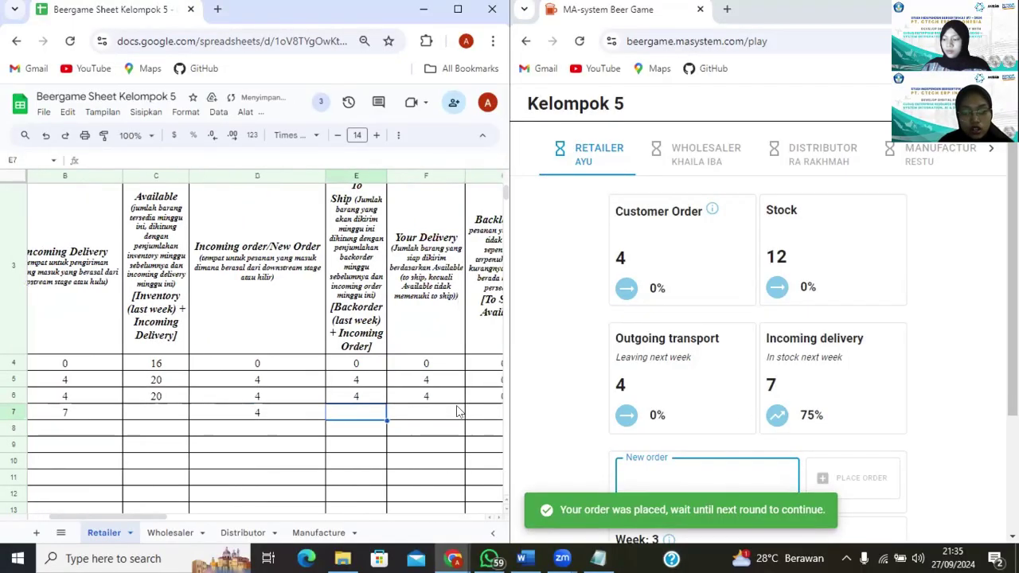
{"action": "scroll", "coordinate": [459, 406], "scroll_direction": "right", "scroll_amount": 2}
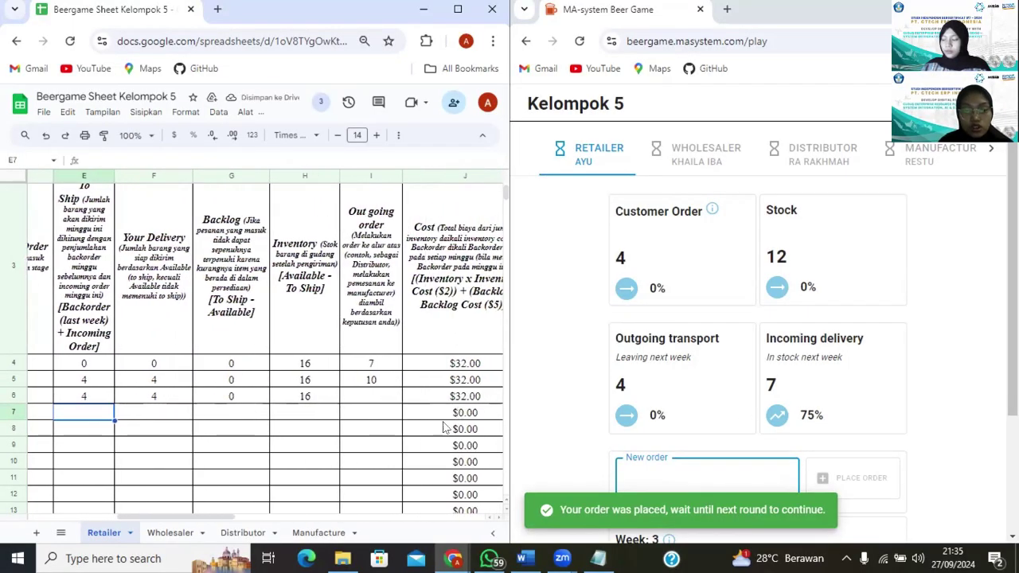
{"action": "scroll", "coordinate": [754, 403], "scroll_direction": "down", "scroll_amount": 2}
{"action": "left_click", "coordinate": [698, 340]}
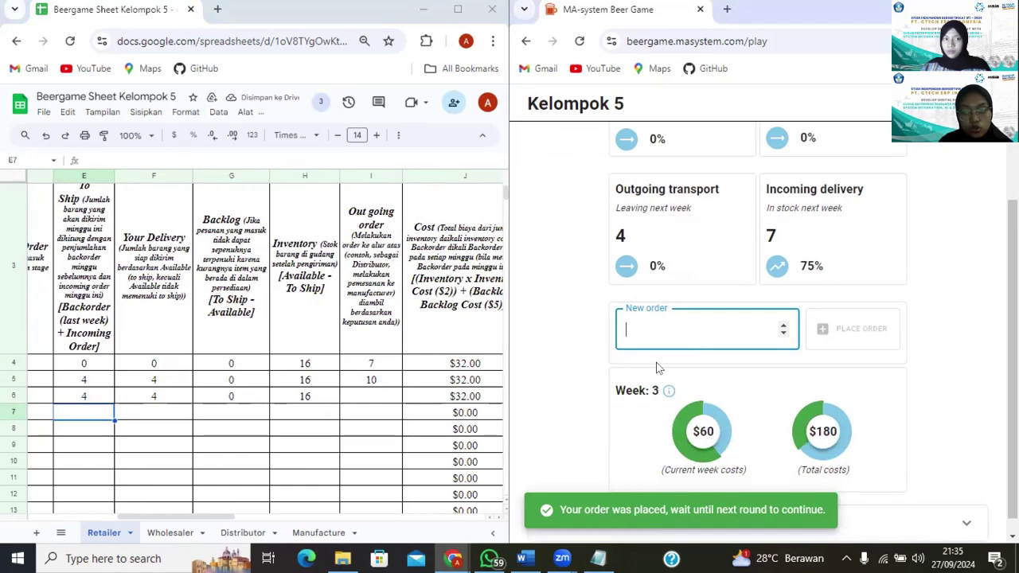
{"action": "scroll", "coordinate": [358, 412], "scroll_direction": "left", "scroll_amount": 2}
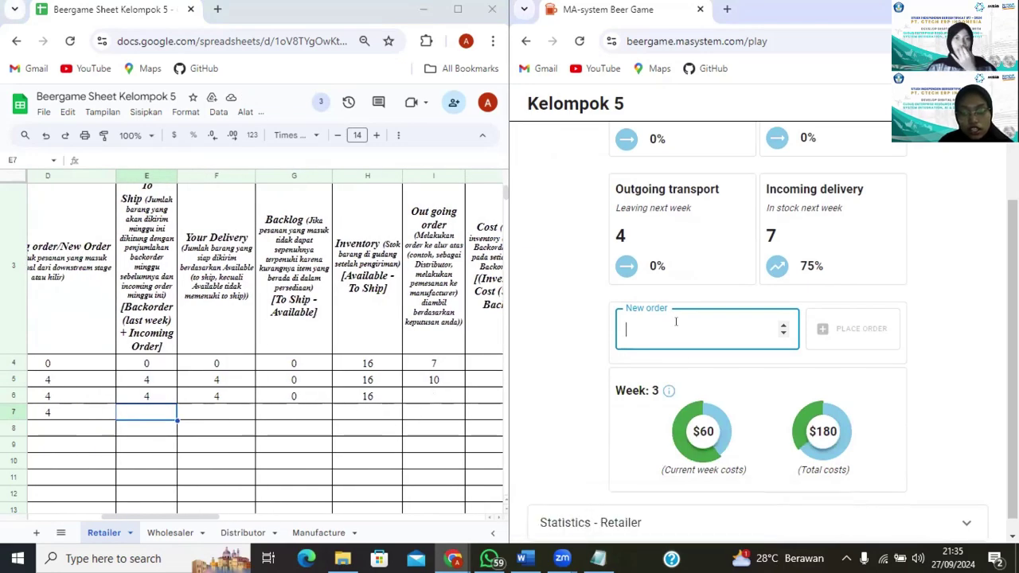
{"action": "scroll", "coordinate": [675, 321], "scroll_direction": "up", "scroll_amount": 1}
{"action": "type", "text": "1"}
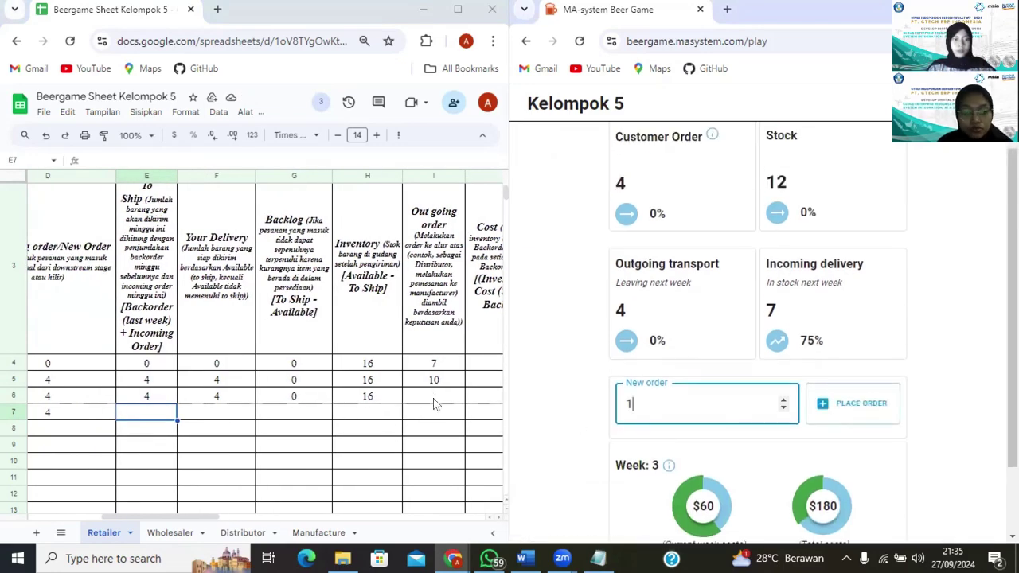
{"action": "scroll", "coordinate": [467, 404], "scroll_direction": "right", "scroll_amount": 1}
{"action": "scroll", "coordinate": [432, 414], "scroll_direction": "left", "scroll_amount": 2}
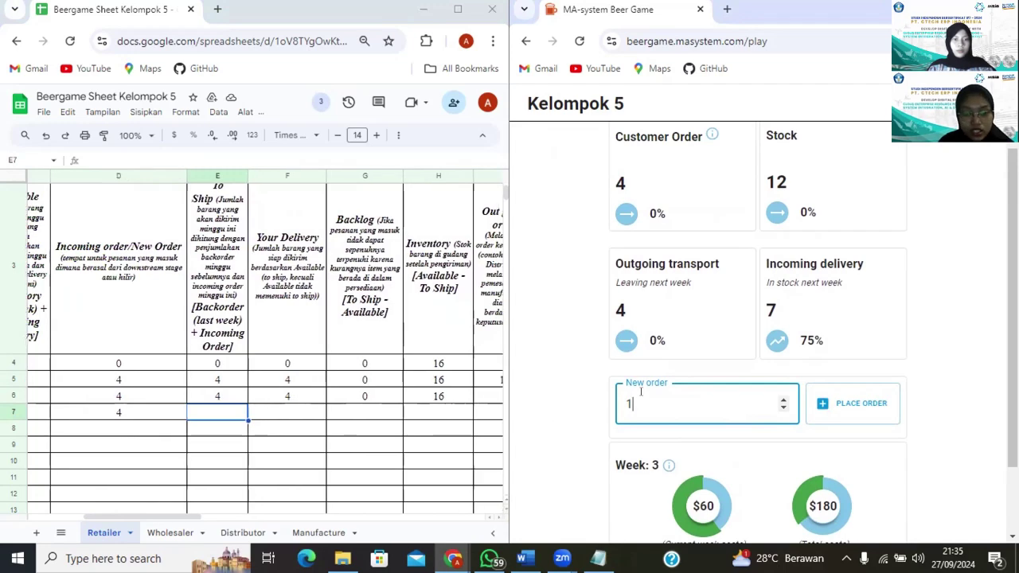
{"action": "scroll", "coordinate": [469, 423], "scroll_direction": "right", "scroll_amount": 3}
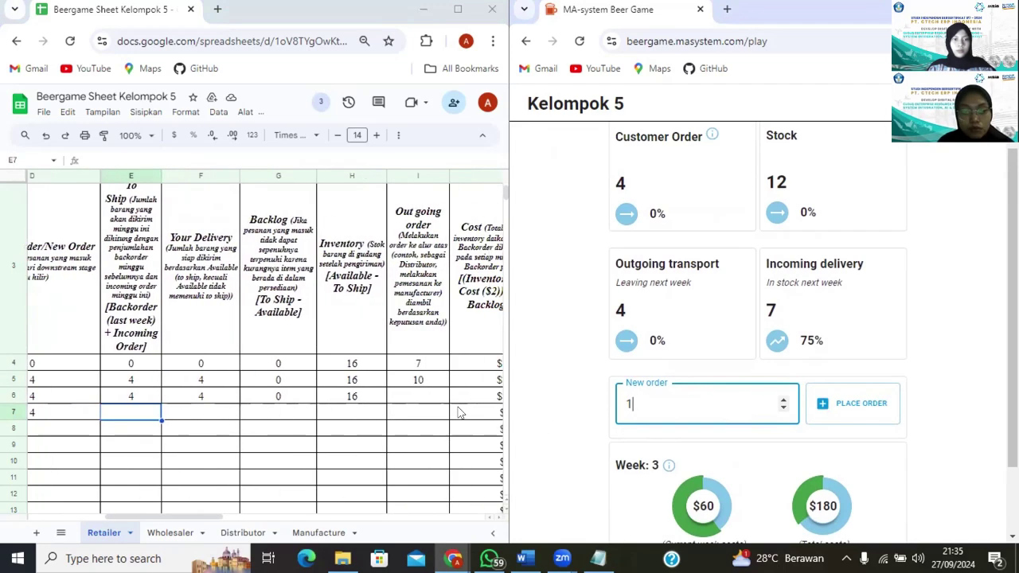
{"action": "left_click", "coordinate": [367, 402]}
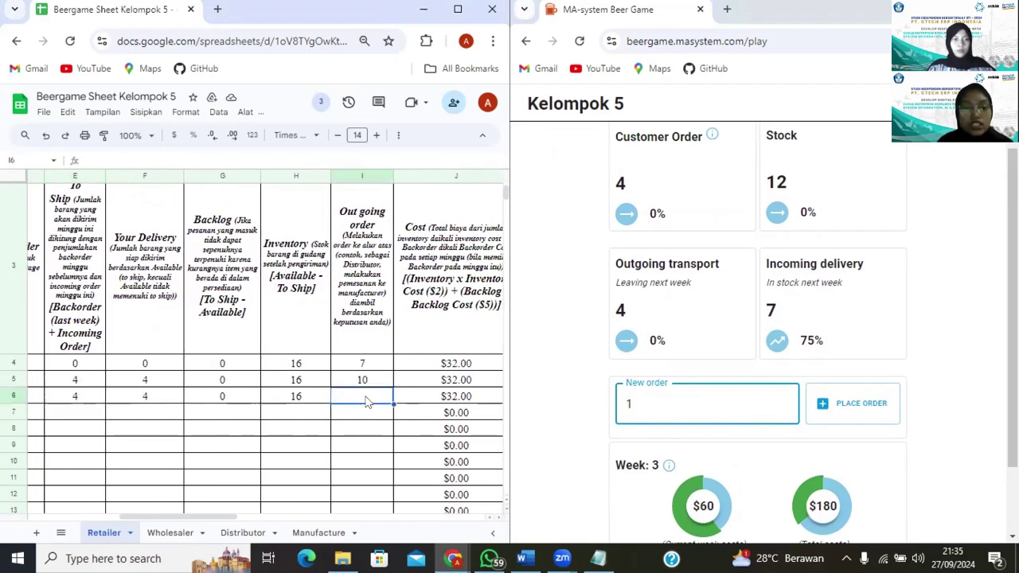
{"action": "left_click", "coordinate": [669, 405]}
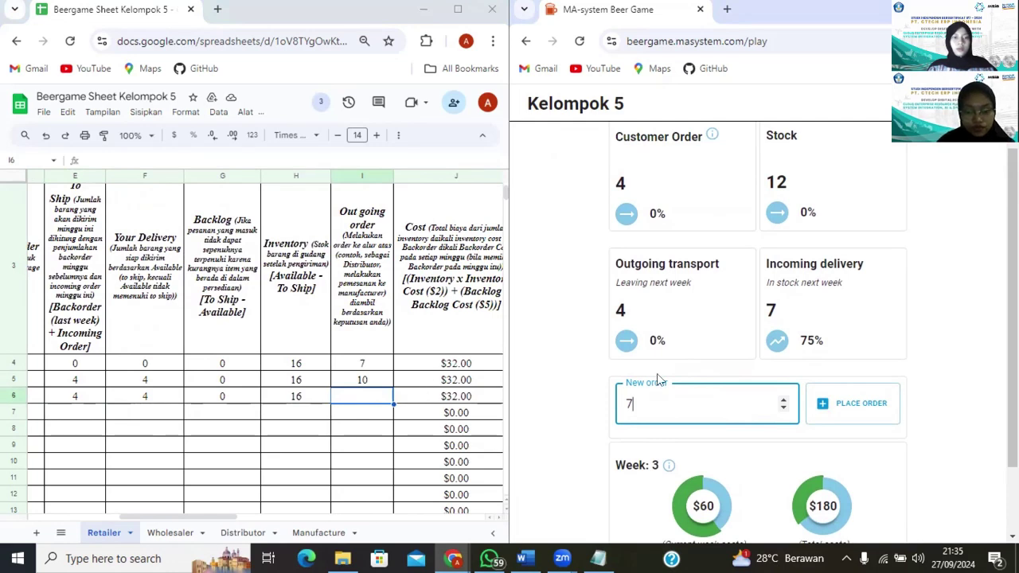
{"action": "left_click", "coordinate": [857, 404]}
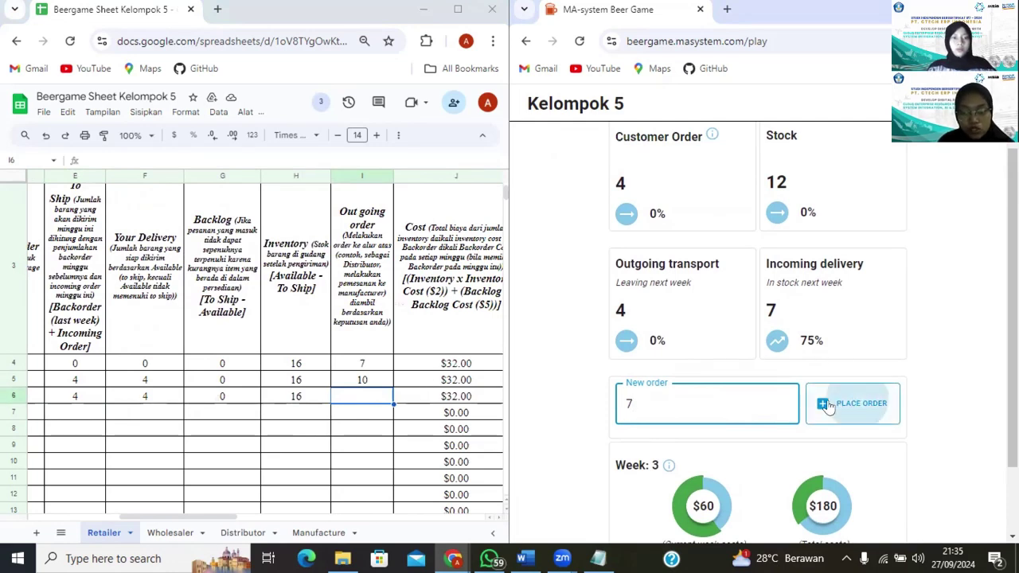
{"action": "double_click", "coordinate": [355, 392]}
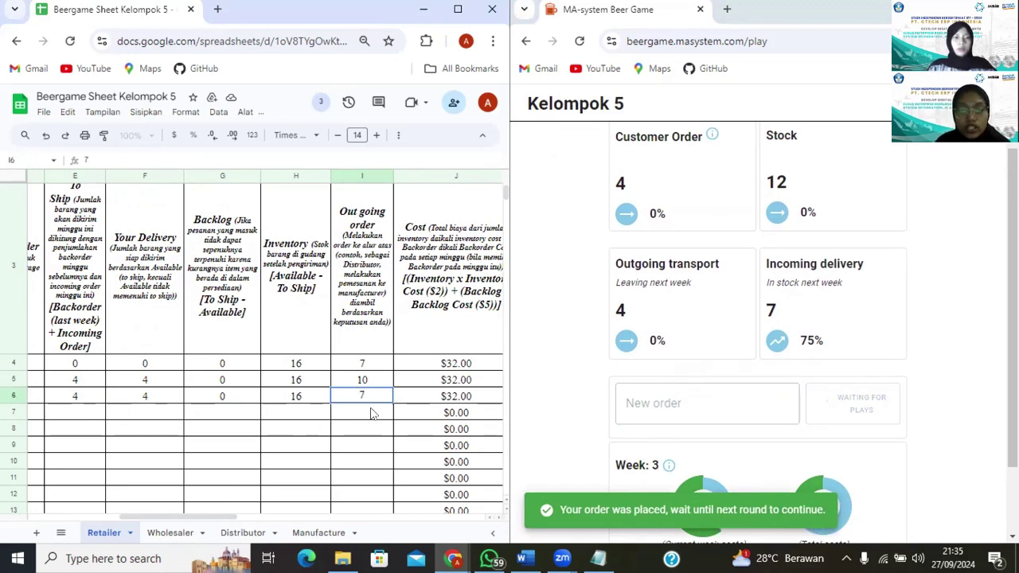
{"action": "key", "text": "Return"}
Calculate week 3 Available as the week 2 Inventory plus the week 3 Incoming Delivery with the formula =H6+B7
{"action": "scroll", "coordinate": [411, 409], "scroll_direction": "left", "scroll_amount": 5}
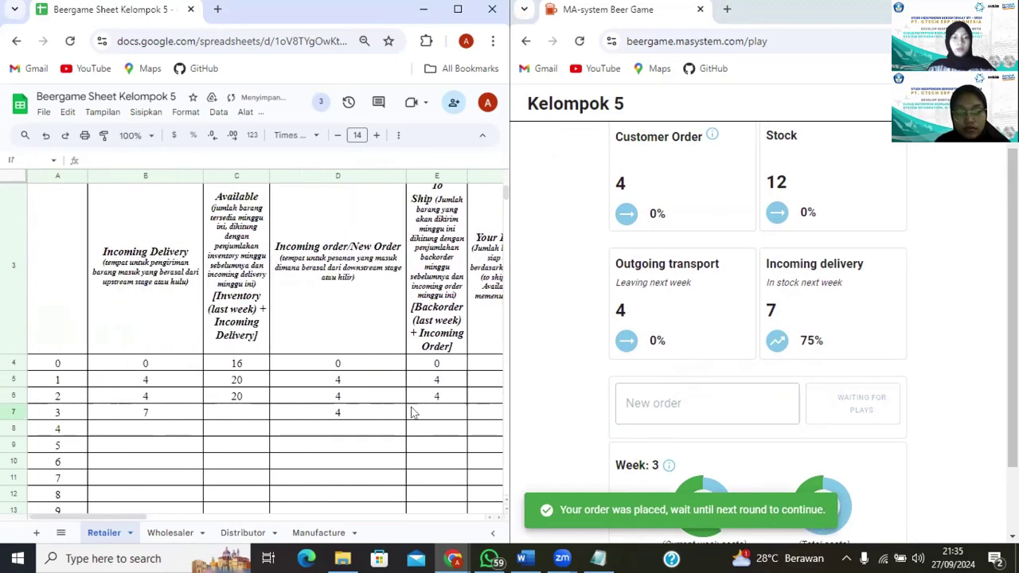
{"action": "left_click", "coordinate": [243, 413]}
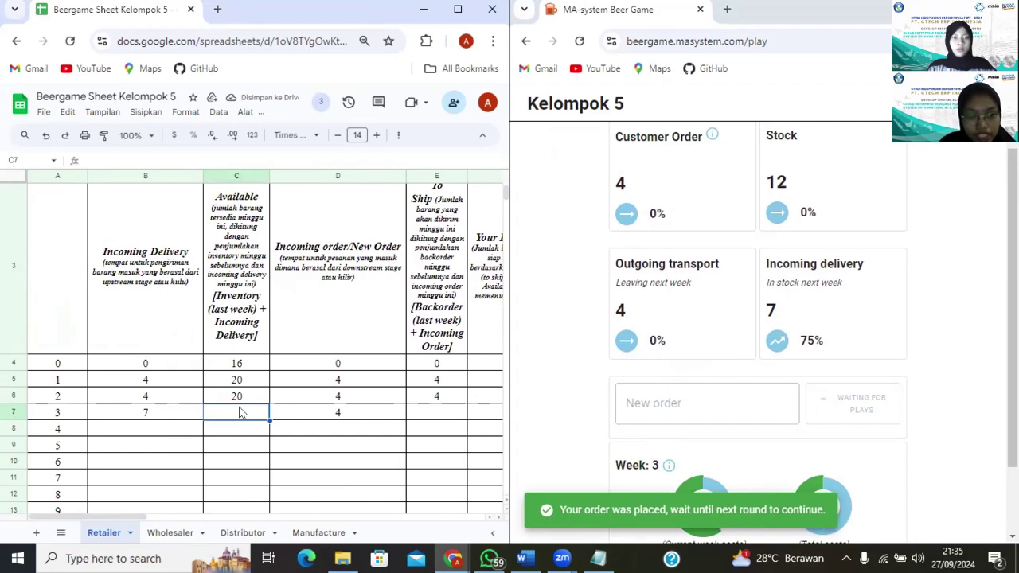
{"action": "type", "text": "=C6+B7"}
{"action": "scroll", "coordinate": [434, 407], "scroll_direction": "right", "scroll_amount": 5}
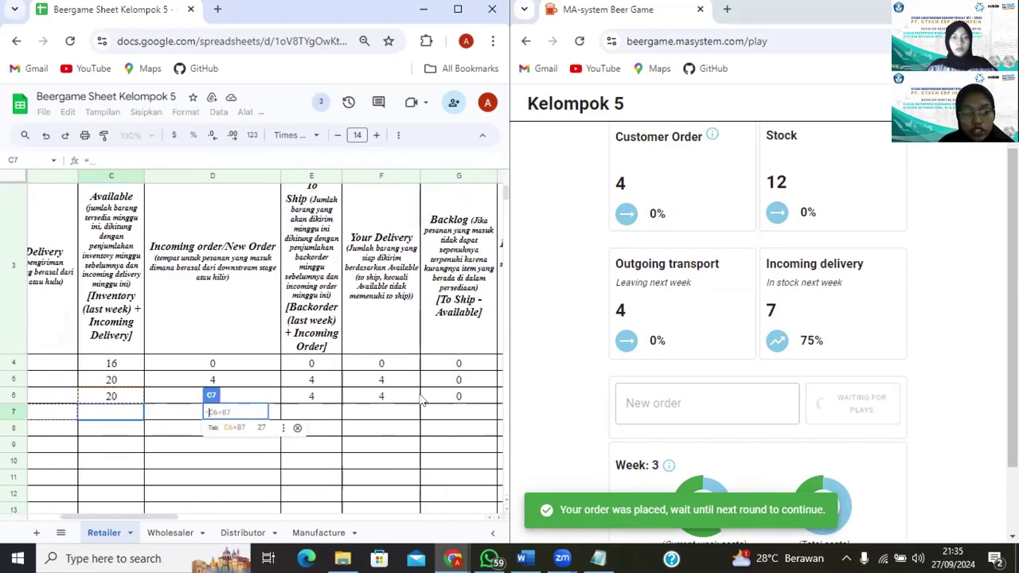
{"action": "scroll", "coordinate": [436, 409], "scroll_direction": "right", "scroll_amount": 3}
{"action": "key", "text": "BackSpace"}
{"action": "key", "text": "BackSpace"}
{"action": "key", "text": "BackSpace"}
{"action": "key", "text": "BackSpace"}
{"action": "key", "text": "BackSpace"}
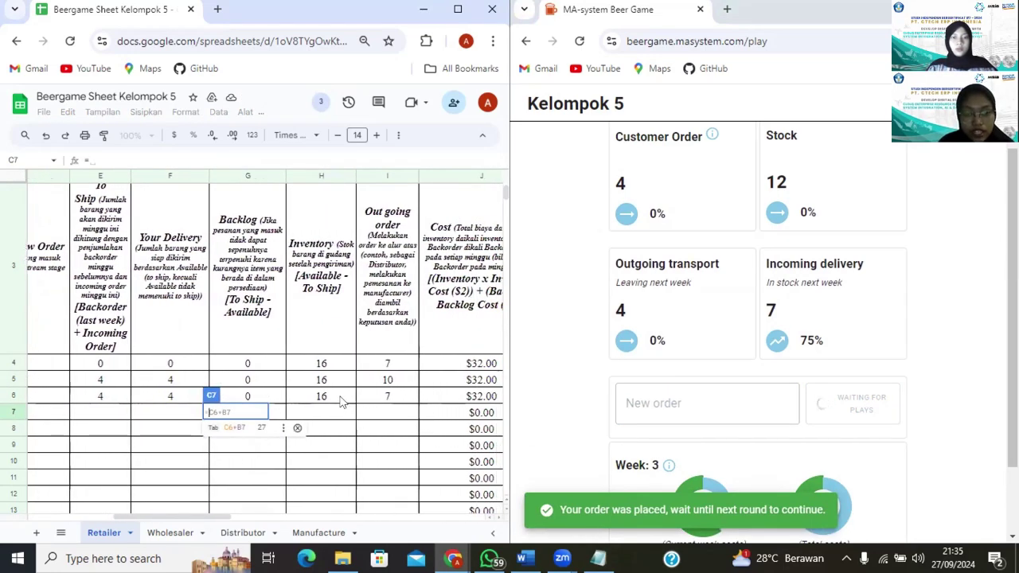
{"action": "left_click", "coordinate": [342, 398]}
{"action": "type", "text": "+"}
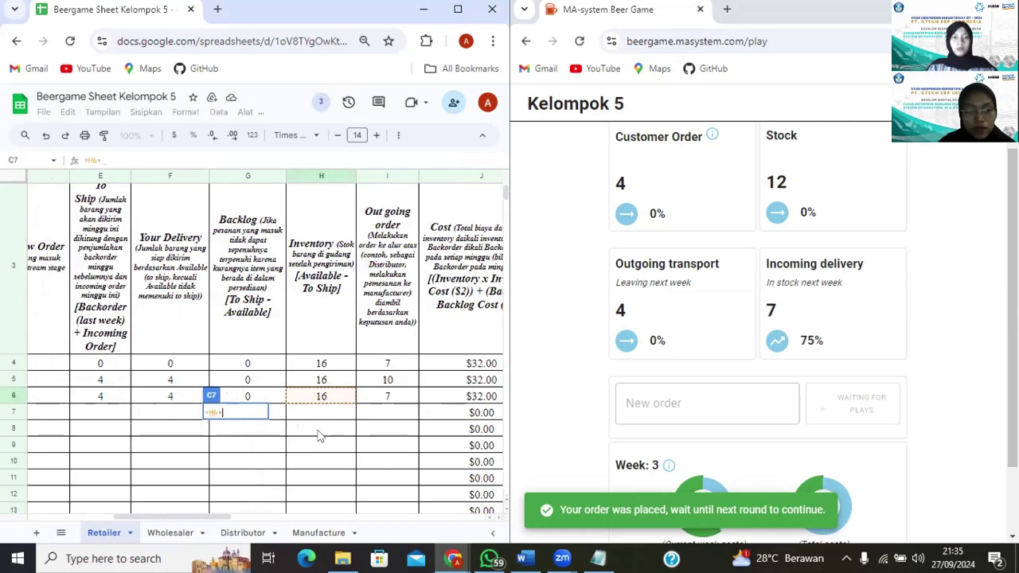
{"action": "scroll", "coordinate": [279, 422], "scroll_direction": "left", "scroll_amount": 3}
{"action": "scroll", "coordinate": [112, 424], "scroll_direction": "left", "scroll_amount": 6}
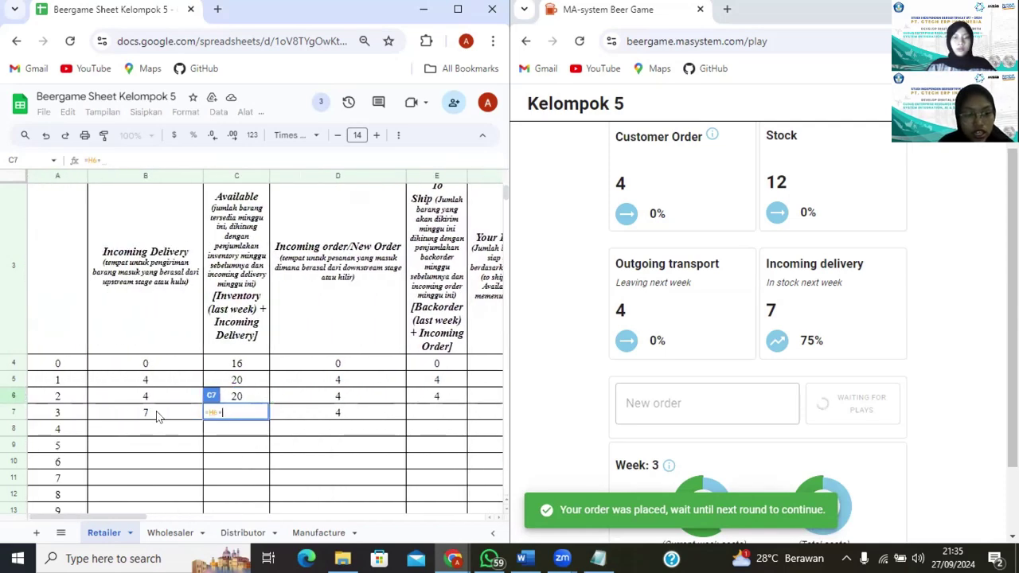
{"action": "left_click", "coordinate": [158, 414]}
{"action": "key", "text": "Return"}
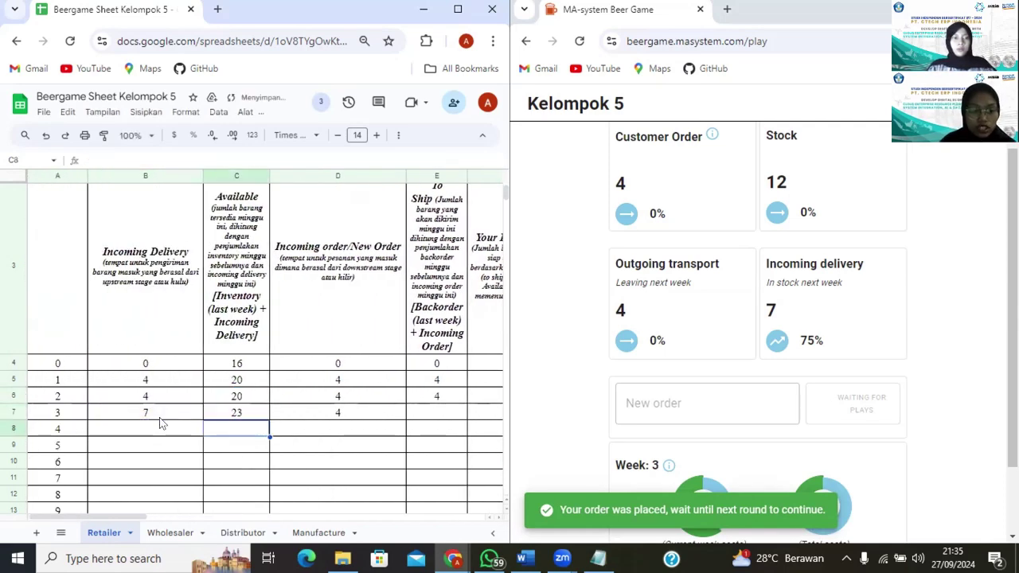
Fill in week 3 of the Retailer sheet with To Ship 4, Your Delivery 4 and Backlog 0
{"action": "scroll", "coordinate": [318, 410], "scroll_direction": "right", "scroll_amount": 3}
{"action": "left_click", "coordinate": [321, 411]}
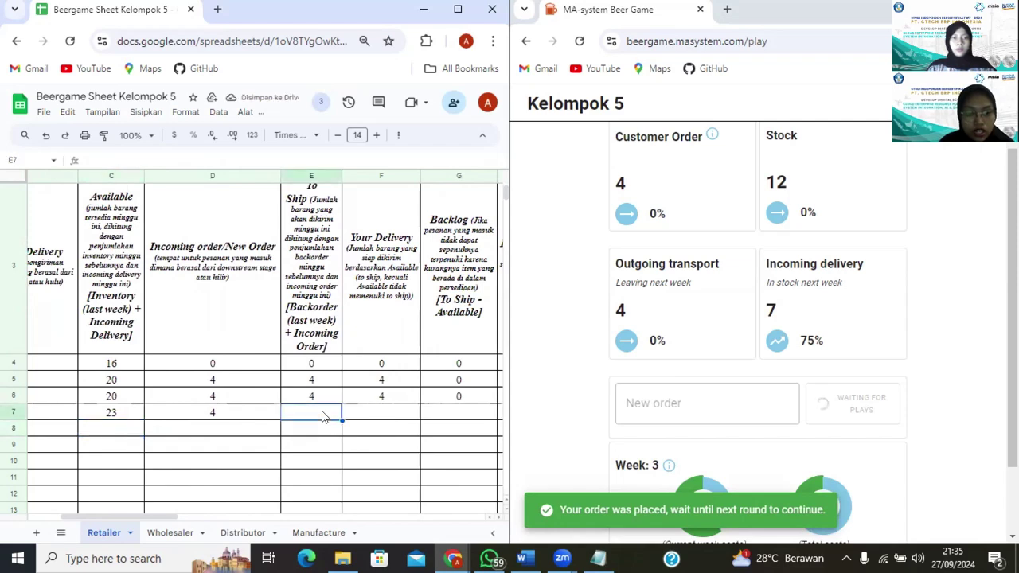
{"action": "type", "text": "4"}
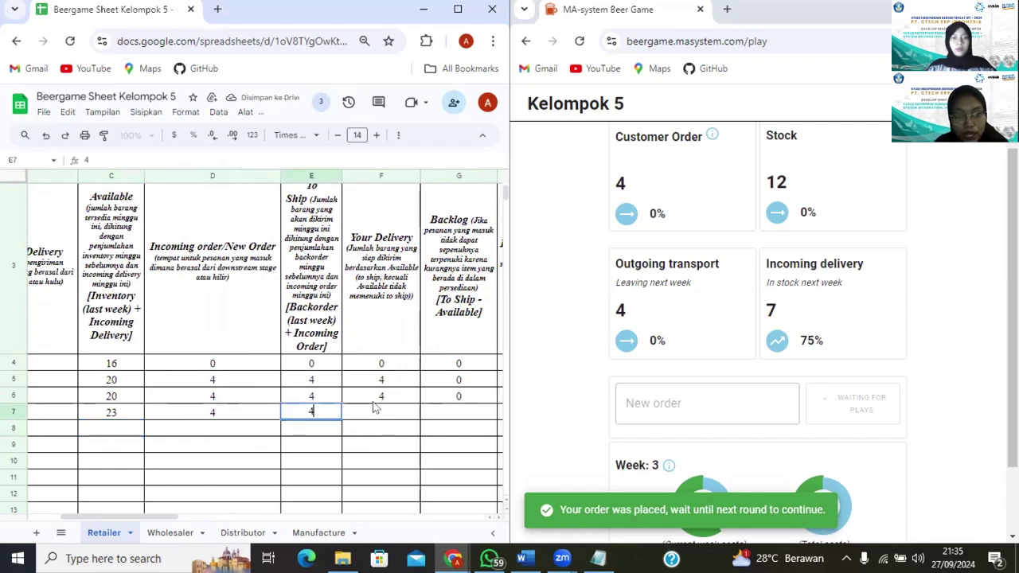
{"action": "left_click", "coordinate": [395, 414]}
{"action": "type", "text": "4"}
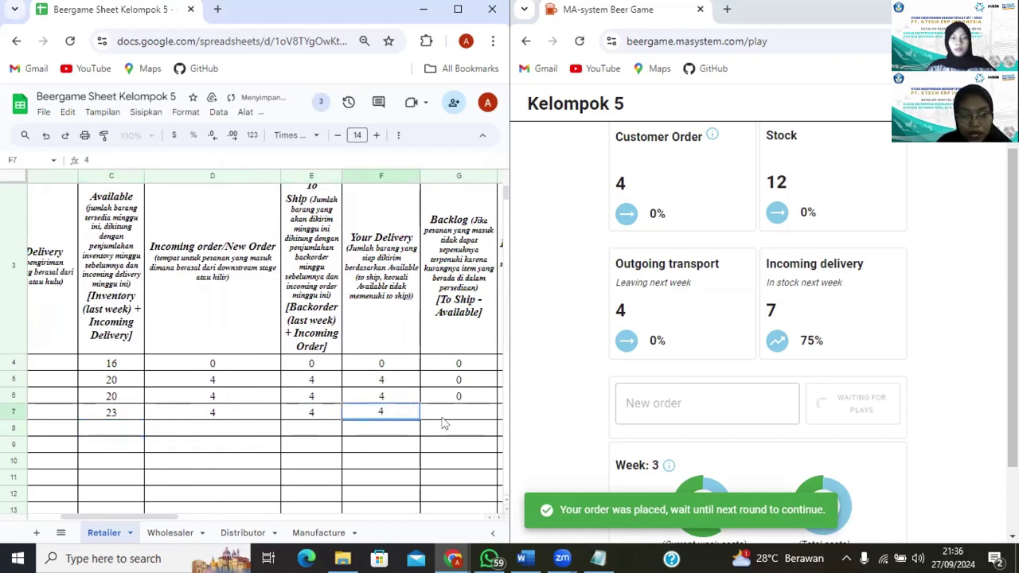
{"action": "left_click", "coordinate": [446, 412]}
{"action": "type", "text": "0"}
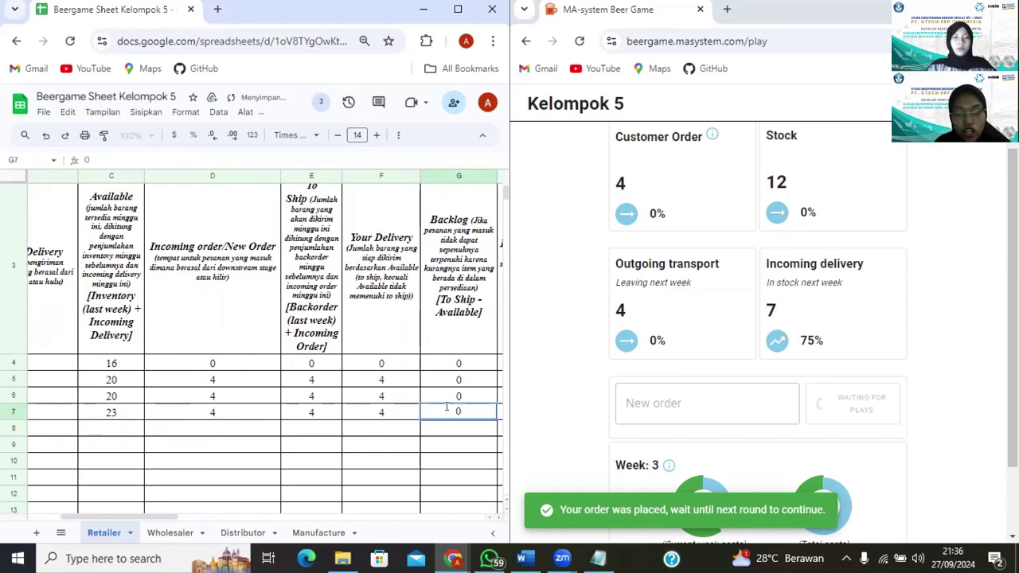
{"action": "left_click", "coordinate": [448, 430]}
Calculate the week 3 Inventory as Available minus To Ship with the formula =C7-E7
{"action": "scroll", "coordinate": [447, 430], "scroll_direction": "right", "scroll_amount": 5}
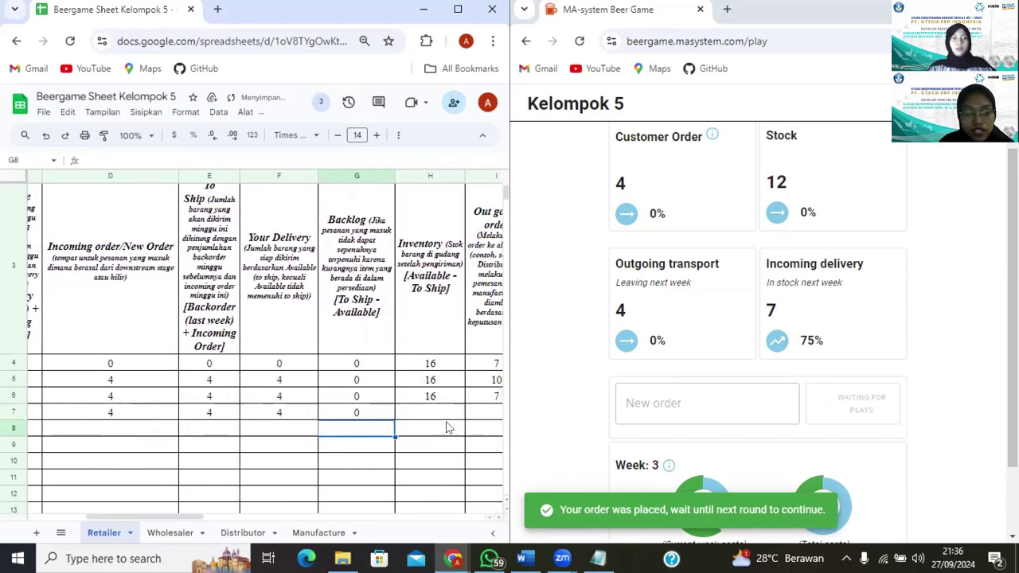
{"action": "left_click", "coordinate": [334, 413]}
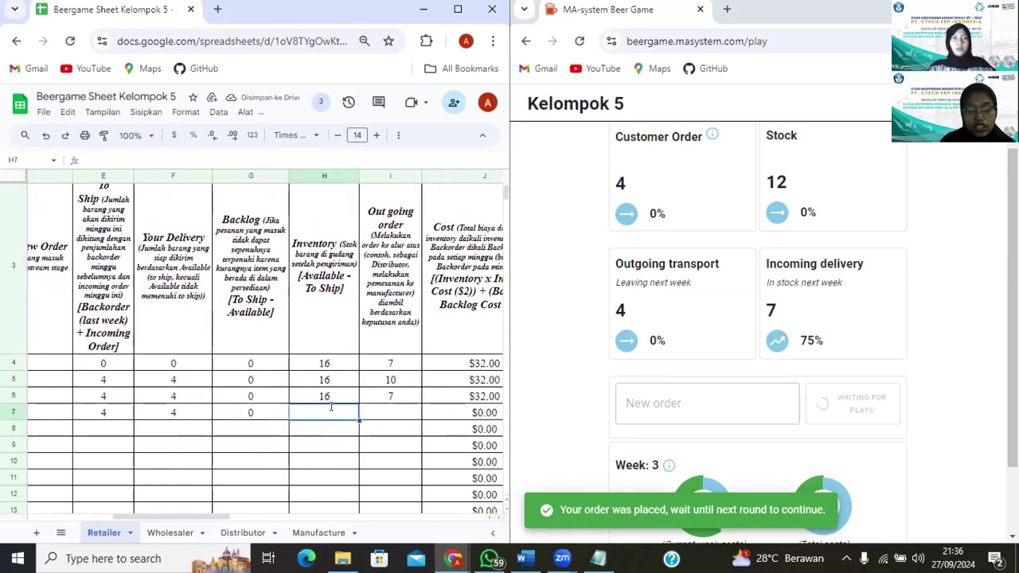
{"action": "type", "text": "="}
{"action": "scroll", "coordinate": [191, 407], "scroll_direction": "left", "scroll_amount": 4}
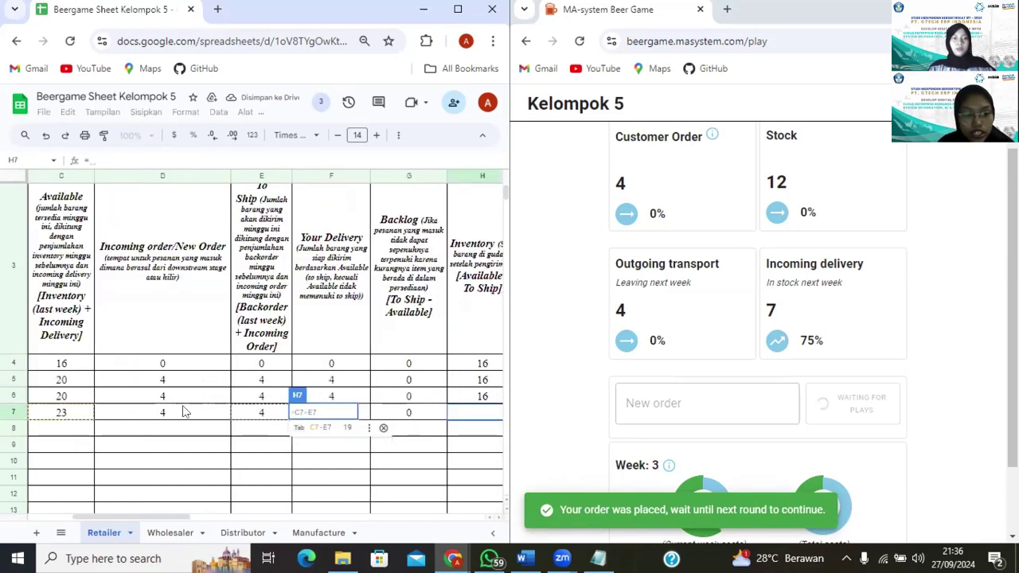
{"action": "left_click", "coordinate": [90, 412]}
{"action": "type", "text": "-"}
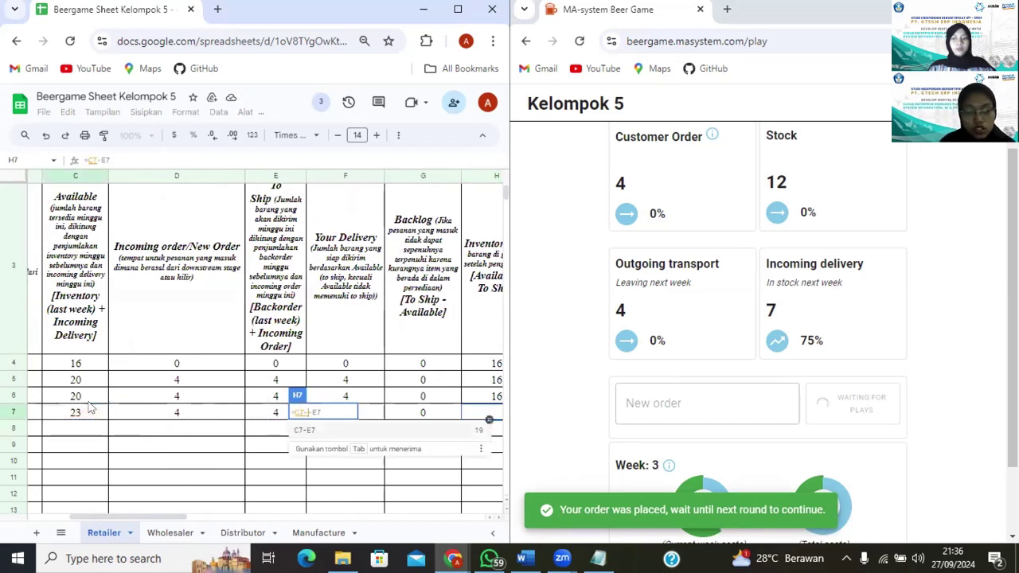
{"action": "left_click", "coordinate": [259, 416]}
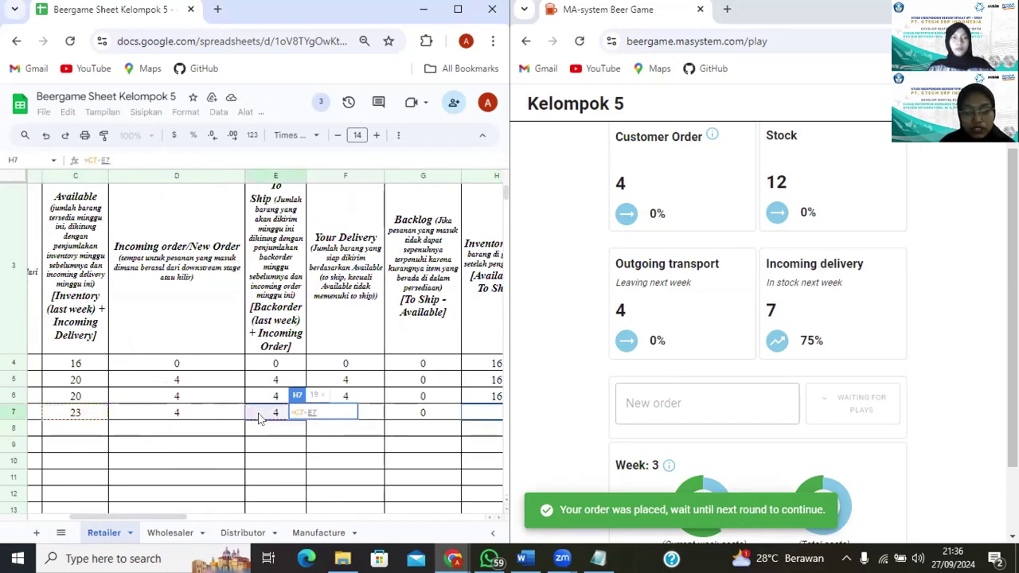
{"action": "key", "text": "Return"}
{"action": "scroll", "coordinate": [340, 346], "scroll_direction": "right", "scroll_amount": 3}
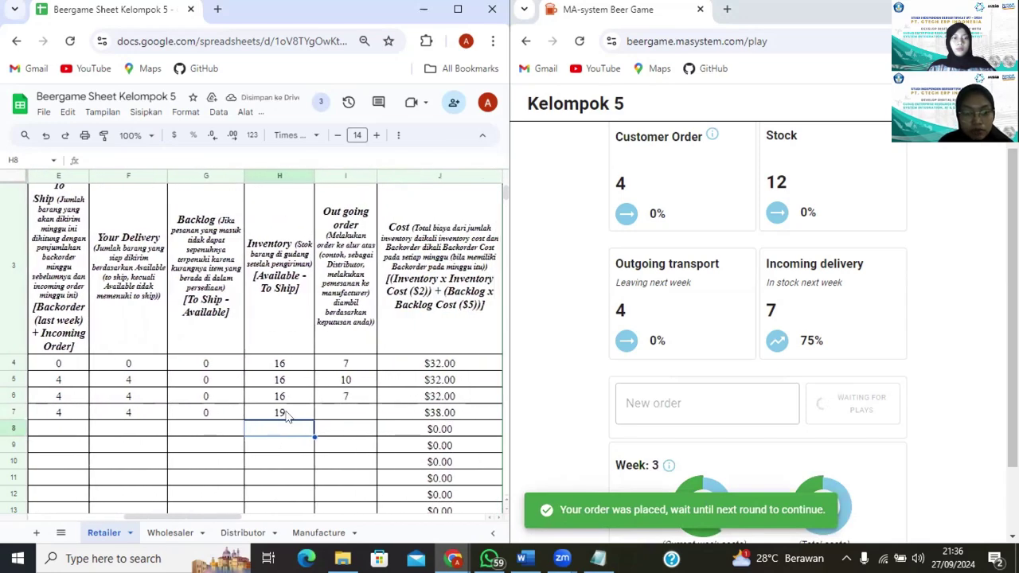
{"action": "left_click", "coordinate": [388, 415]}
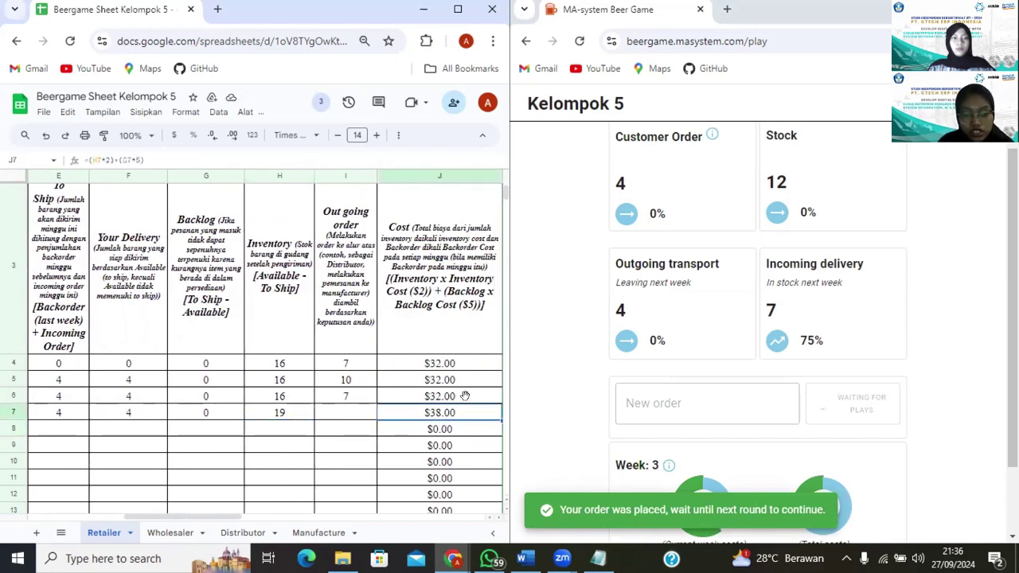
{"action": "scroll", "coordinate": [469, 321], "scroll_direction": "right", "scroll_amount": 1}
{"action": "scroll", "coordinate": [670, 275], "scroll_direction": "up", "scroll_amount": 1}
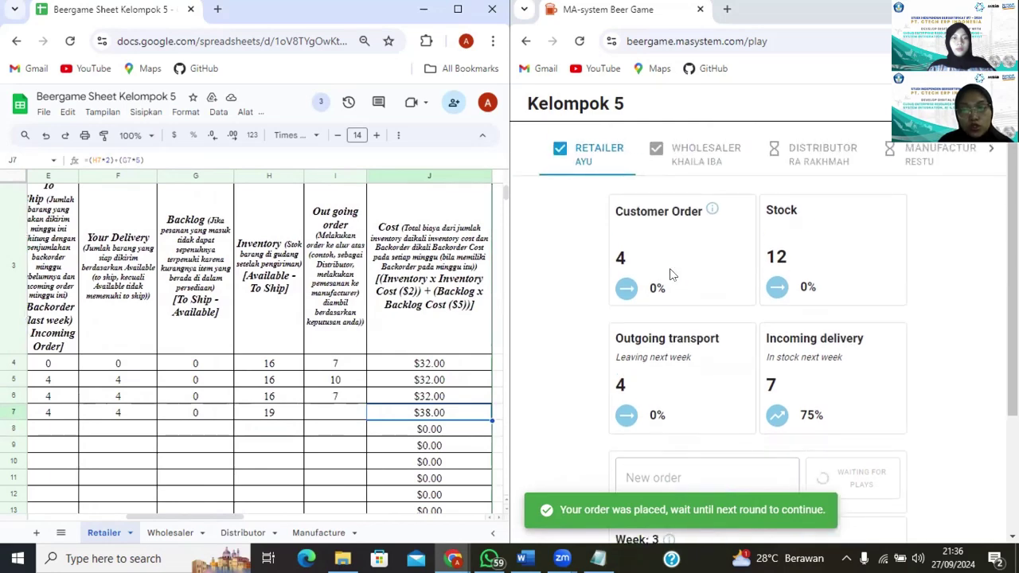
{"action": "scroll", "coordinate": [357, 394], "scroll_direction": "left", "scroll_amount": 5}
{"action": "scroll", "coordinate": [359, 395], "scroll_direction": "right", "scroll_amount": 4}
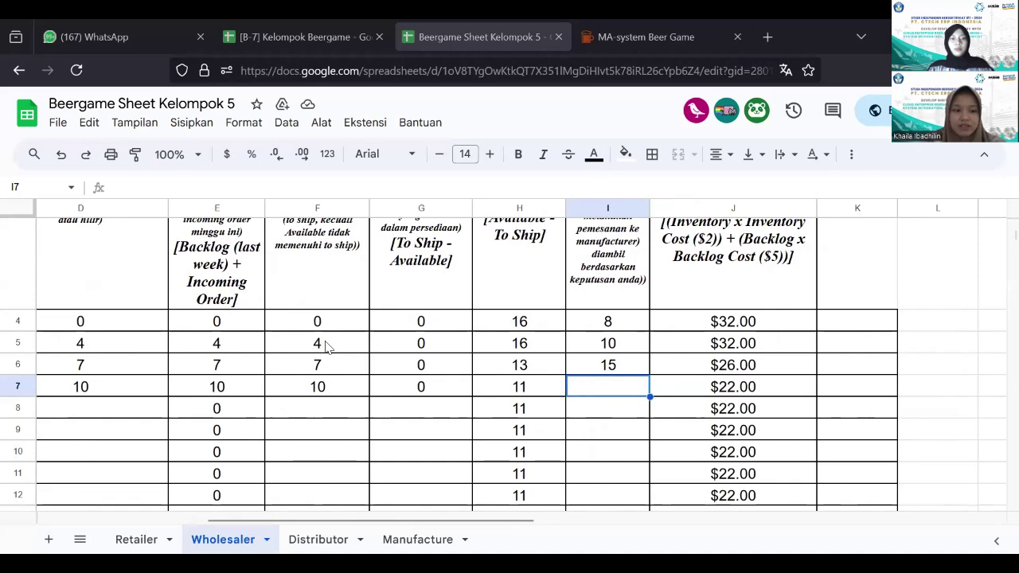
Compare the week 3 row and column rules of the Wholesaler sheet with the Wholesaler's week 3 figures in the Beer Game
{"action": "scroll", "coordinate": [383, 348], "scroll_direction": "left", "scroll_amount": 4}
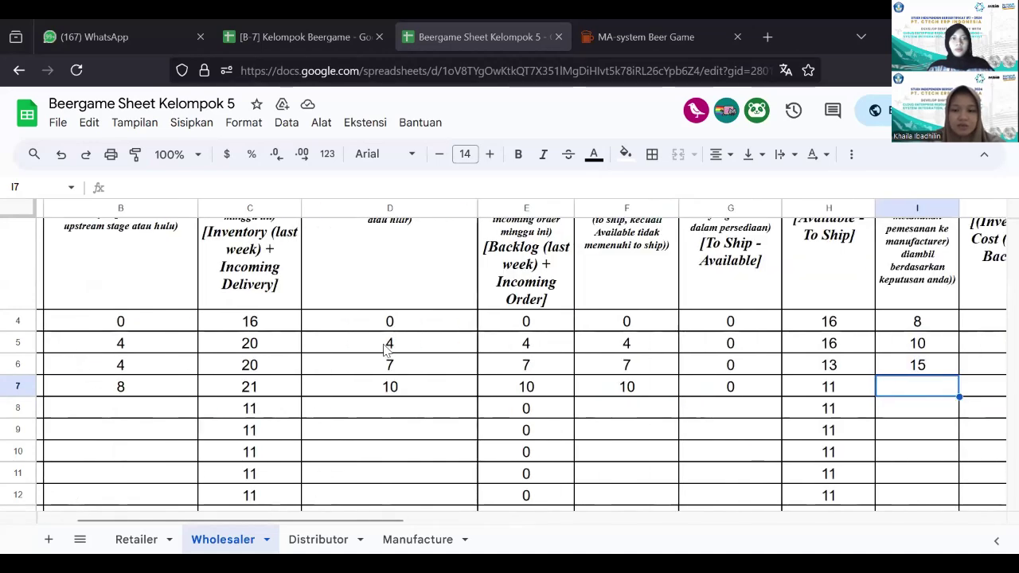
{"action": "scroll", "coordinate": [386, 349], "scroll_direction": "right", "scroll_amount": 4}
{"action": "scroll", "coordinate": [386, 349], "scroll_direction": "up", "scroll_amount": 3}
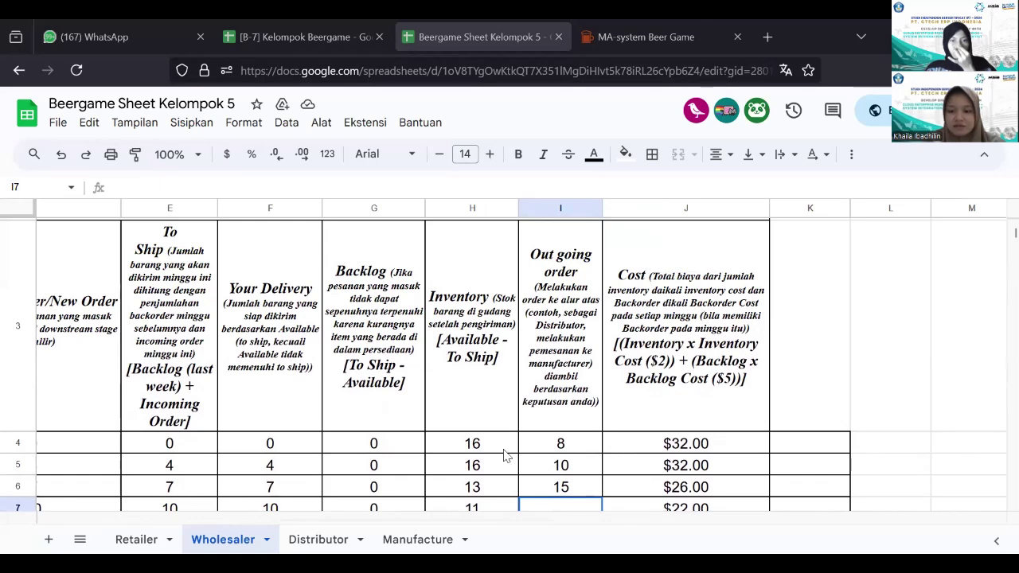
{"action": "left_click", "coordinate": [634, 41]}
{"action": "scroll", "coordinate": [377, 282], "scroll_direction": "up", "scroll_amount": 1}
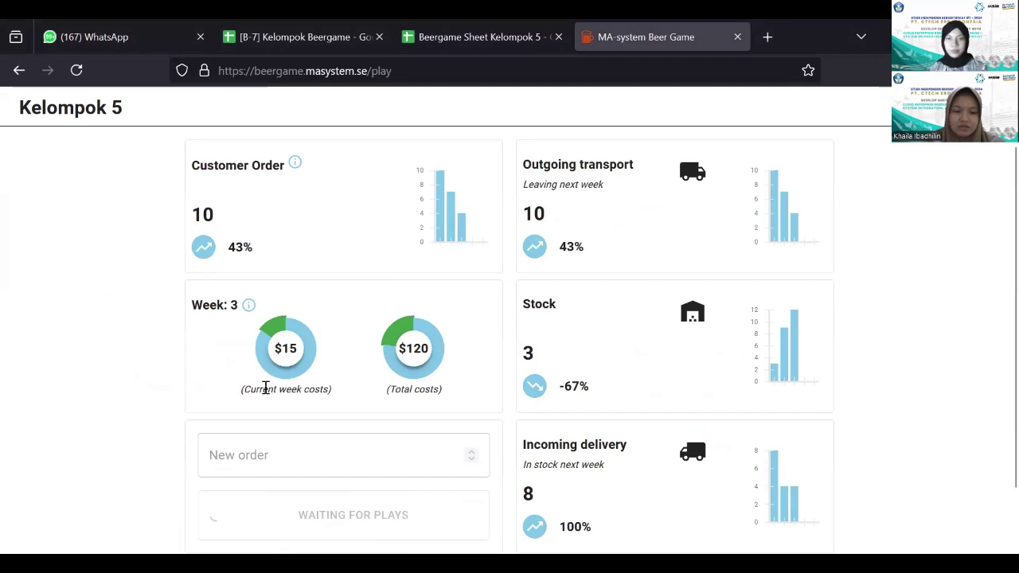
{"action": "scroll", "coordinate": [265, 388], "scroll_direction": "down", "scroll_amount": 1}
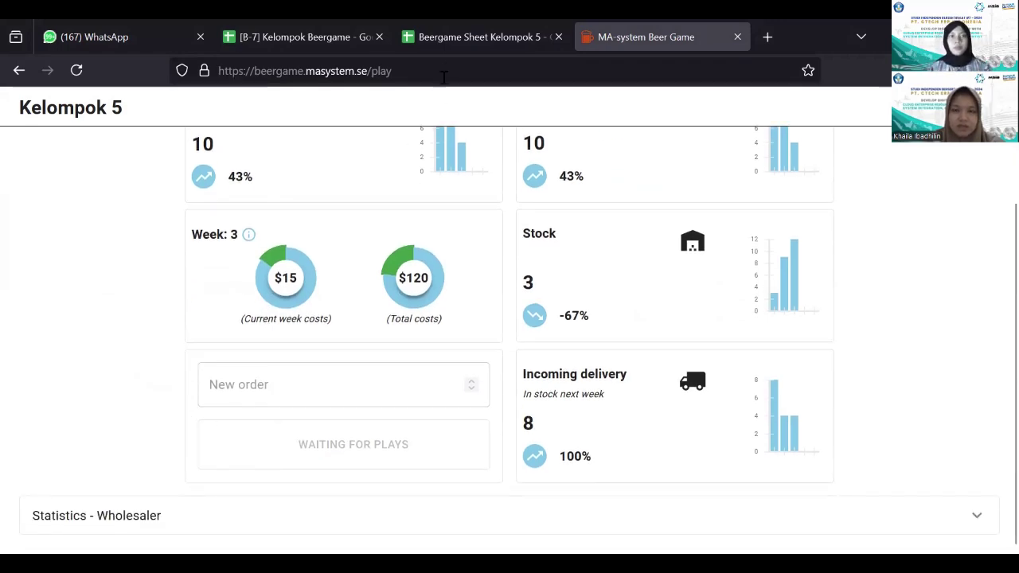
{"action": "left_click", "coordinate": [458, 53]}
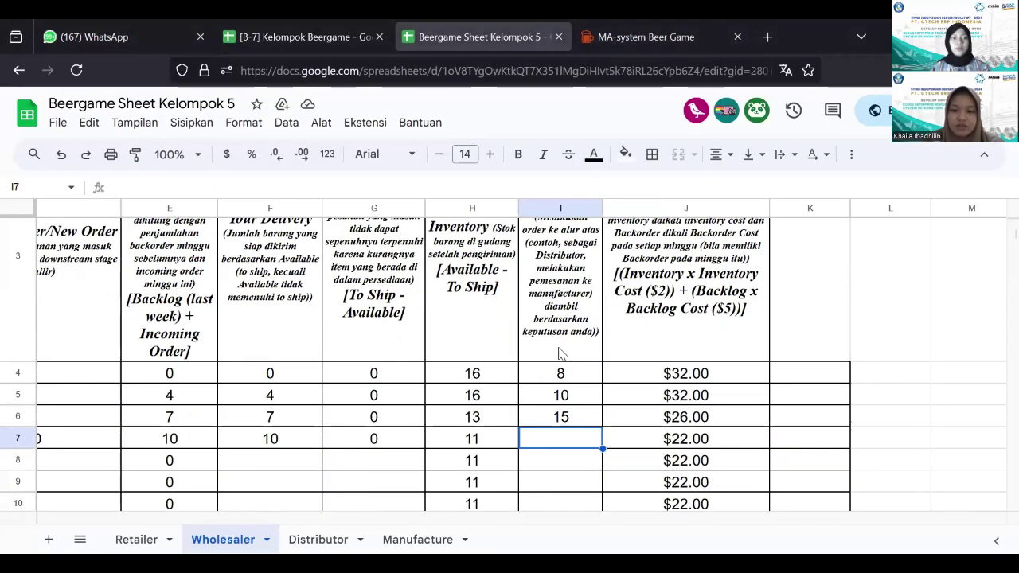
{"action": "scroll", "coordinate": [530, 442], "scroll_direction": "up", "scroll_amount": 1}
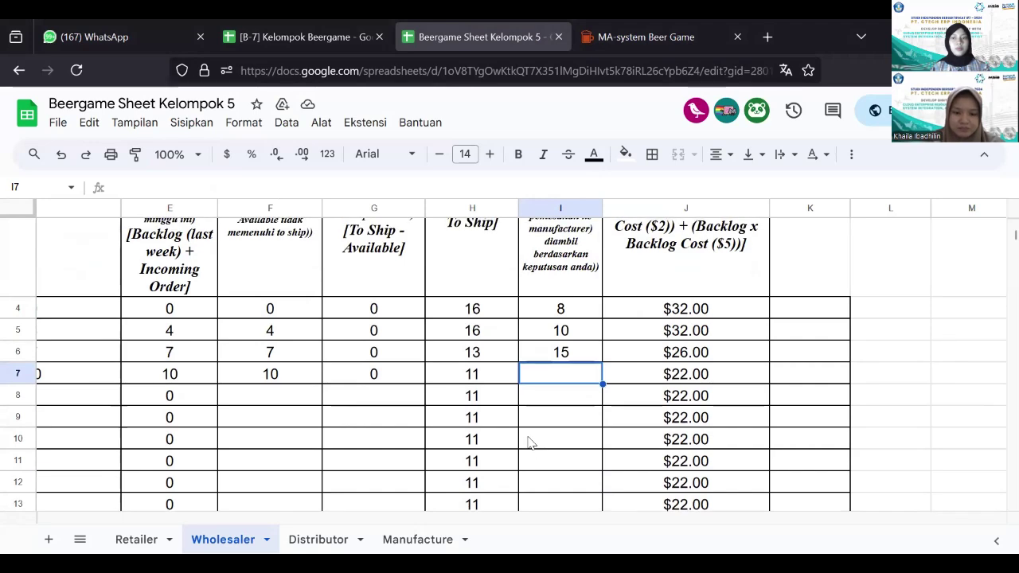
{"action": "scroll", "coordinate": [530, 443], "scroll_direction": "left", "scroll_amount": 5}
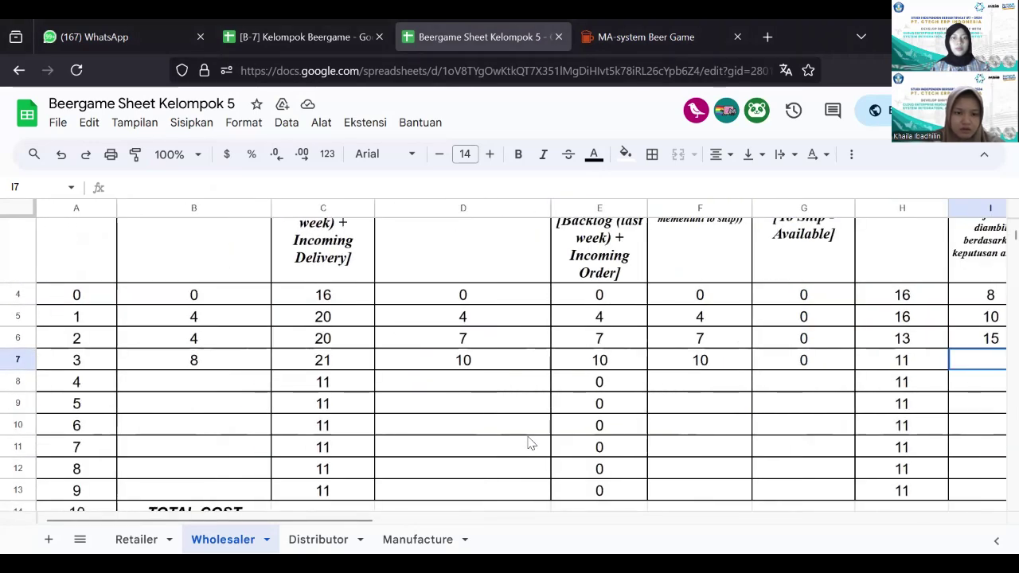
{"action": "scroll", "coordinate": [530, 442], "scroll_direction": "right", "scroll_amount": 5}
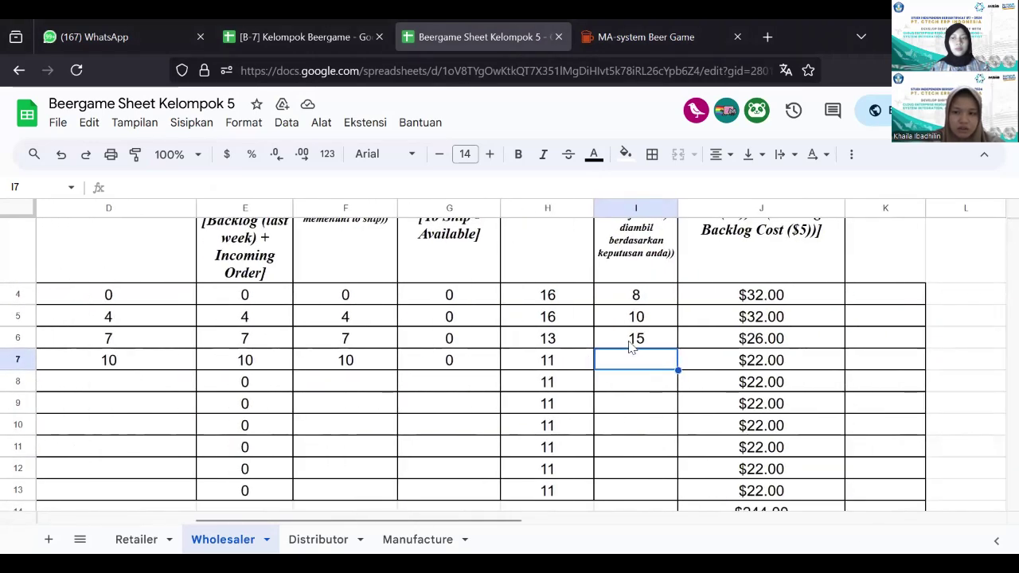
{"action": "left_click", "coordinate": [631, 346]}
Check the Wholesaler's customer order, outgoing transport, stock, costs and incoming delivery in the Beer Game as week 4 opens
{"action": "left_click", "coordinate": [602, 37]}
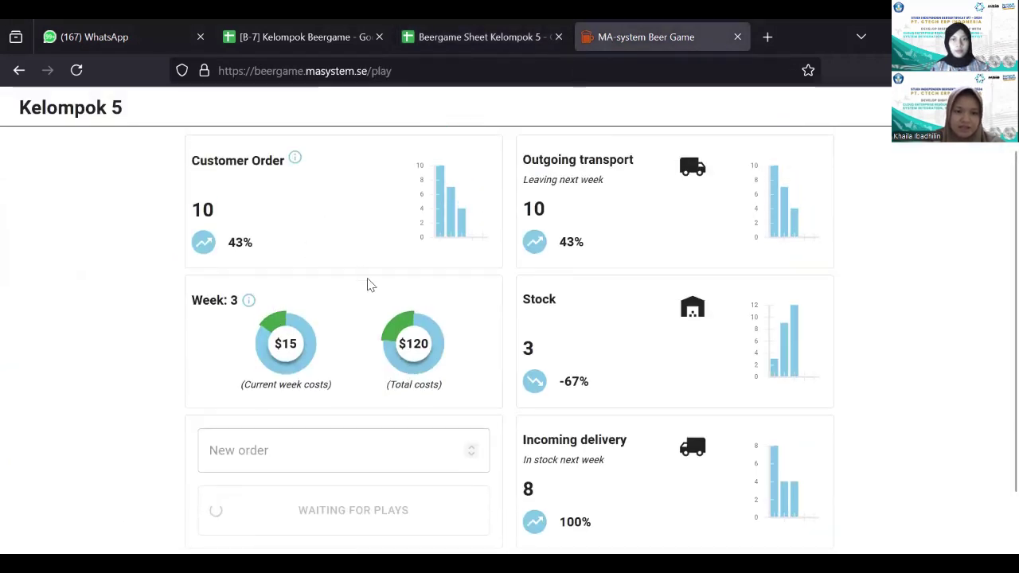
{"action": "scroll", "coordinate": [368, 287], "scroll_direction": "down", "scroll_amount": 1}
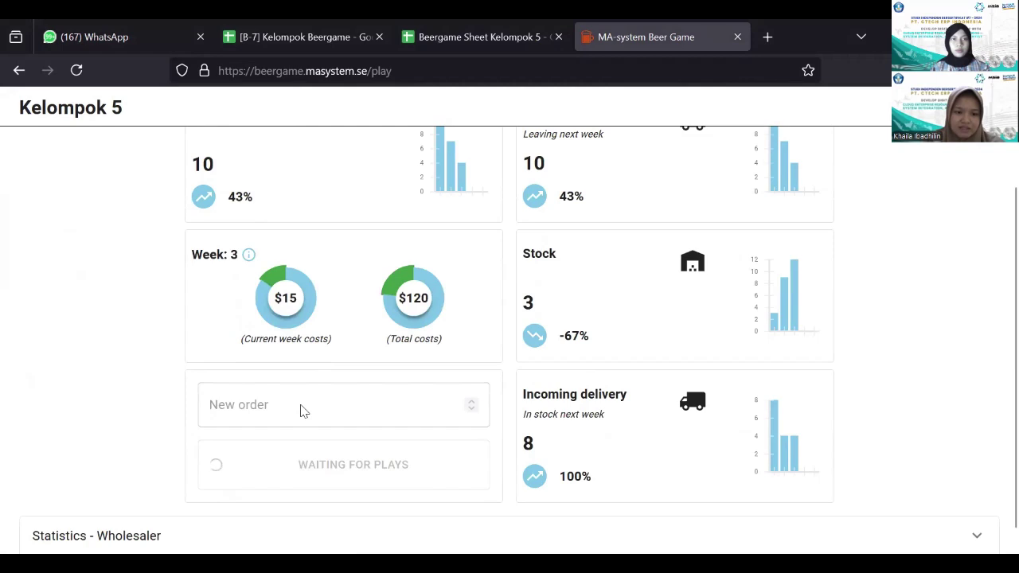
{"action": "scroll", "coordinate": [375, 398], "scroll_direction": "up", "scroll_amount": 2}
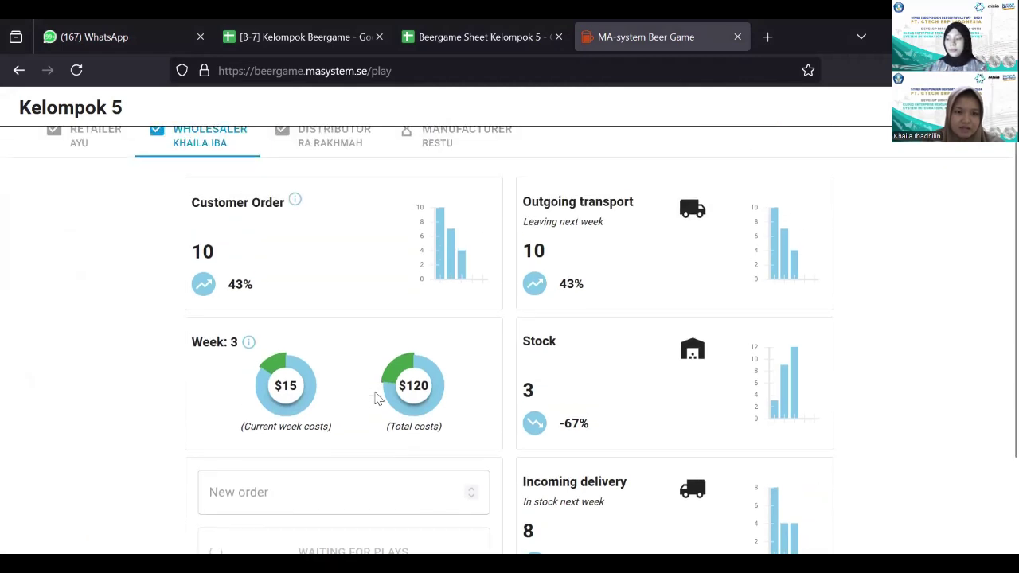
{"action": "scroll", "coordinate": [377, 398], "scroll_direction": "up", "scroll_amount": 1}
{"action": "scroll", "coordinate": [467, 294], "scroll_direction": "down", "scroll_amount": 1}
{"action": "scroll", "coordinate": [465, 319], "scroll_direction": "up", "scroll_amount": 1}
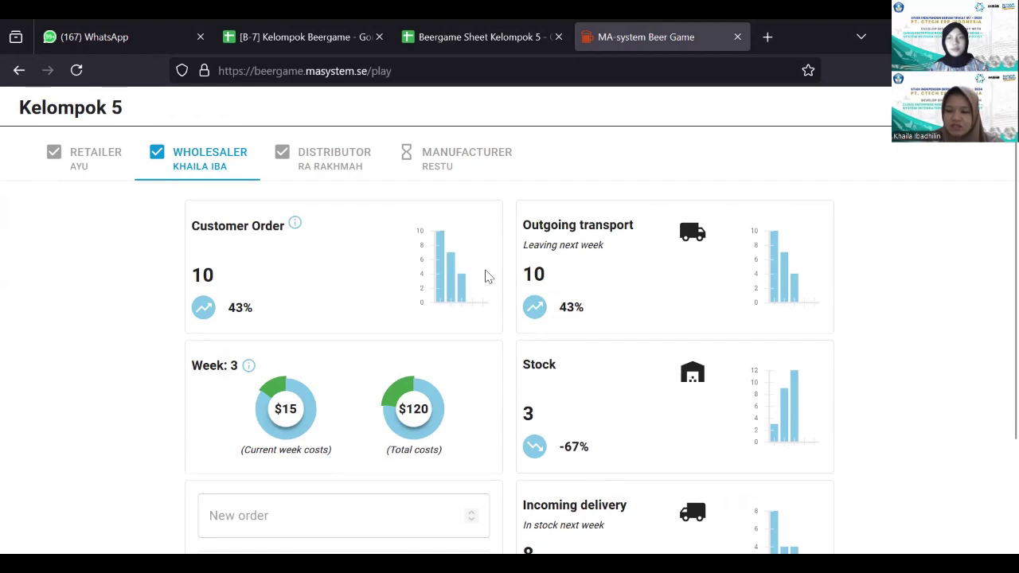
{"action": "scroll", "coordinate": [488, 276], "scroll_direction": "down", "scroll_amount": 2}
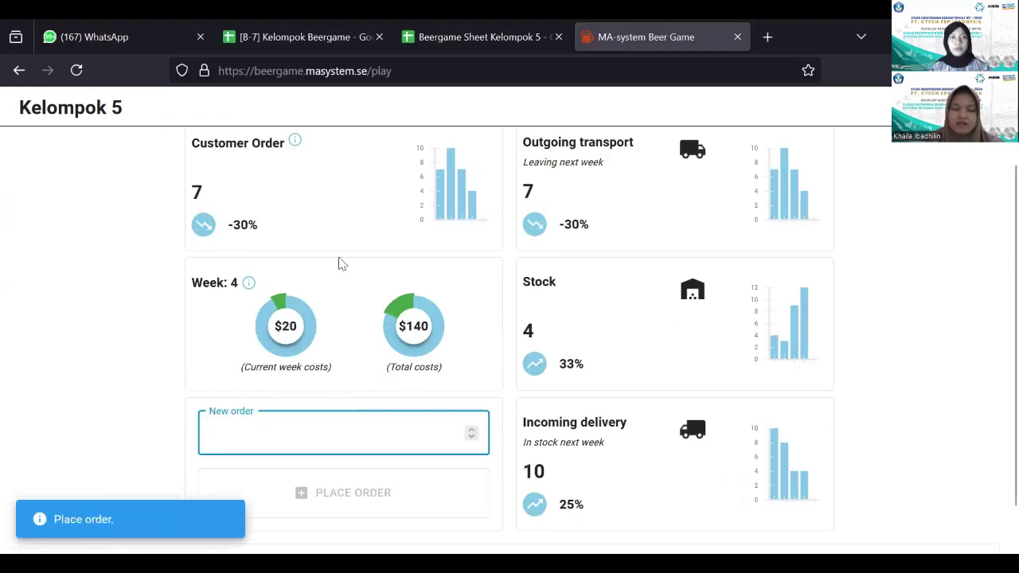
{"action": "scroll", "coordinate": [338, 263], "scroll_direction": "up", "scroll_amount": 2}
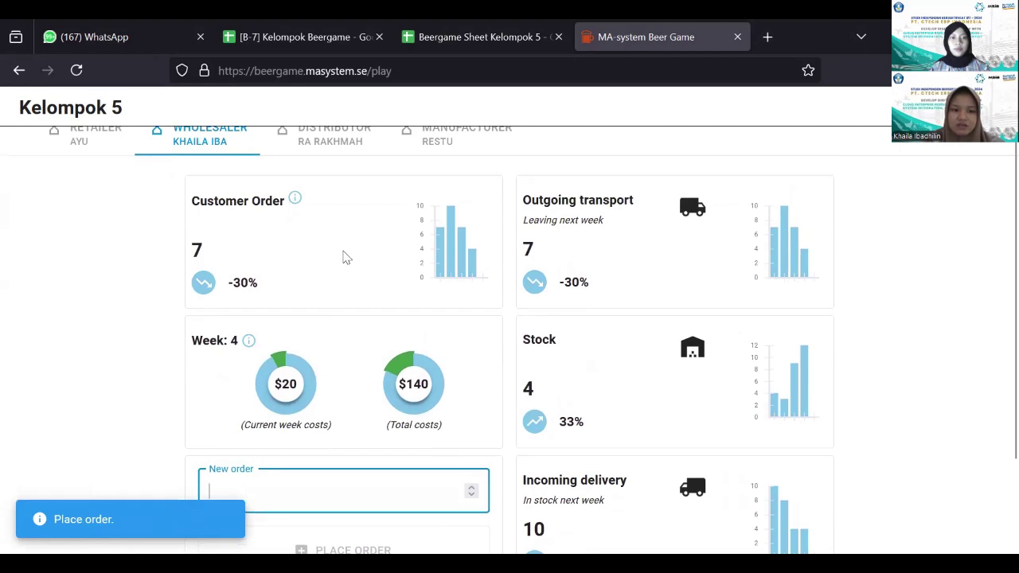
{"action": "scroll", "coordinate": [466, 299], "scroll_direction": "down", "scroll_amount": 1}
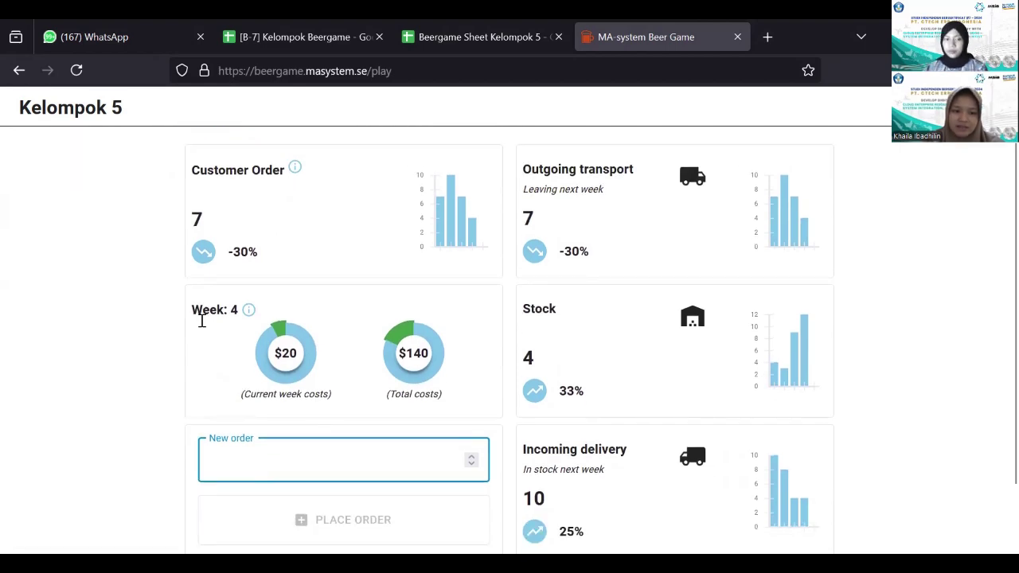
{"action": "scroll", "coordinate": [349, 290], "scroll_direction": "up", "scroll_amount": 1}
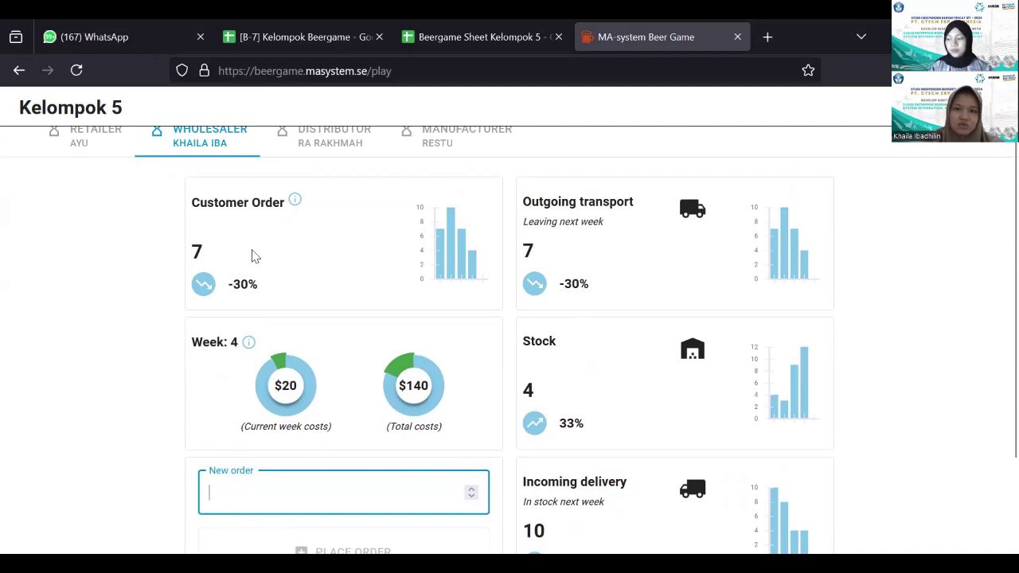
Enter 7 as the week 4 Incoming order in the Wholesaler sheet
{"action": "left_click", "coordinate": [446, 40]}
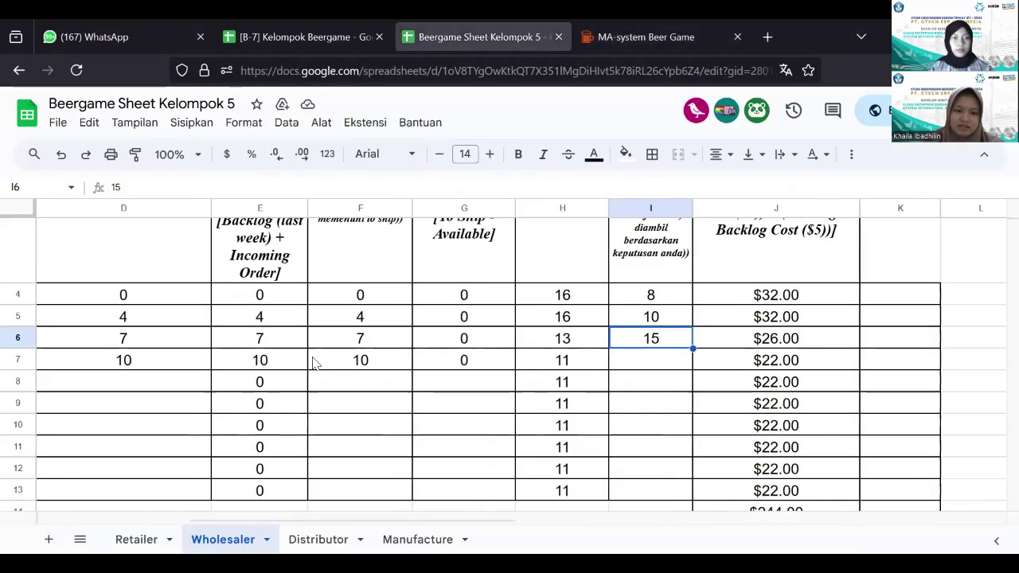
{"action": "scroll", "coordinate": [314, 363], "scroll_direction": "left", "scroll_amount": 5}
{"action": "scroll", "coordinate": [314, 363], "scroll_direction": "up", "scroll_amount": 1}
{"action": "scroll", "coordinate": [314, 363], "scroll_direction": "up", "scroll_amount": 1}
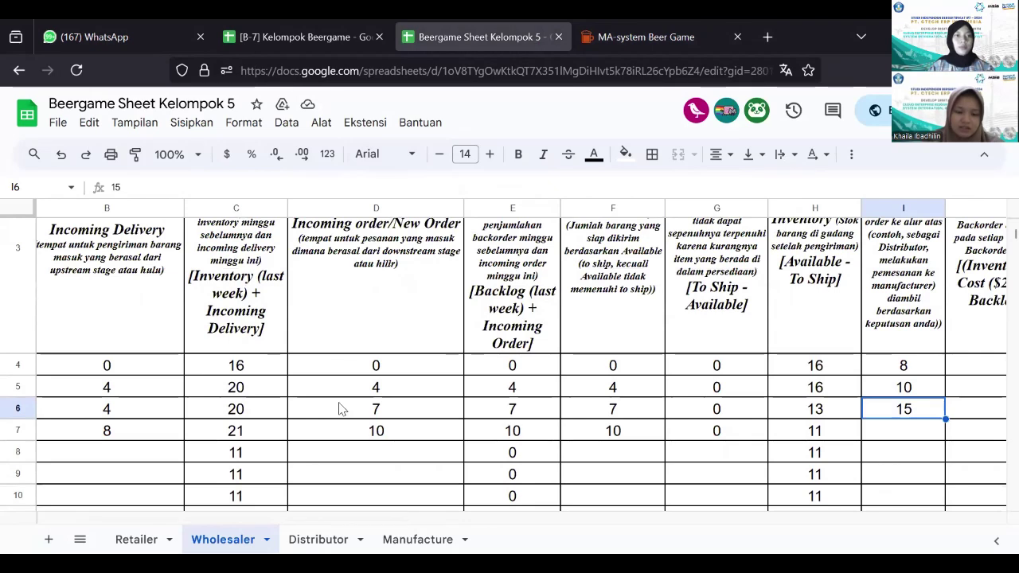
{"action": "scroll", "coordinate": [339, 408], "scroll_direction": "down", "scroll_amount": 1}
{"action": "scroll", "coordinate": [341, 409], "scroll_direction": "left", "scroll_amount": 2}
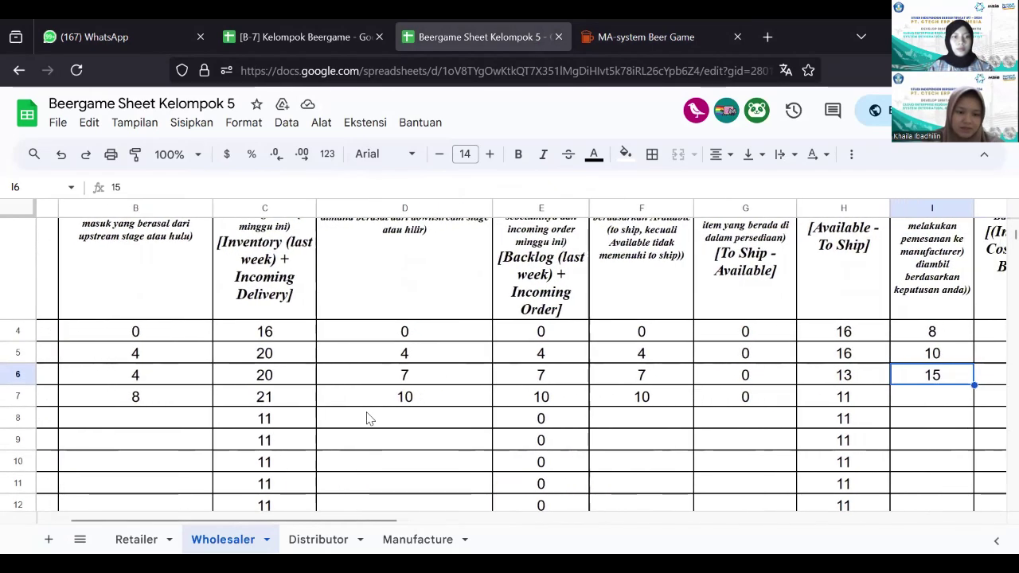
{"action": "left_click", "coordinate": [370, 419]}
{"action": "type", "text": "7"}
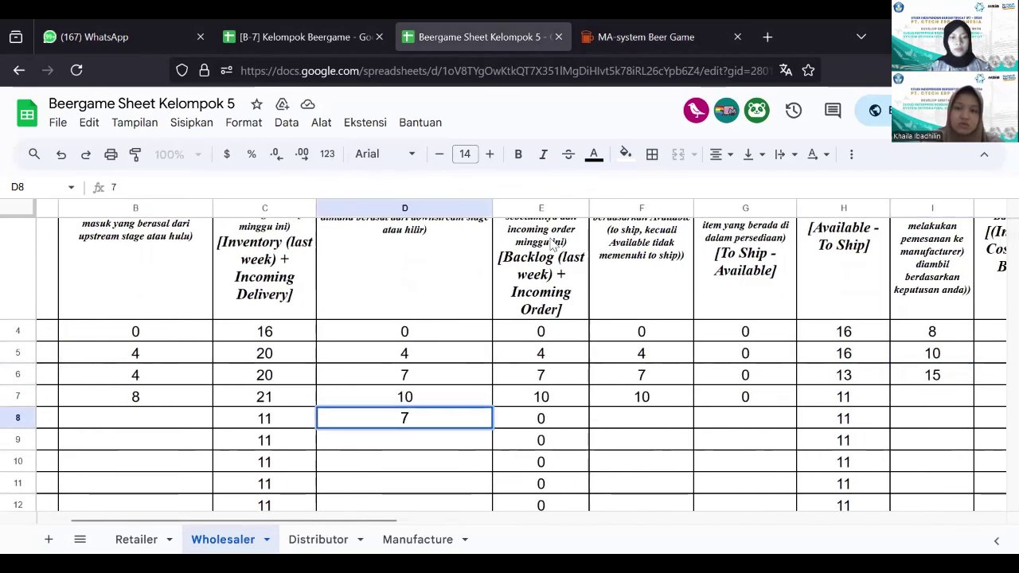
Look up the incoming delivery in the Beer Game and record 10 as the week 4 Incoming Delivery in the Wholesaler sheet
{"action": "left_click", "coordinate": [646, 38]}
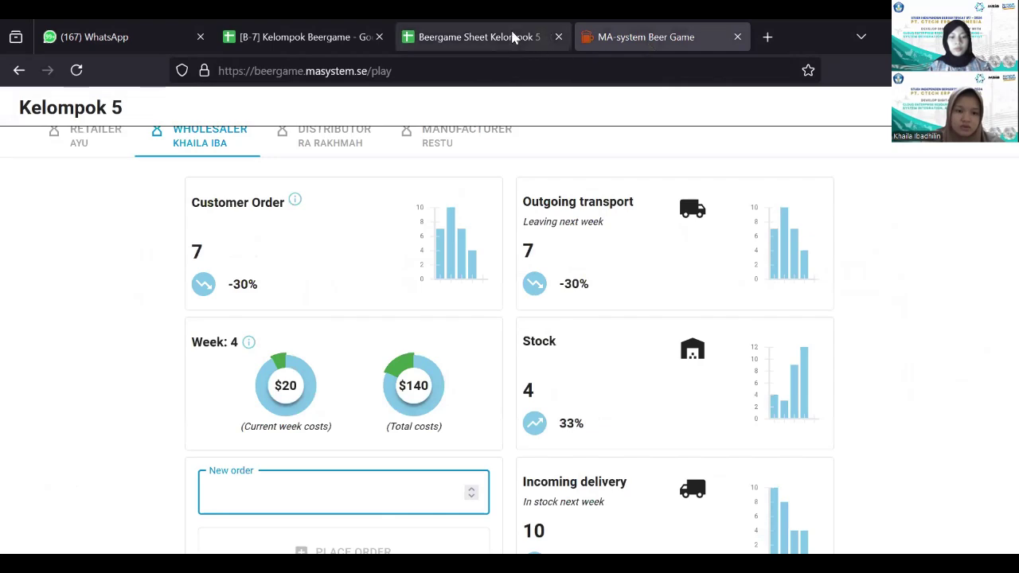
{"action": "scroll", "coordinate": [573, 326], "scroll_direction": "down", "scroll_amount": 1}
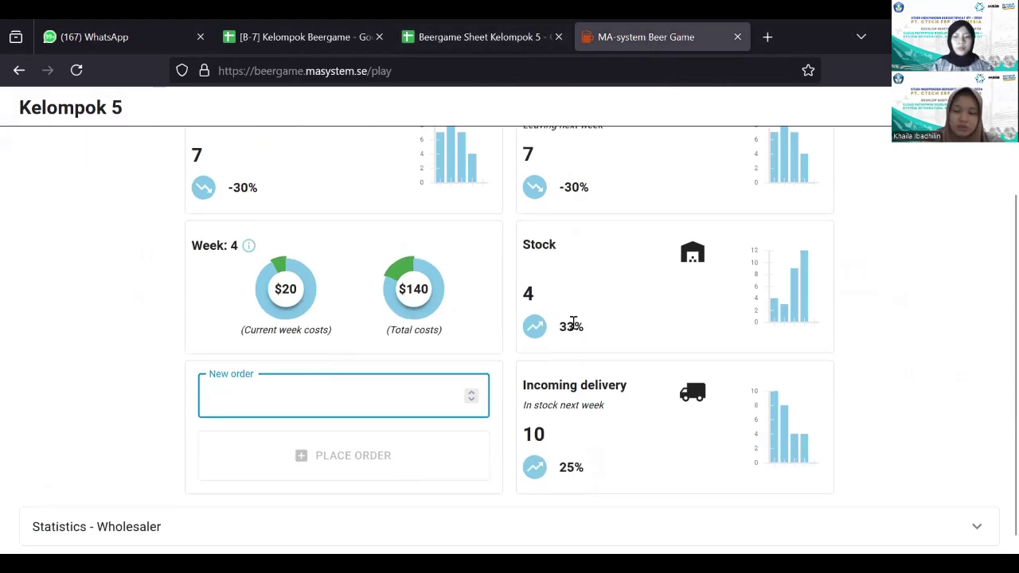
{"action": "left_click", "coordinate": [476, 47]}
{"action": "left_click", "coordinate": [159, 422]}
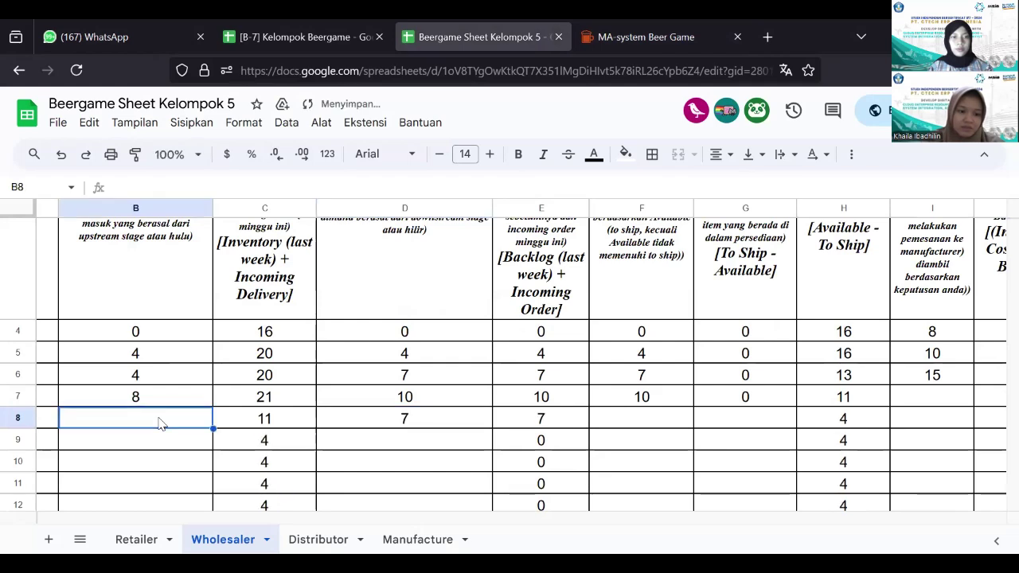
{"action": "type", "text": "10"}
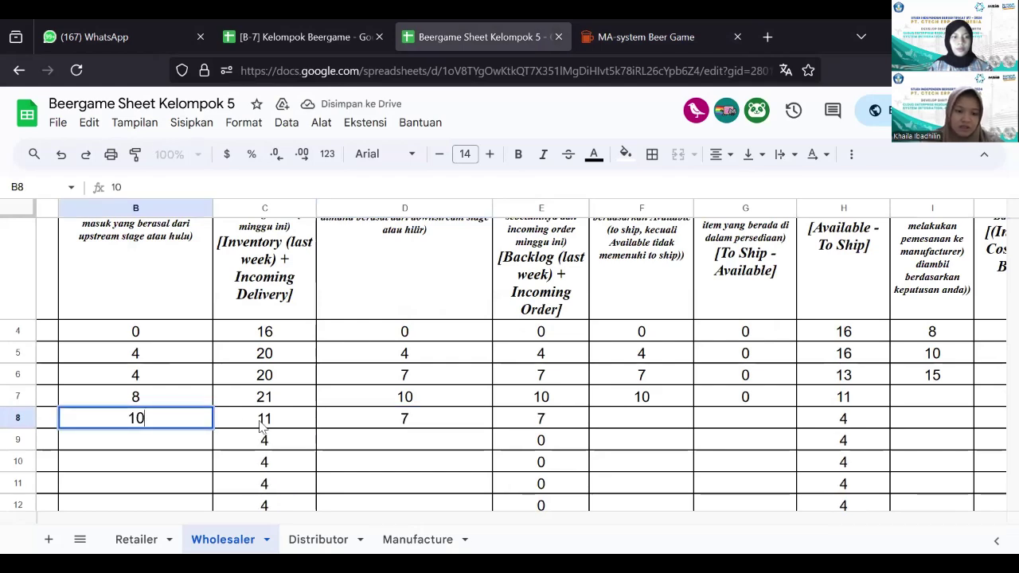
{"action": "left_click", "coordinate": [263, 426]}
Examine the week 3 and week 4 Available formulas against the column calculation rules in the Wholesaler sheet
{"action": "scroll", "coordinate": [261, 425], "scroll_direction": "up", "scroll_amount": 3}
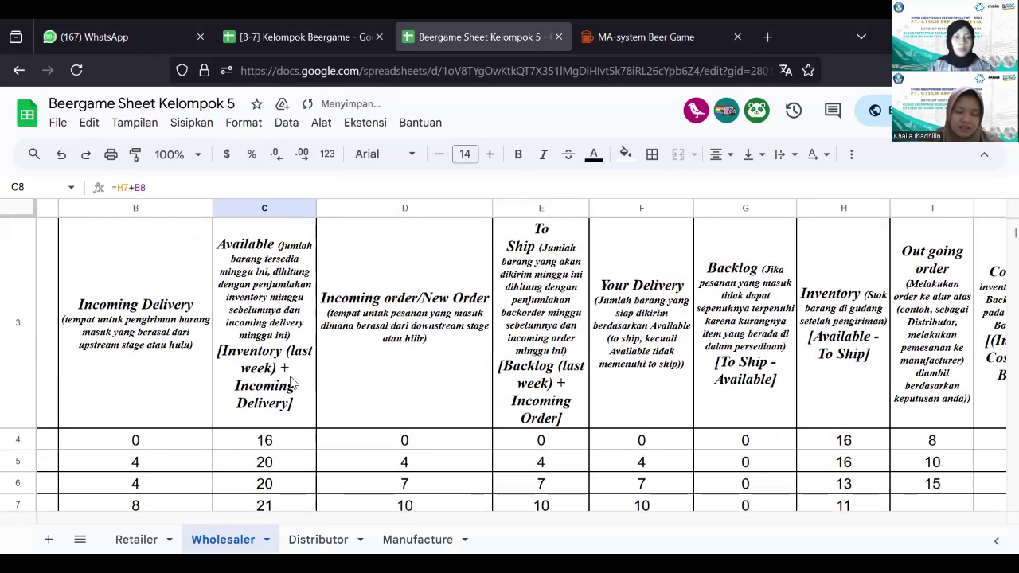
{"action": "scroll", "coordinate": [291, 382], "scroll_direction": "down", "scroll_amount": 1}
{"action": "scroll", "coordinate": [292, 382], "scroll_direction": "up", "scroll_amount": 3}
{"action": "scroll", "coordinate": [291, 382], "scroll_direction": "down", "scroll_amount": 2}
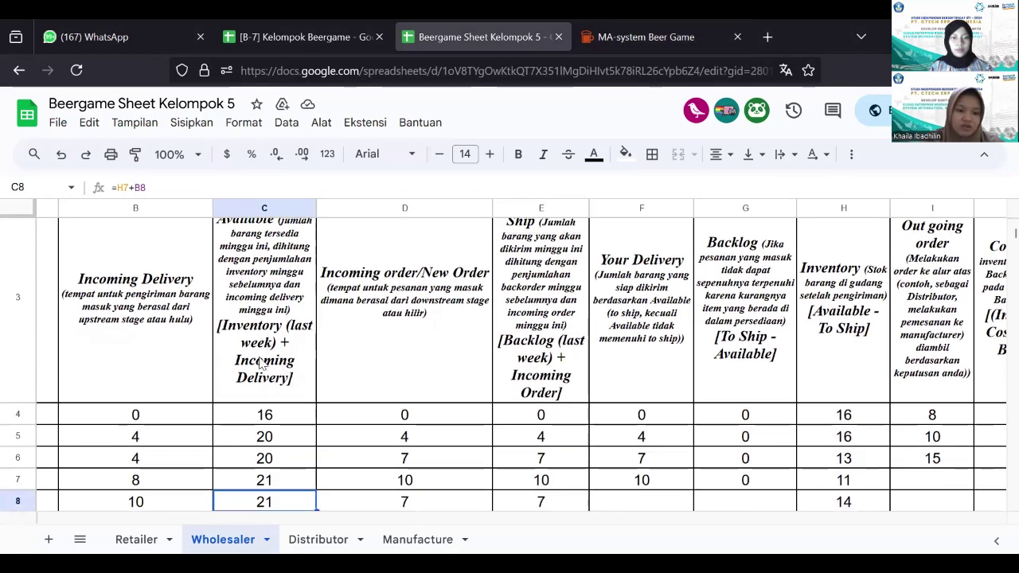
{"action": "scroll", "coordinate": [261, 363], "scroll_direction": "down", "scroll_amount": 1}
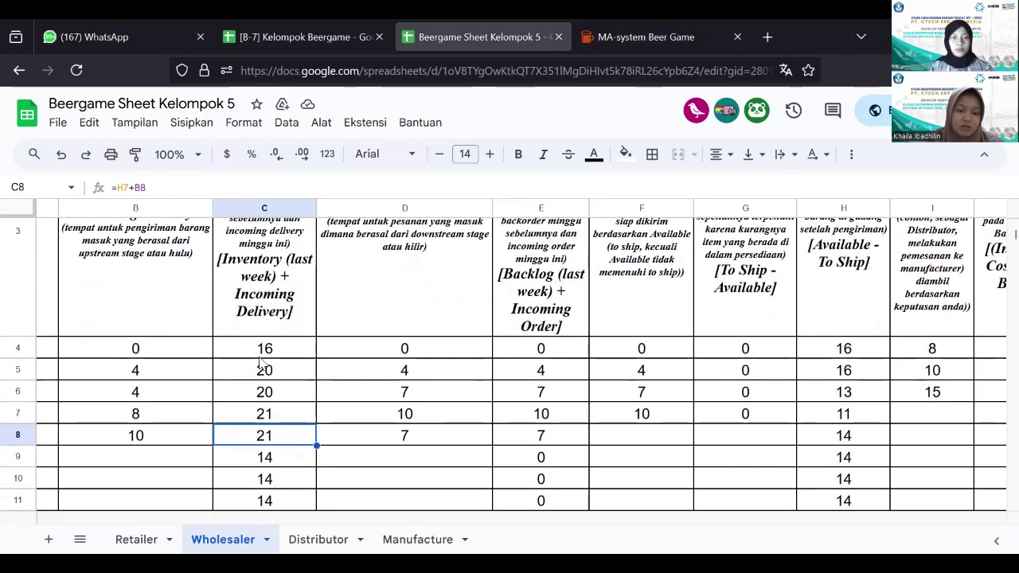
{"action": "left_click", "coordinate": [295, 415]}
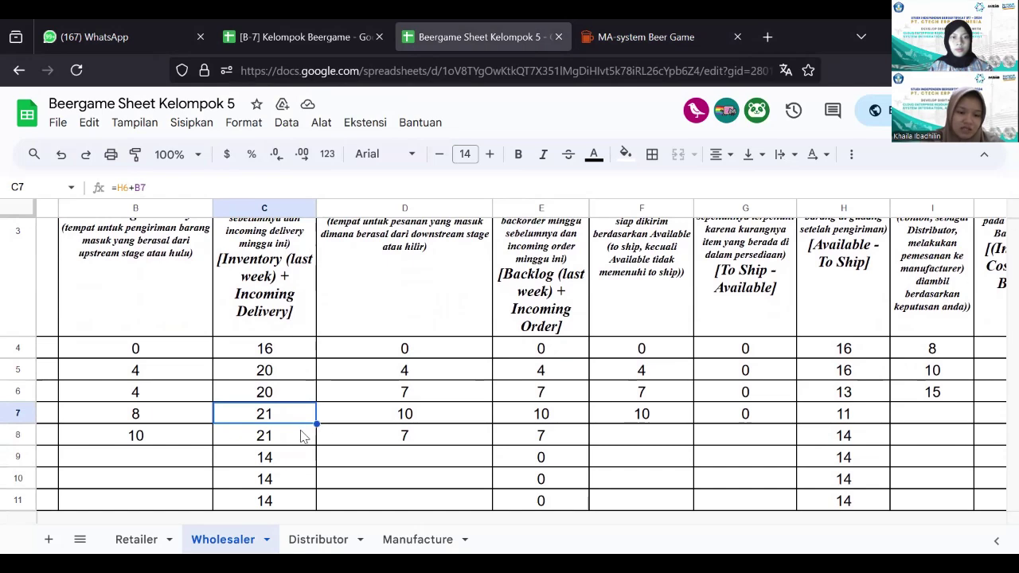
{"action": "left_click", "coordinate": [301, 436]}
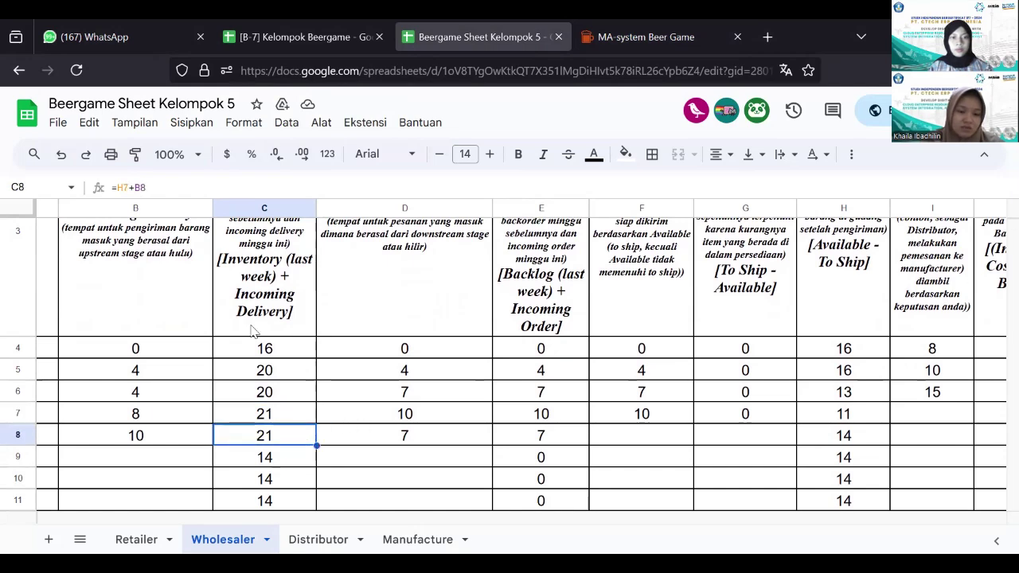
{"action": "scroll", "coordinate": [251, 332], "scroll_direction": "up", "scroll_amount": 2}
{"action": "scroll", "coordinate": [251, 332], "scroll_direction": "down", "scroll_amount": 3}
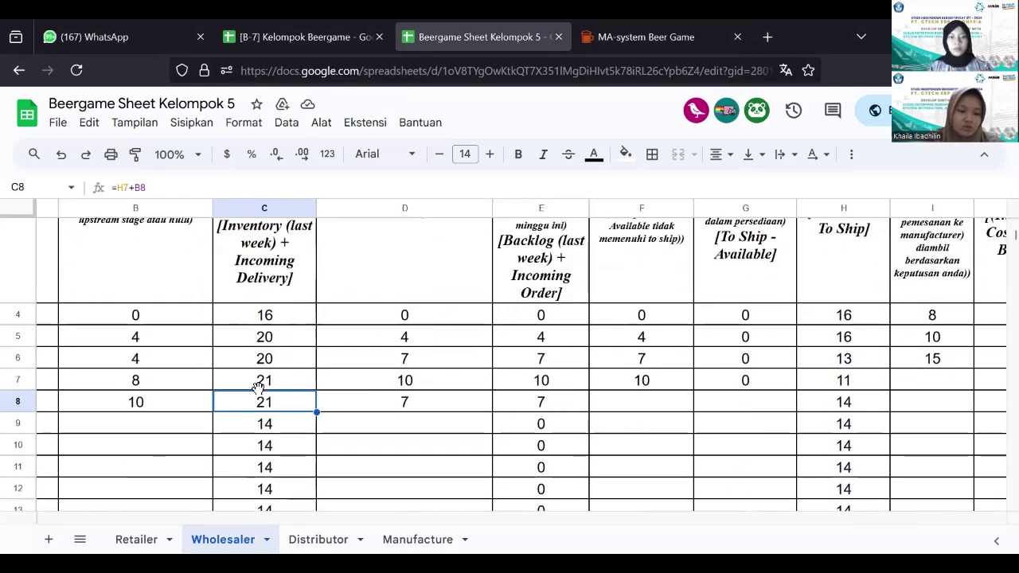
{"action": "scroll", "coordinate": [258, 388], "scroll_direction": "left", "scroll_amount": 2}
{"action": "scroll", "coordinate": [260, 389], "scroll_direction": "right", "scroll_amount": 3}
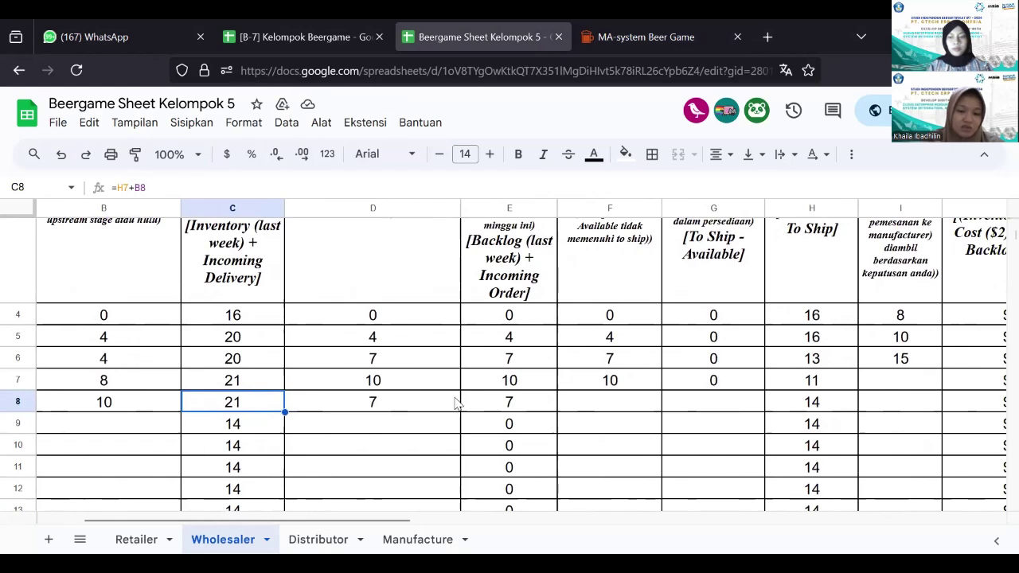
{"action": "scroll", "coordinate": [456, 404], "scroll_direction": "right", "scroll_amount": 2}
{"action": "scroll", "coordinate": [453, 414], "scroll_direction": "up", "scroll_amount": 3}
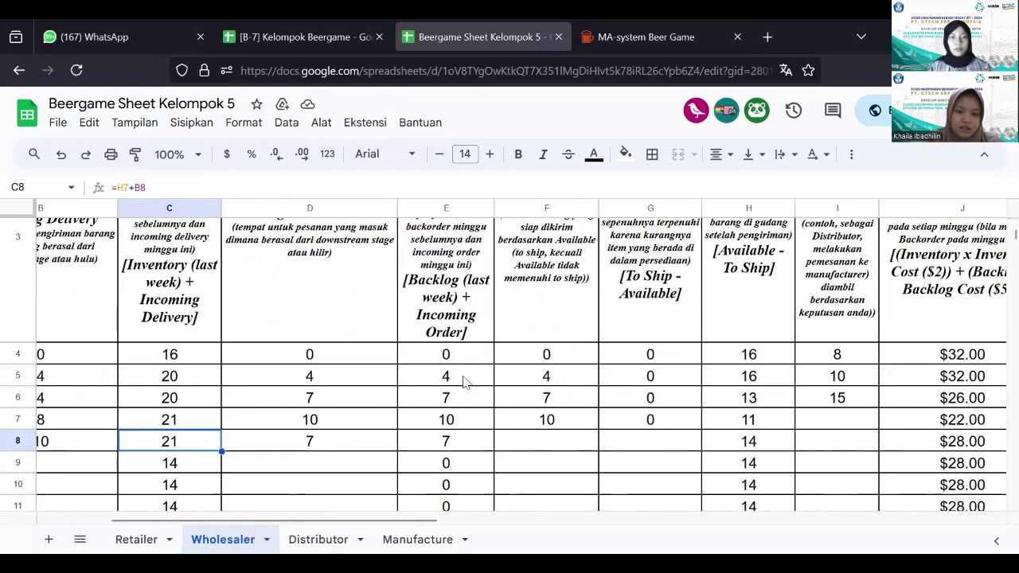
{"action": "scroll", "coordinate": [466, 382], "scroll_direction": "down", "scroll_amount": 1}
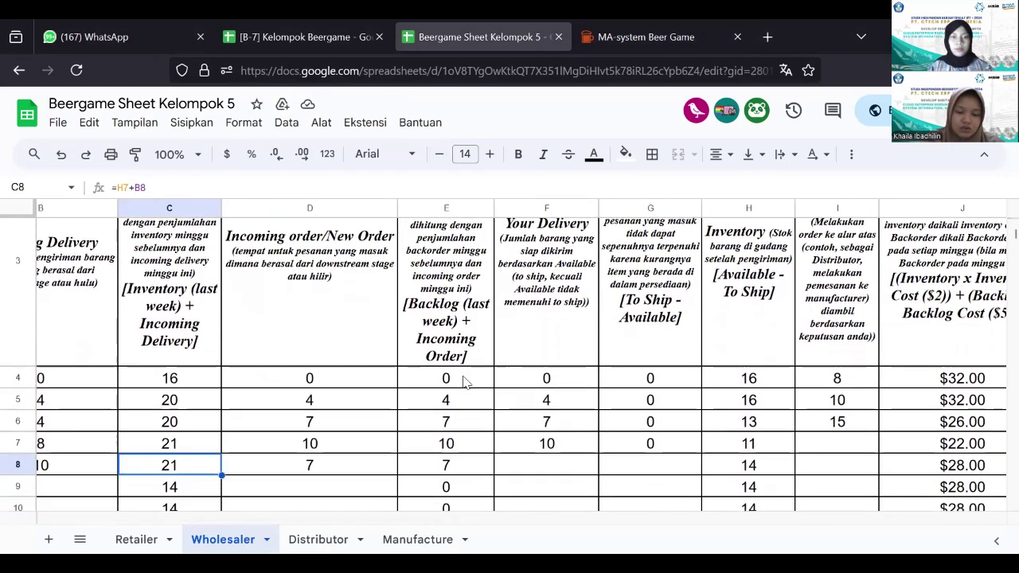
Check the outgoing transport in the Beer Game and record 7 as the week 4 Your Delivery in the Wholesaler sheet
{"action": "left_click", "coordinate": [459, 471]}
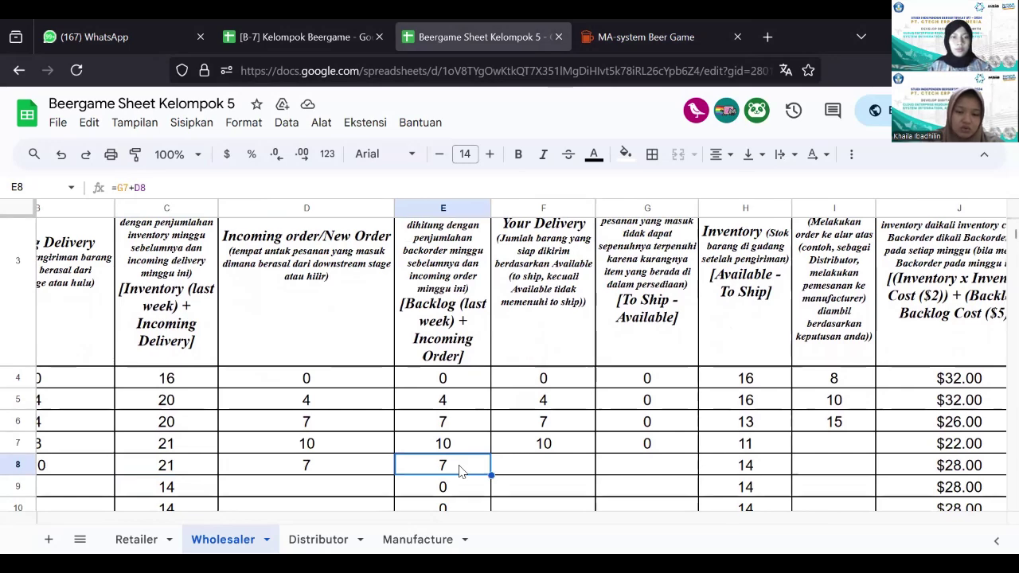
{"action": "key", "text": "Right"}
{"action": "scroll", "coordinate": [459, 472], "scroll_direction": "up", "scroll_amount": 1}
{"action": "scroll", "coordinate": [459, 471], "scroll_direction": "right", "scroll_amount": 1}
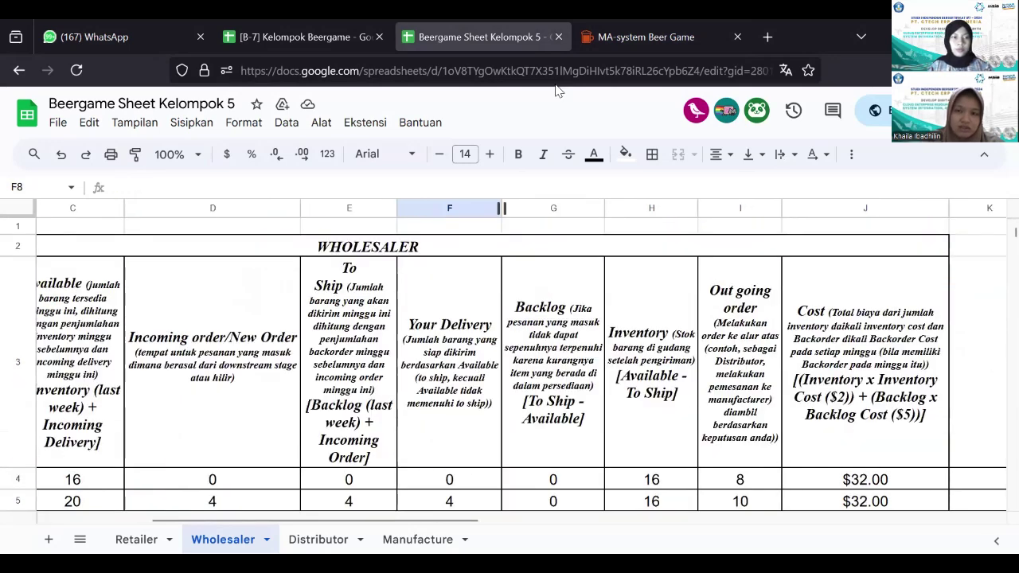
{"action": "left_click", "coordinate": [636, 40]}
{"action": "scroll", "coordinate": [568, 225], "scroll_direction": "up", "scroll_amount": 1}
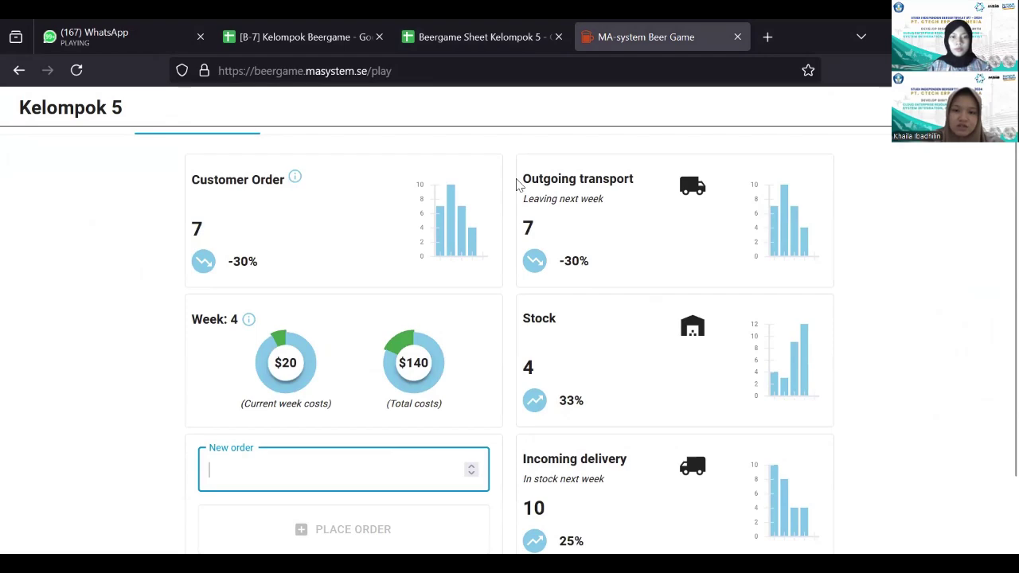
{"action": "left_click", "coordinate": [489, 45]}
{"action": "scroll", "coordinate": [546, 319], "scroll_direction": "down", "scroll_amount": 5}
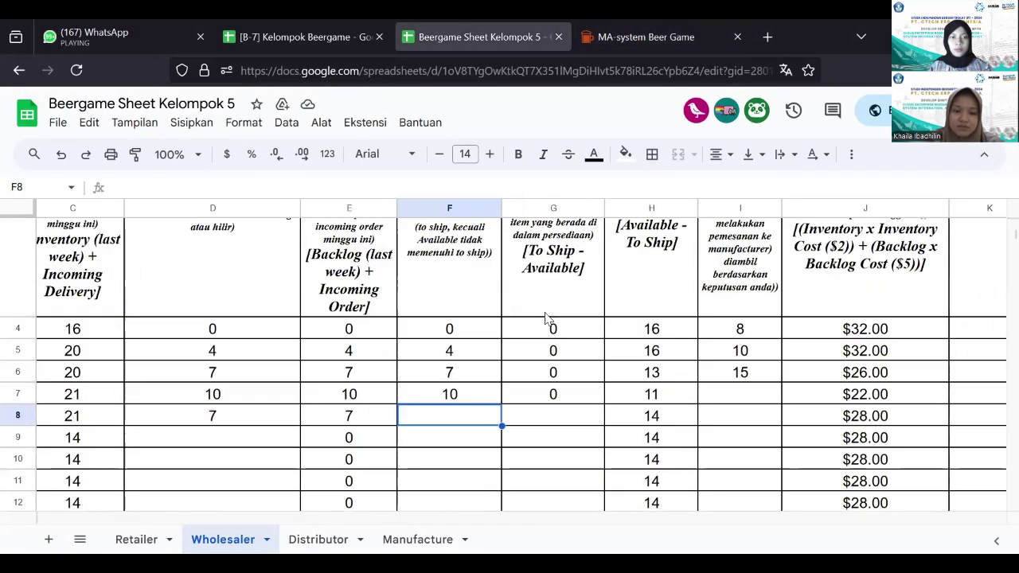
{"action": "type", "text": "7"}
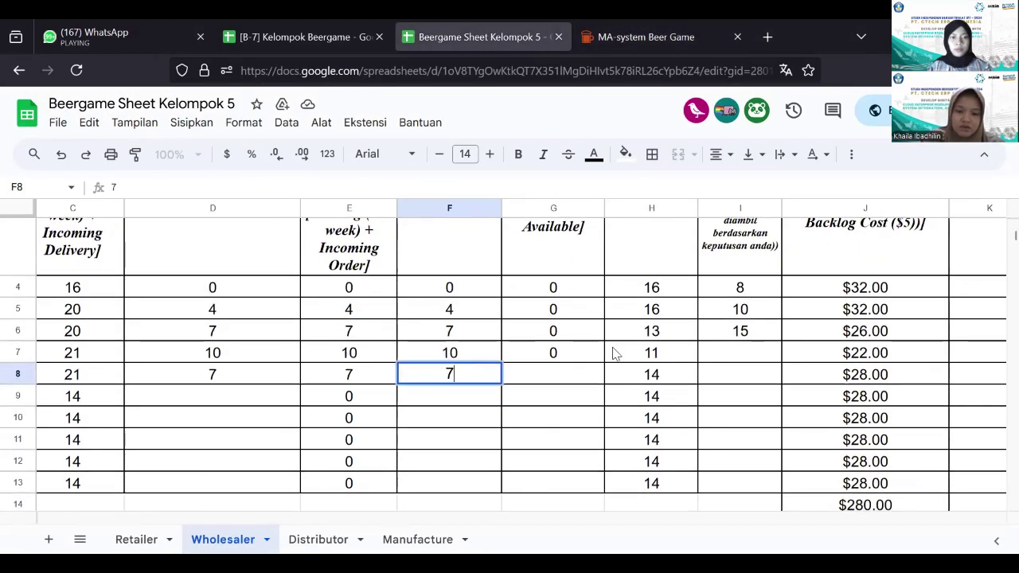
{"action": "left_click", "coordinate": [569, 373]}
Review the Wholesaler's week 4 figures in the Beer Game and enter 0 as the week 4 Backlog in the Wholesaler sheet
{"action": "scroll", "coordinate": [570, 373], "scroll_direction": "up", "scroll_amount": 2}
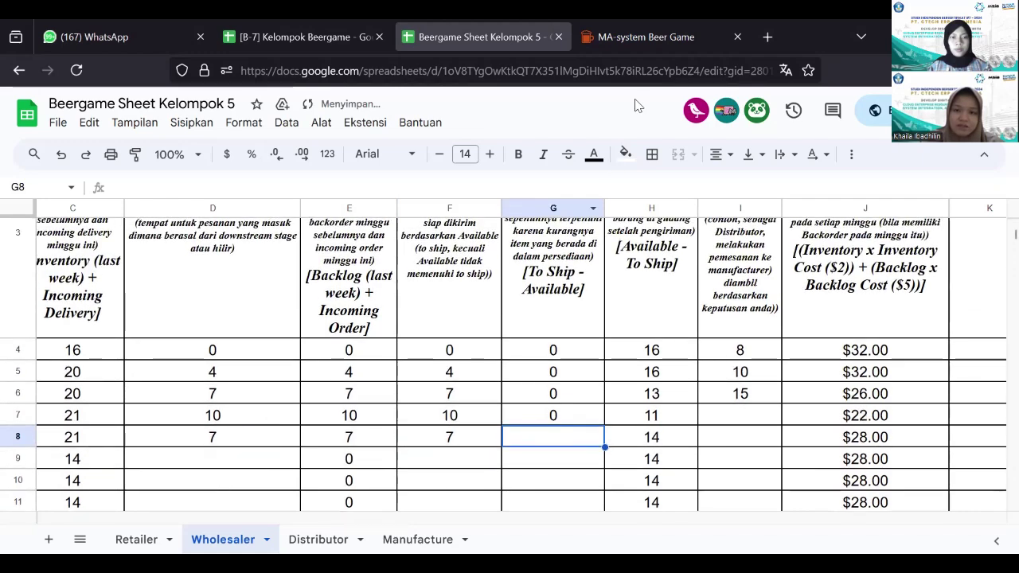
{"action": "left_click", "coordinate": [647, 40]}
{"action": "scroll", "coordinate": [553, 366], "scroll_direction": "down", "scroll_amount": 1}
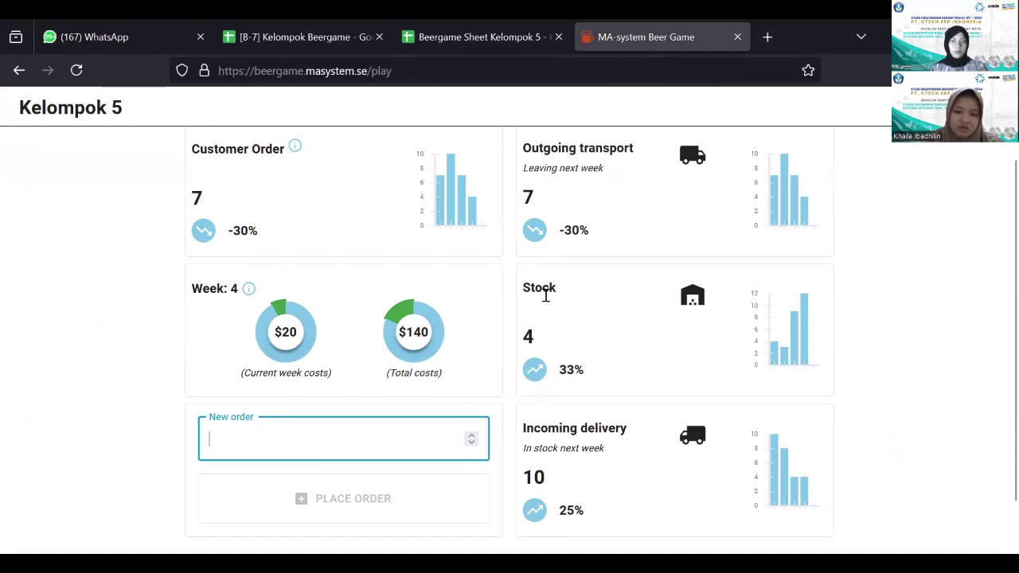
{"action": "left_click", "coordinate": [496, 45]}
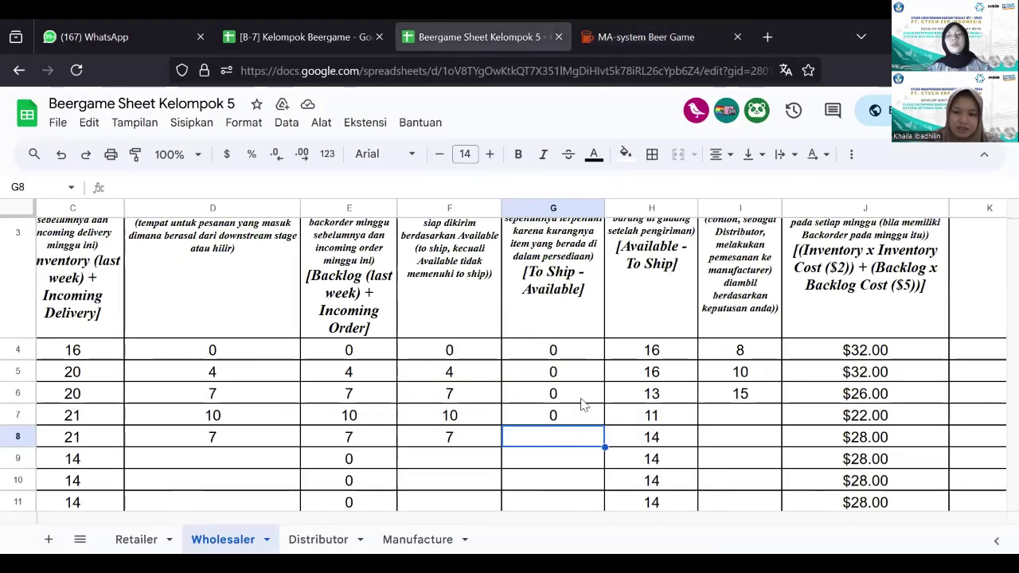
{"action": "scroll", "coordinate": [581, 405], "scroll_direction": "up", "scroll_amount": 2}
{"action": "scroll", "coordinate": [581, 405], "scroll_direction": "down", "scroll_amount": 3}
{"action": "type", "text": "0"}
{"action": "left_click", "coordinate": [714, 404]}
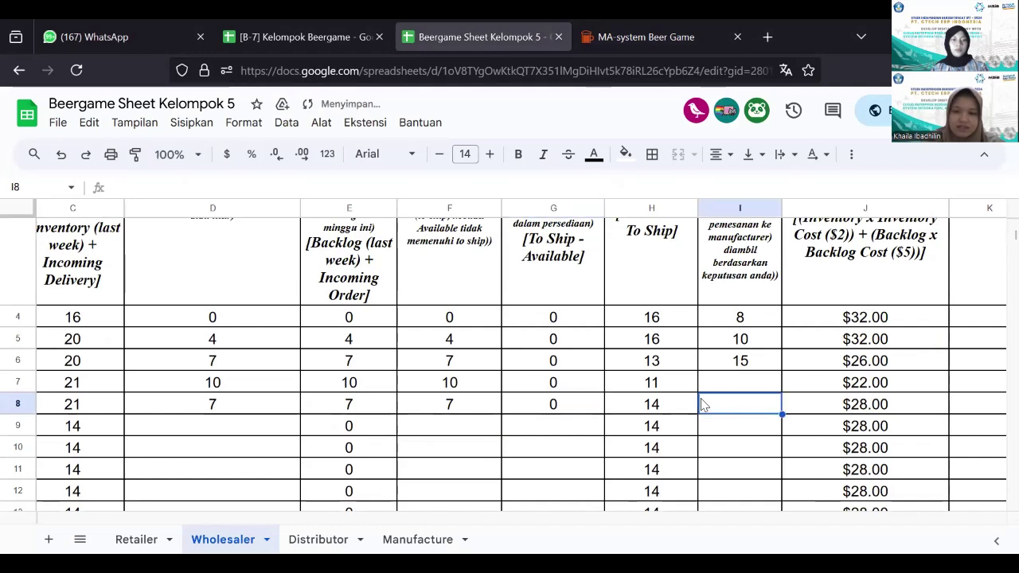
Review the Wholesaler columns and the Beer Game's week 4 figures, and enter 10 as the week 3 Out going order
{"action": "left_click", "coordinate": [714, 383]}
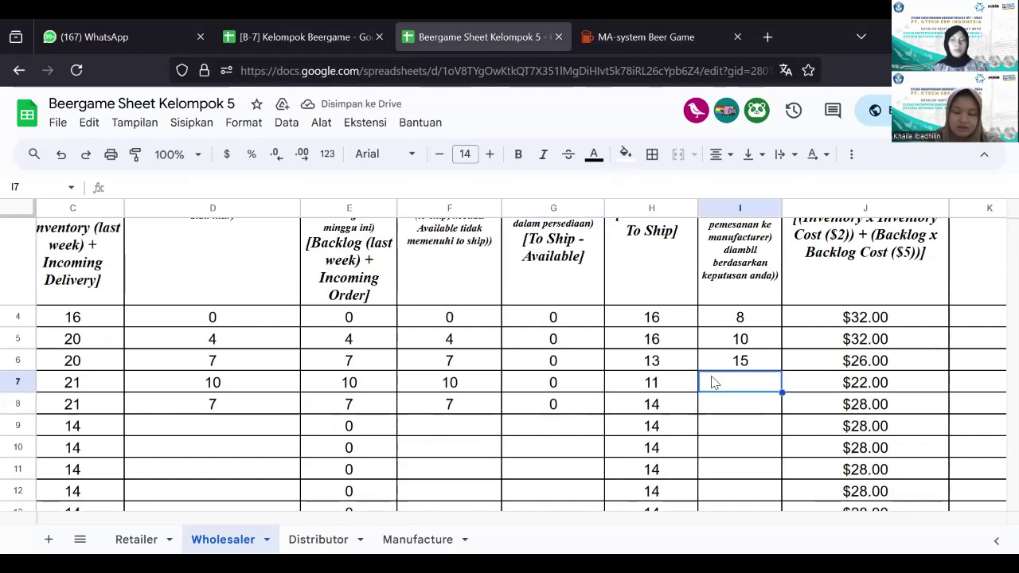
{"action": "scroll", "coordinate": [713, 383], "scroll_direction": "up", "scroll_amount": 2}
{"action": "scroll", "coordinate": [636, 375], "scroll_direction": "right", "scroll_amount": 2}
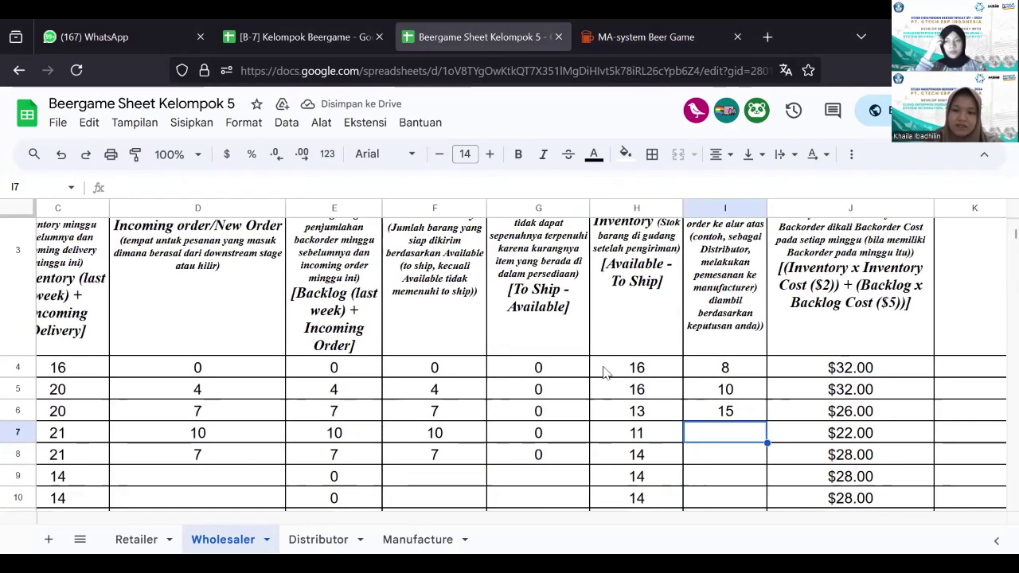
{"action": "scroll", "coordinate": [603, 373], "scroll_direction": "up", "scroll_amount": 3}
{"action": "scroll", "coordinate": [538, 360], "scroll_direction": "down", "scroll_amount": 5}
{"action": "scroll", "coordinate": [538, 360], "scroll_direction": "right", "scroll_amount": 1}
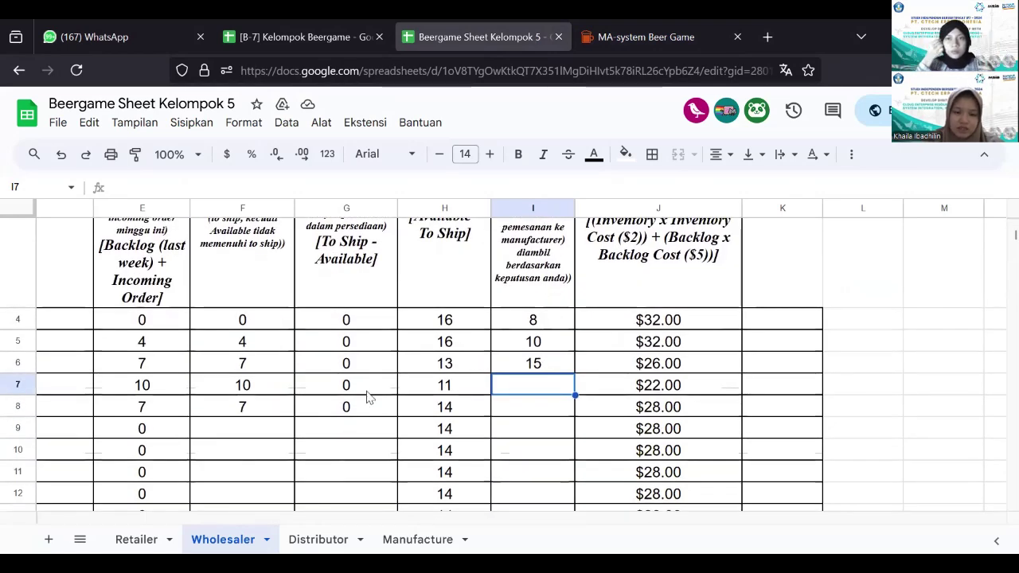
{"action": "scroll", "coordinate": [367, 398], "scroll_direction": "left", "scroll_amount": 1}
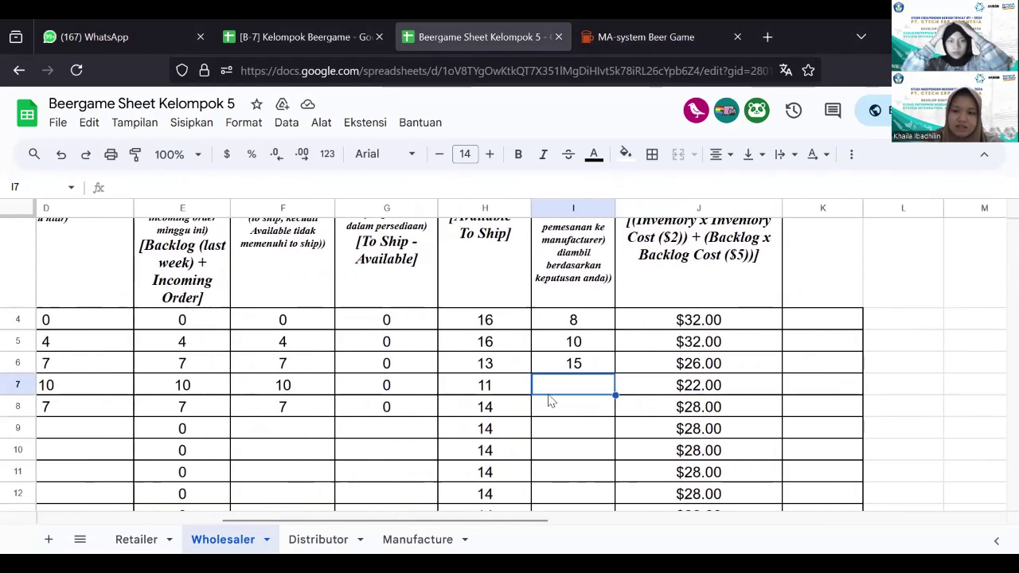
{"action": "scroll", "coordinate": [581, 377], "scroll_direction": "up", "scroll_amount": 3}
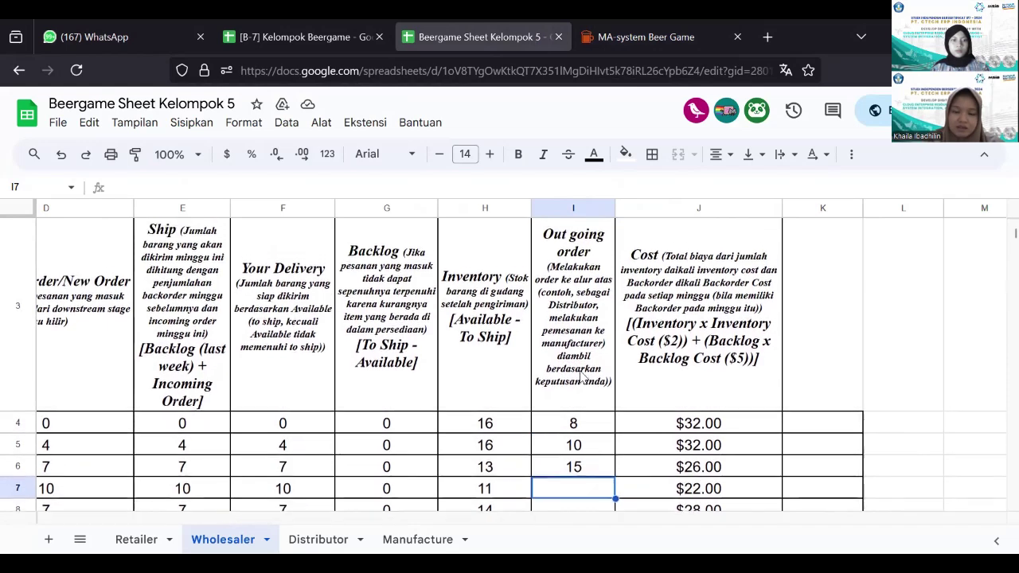
{"action": "scroll", "coordinate": [582, 377], "scroll_direction": "down", "scroll_amount": 2}
{"action": "scroll", "coordinate": [462, 405], "scroll_direction": "left", "scroll_amount": 8}
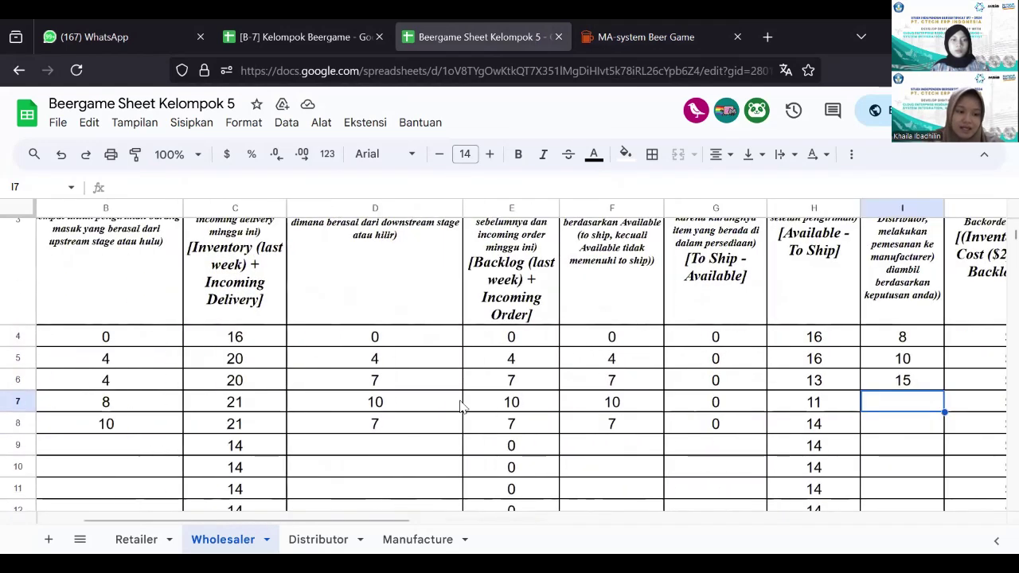
{"action": "scroll", "coordinate": [460, 404], "scroll_direction": "right", "scroll_amount": 10}
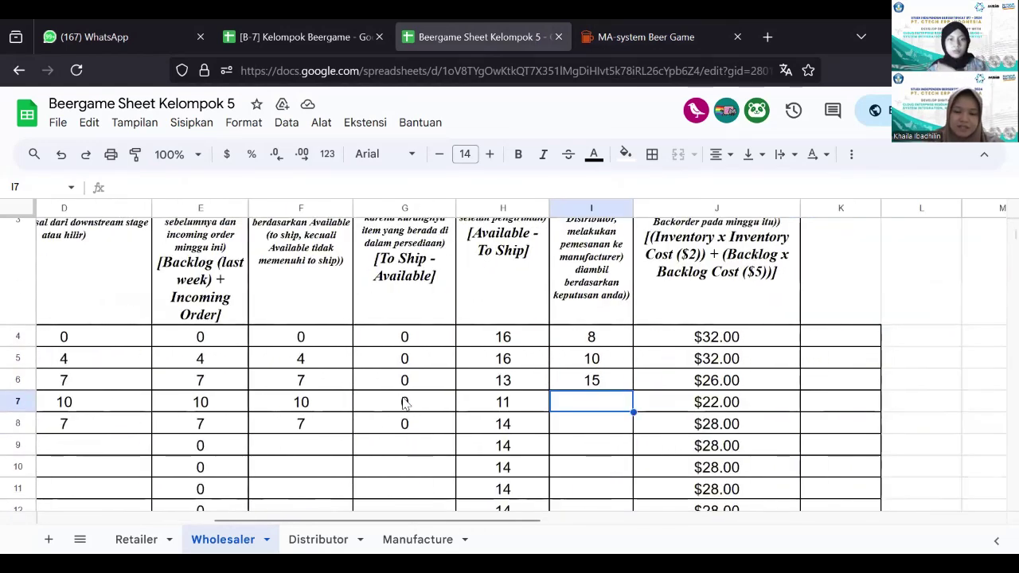
{"action": "left_click", "coordinate": [641, 37]}
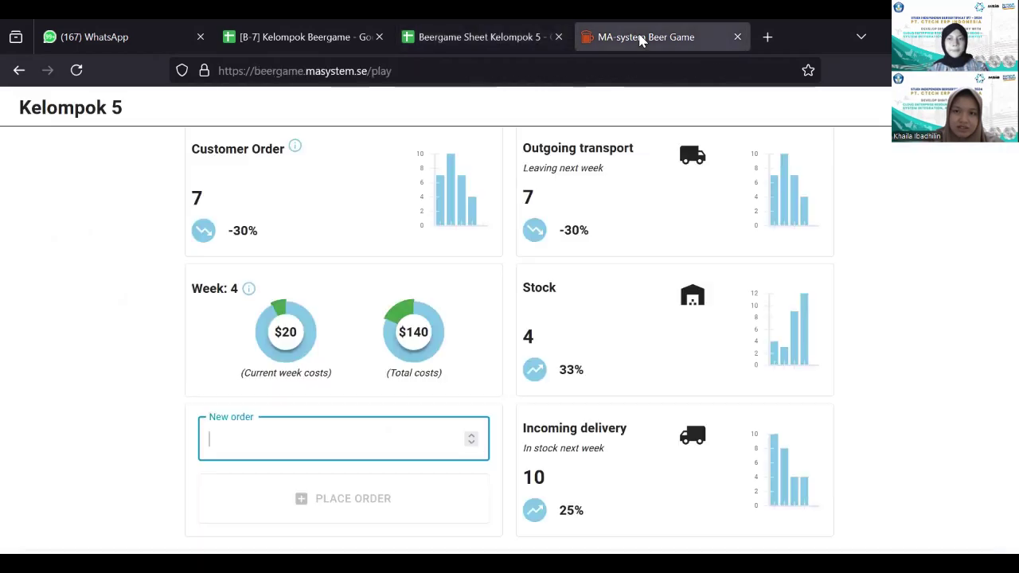
{"action": "left_click", "coordinate": [501, 39]}
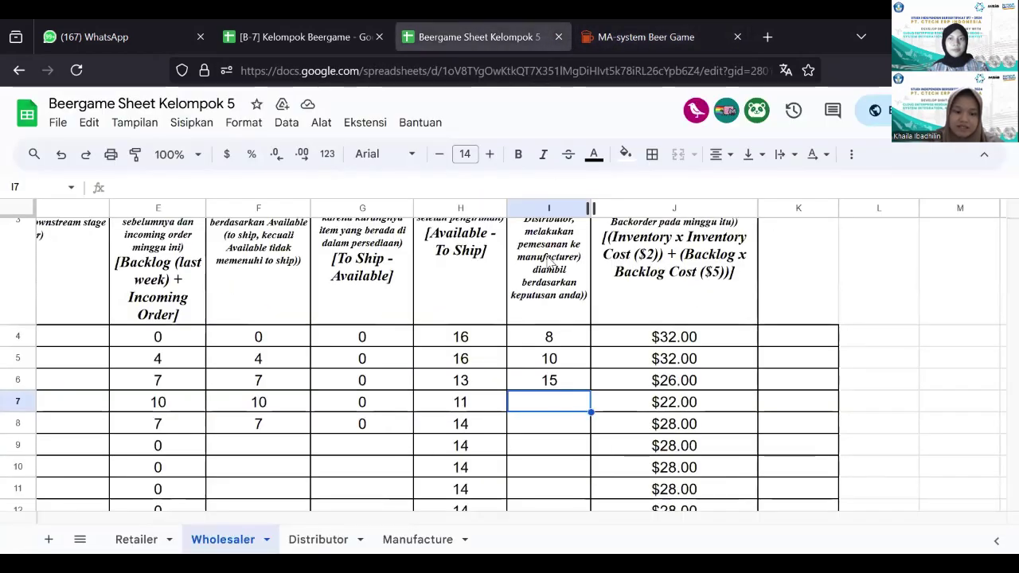
{"action": "type", "text": "10"}
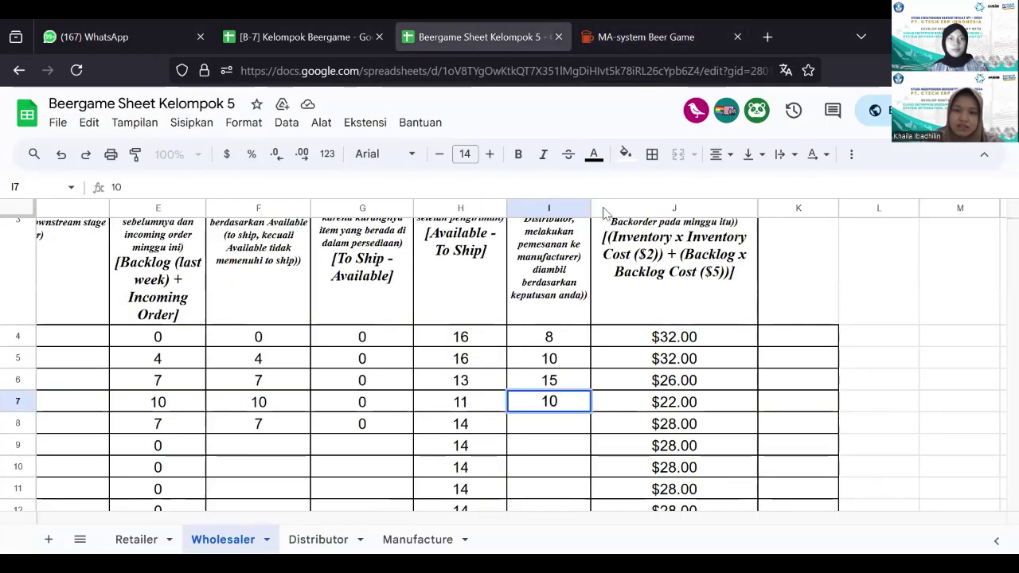
Place a Wholesaler order of 10 in the Beer Game for week 4 and commit the week 3 Out going order entry in the sheet
{"action": "left_click", "coordinate": [648, 37]}
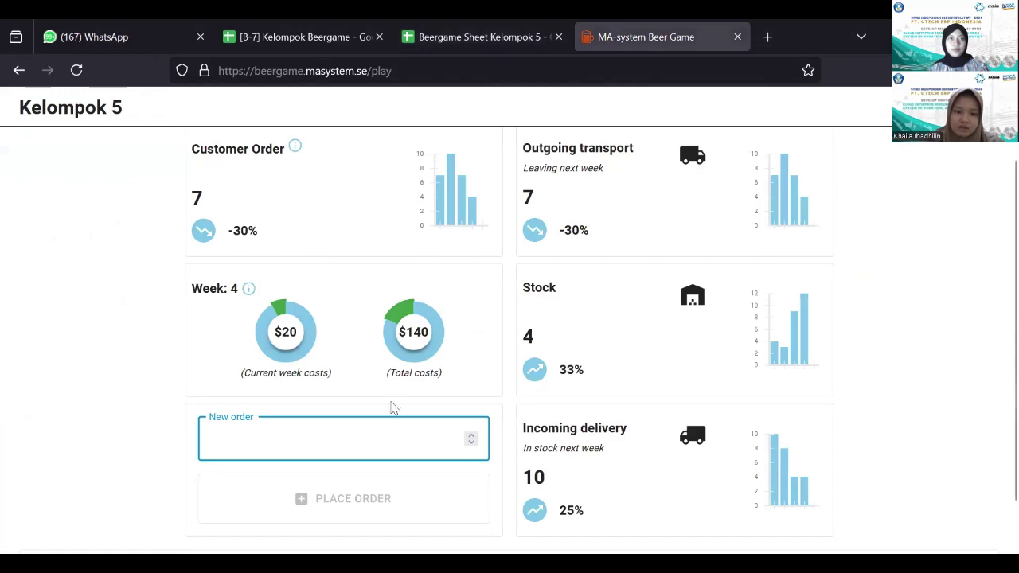
{"action": "type", "text": "10"}
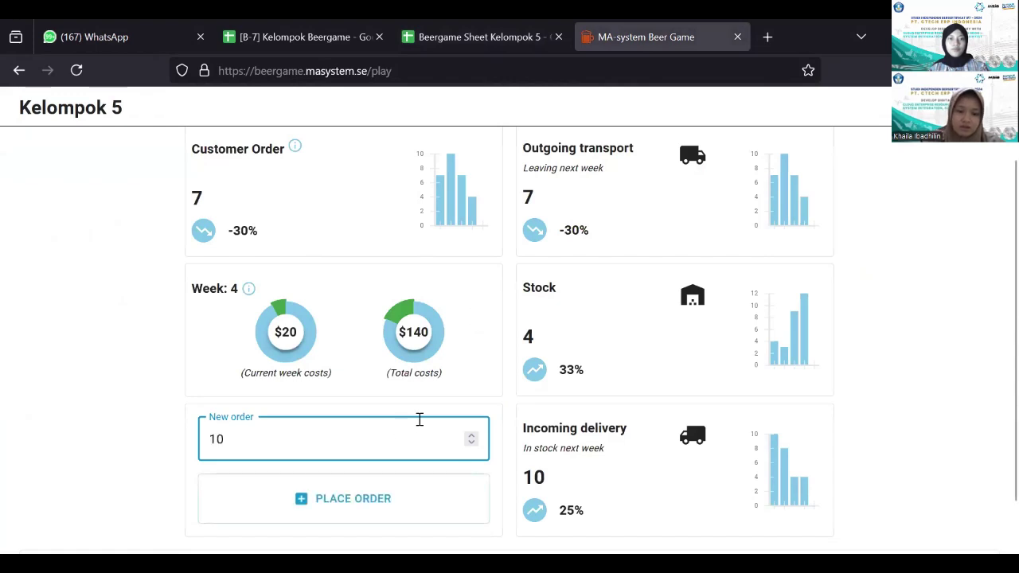
{"action": "scroll", "coordinate": [420, 419], "scroll_direction": "down", "scroll_amount": 1}
{"action": "left_click", "coordinate": [359, 451]}
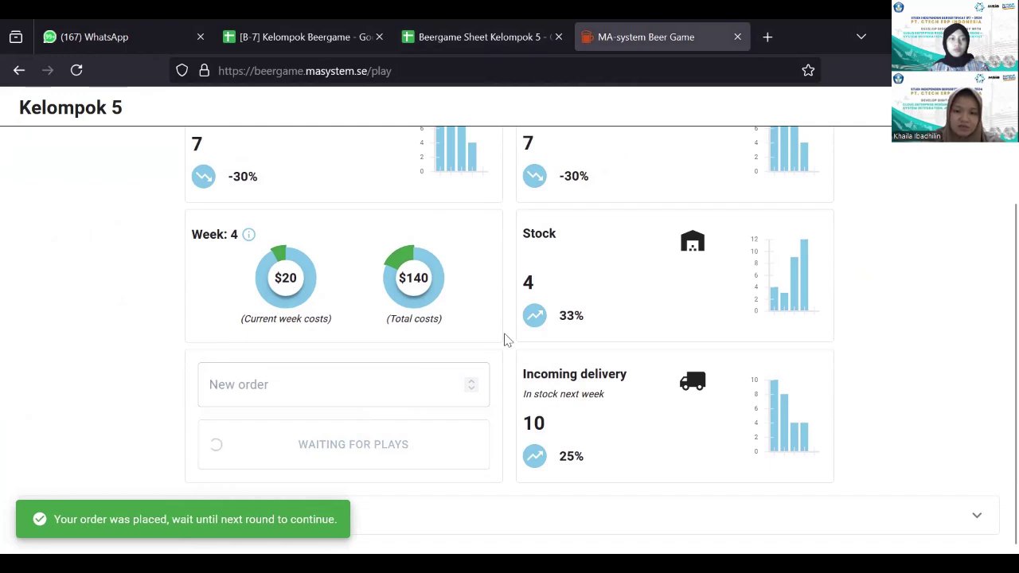
{"action": "scroll", "coordinate": [504, 302], "scroll_direction": "up", "scroll_amount": 3}
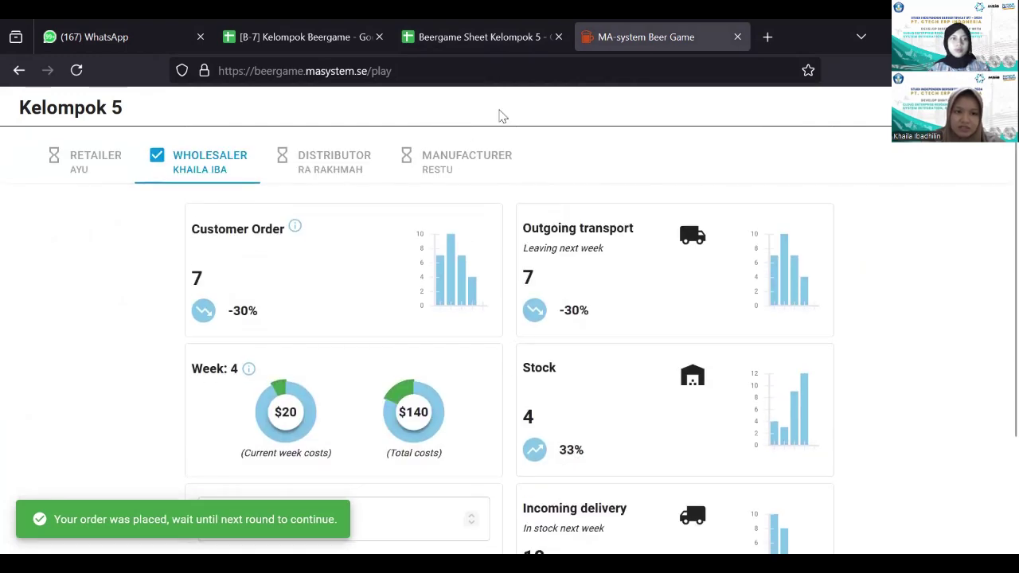
{"action": "left_click", "coordinate": [489, 38]}
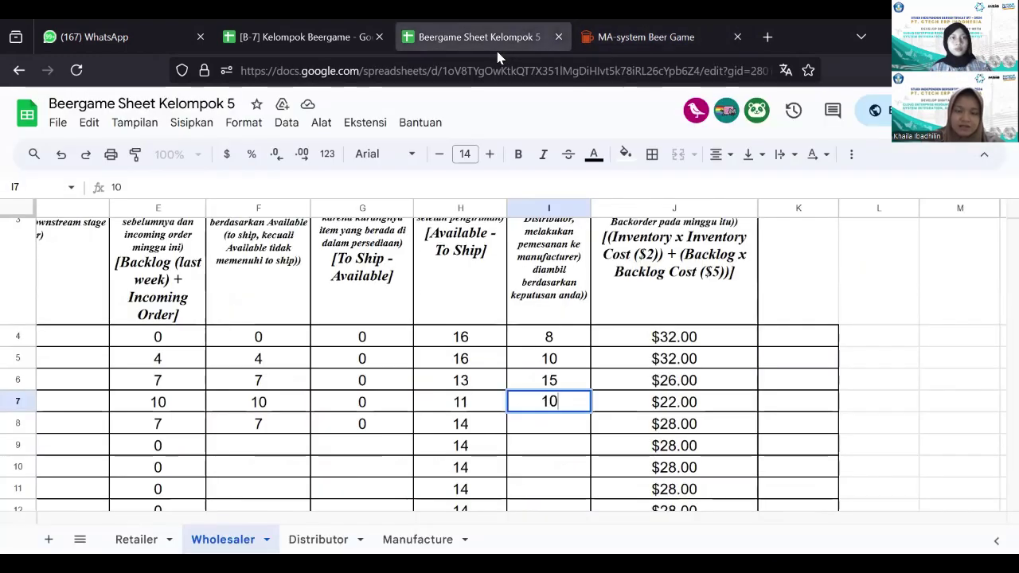
{"action": "key", "text": "Return"}
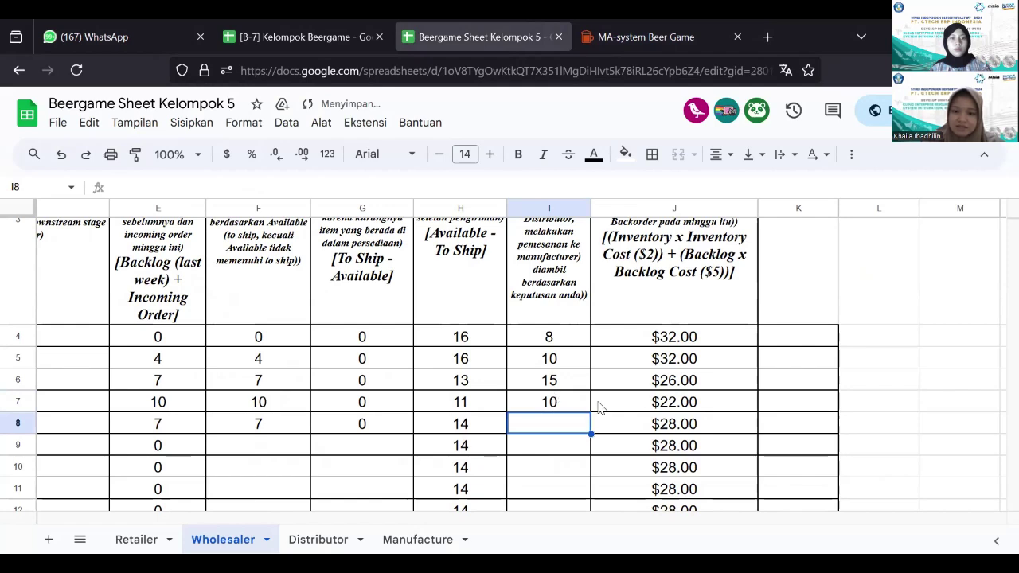
Examine the week 3 and week 4 Cost formulas against the cost rule, recorded inventory and backlog, and total cost in the Wholesaler sheet
{"action": "left_click", "coordinate": [659, 409]}
{"action": "scroll", "coordinate": [659, 410], "scroll_direction": "up", "scroll_amount": 3}
{"action": "scroll", "coordinate": [660, 409], "scroll_direction": "down", "scroll_amount": 3}
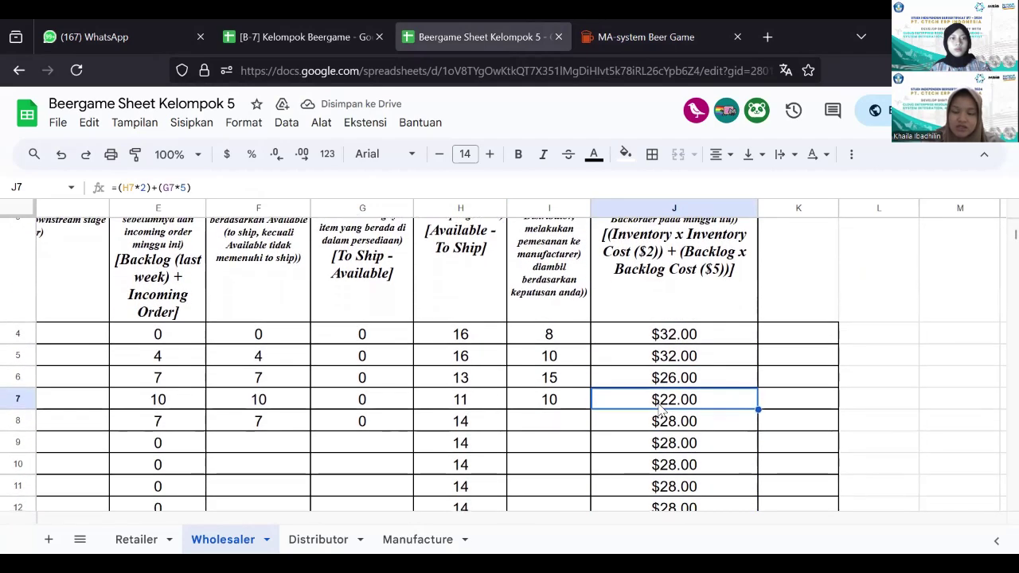
{"action": "left_click", "coordinate": [703, 434]}
{"action": "left_click", "coordinate": [697, 426]}
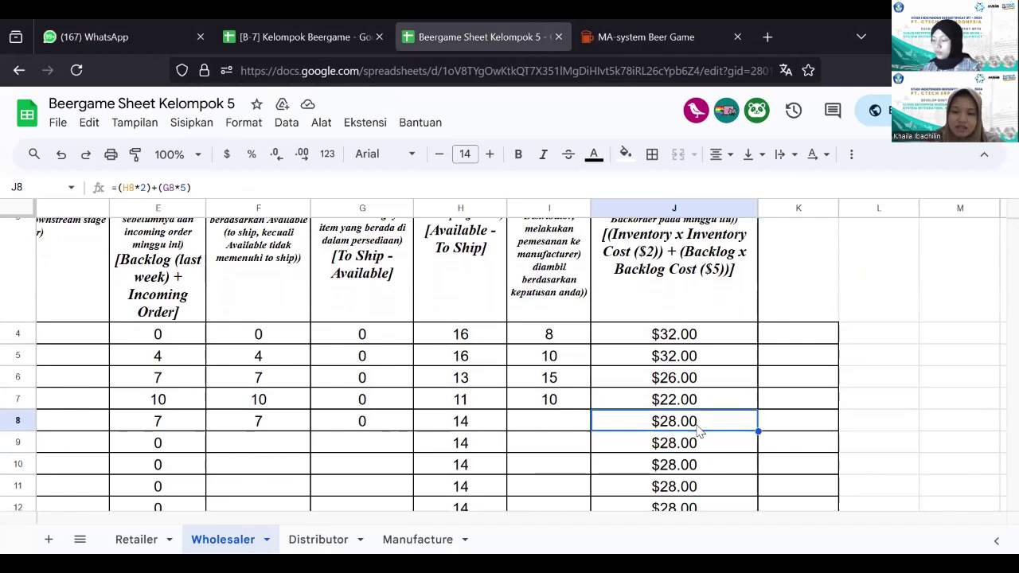
{"action": "scroll", "coordinate": [699, 430], "scroll_direction": "up", "scroll_amount": 1}
{"action": "scroll", "coordinate": [461, 432], "scroll_direction": "left", "scroll_amount": 1}
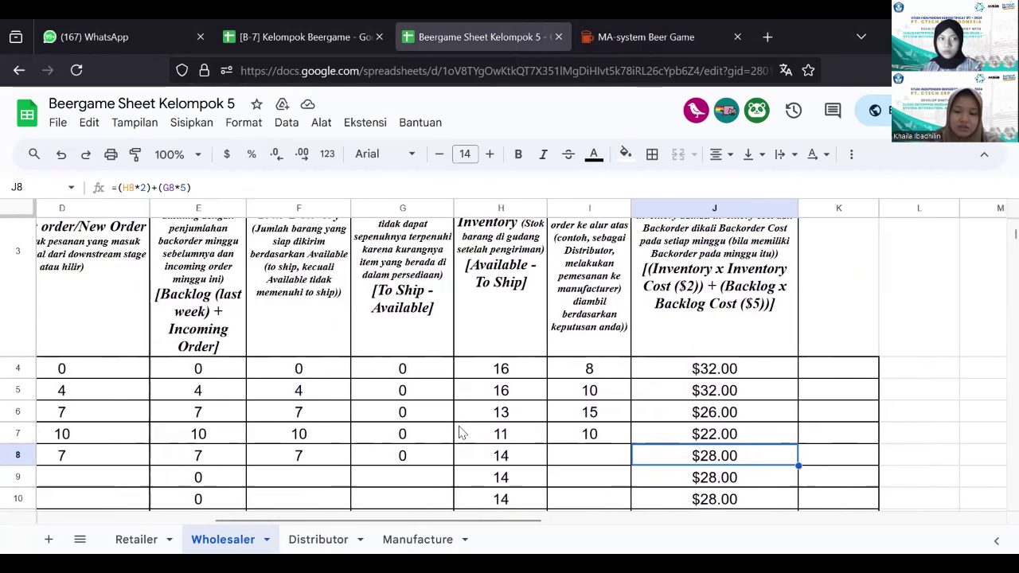
{"action": "scroll", "coordinate": [460, 432], "scroll_direction": "right", "scroll_amount": 2}
{"action": "left_click", "coordinate": [619, 442]}
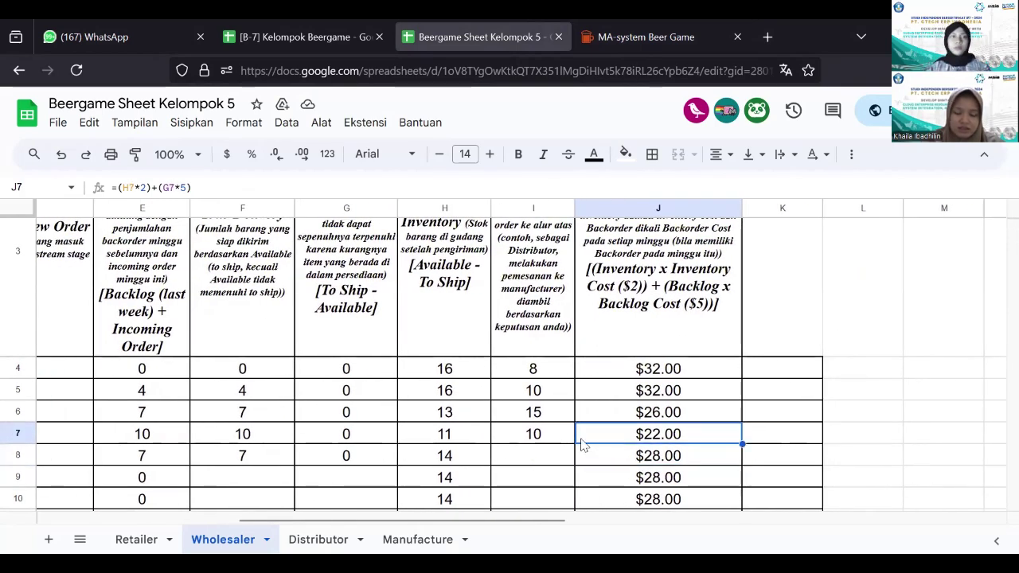
{"action": "scroll", "coordinate": [354, 442], "scroll_direction": "left", "scroll_amount": 6}
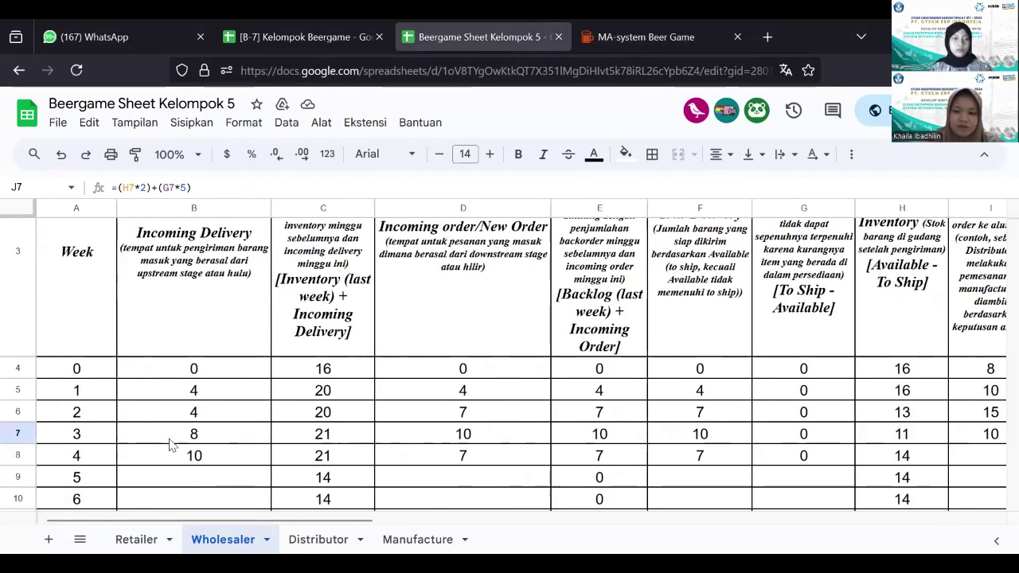
{"action": "scroll", "coordinate": [171, 443], "scroll_direction": "right", "scroll_amount": 4}
{"action": "scroll", "coordinate": [565, 457], "scroll_direction": "right", "scroll_amount": 2}
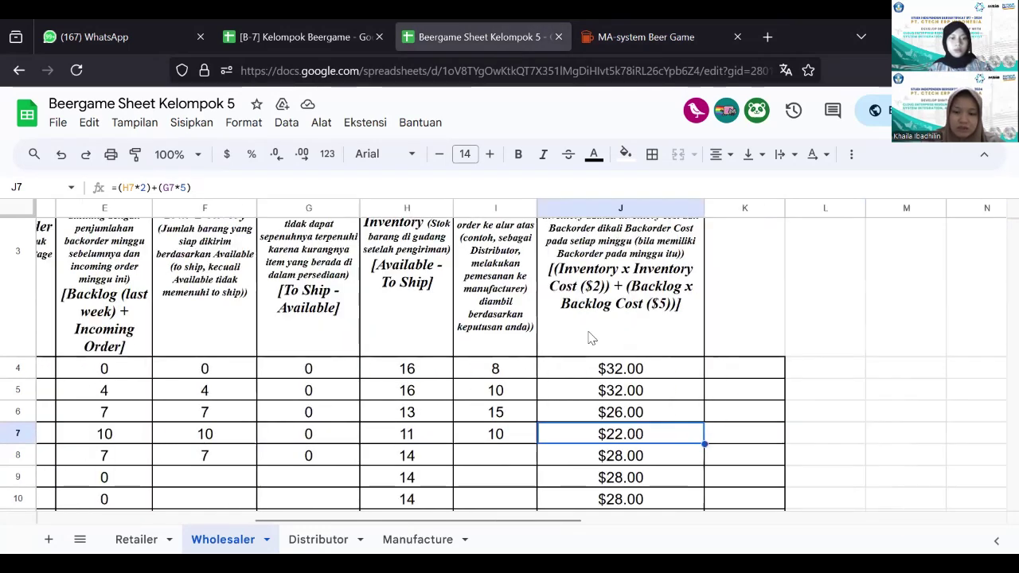
{"action": "scroll", "coordinate": [590, 339], "scroll_direction": "up", "scroll_amount": 1}
{"action": "key", "text": "Down"}
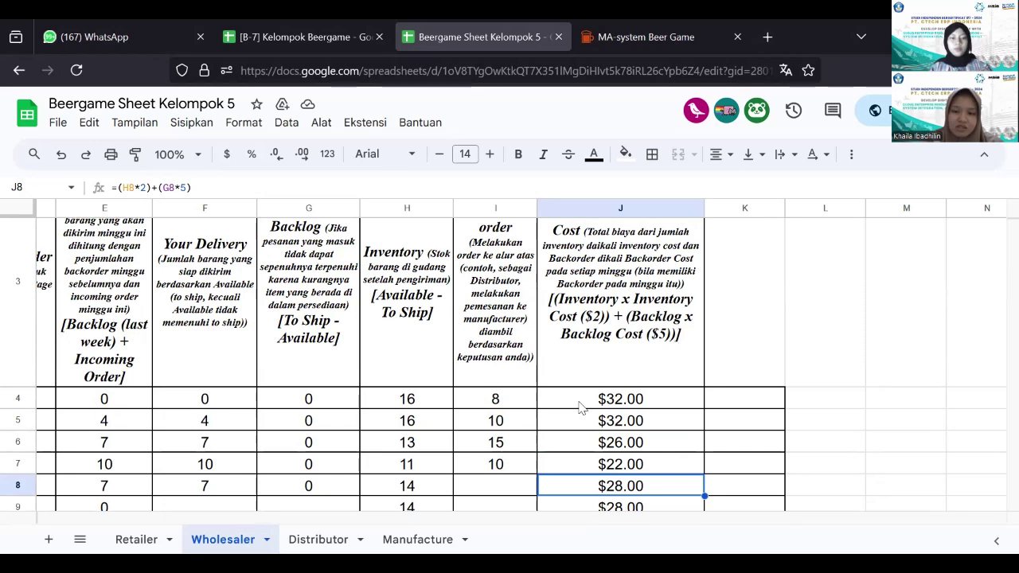
{"action": "scroll", "coordinate": [580, 406], "scroll_direction": "down", "scroll_amount": 3}
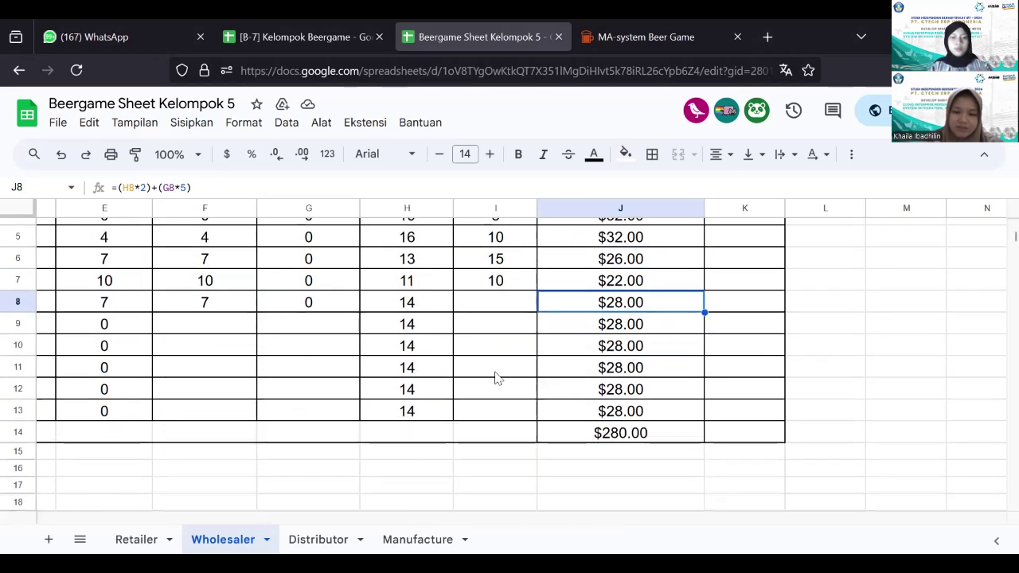
{"action": "scroll", "coordinate": [493, 378], "scroll_direction": "up", "scroll_amount": 2}
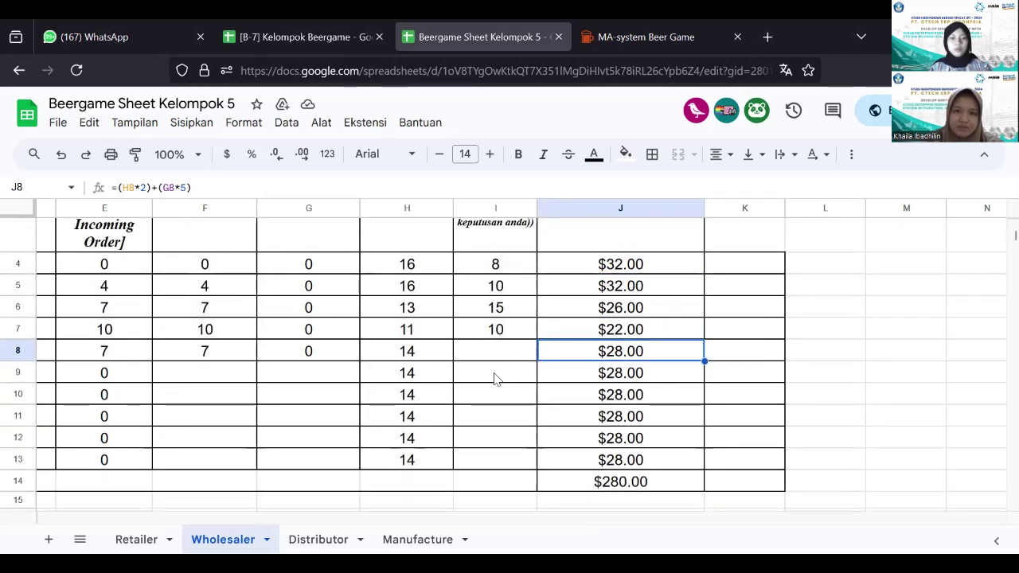
Review the Wholesaler's week 5 figures in the Beer Game and enter 12 as the week 5 Incoming Delivery in the Wholesaler sheet
{"action": "left_click", "coordinate": [625, 39]}
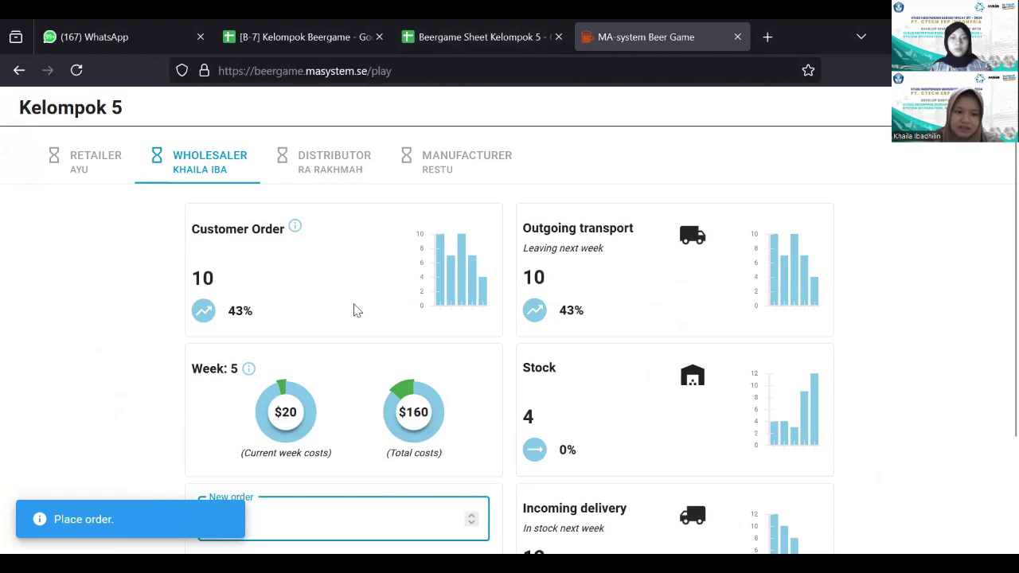
{"action": "scroll", "coordinate": [357, 311], "scroll_direction": "down", "scroll_amount": 1}
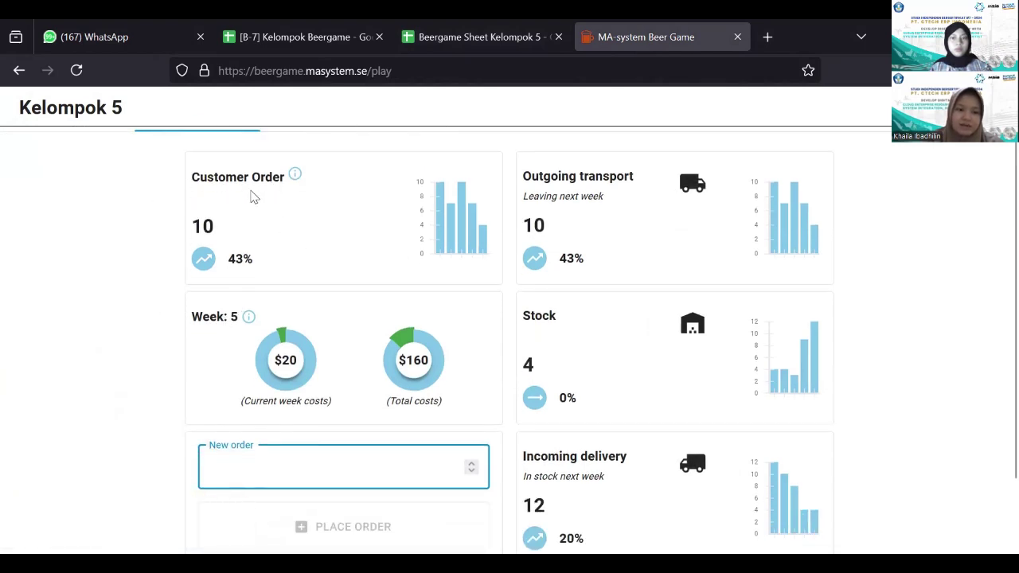
{"action": "left_click", "coordinate": [457, 40]}
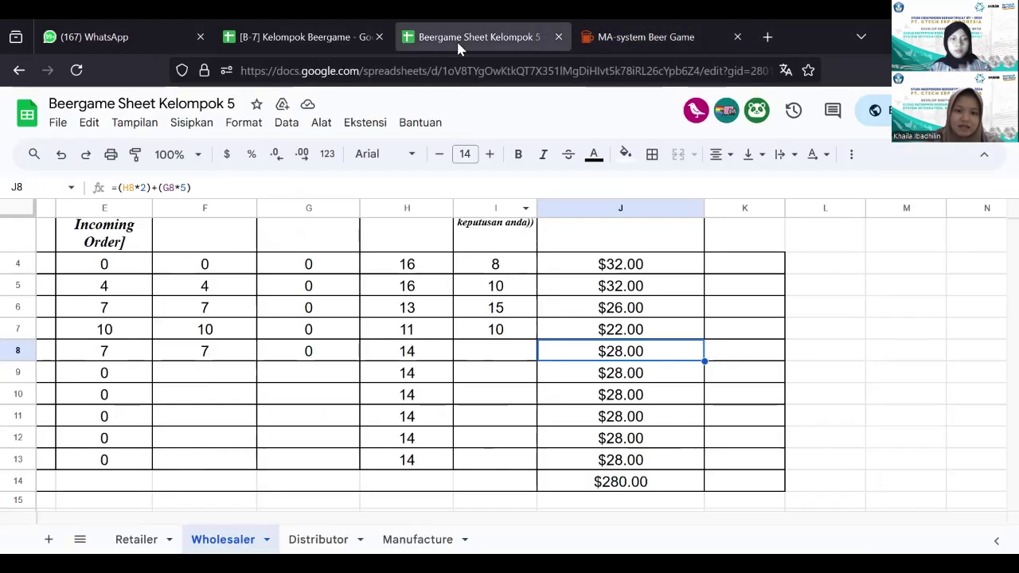
{"action": "scroll", "coordinate": [348, 317], "scroll_direction": "left", "scroll_amount": 5}
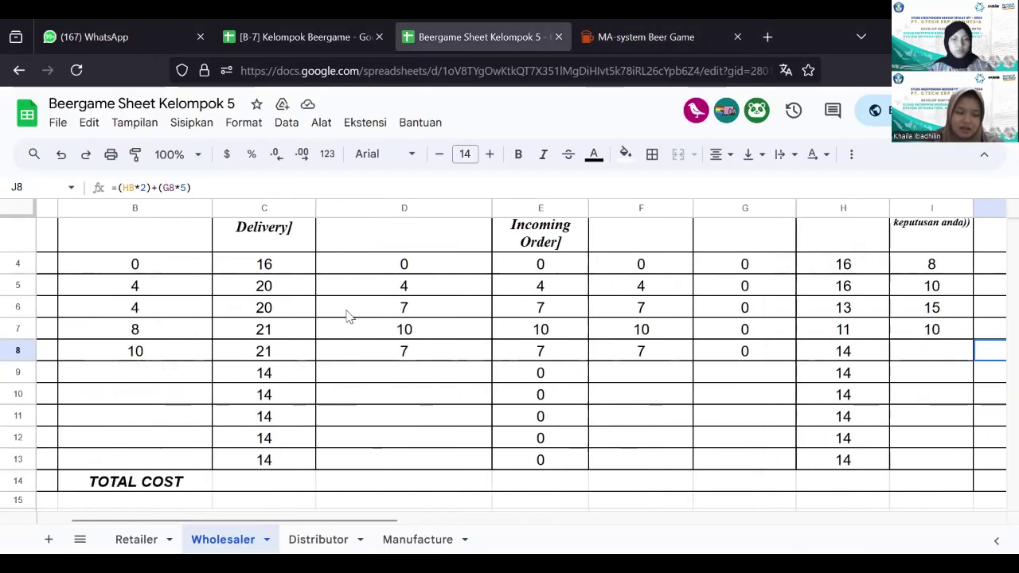
{"action": "left_click", "coordinate": [177, 375]}
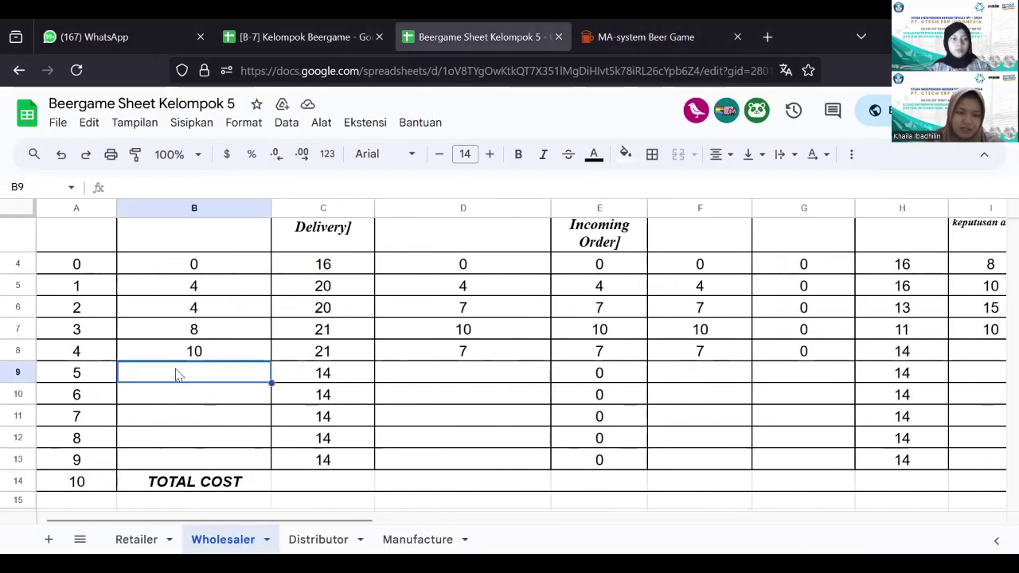
{"action": "scroll", "coordinate": [303, 354], "scroll_direction": "up", "scroll_amount": 2}
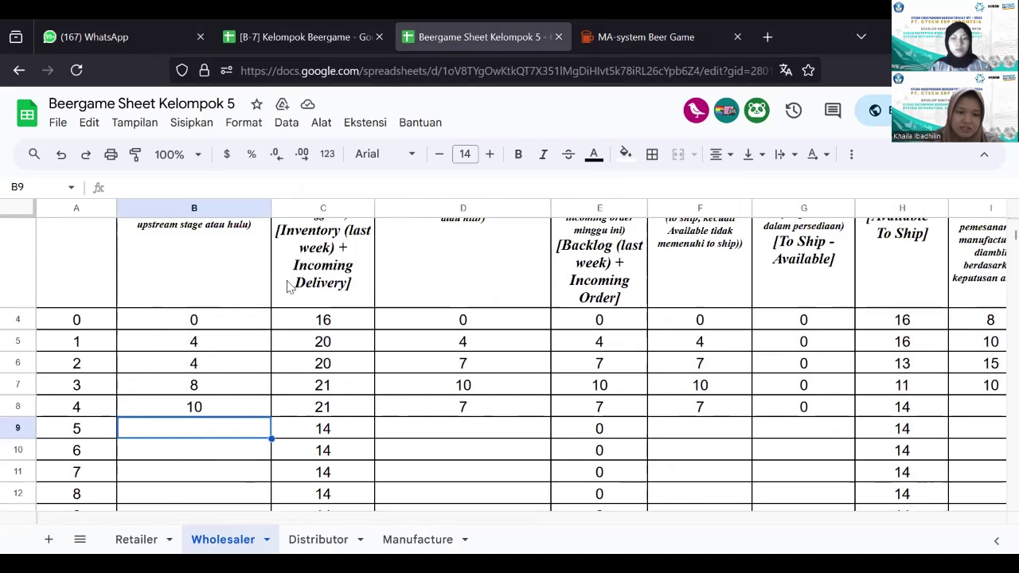
{"action": "scroll", "coordinate": [288, 286], "scroll_direction": "up", "scroll_amount": 1}
{"action": "scroll", "coordinate": [288, 287], "scroll_direction": "up", "scroll_amount": 2}
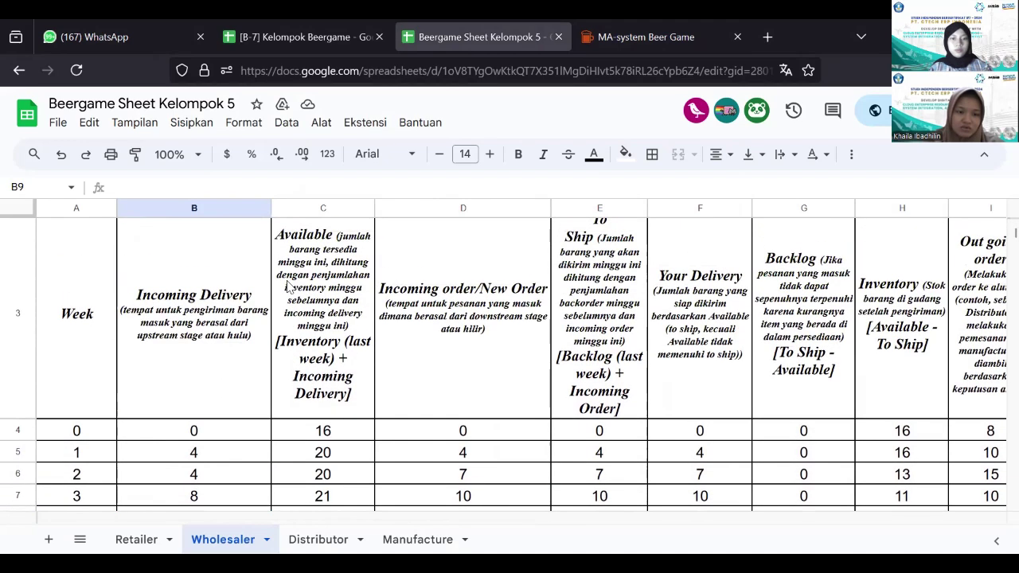
{"action": "left_click", "coordinate": [599, 38]}
{"action": "scroll", "coordinate": [541, 342], "scroll_direction": "down", "scroll_amount": 2}
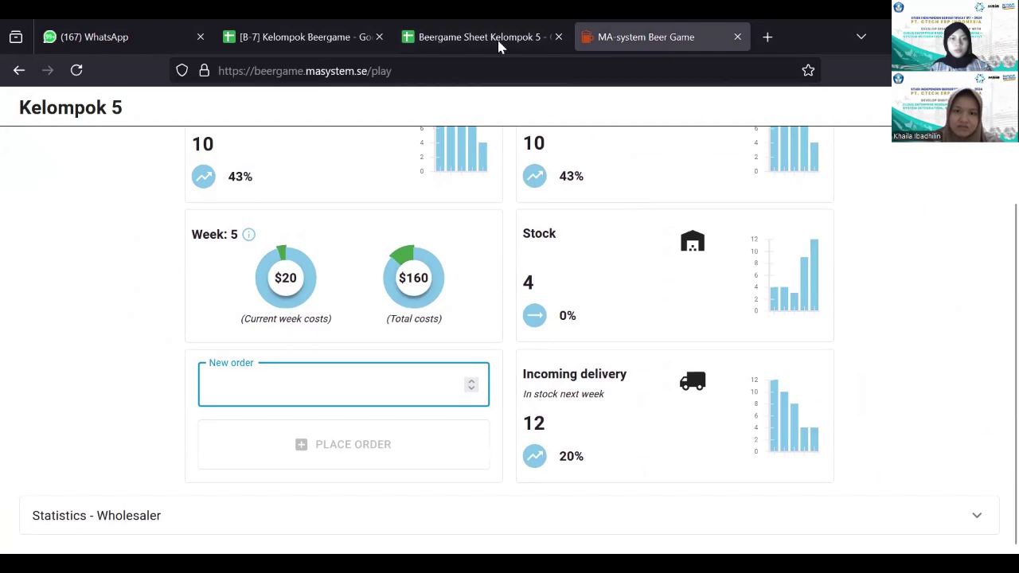
{"action": "key", "text": "ctrl+shift+Tab"}
{"action": "scroll", "coordinate": [461, 325], "scroll_direction": "down", "scroll_amount": 1}
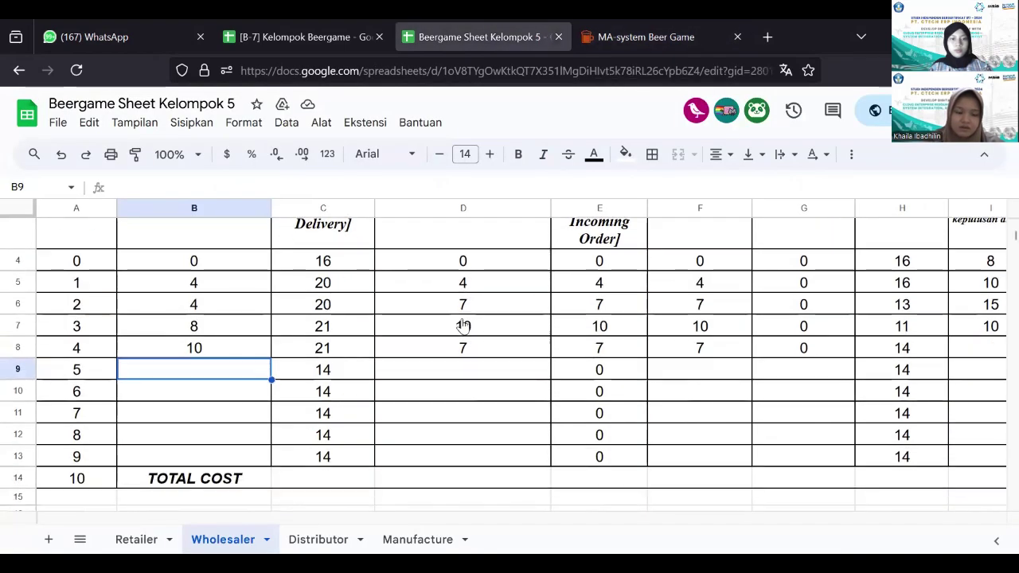
{"action": "type", "text": "12"}
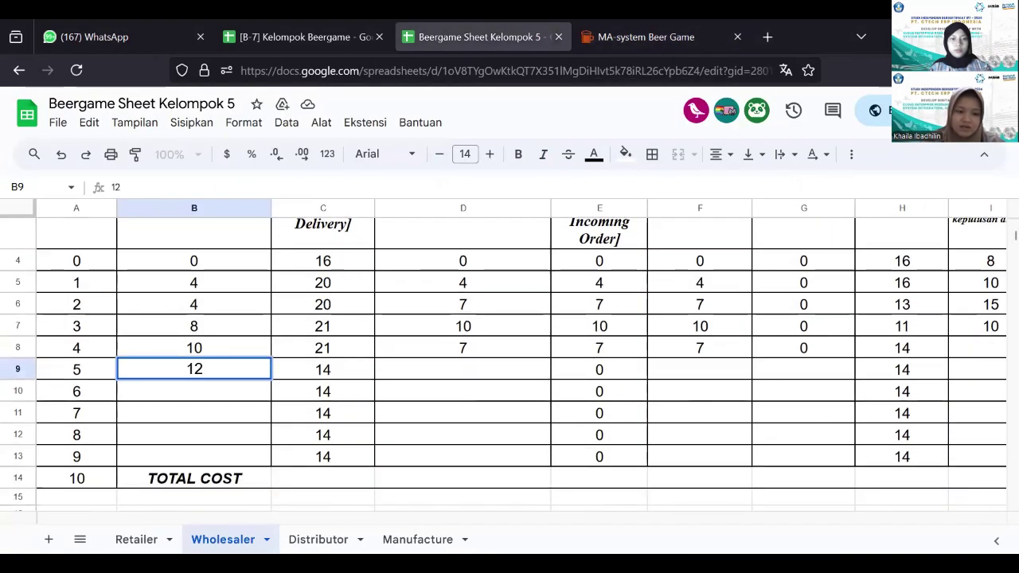
Check the week 5 Customer Order in the Beer Game and record 10 as the week 5 Incoming order in the Wholesaler sheet
{"action": "left_click", "coordinate": [471, 372]}
{"action": "scroll", "coordinate": [472, 375], "scroll_direction": "up", "scroll_amount": 3}
{"action": "scroll", "coordinate": [470, 375], "scroll_direction": "down", "scroll_amount": 3}
{"action": "left_click", "coordinate": [638, 27]}
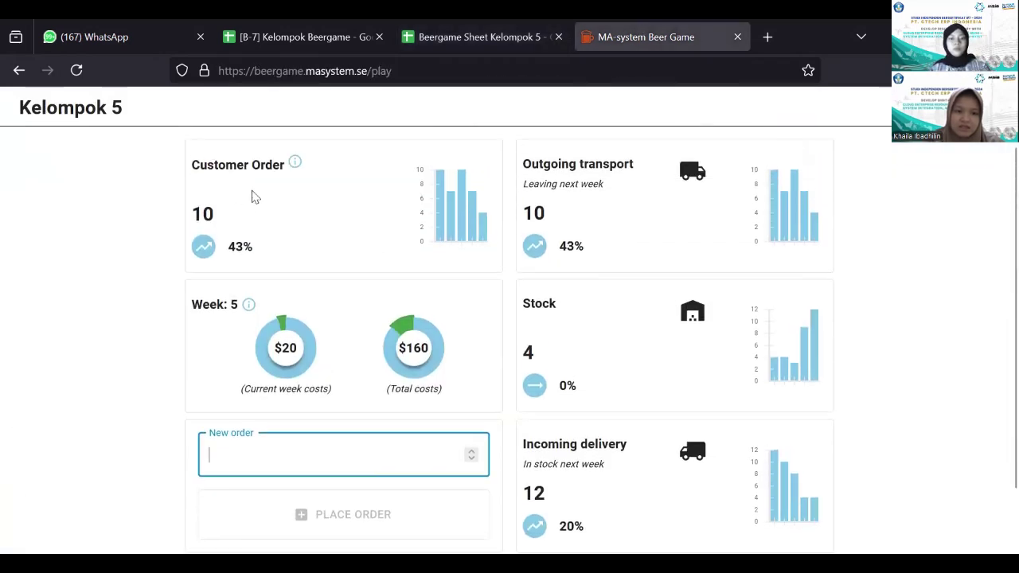
{"action": "left_click", "coordinate": [445, 46]}
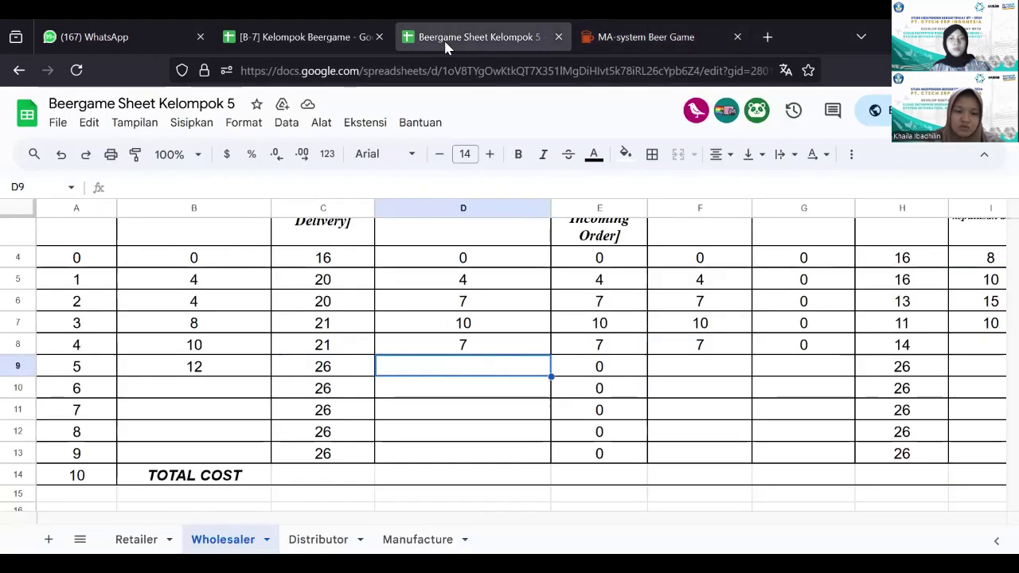
{"action": "type", "text": "10"}
{"action": "key", "text": "Return"}
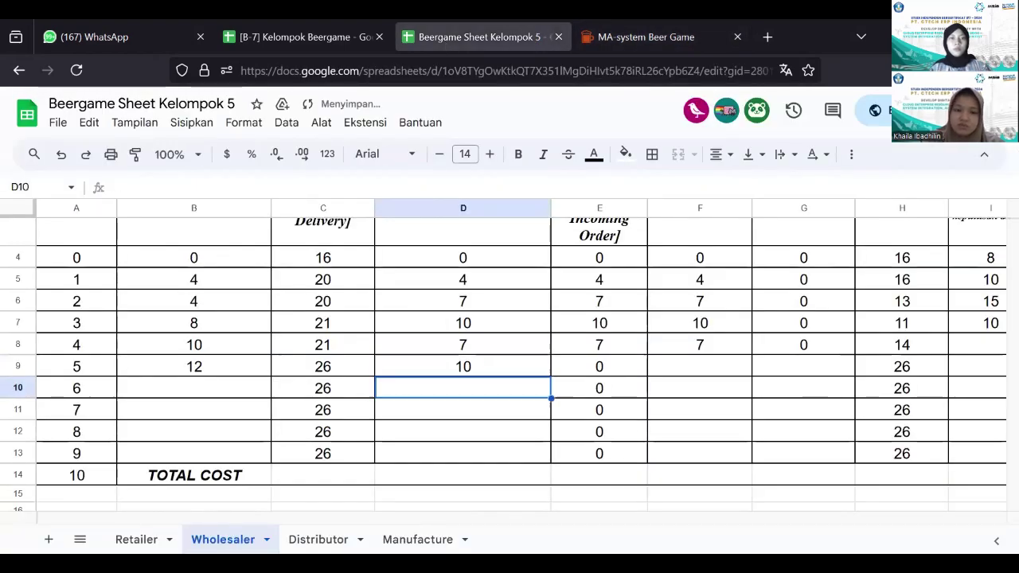
Check the week 5 Outgoing transport in the Beer Game and enter 10 as the week 5 Your Delivery in the Wholesaler sheet
{"action": "scroll", "coordinate": [597, 434], "scroll_direction": "right", "scroll_amount": 2}
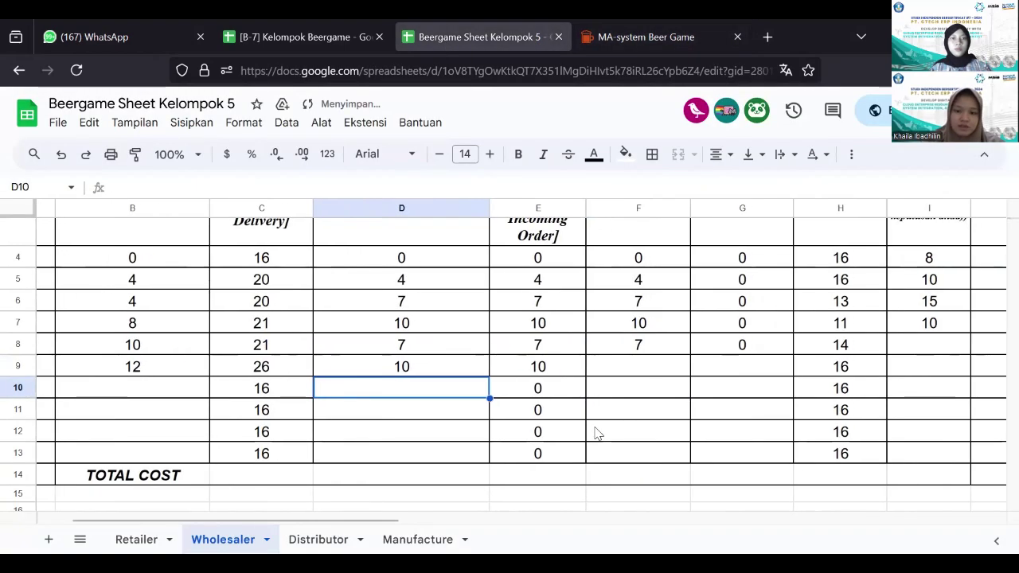
{"action": "left_click", "coordinate": [623, 375]}
{"action": "scroll", "coordinate": [623, 375], "scroll_direction": "up", "scroll_amount": 5}
{"action": "scroll", "coordinate": [623, 376], "scroll_direction": "down", "scroll_amount": 5}
{"action": "left_click", "coordinate": [622, 40]}
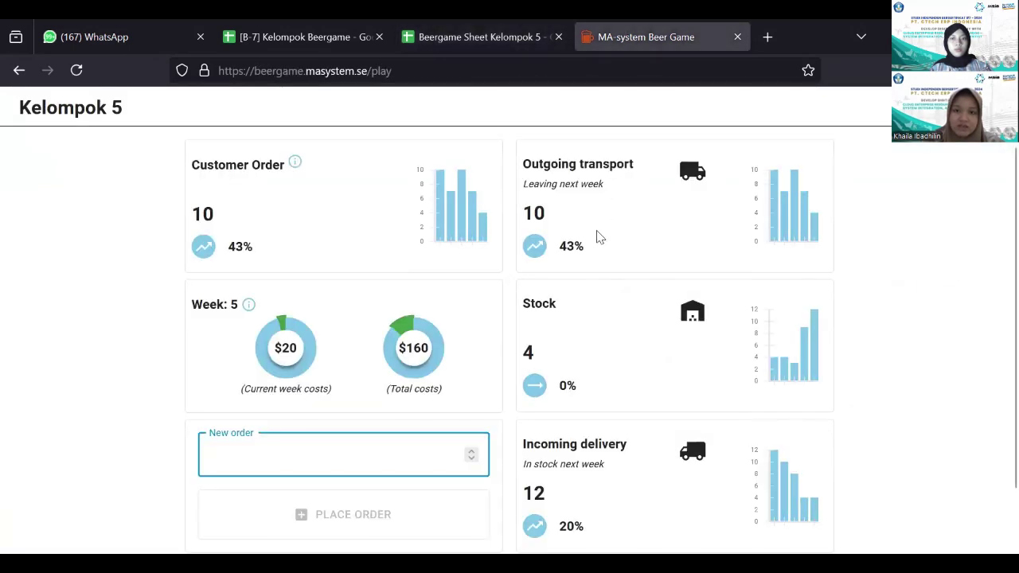
{"action": "left_click", "coordinate": [477, 37]}
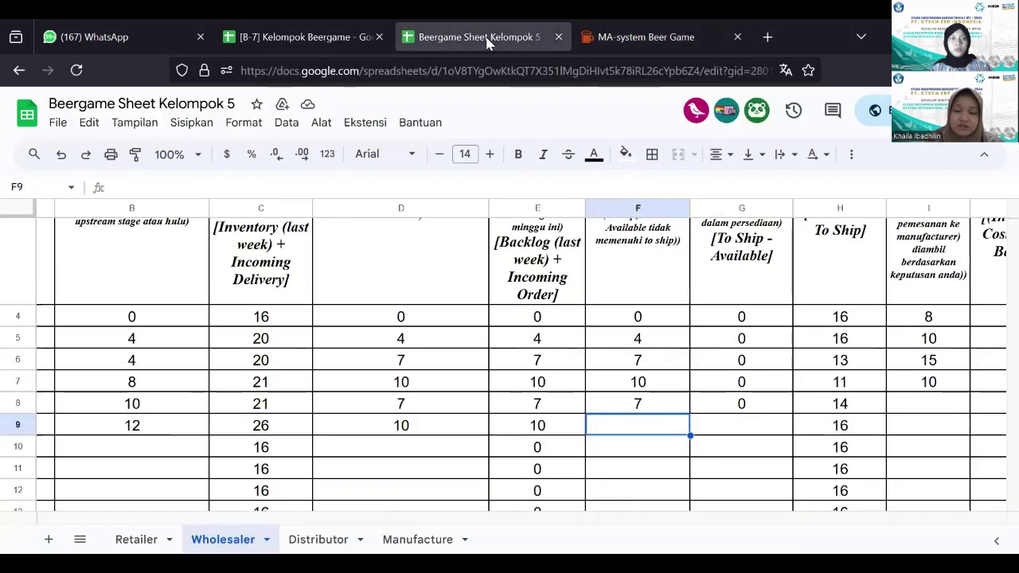
{"action": "type", "text": "10"}
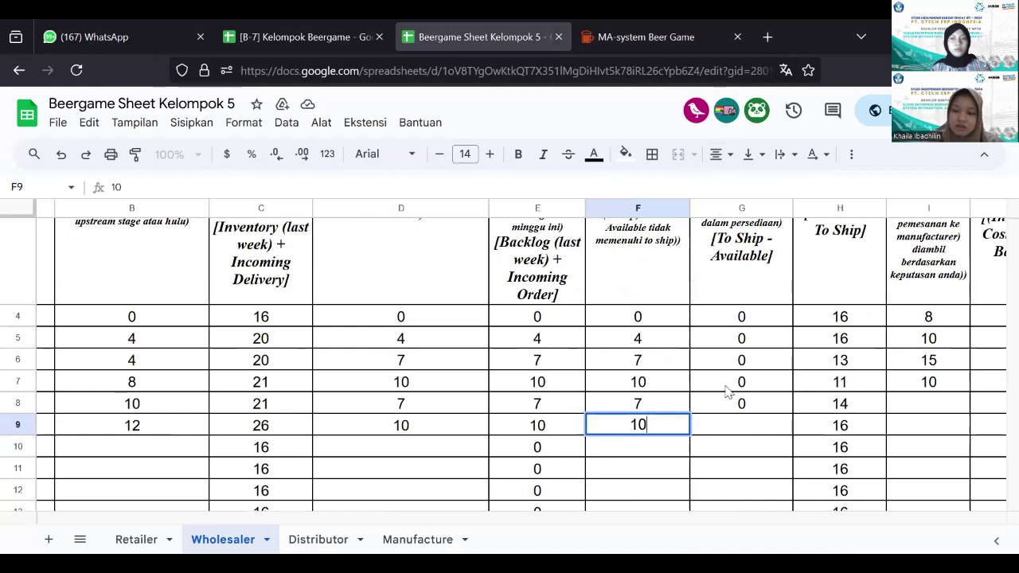
Check the Beer Game dashboard and record a week 5 backlog of 0 in cell G9 of the Wholesaler sheet
{"action": "left_click", "coordinate": [731, 429]}
{"action": "scroll", "coordinate": [623, 350], "scroll_direction": "right", "scroll_amount": 3}
{"action": "left_click", "coordinate": [613, 32]}
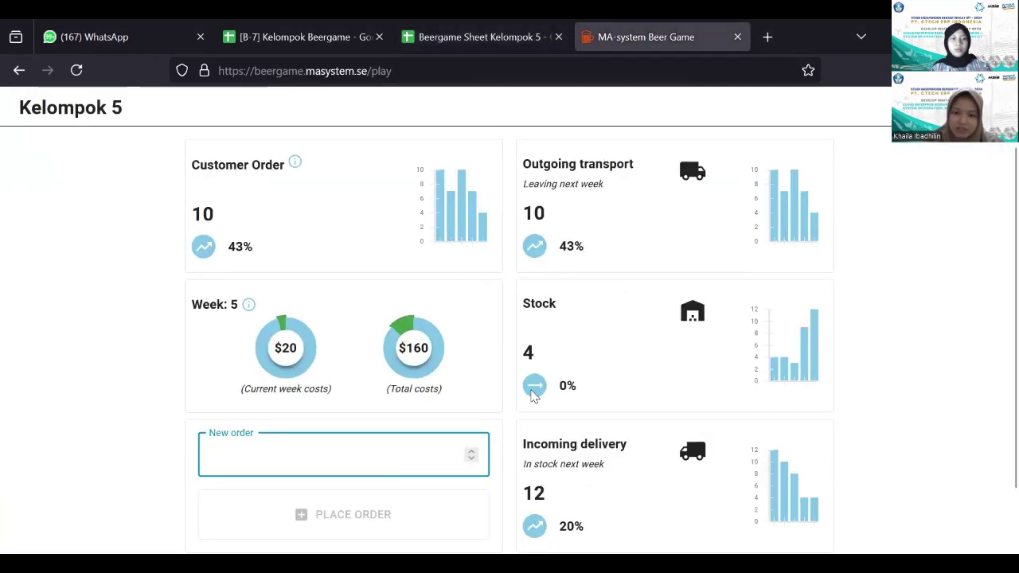
{"action": "left_click", "coordinate": [495, 37]}
{"action": "type", "text": "0"}
Examine the Wholesaler sheet's column descriptions and the inventory and outgoing order values for weeks 4 and 5
{"action": "left_click", "coordinate": [761, 401]}
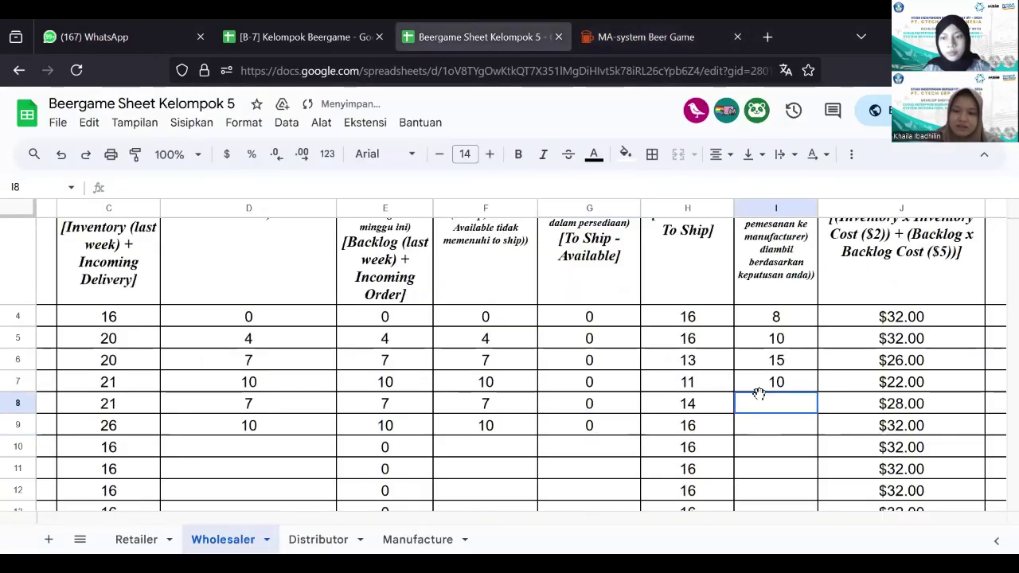
{"action": "scroll", "coordinate": [761, 400], "scroll_direction": "right", "scroll_amount": 1}
{"action": "scroll", "coordinate": [761, 402], "scroll_direction": "up", "scroll_amount": 2}
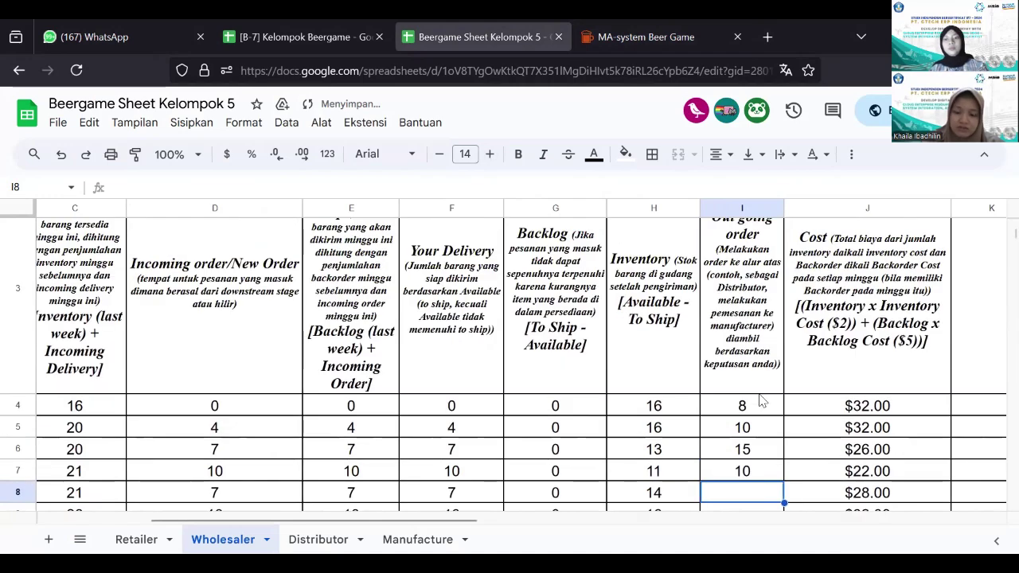
{"action": "scroll", "coordinate": [762, 402], "scroll_direction": "down", "scroll_amount": 2}
{"action": "left_click", "coordinate": [659, 434]}
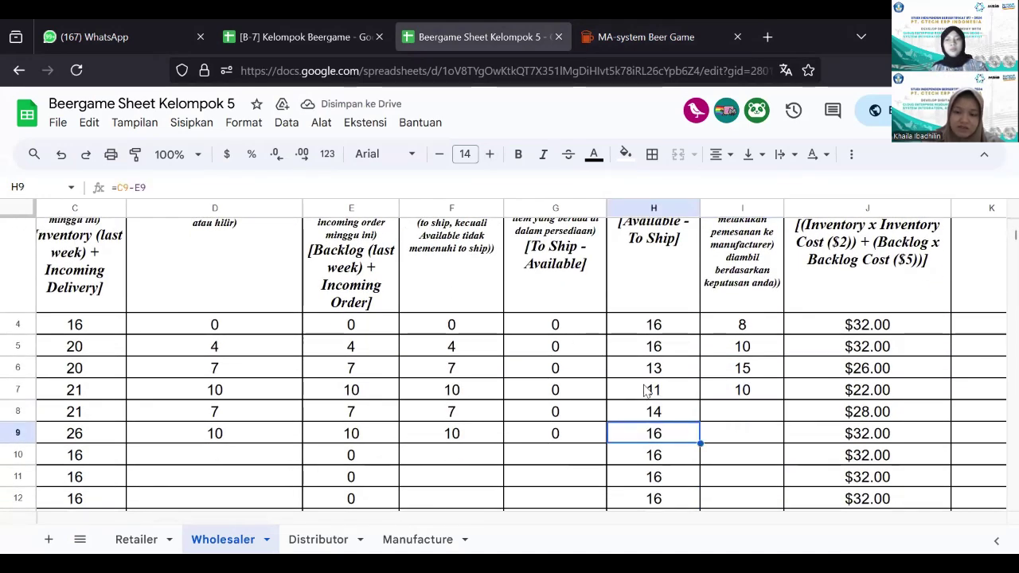
{"action": "scroll", "coordinate": [647, 390], "scroll_direction": "up", "scroll_amount": 3}
{"action": "scroll", "coordinate": [644, 390], "scroll_direction": "down", "scroll_amount": 1}
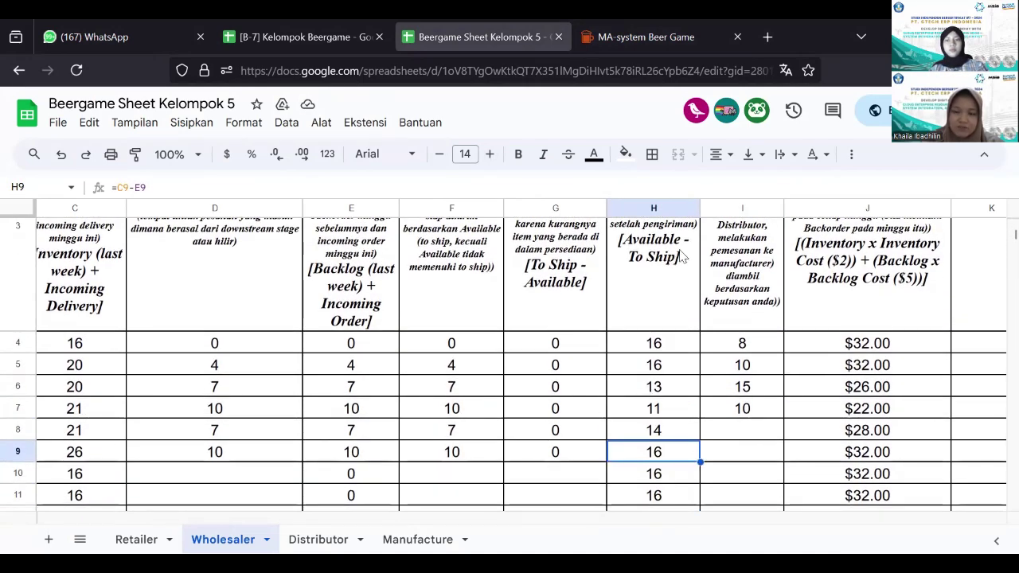
{"action": "left_click", "coordinate": [716, 434]}
{"action": "scroll", "coordinate": [716, 433], "scroll_direction": "right", "scroll_amount": 2}
{"action": "scroll", "coordinate": [718, 433], "scroll_direction": "up", "scroll_amount": 3}
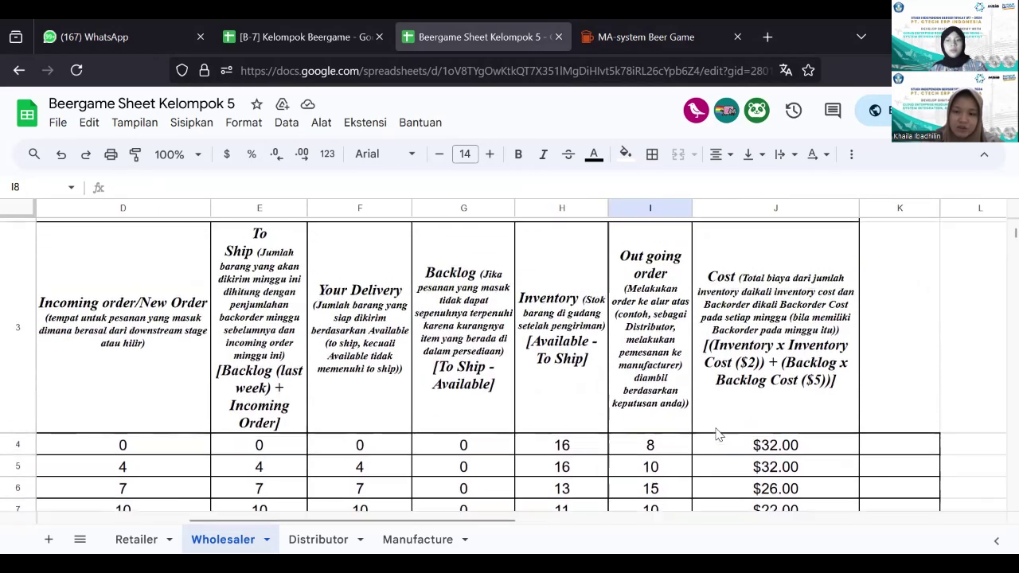
{"action": "scroll", "coordinate": [716, 434], "scroll_direction": "down", "scroll_amount": 1}
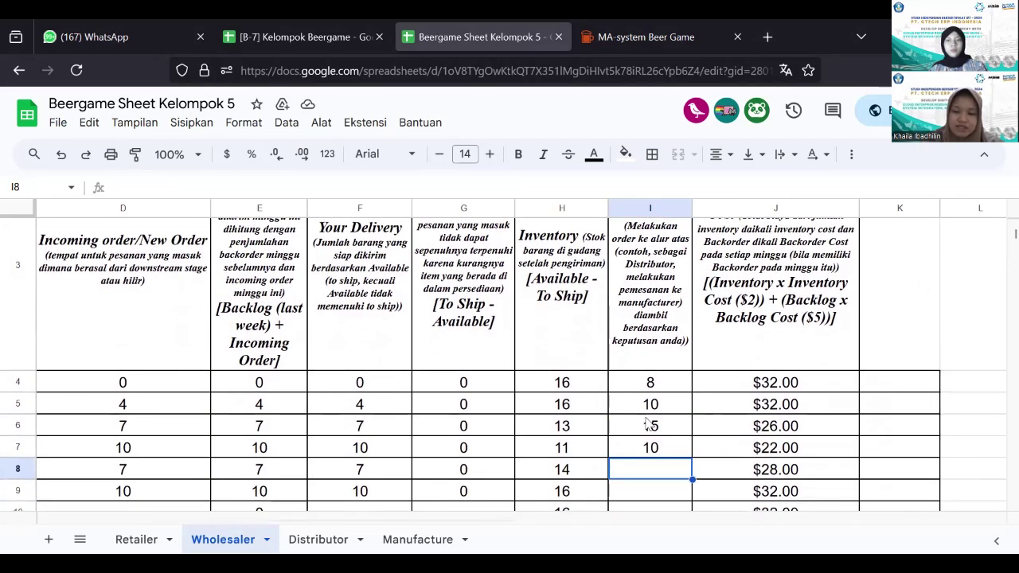
{"action": "scroll", "coordinate": [647, 437], "scroll_direction": "up", "scroll_amount": 2}
{"action": "scroll", "coordinate": [646, 437], "scroll_direction": "down", "scroll_amount": 2}
{"action": "scroll", "coordinate": [646, 437], "scroll_direction": "left", "scroll_amount": 1}
{"action": "scroll", "coordinate": [646, 437], "scroll_direction": "left", "scroll_amount": 5}
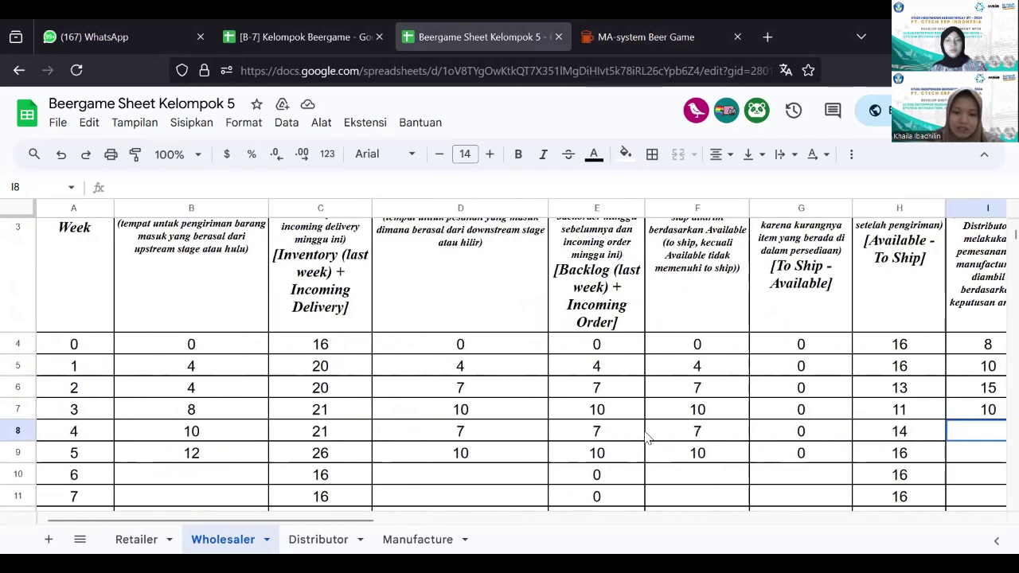
{"action": "scroll", "coordinate": [646, 437], "scroll_direction": "right", "scroll_amount": 5}
{"action": "scroll", "coordinate": [646, 437], "scroll_direction": "right", "scroll_amount": 2}
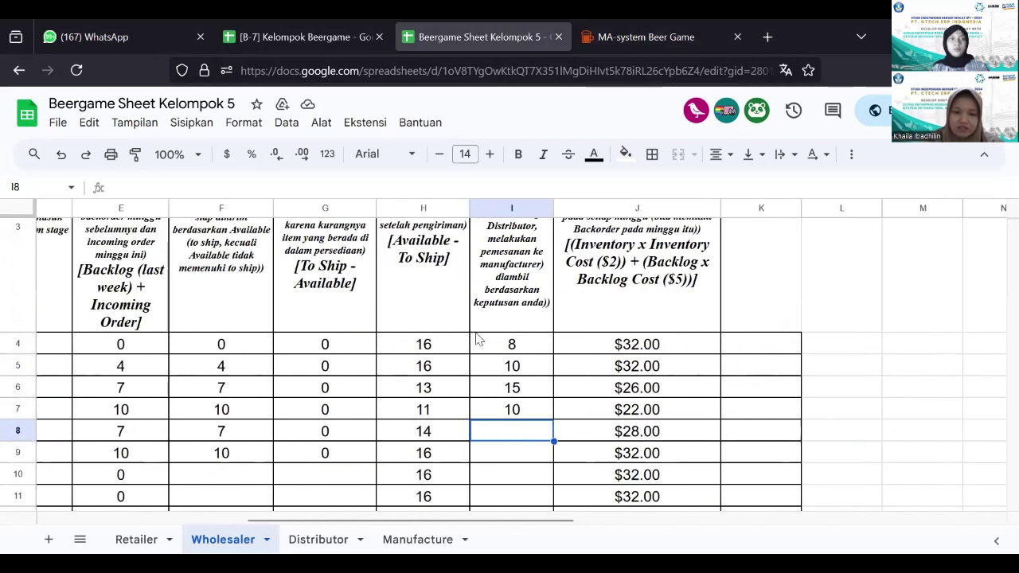
Switch to the MA-system Beer Game and place a new order of 10 for week 5
{"action": "left_click", "coordinate": [602, 37]}
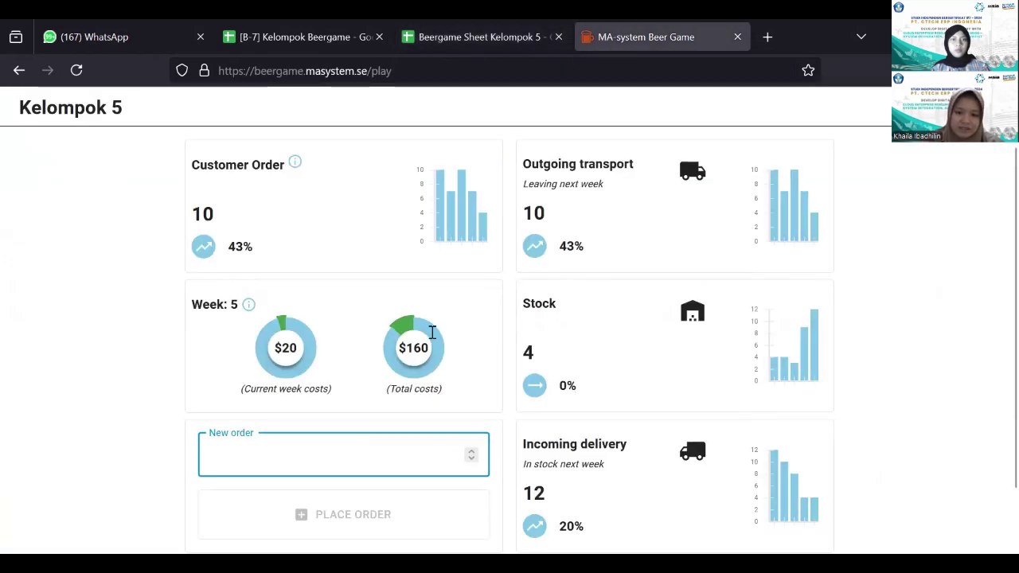
{"action": "type", "text": "10"}
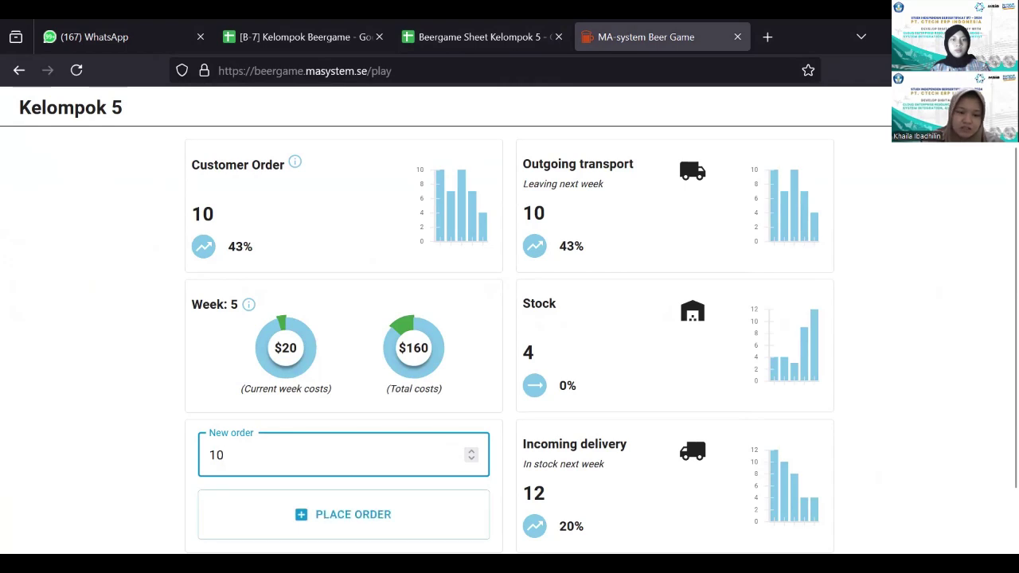
{"action": "scroll", "coordinate": [425, 461], "scroll_direction": "down", "scroll_amount": 2}
{"action": "left_click", "coordinate": [381, 452]}
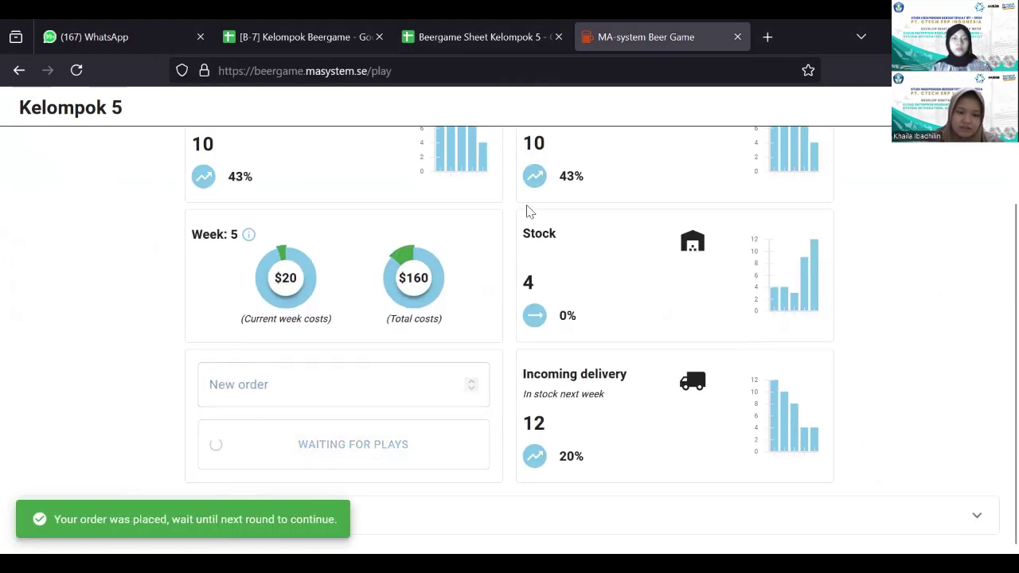
Switch back to the Beergame spreadsheet and enter 10 as the week 4 outgoing order in cell I8
{"action": "left_click", "coordinate": [515, 40]}
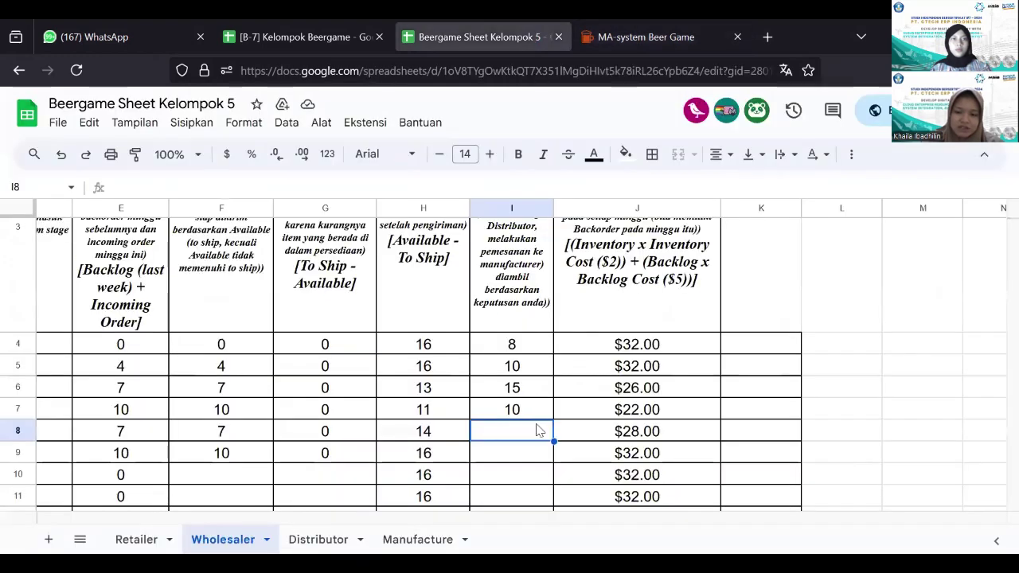
{"action": "type", "text": "10"}
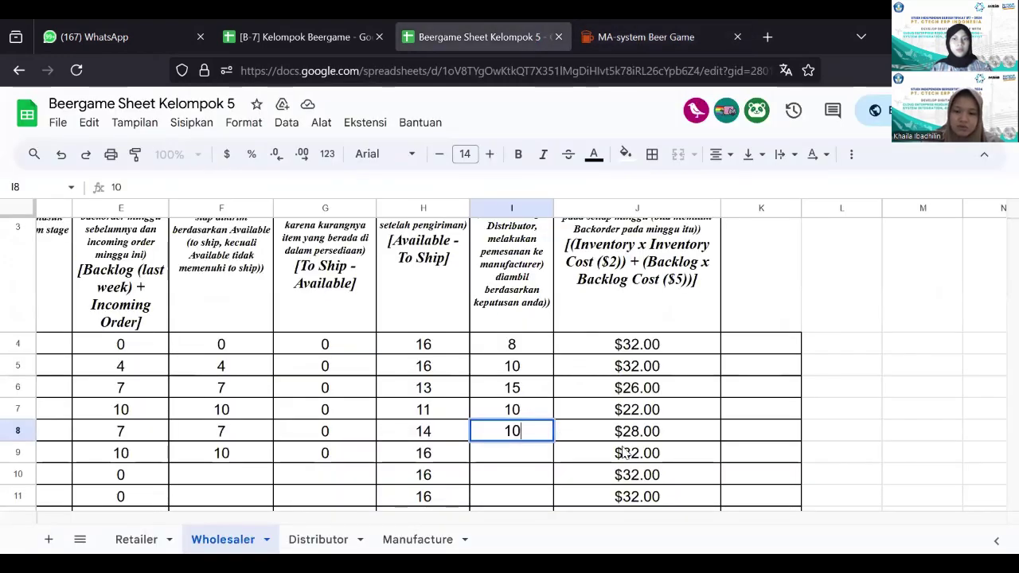
{"action": "left_click", "coordinate": [634, 438]}
Examine the Cost column's description and values, and compare the weekly rows across the Wholesaler table
{"action": "scroll", "coordinate": [575, 432], "scroll_direction": "down", "scroll_amount": 1}
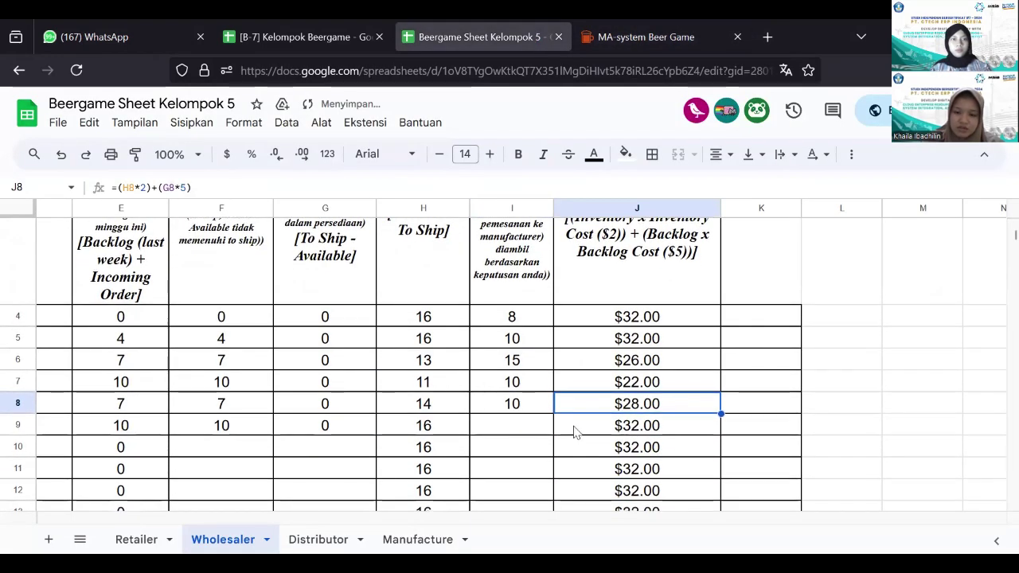
{"action": "scroll", "coordinate": [627, 400], "scroll_direction": "up", "scroll_amount": 2}
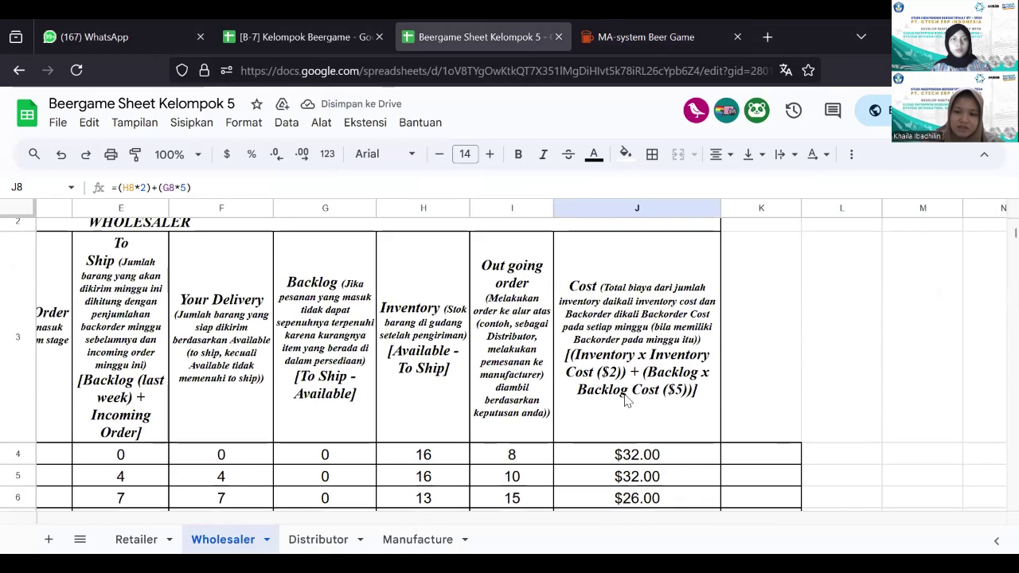
{"action": "scroll", "coordinate": [591, 395], "scroll_direction": "down", "scroll_amount": 2}
{"action": "scroll", "coordinate": [580, 398], "scroll_direction": "down", "scroll_amount": 1}
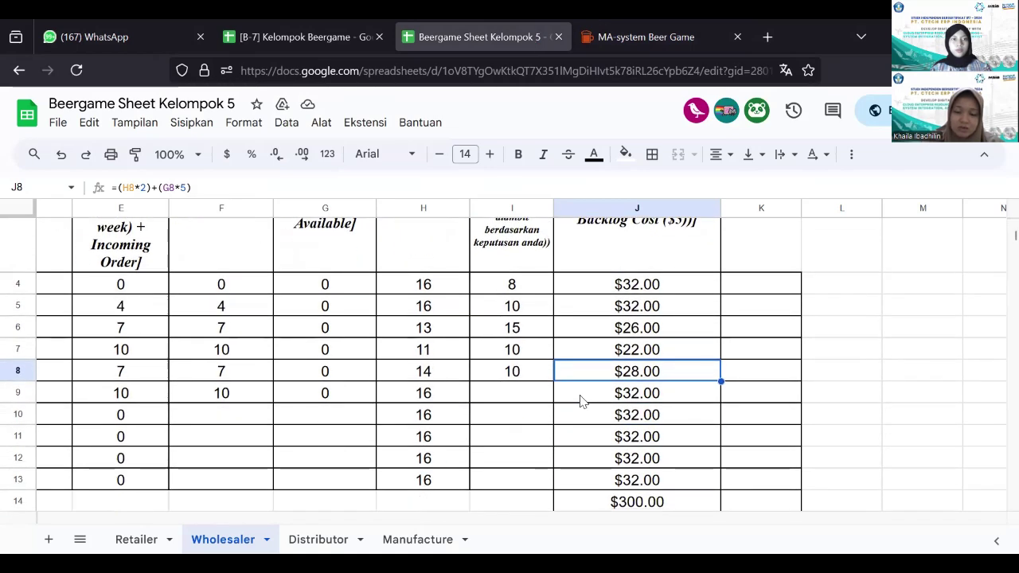
{"action": "scroll", "coordinate": [363, 392], "scroll_direction": "left", "scroll_amount": 4}
{"action": "scroll", "coordinate": [363, 395], "scroll_direction": "left", "scroll_amount": 1}
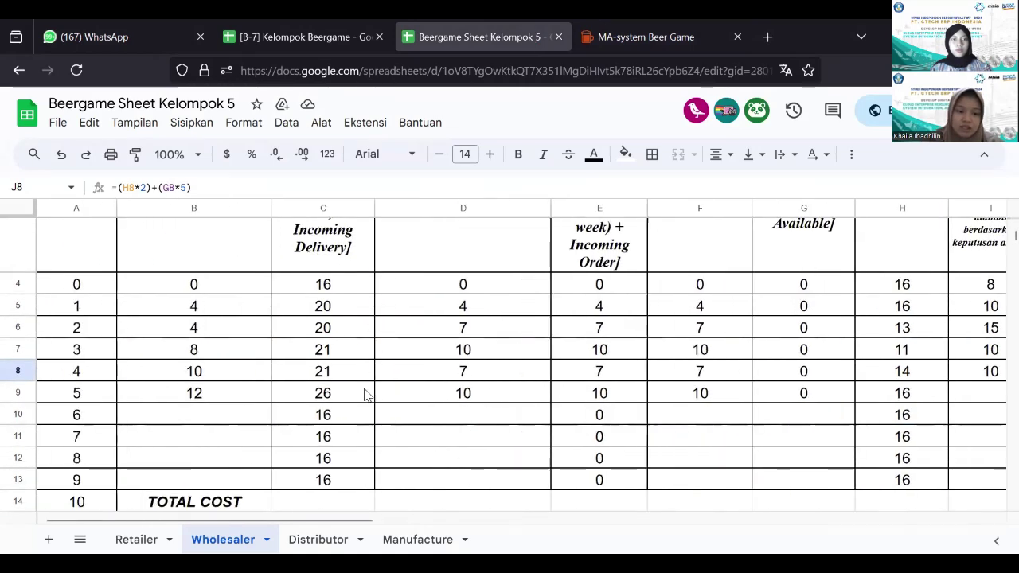
{"action": "scroll", "coordinate": [363, 395], "scroll_direction": "right", "scroll_amount": 5}
{"action": "scroll", "coordinate": [364, 394], "scroll_direction": "left", "scroll_amount": 5}
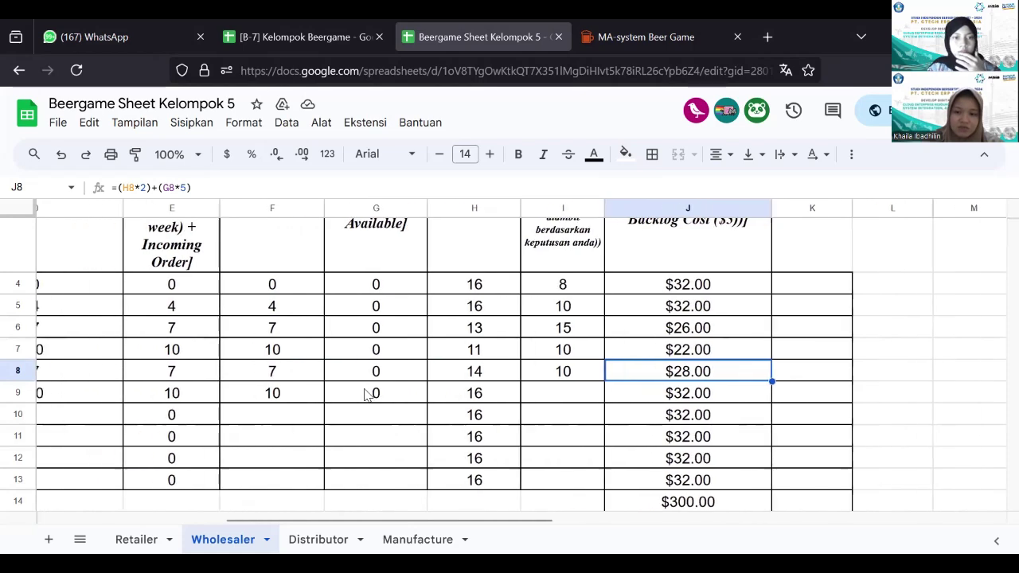
{"action": "scroll", "coordinate": [363, 395], "scroll_direction": "left", "scroll_amount": 1}
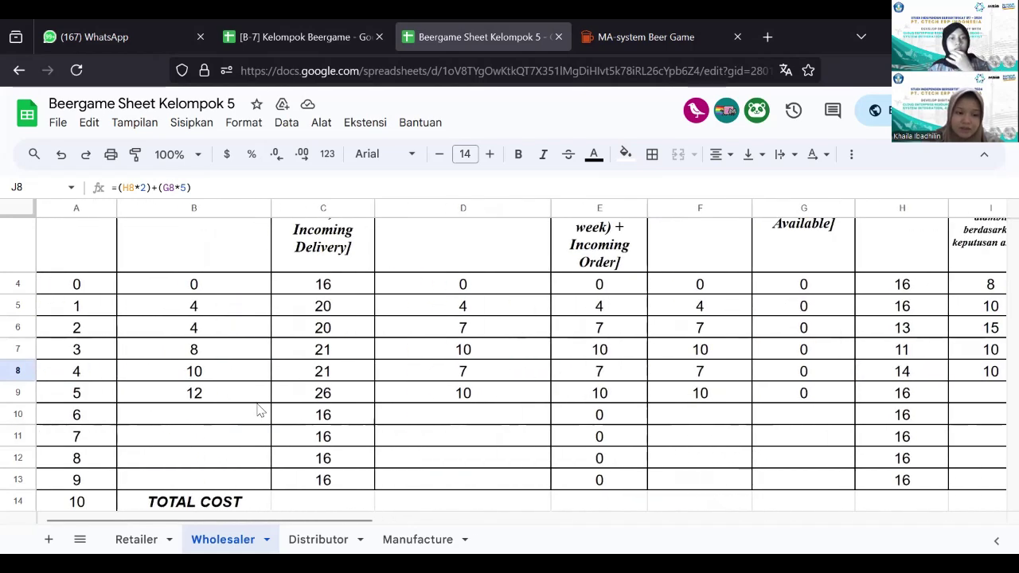
{"action": "scroll", "coordinate": [260, 411], "scroll_direction": "right", "scroll_amount": 3}
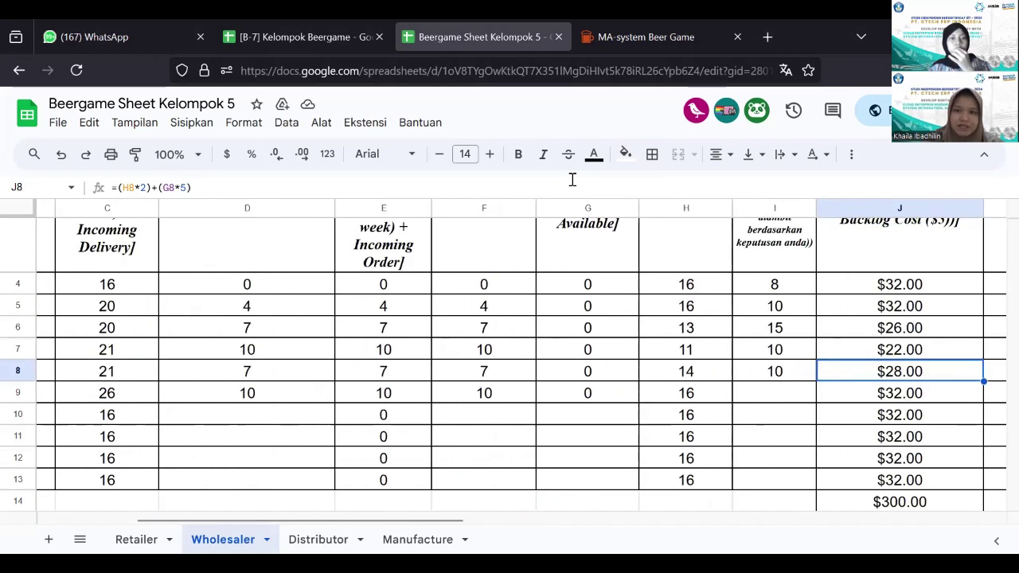
Check the week 6 customer order in the Beer Game and enter 5 as the incoming order in cell D10 of the Wholesaler sheet
{"action": "left_click", "coordinate": [632, 36]}
{"action": "scroll", "coordinate": [432, 229], "scroll_direction": "up", "scroll_amount": 2}
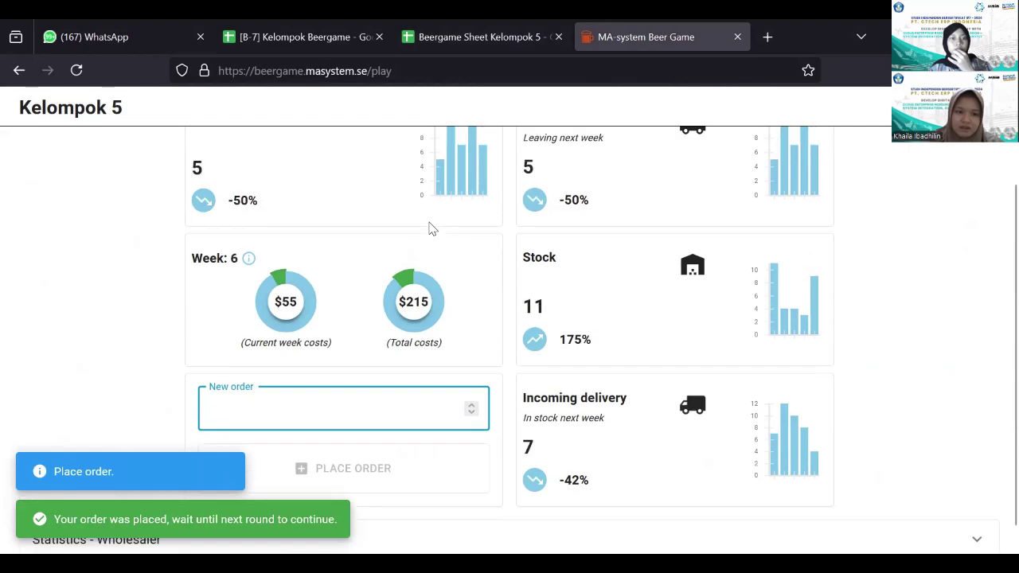
{"action": "scroll", "coordinate": [434, 202], "scroll_direction": "up", "scroll_amount": 1}
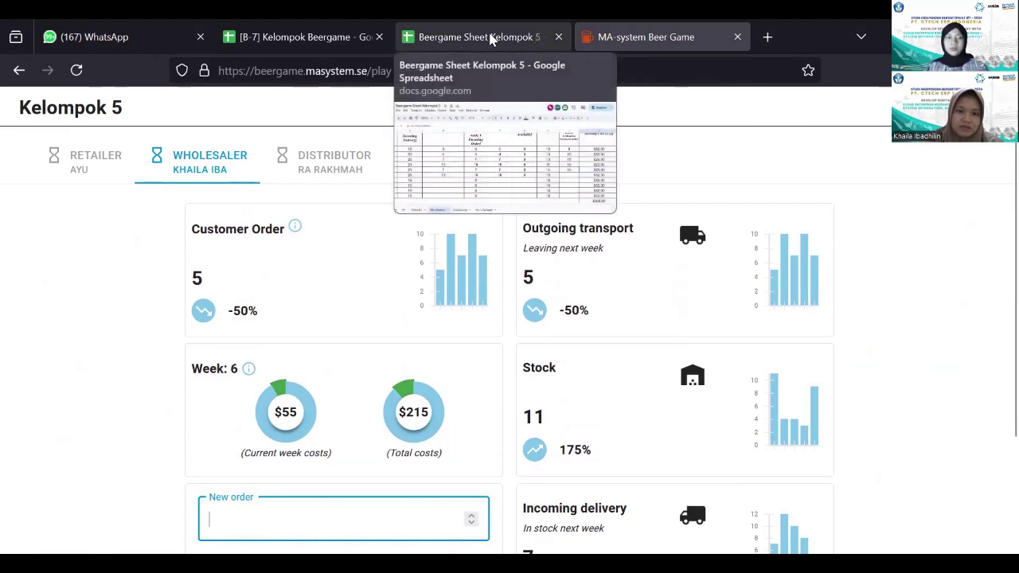
{"action": "left_click", "coordinate": [491, 40]}
{"action": "scroll", "coordinate": [326, 359], "scroll_direction": "down", "scroll_amount": 1}
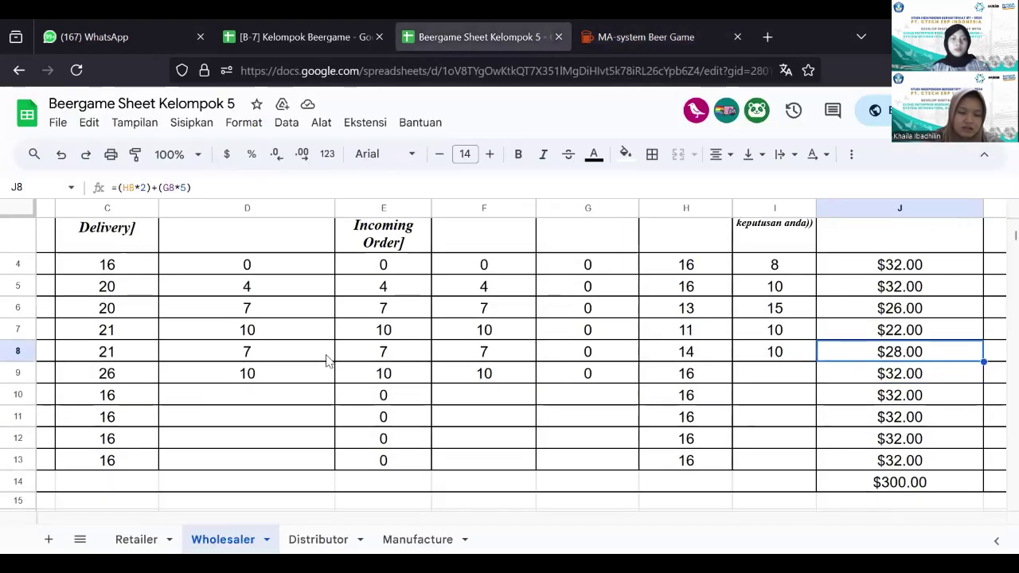
{"action": "scroll", "coordinate": [326, 360], "scroll_direction": "left", "scroll_amount": 3}
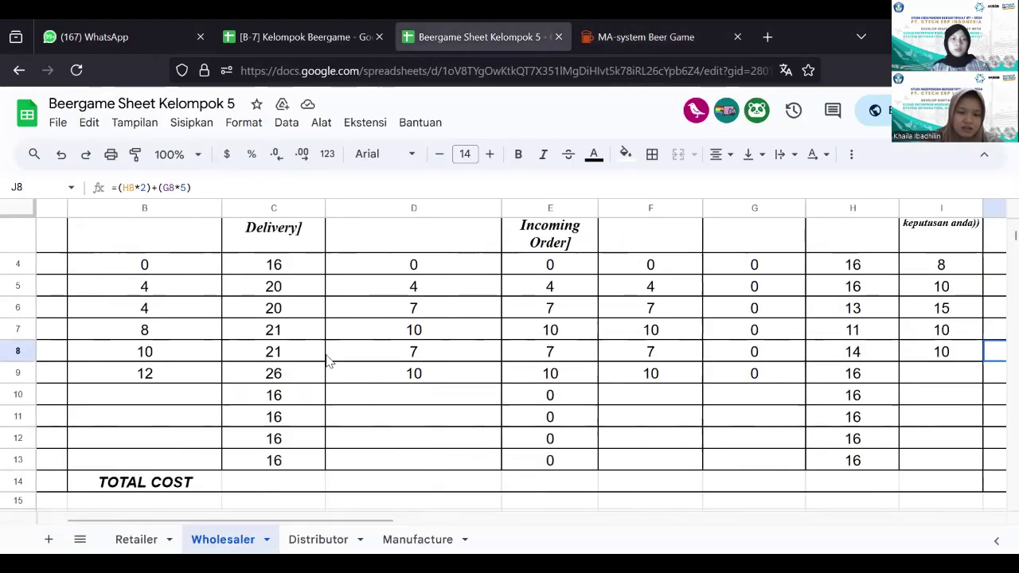
{"action": "left_click", "coordinate": [462, 400]}
{"action": "left_click", "coordinate": [633, 48]}
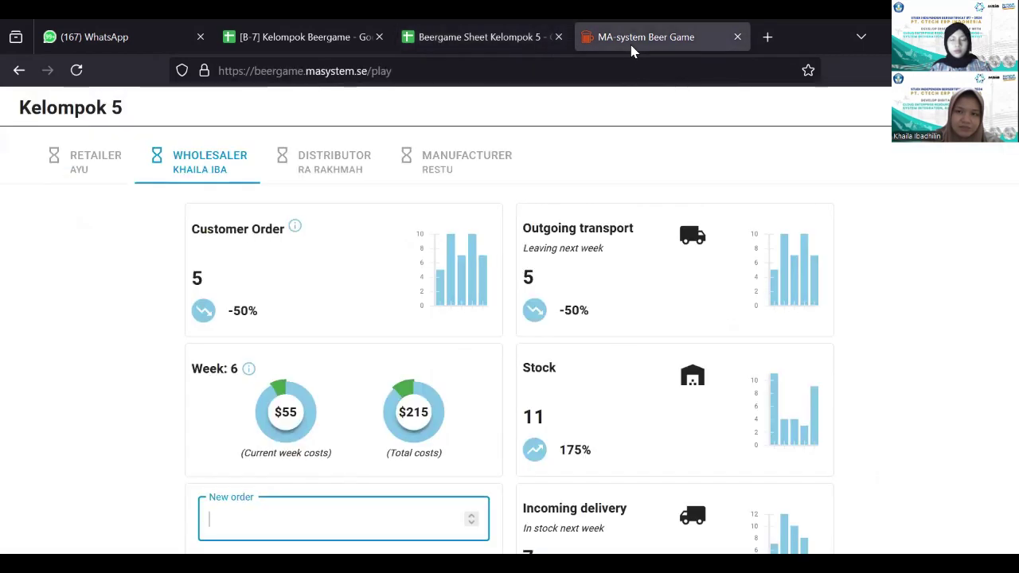
{"action": "scroll", "coordinate": [372, 333], "scroll_direction": "down", "scroll_amount": 1}
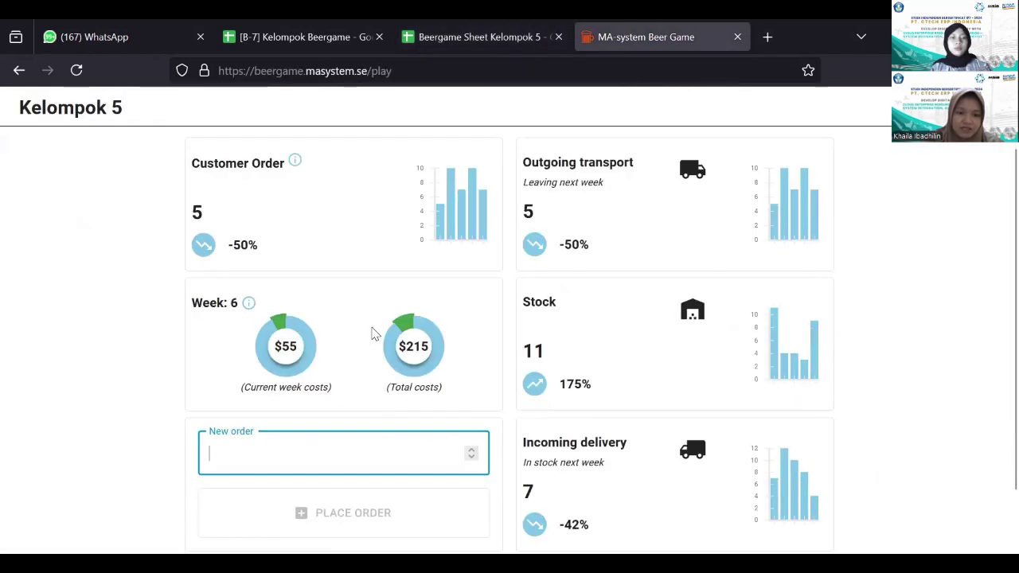
{"action": "left_click", "coordinate": [479, 36]}
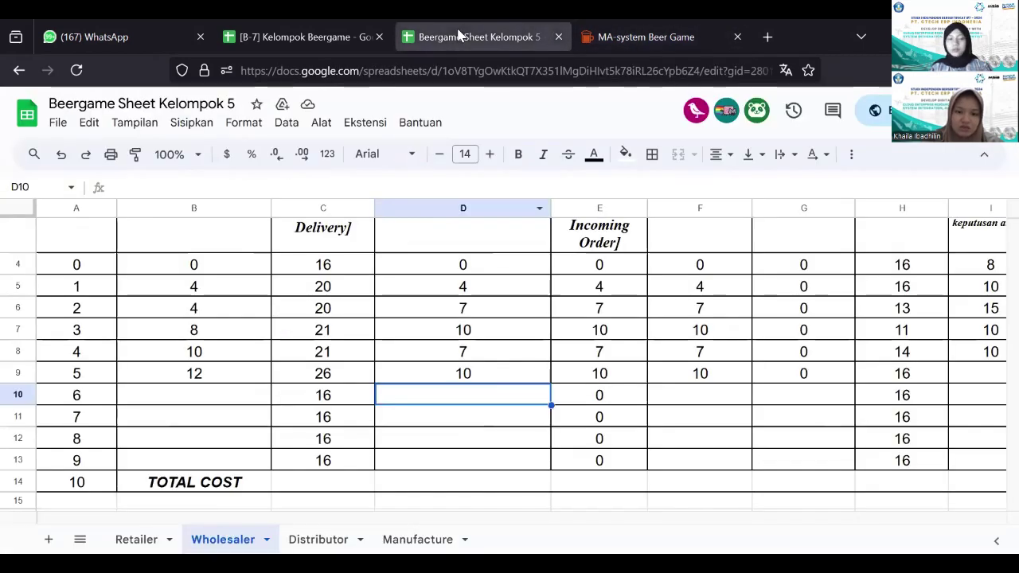
{"action": "type", "text": "5"}
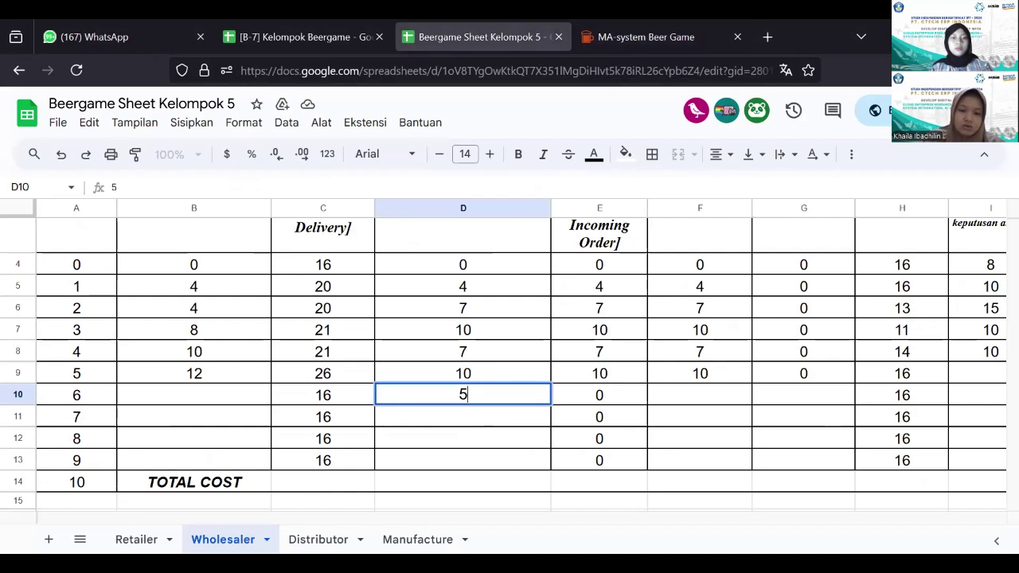
Enter 7 as the week 6 incoming delivery in cell B10
{"action": "left_click", "coordinate": [183, 400]}
{"action": "type", "text": "7"}
{"action": "scroll", "coordinate": [503, 444], "scroll_direction": "right", "scroll_amount": 1}
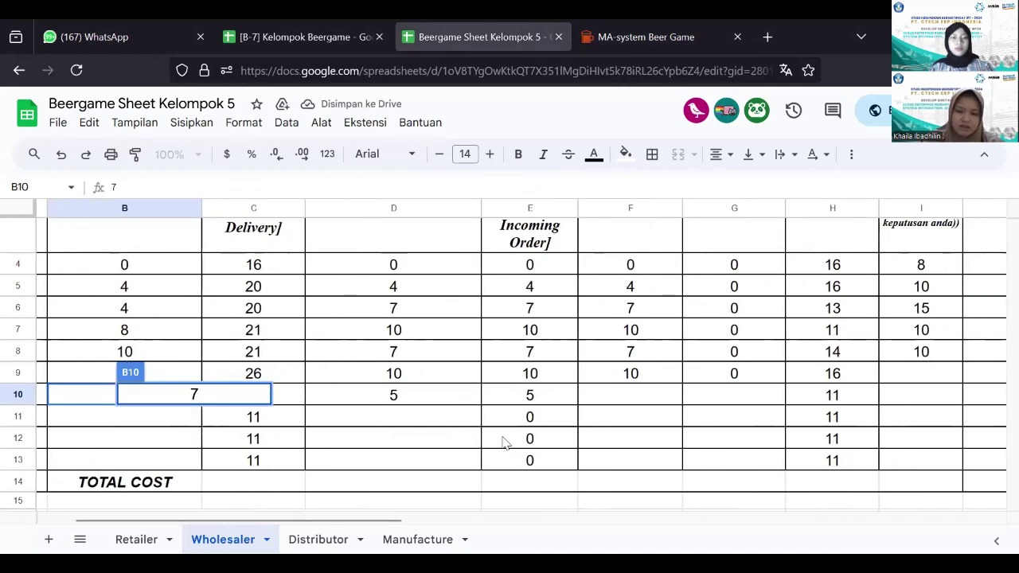
{"action": "key", "text": "Return"}
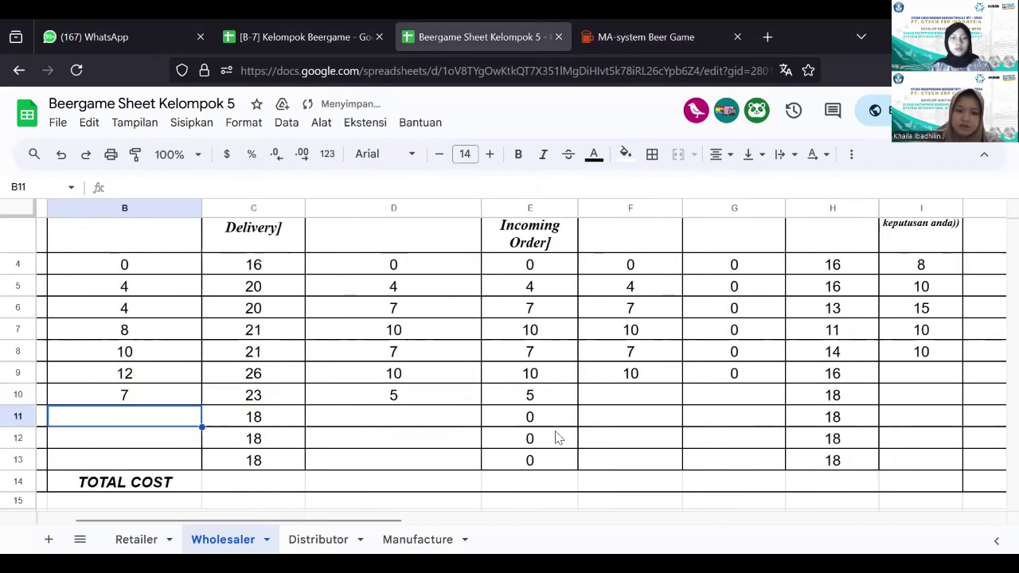
Check the outgoing transport in the Beer Game and enter 5 as the week 6 Your Delivery value in cell F10
{"action": "left_click", "coordinate": [632, 397]}
{"action": "scroll", "coordinate": [632, 450], "scroll_direction": "up", "scroll_amount": 1}
{"action": "scroll", "coordinate": [632, 451], "scroll_direction": "up", "scroll_amount": 5}
{"action": "scroll", "coordinate": [632, 451], "scroll_direction": "down", "scroll_amount": 4}
{"action": "left_click", "coordinate": [633, 35]}
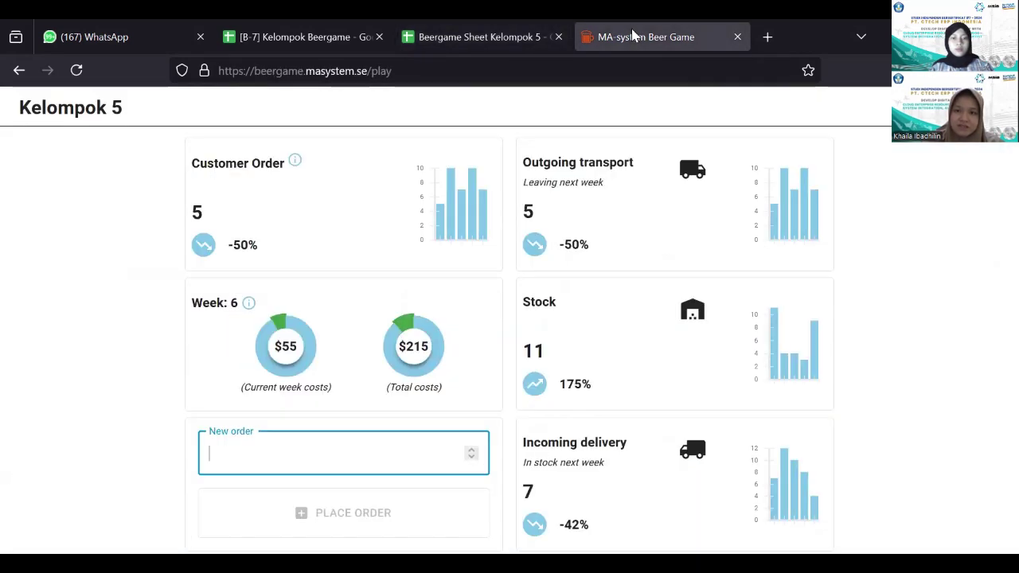
{"action": "left_click", "coordinate": [483, 38]}
{"action": "type", "text": "5"}
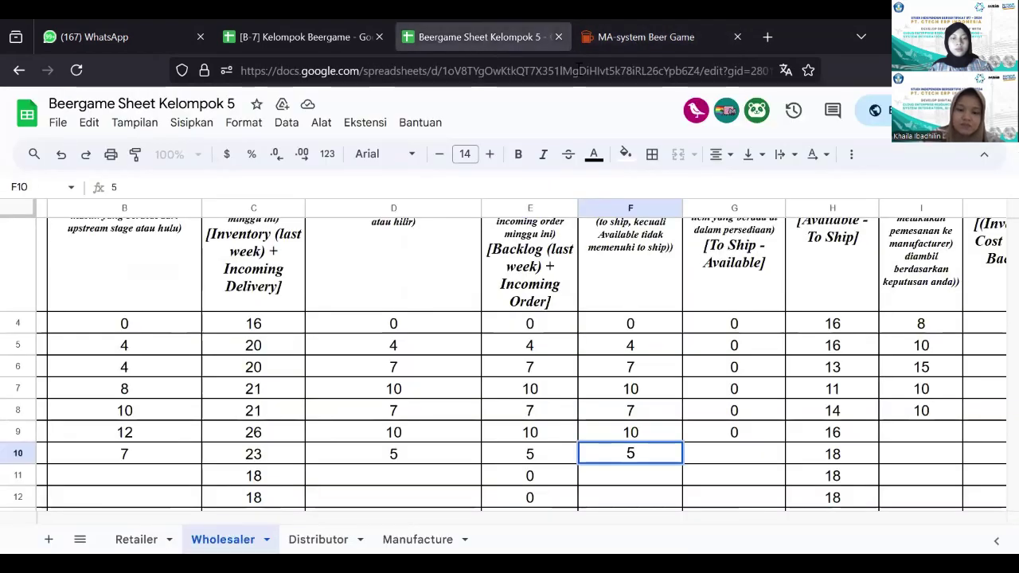
{"action": "key", "text": "Tab"}
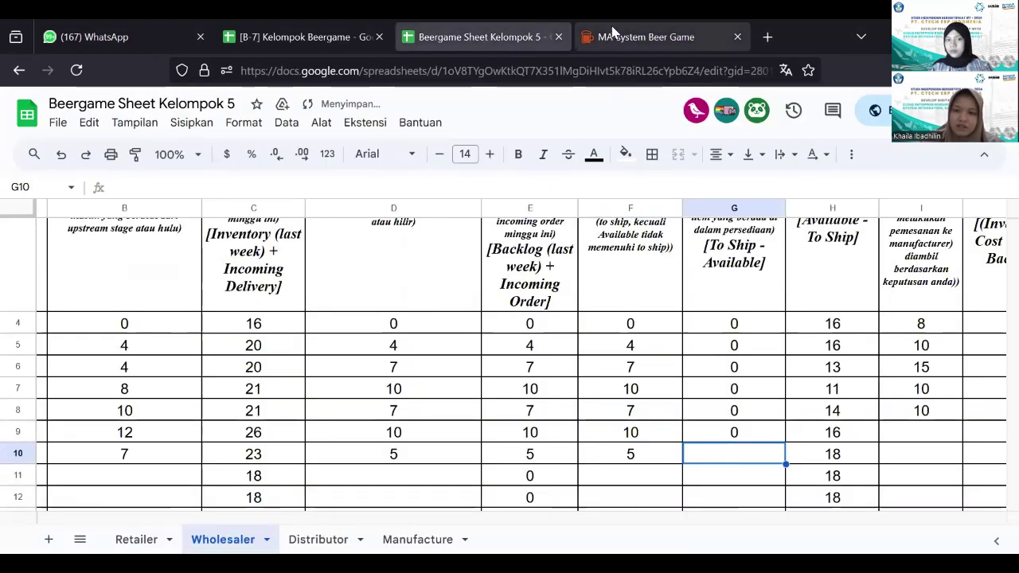
Check the week 6 figures in the Beer Game and enter 0 as the week 6 backlog in cell G10
{"action": "left_click", "coordinate": [612, 38]}
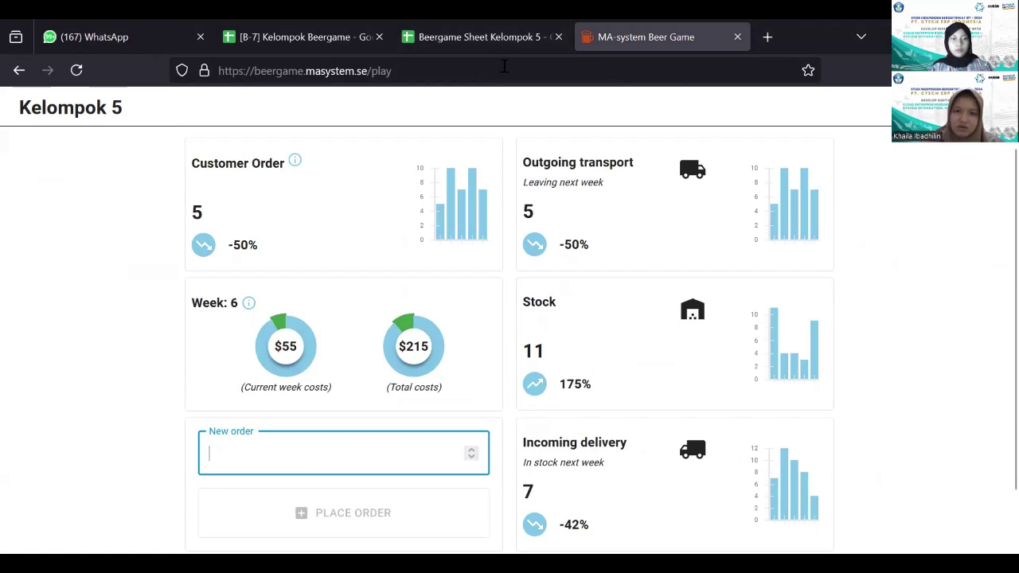
{"action": "left_click", "coordinate": [499, 45]}
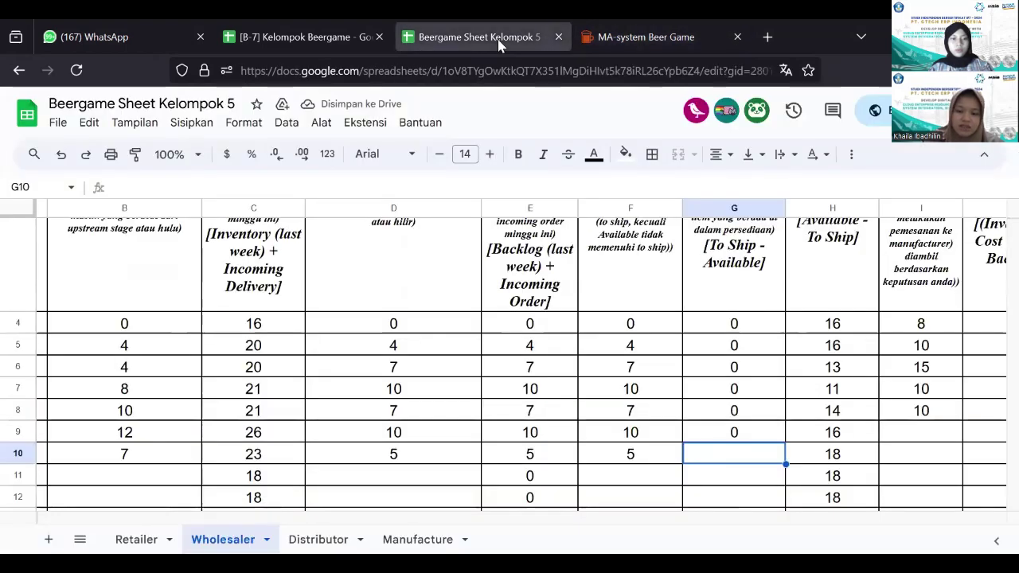
{"action": "type", "text": "0"}
{"action": "scroll", "coordinate": [645, 337], "scroll_direction": "right", "scroll_amount": 3}
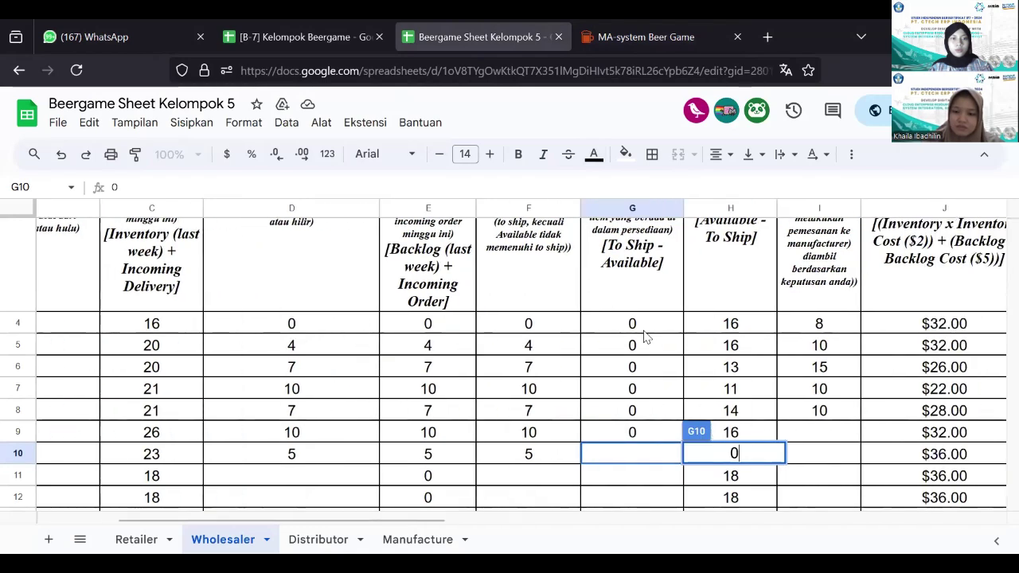
{"action": "key", "text": "Return"}
{"action": "scroll", "coordinate": [791, 449], "scroll_direction": "right", "scroll_amount": 2}
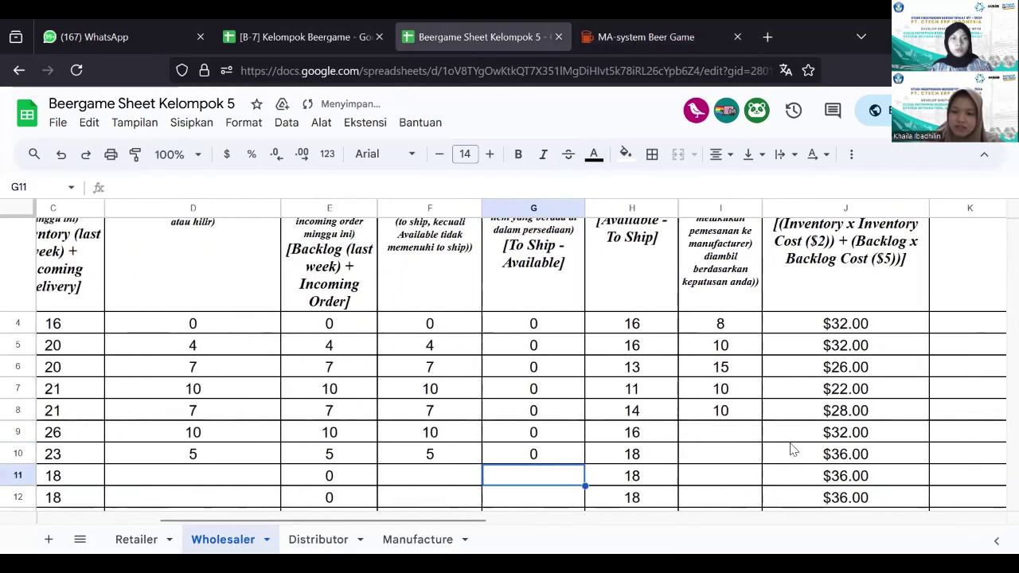
Examine the Outgoing Order and Cost columns of the Wholesaler sheet against the weekly delivery, order and inventory figures
{"action": "left_click", "coordinate": [733, 437]}
{"action": "scroll", "coordinate": [734, 453], "scroll_direction": "up", "scroll_amount": 3}
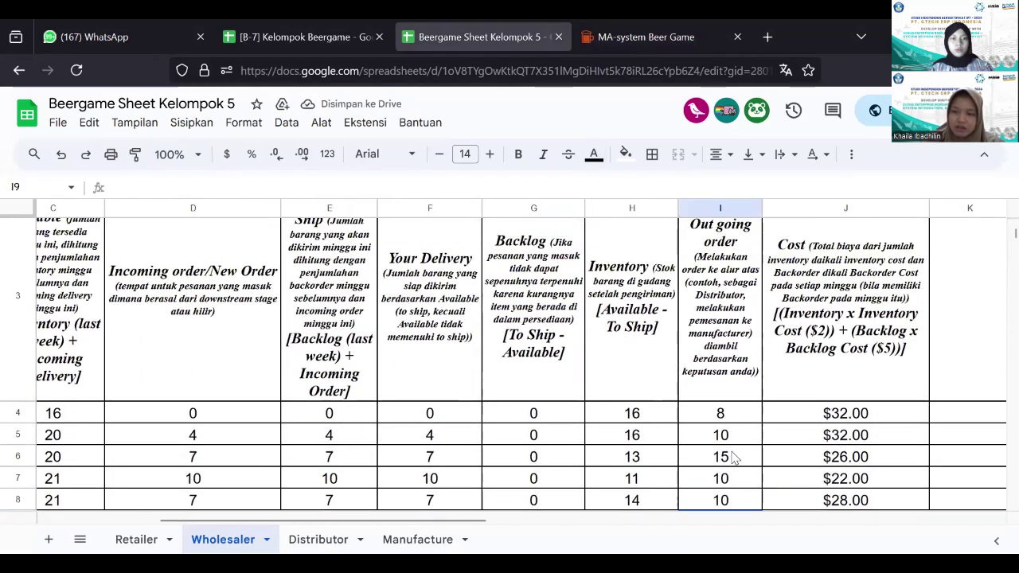
{"action": "scroll", "coordinate": [734, 457], "scroll_direction": "down", "scroll_amount": 2}
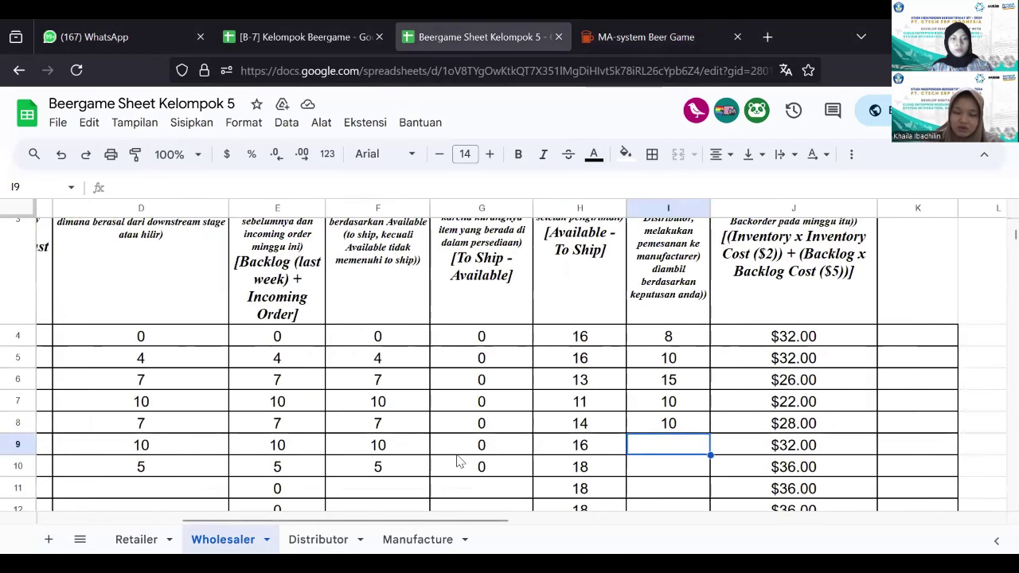
{"action": "scroll", "coordinate": [459, 462], "scroll_direction": "left", "scroll_amount": 4}
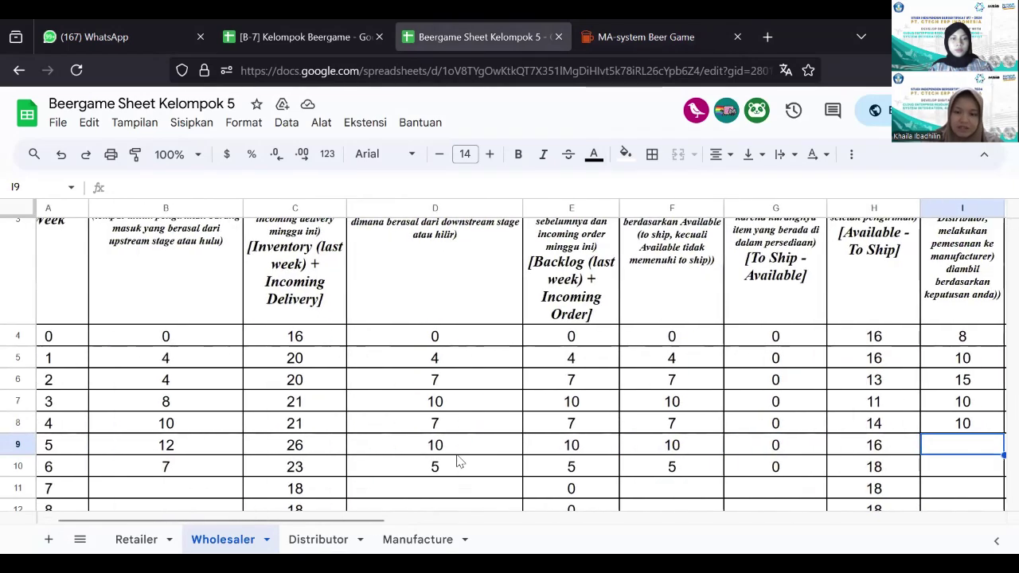
{"action": "scroll", "coordinate": [697, 494], "scroll_direction": "right", "scroll_amount": 3}
{"action": "scroll", "coordinate": [698, 493], "scroll_direction": "right", "scroll_amount": 3}
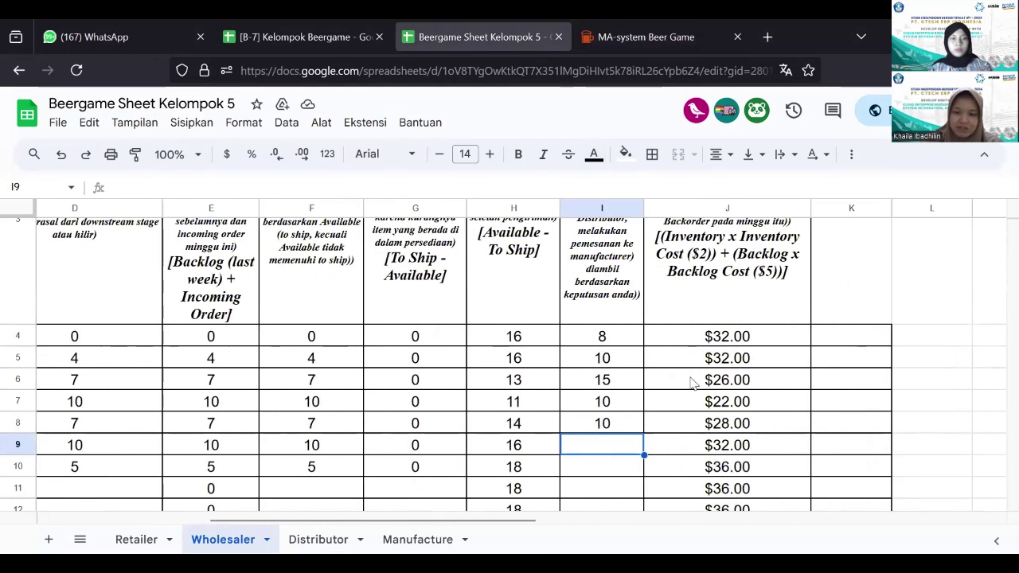
{"action": "scroll", "coordinate": [692, 384], "scroll_direction": "up", "scroll_amount": 1}
{"action": "scroll", "coordinate": [692, 384], "scroll_direction": "up", "scroll_amount": 1}
{"action": "scroll", "coordinate": [693, 385], "scroll_direction": "down", "scroll_amount": 2}
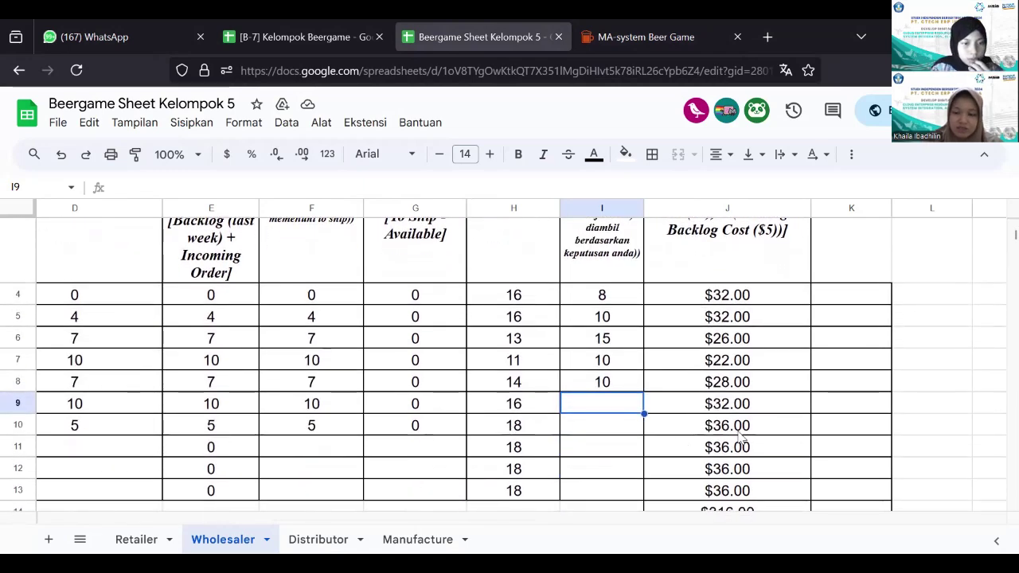
{"action": "scroll", "coordinate": [740, 436], "scroll_direction": "up", "scroll_amount": 2}
{"action": "scroll", "coordinate": [740, 438], "scroll_direction": "down", "scroll_amount": 2}
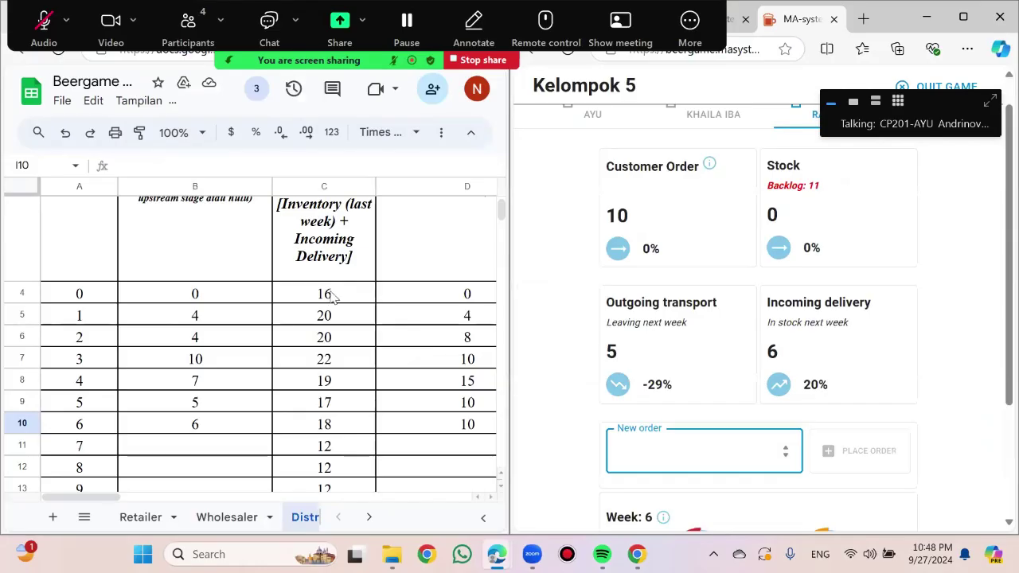
Examine the Distributor sheet's incoming delivery, available and incoming order columns alongside the distributor's week 6 figures in the Beer Game
{"action": "scroll", "coordinate": [334, 296], "scroll_direction": "up", "scroll_amount": 1}
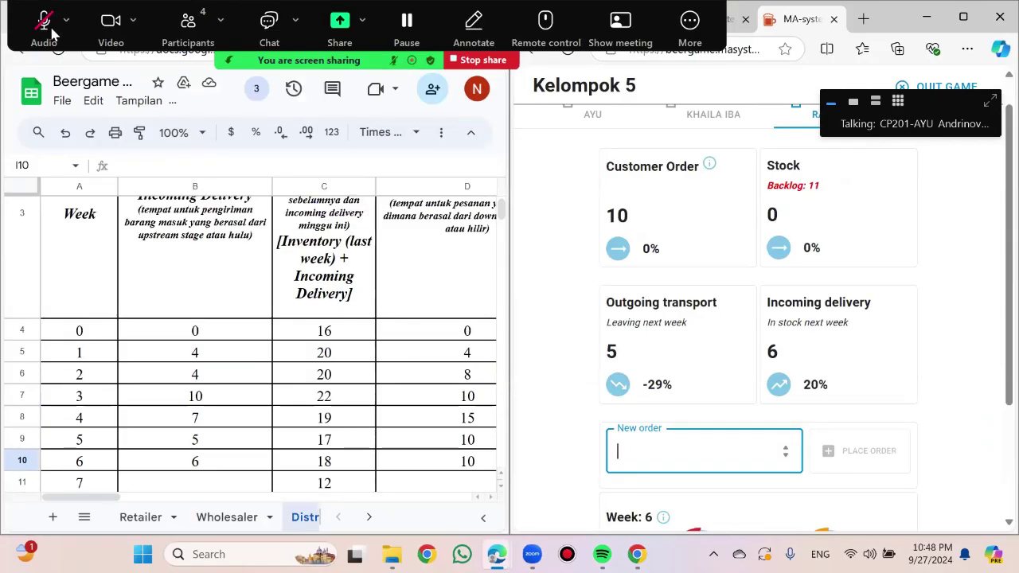
{"action": "scroll", "coordinate": [295, 348], "scroll_direction": "down", "scroll_amount": 2}
{"action": "scroll", "coordinate": [295, 351], "scroll_direction": "down", "scroll_amount": 1}
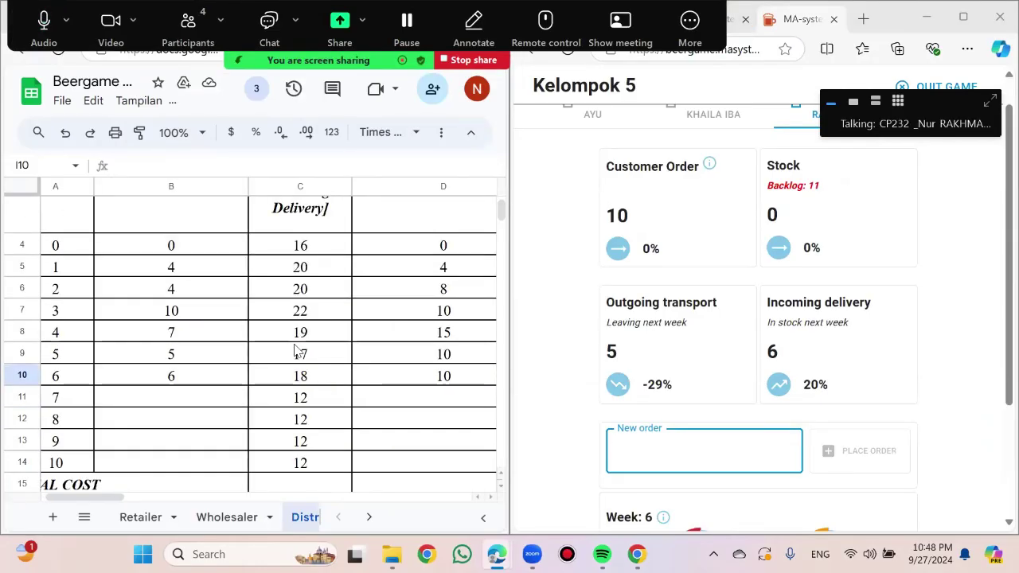
{"action": "scroll", "coordinate": [296, 351], "scroll_direction": "up", "scroll_amount": 1}
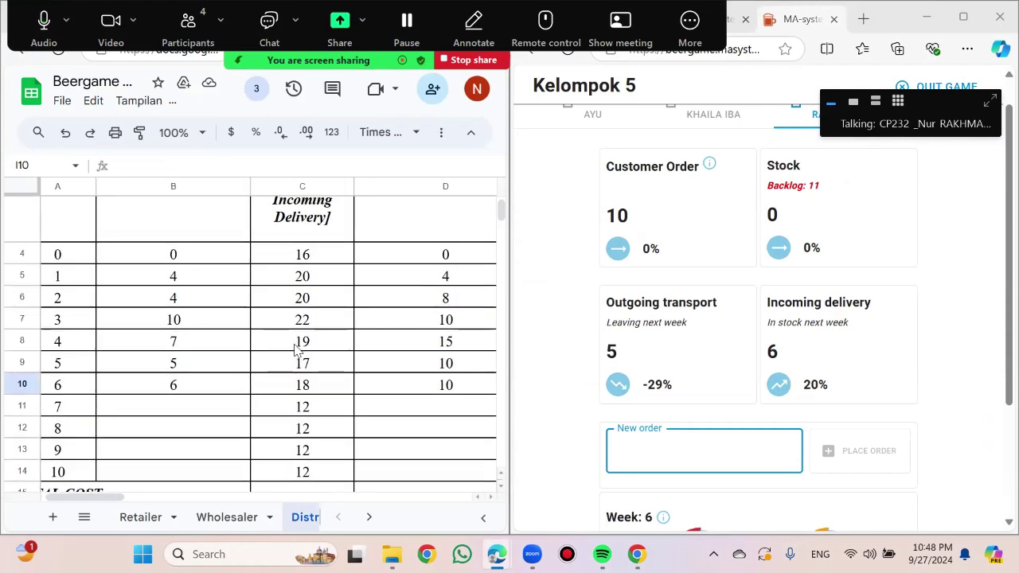
{"action": "scroll", "coordinate": [295, 350], "scroll_direction": "up", "scroll_amount": 1}
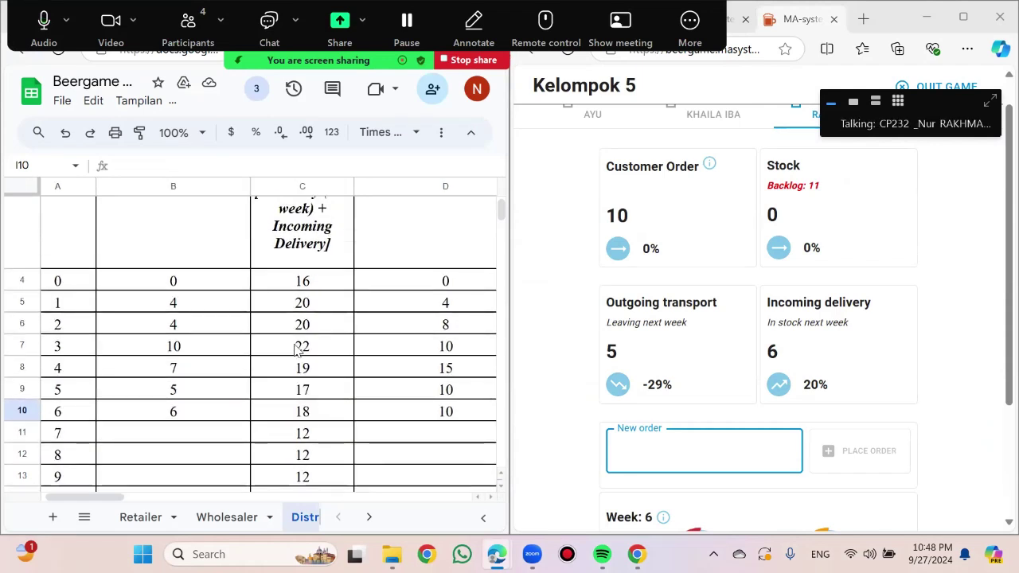
{"action": "scroll", "coordinate": [295, 350], "scroll_direction": "right", "scroll_amount": 1}
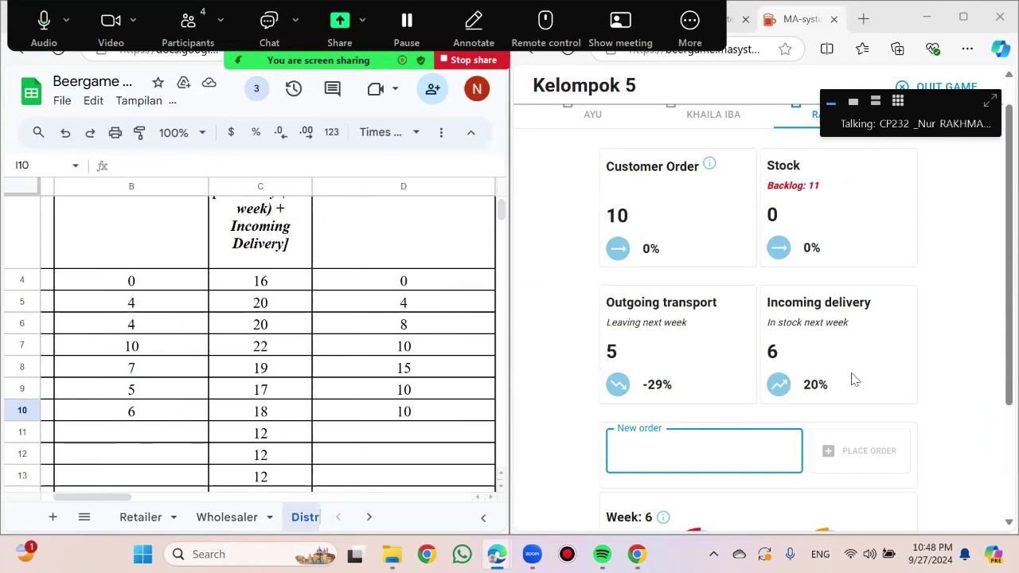
{"action": "scroll", "coordinate": [402, 424], "scroll_direction": "right", "scroll_amount": 2}
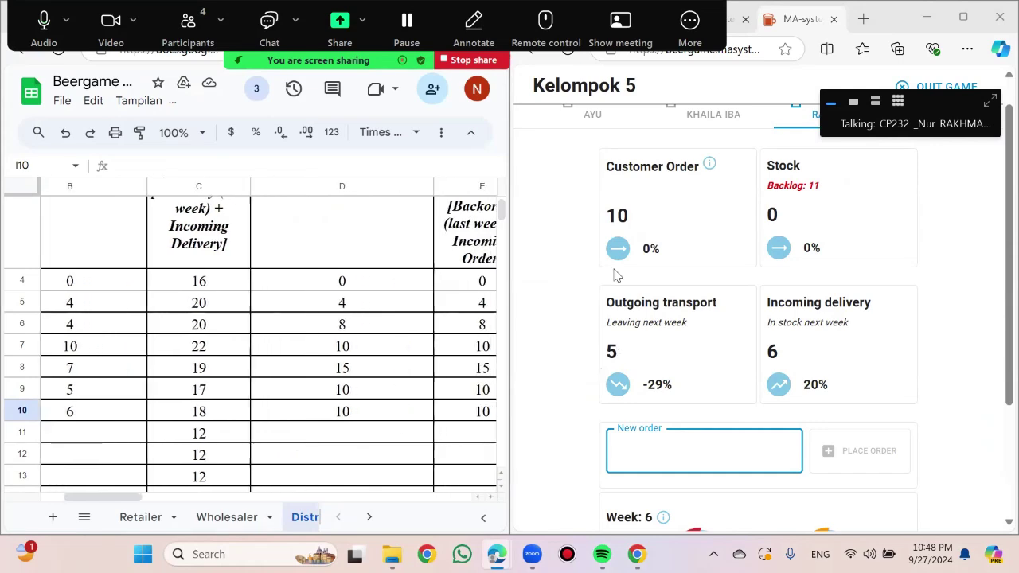
{"action": "scroll", "coordinate": [415, 367], "scroll_direction": "up", "scroll_amount": 2}
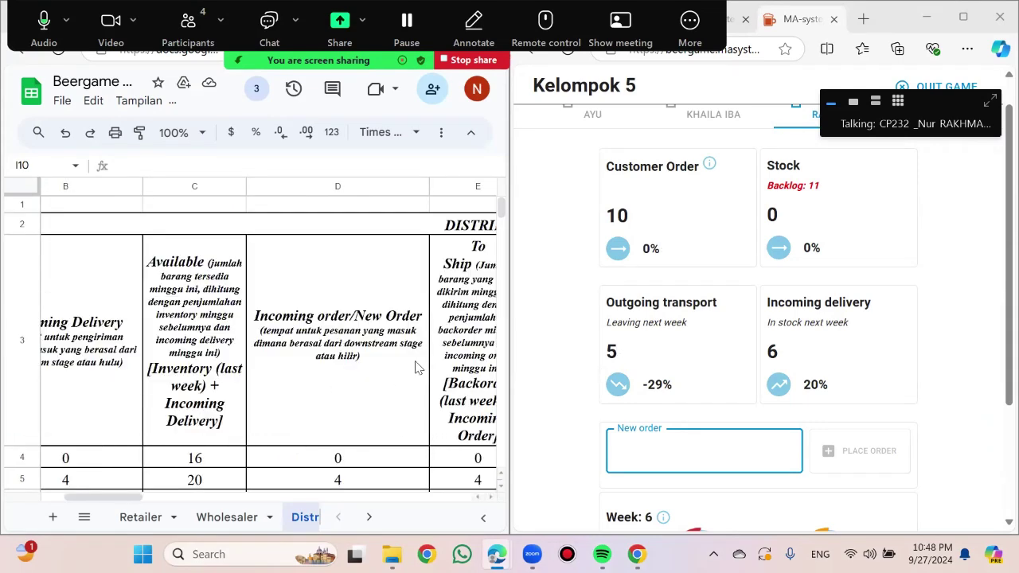
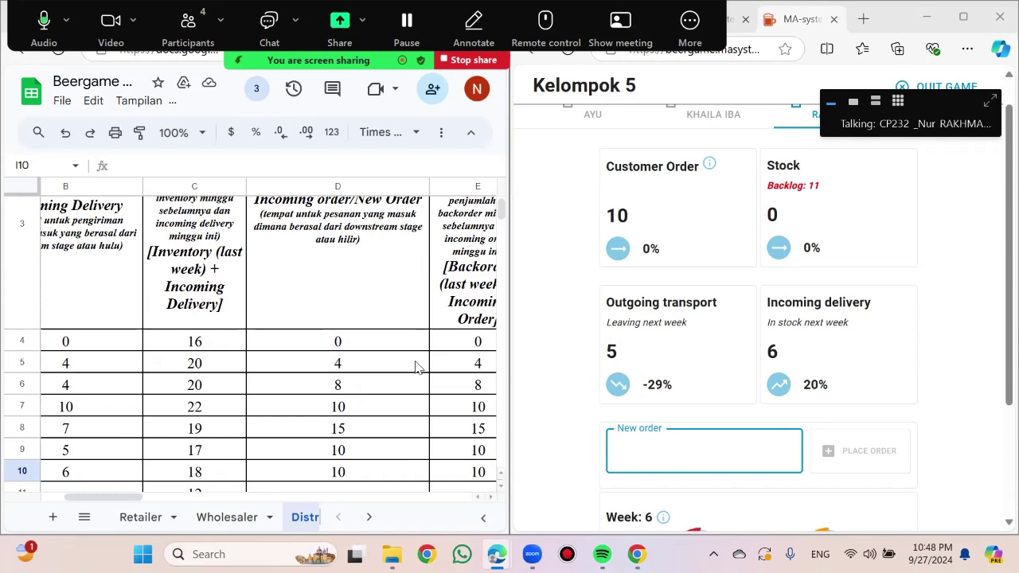
Compare the Distributor sheet's week 6 row across the delivery, backlog, inventory and outgoing order columns
{"action": "scroll", "coordinate": [357, 374], "scroll_direction": "left", "scroll_amount": 2}
{"action": "scroll", "coordinate": [357, 374], "scroll_direction": "down", "scroll_amount": 3}
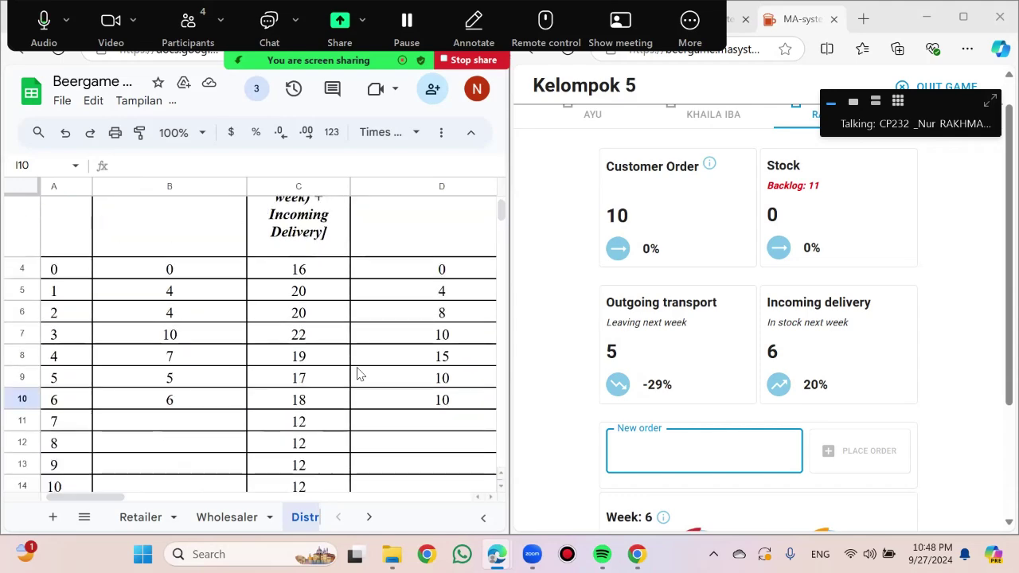
{"action": "scroll", "coordinate": [357, 374], "scroll_direction": "right", "scroll_amount": 6}
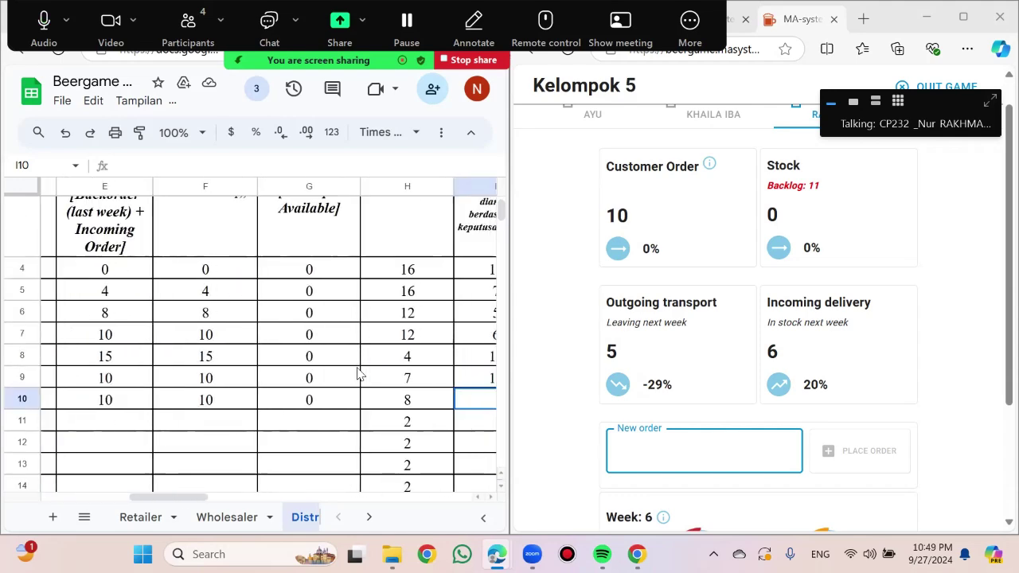
{"action": "scroll", "coordinate": [358, 374], "scroll_direction": "right", "scroll_amount": 1}
{"action": "scroll", "coordinate": [357, 374], "scroll_direction": "left", "scroll_amount": 5}
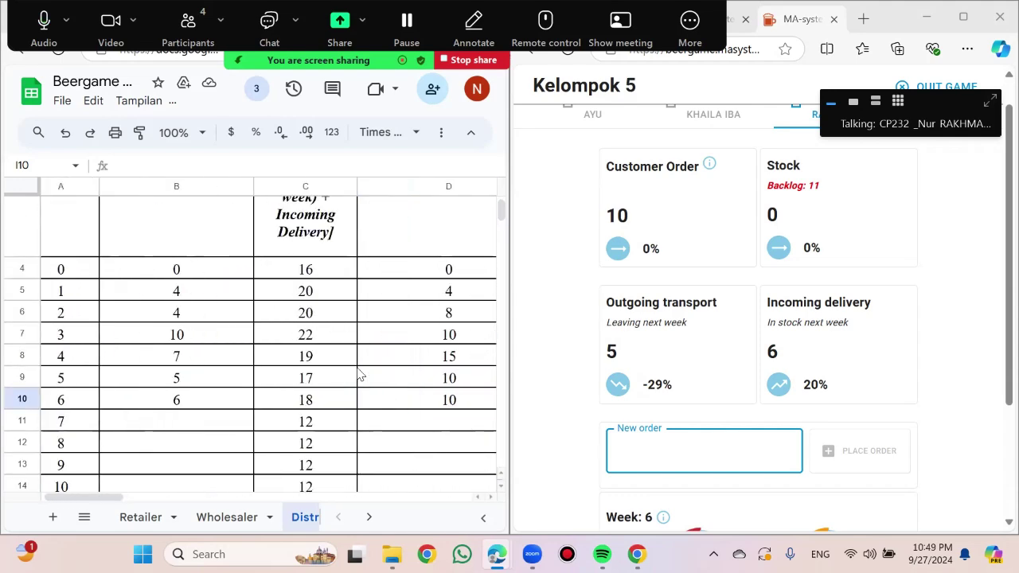
{"action": "scroll", "coordinate": [357, 374], "scroll_direction": "right", "scroll_amount": 4}
{"action": "scroll", "coordinate": [357, 374], "scroll_direction": "right", "scroll_amount": 2}
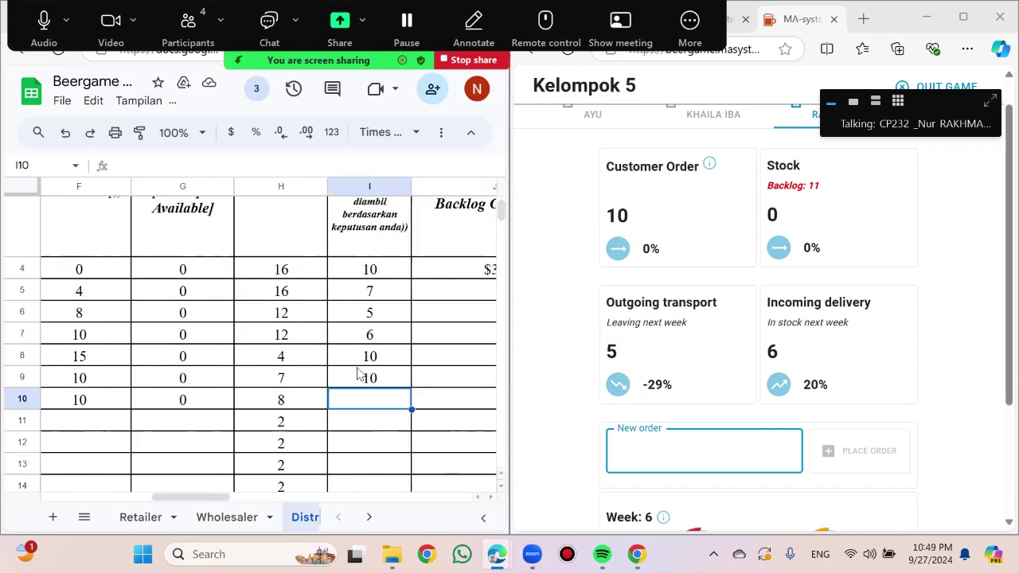
{"action": "scroll", "coordinate": [357, 374], "scroll_direction": "left", "scroll_amount": 6}
{"action": "scroll", "coordinate": [358, 374], "scroll_direction": "right", "scroll_amount": 6}
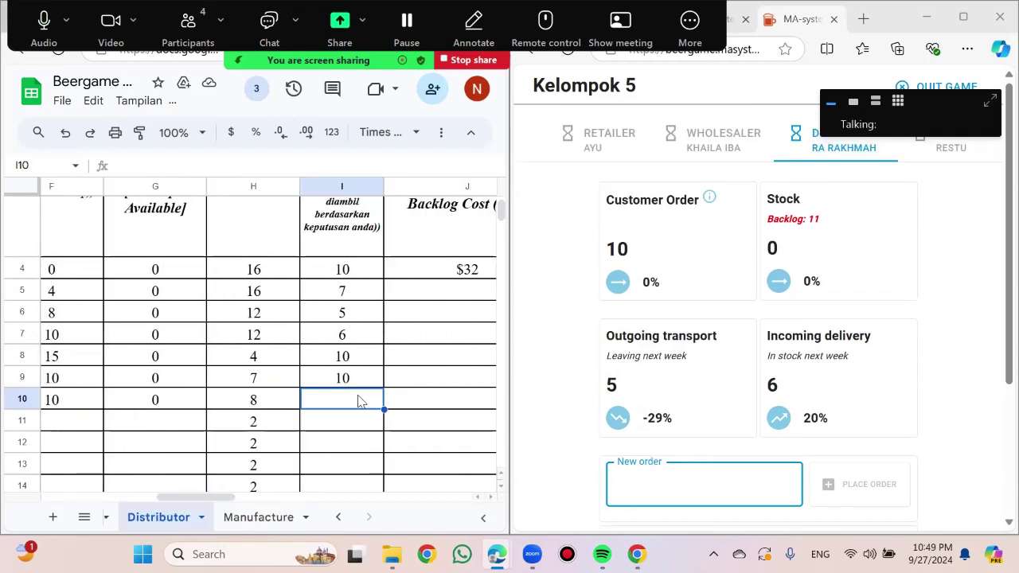
Place the distributor's week 6 order of 10 in the Beer Game
{"action": "scroll", "coordinate": [357, 402], "scroll_direction": "left", "scroll_amount": 1}
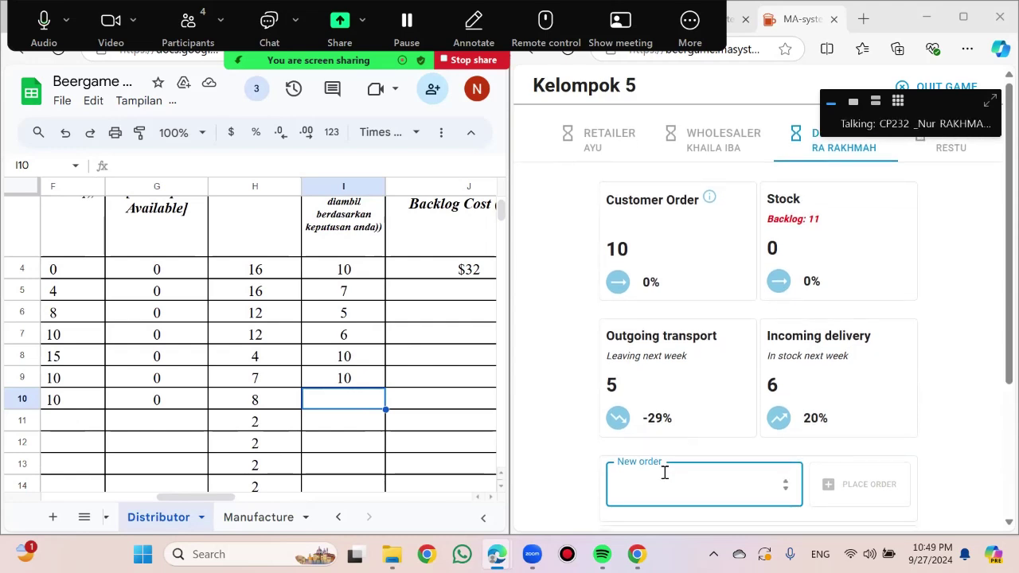
{"action": "type", "text": "10"}
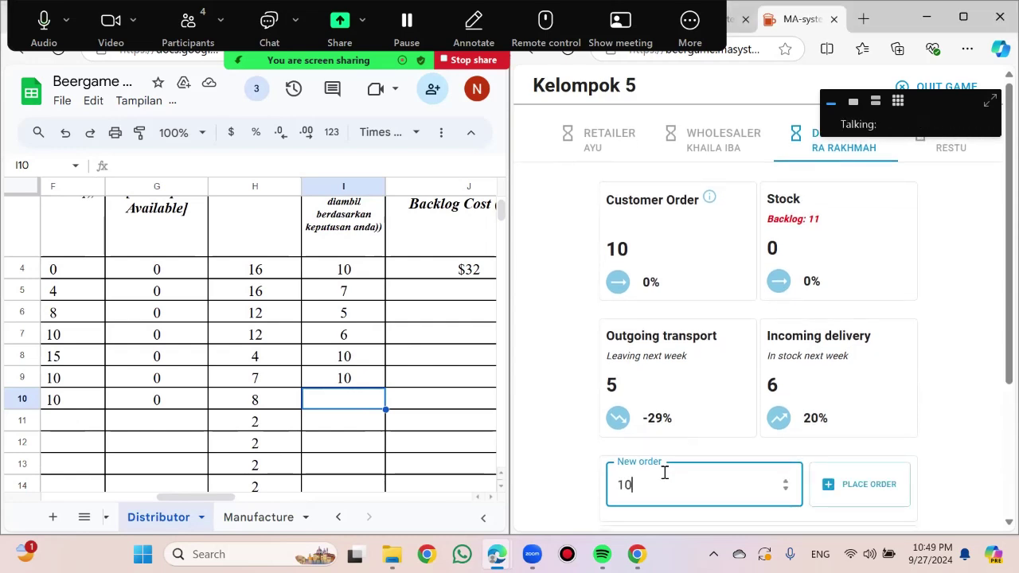
{"action": "left_click", "coordinate": [842, 484]}
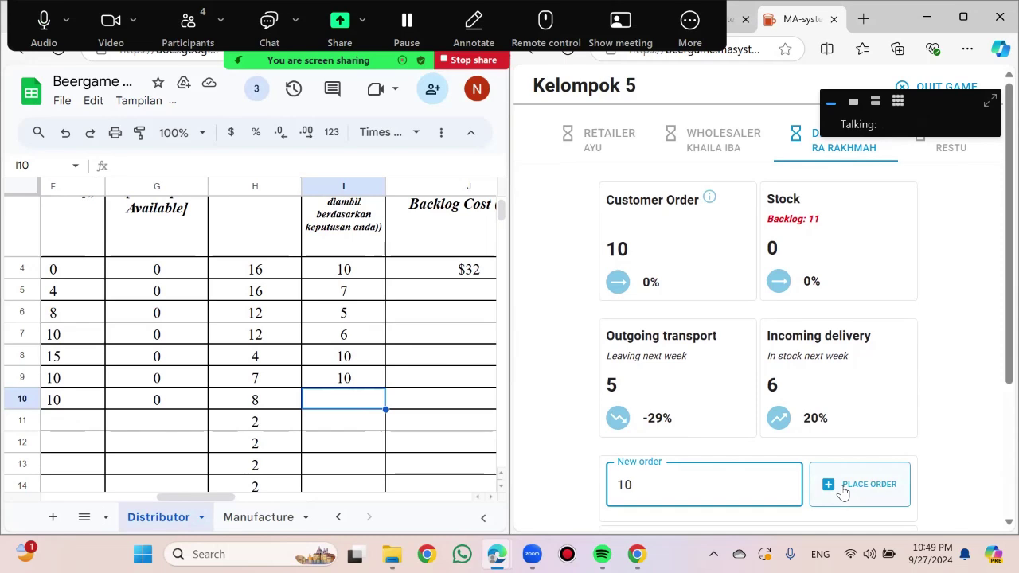
Review the weekly rows of the Distributor sheet and compare them with the deliveries, orders and inventory in the Wholesaler sheet
{"action": "scroll", "coordinate": [275, 407], "scroll_direction": "left", "scroll_amount": 5}
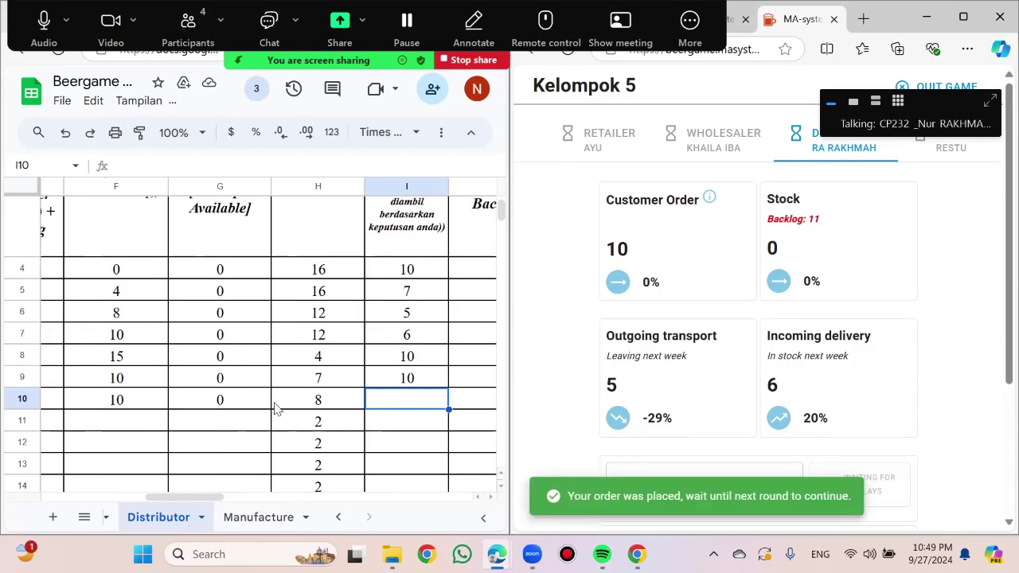
{"action": "scroll", "coordinate": [274, 406], "scroll_direction": "left", "scroll_amount": 2}
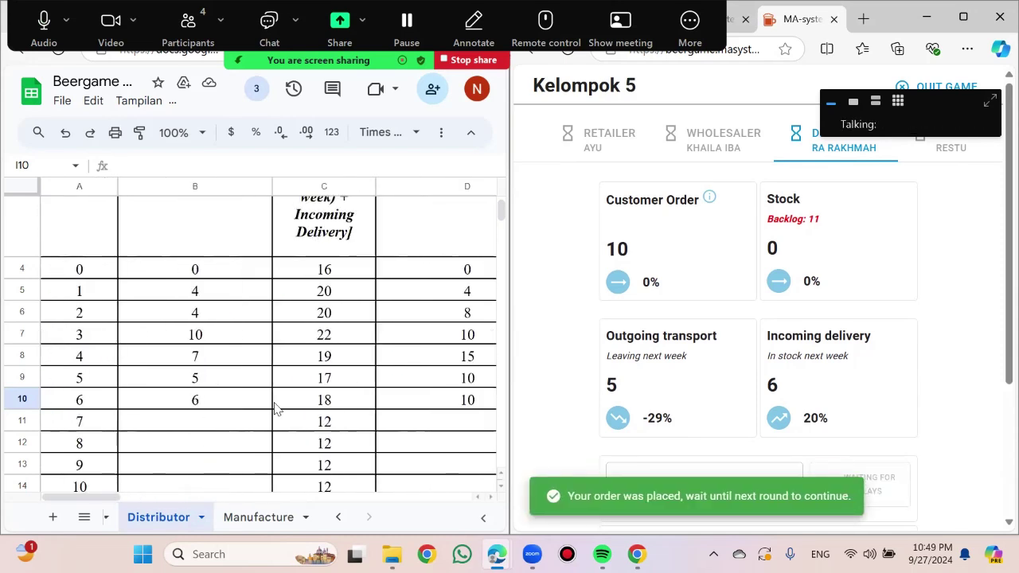
{"action": "scroll", "coordinate": [275, 407], "scroll_direction": "up", "scroll_amount": 1}
{"action": "scroll", "coordinate": [275, 406], "scroll_direction": "down", "scroll_amount": 1}
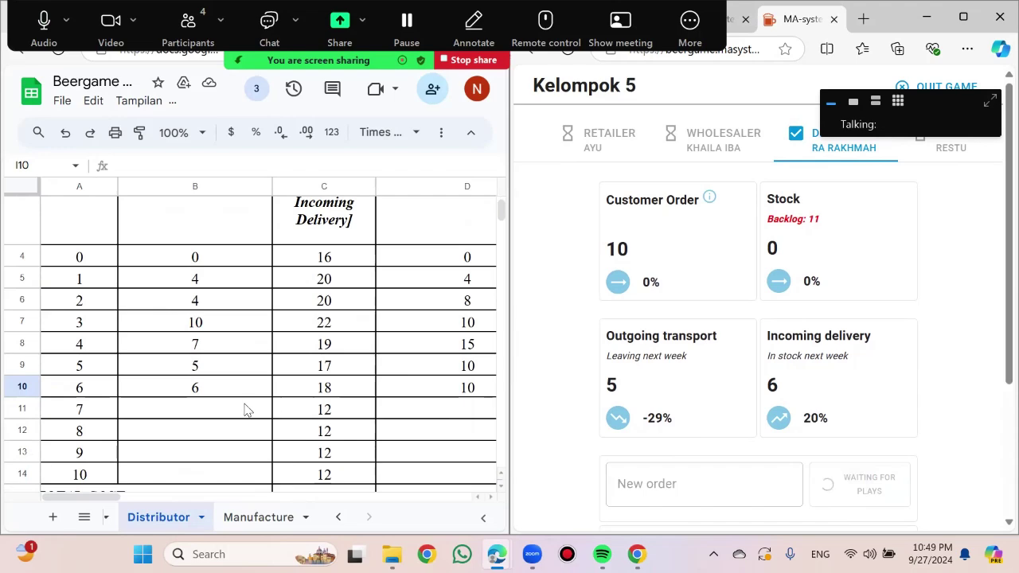
{"action": "scroll", "coordinate": [179, 532], "scroll_direction": "left", "scroll_amount": 2}
{"action": "left_click", "coordinate": [191, 518]}
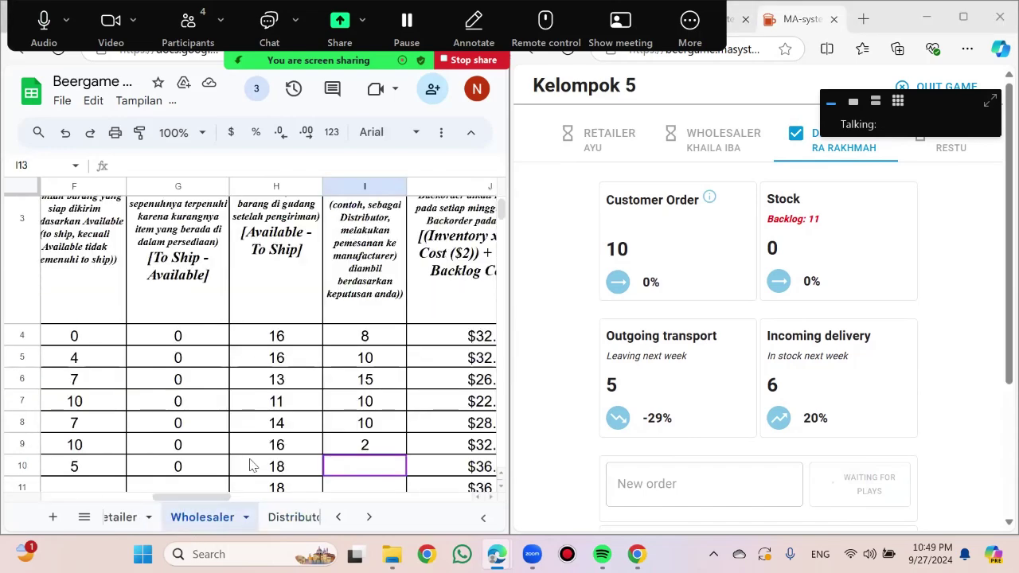
{"action": "scroll", "coordinate": [251, 466], "scroll_direction": "down", "scroll_amount": 1}
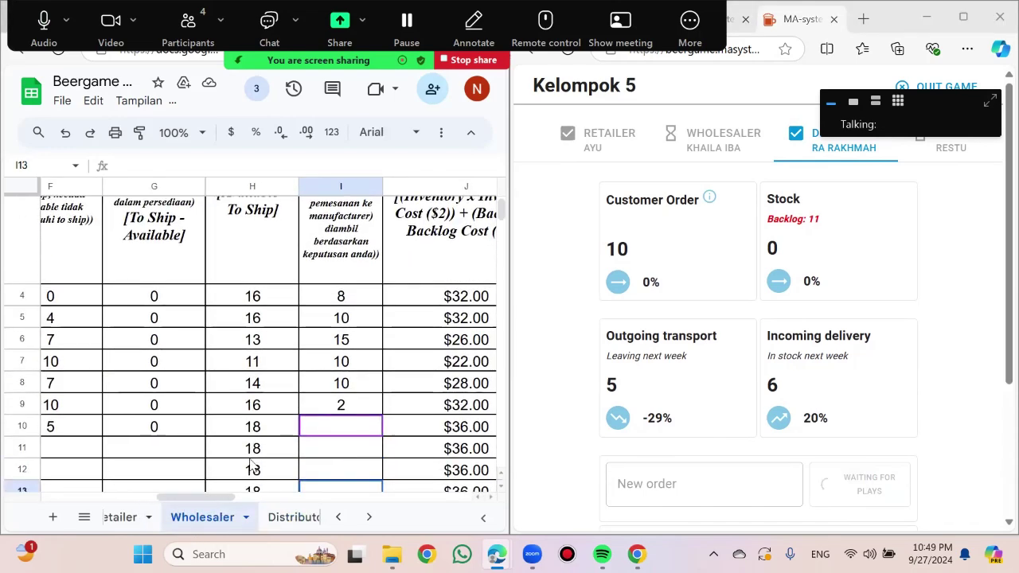
{"action": "scroll", "coordinate": [252, 466], "scroll_direction": "left", "scroll_amount": 5}
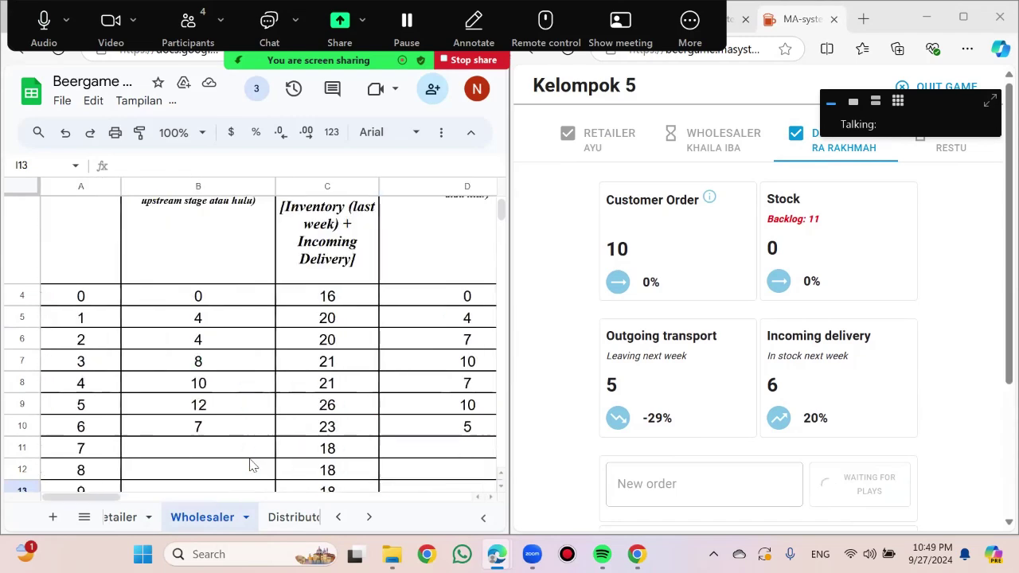
{"action": "scroll", "coordinate": [301, 463], "scroll_direction": "right", "scroll_amount": 5}
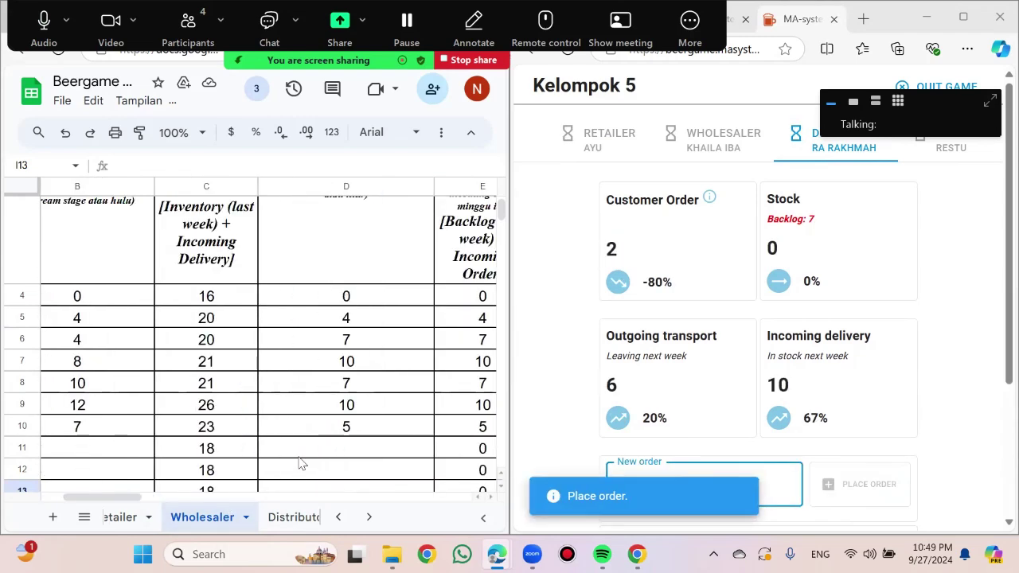
Record an incoming delivery of 10 for week 7 in the Distributor sheet
{"action": "left_click", "coordinate": [286, 516]}
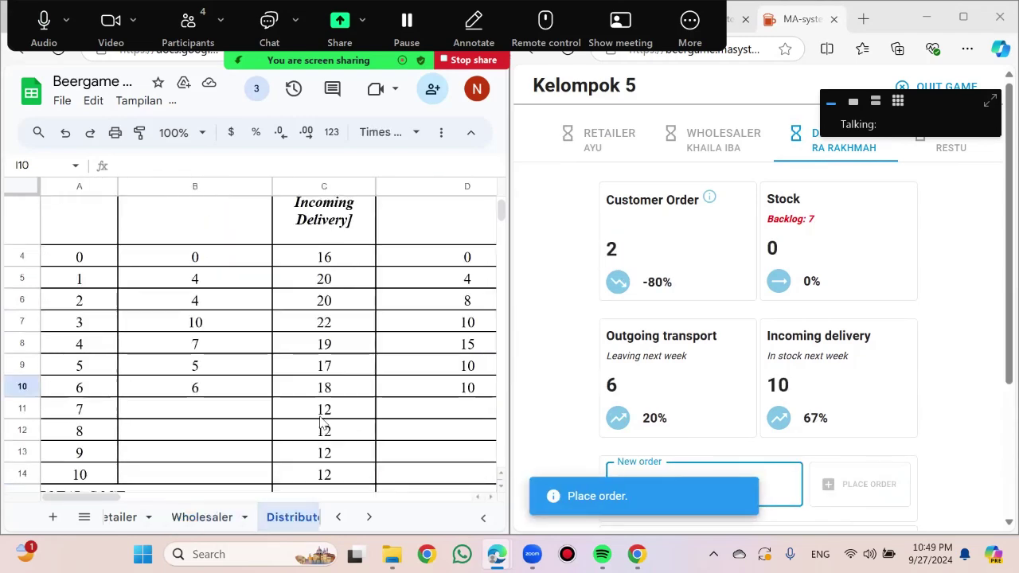
{"action": "scroll", "coordinate": [322, 424], "scroll_direction": "right", "scroll_amount": 2}
{"action": "scroll", "coordinate": [322, 422], "scroll_direction": "up", "scroll_amount": 1}
{"action": "scroll", "coordinate": [322, 422], "scroll_direction": "down", "scroll_amount": 1}
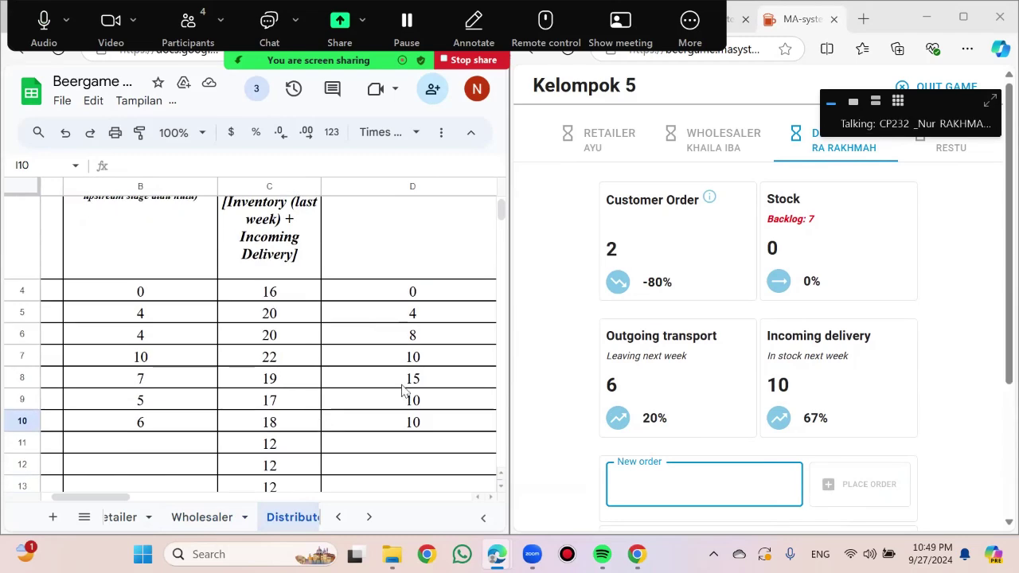
{"action": "scroll", "coordinate": [222, 394], "scroll_direction": "left", "scroll_amount": 2}
{"action": "scroll", "coordinate": [221, 395], "scroll_direction": "up", "scroll_amount": 2}
{"action": "scroll", "coordinate": [220, 393], "scroll_direction": "down", "scroll_amount": 2}
{"action": "left_click", "coordinate": [197, 434]}
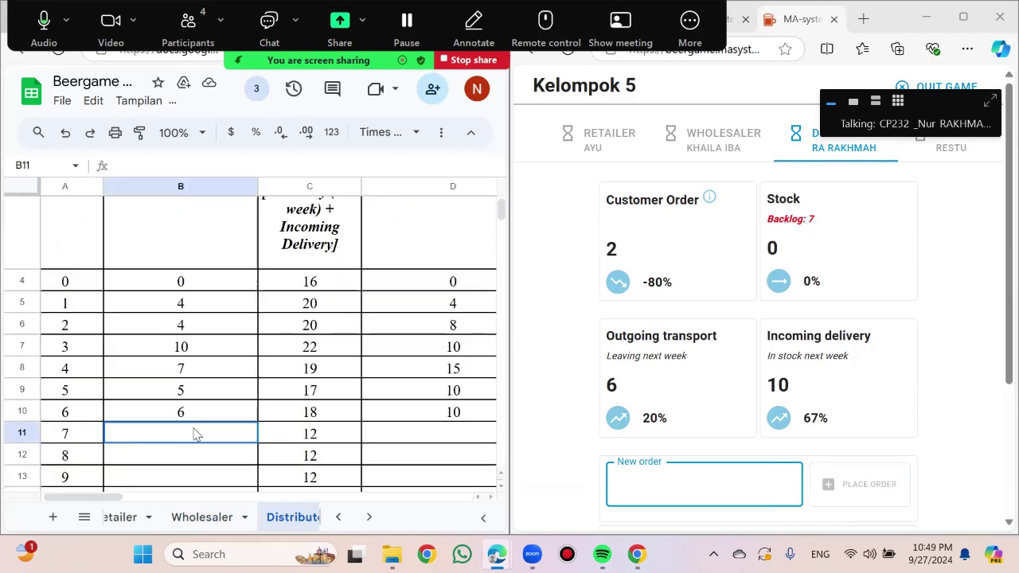
{"action": "type", "text": "10"}
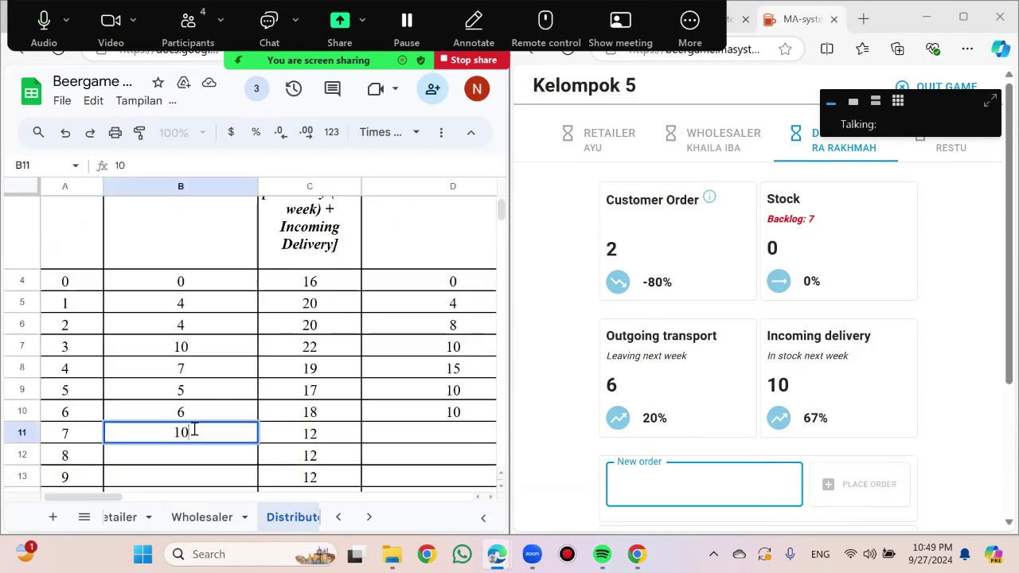
Enter an incoming order of 2 for week 7 in the Distributor sheet
{"action": "left_click", "coordinate": [458, 437]}
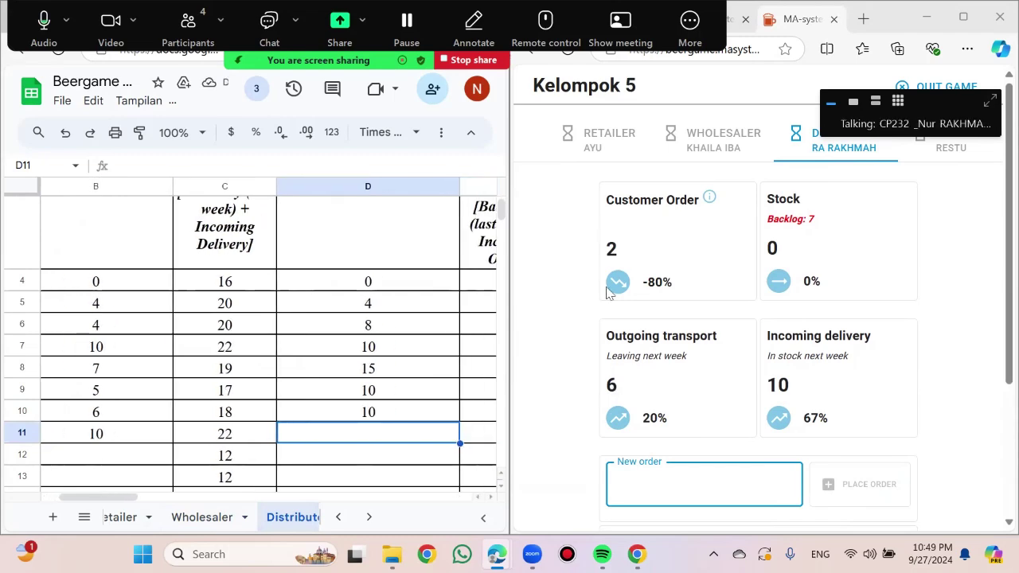
{"action": "scroll", "coordinate": [388, 395], "scroll_direction": "up", "scroll_amount": 2}
{"action": "scroll", "coordinate": [387, 395], "scroll_direction": "down", "scroll_amount": 1}
{"action": "scroll", "coordinate": [387, 395], "scroll_direction": "up", "scroll_amount": 1}
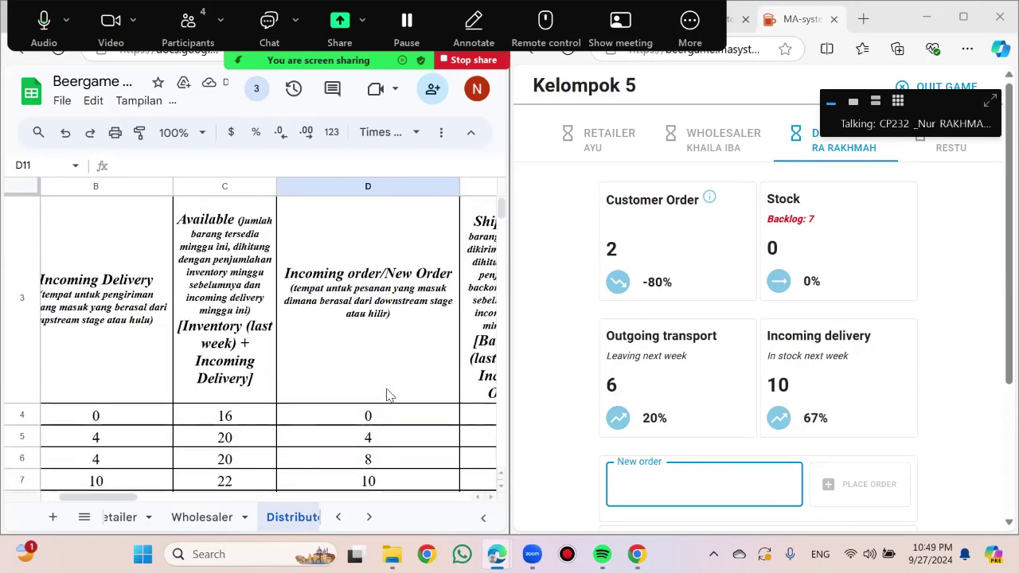
{"action": "scroll", "coordinate": [387, 396], "scroll_direction": "down", "scroll_amount": 1}
{"action": "scroll", "coordinate": [388, 395], "scroll_direction": "up", "scroll_amount": 1}
{"action": "scroll", "coordinate": [388, 396], "scroll_direction": "down", "scroll_amount": 1}
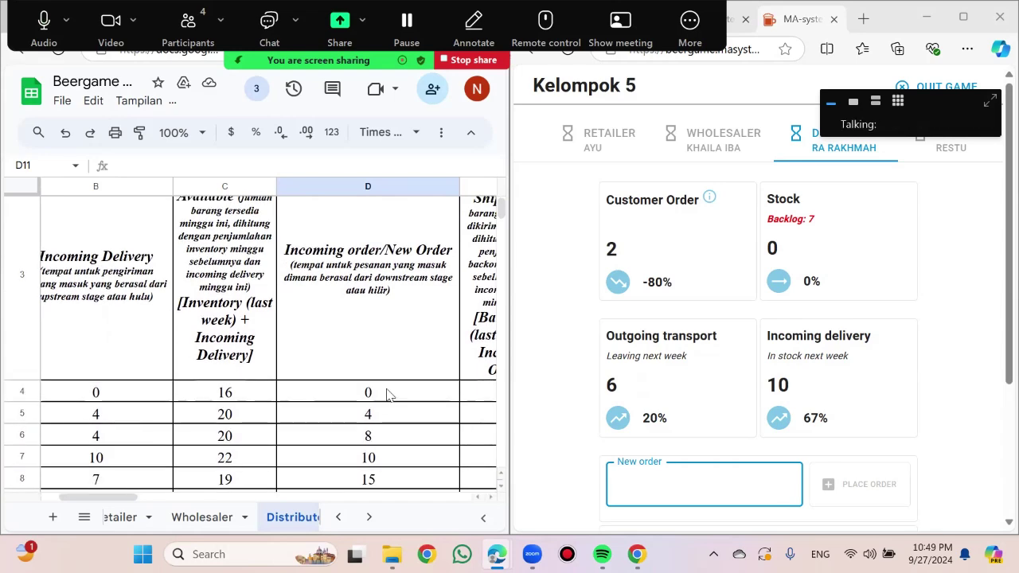
{"action": "scroll", "coordinate": [388, 395], "scroll_direction": "down", "scroll_amount": 2}
{"action": "type", "text": "2"}
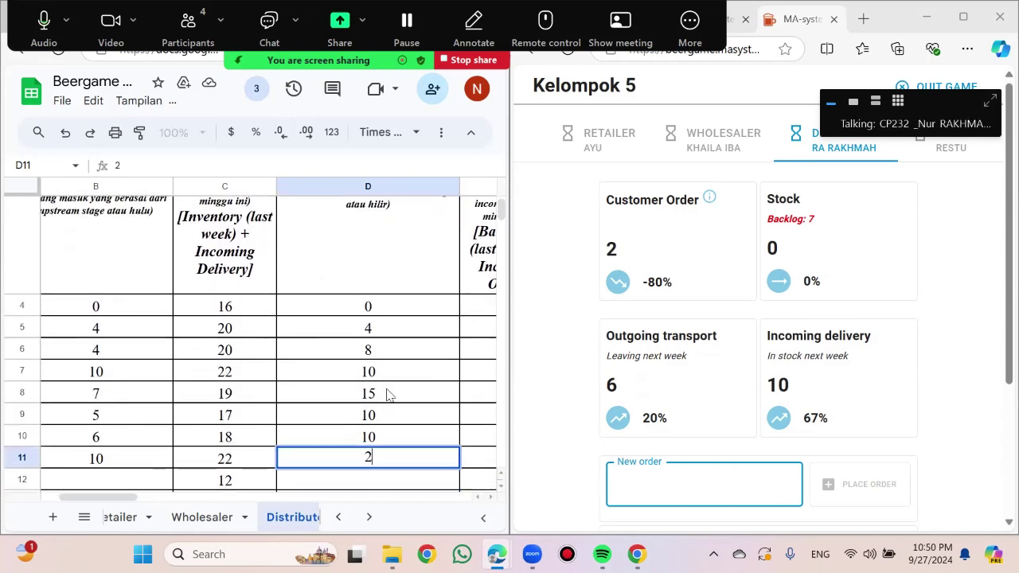
{"action": "key", "text": "Tab"}
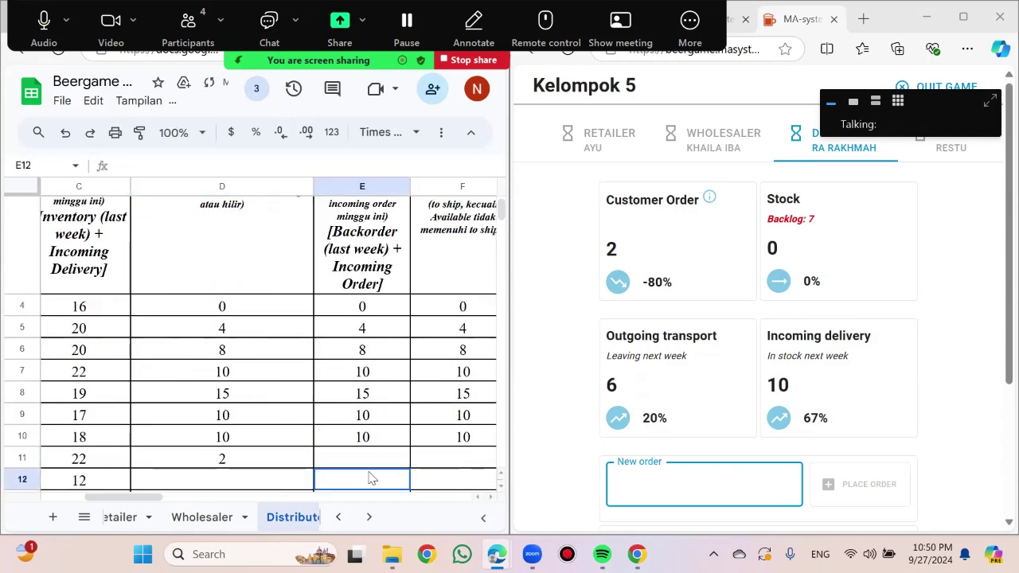
Complete the Distributor's week 7 shipping figures with 2 in E11, 2 in F11 and a backorder of 0 in G11
{"action": "type", "text": "2"}
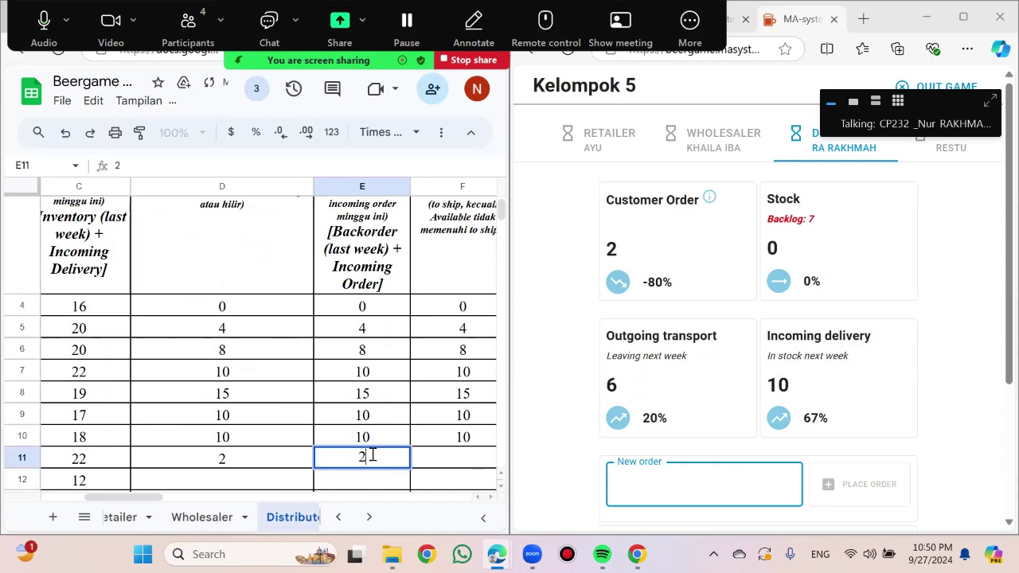
{"action": "scroll", "coordinate": [379, 332], "scroll_direction": "up", "scroll_amount": 1}
{"action": "scroll", "coordinate": [382, 334], "scroll_direction": "down", "scroll_amount": 2}
{"action": "left_click", "coordinate": [438, 437]}
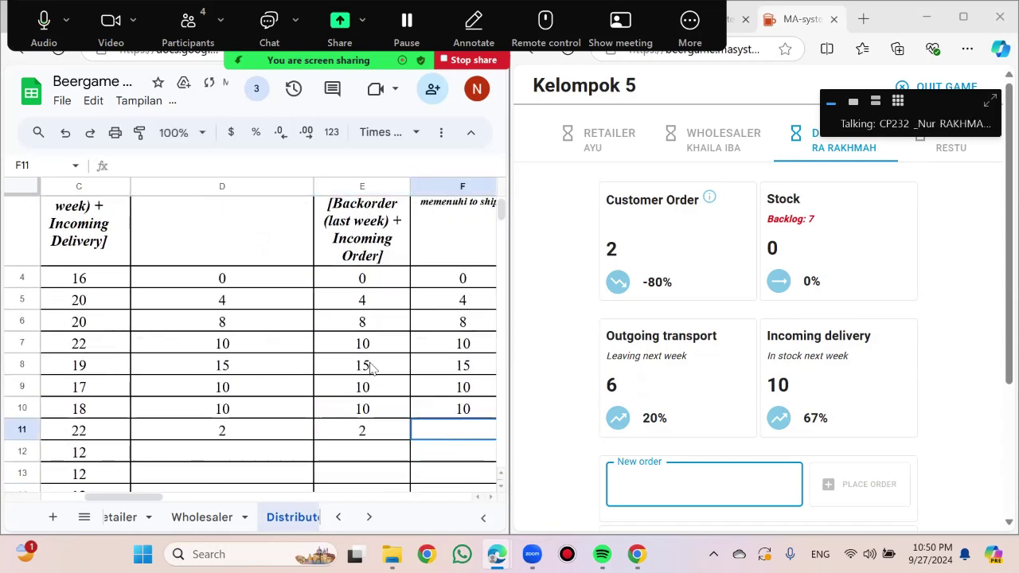
{"action": "scroll", "coordinate": [371, 358], "scroll_direction": "right", "scroll_amount": 3}
{"action": "scroll", "coordinate": [370, 362], "scroll_direction": "up", "scroll_amount": 2}
{"action": "scroll", "coordinate": [370, 367], "scroll_direction": "down", "scroll_amount": 2}
{"action": "type", "text": "2"}
{"action": "left_click", "coordinate": [431, 442]}
{"action": "type", "text": "0"}
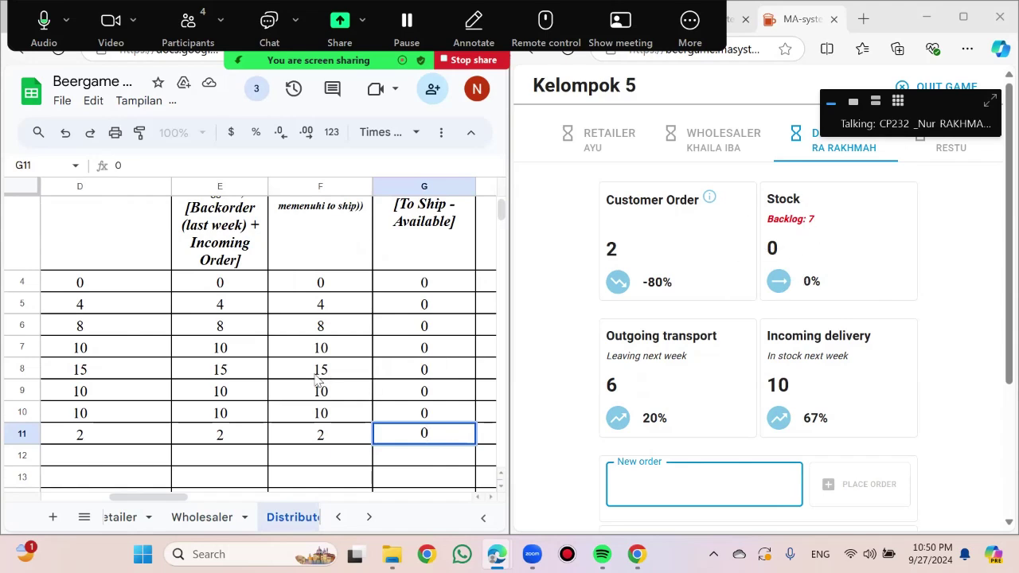
Check the Distributor sheet's week 7 available, incoming order, inventory and outgoing order cells against the column headings and earlier weeks
{"action": "scroll", "coordinate": [317, 379], "scroll_direction": "left", "scroll_amount": 3}
{"action": "left_click", "coordinate": [271, 406]}
{"action": "scroll", "coordinate": [269, 404], "scroll_direction": "up", "scroll_amount": 2}
{"action": "scroll", "coordinate": [269, 406], "scroll_direction": "up", "scroll_amount": 2}
{"action": "scroll", "coordinate": [269, 406], "scroll_direction": "down", "scroll_amount": 2}
{"action": "scroll", "coordinate": [269, 405], "scroll_direction": "up", "scroll_amount": 2}
{"action": "scroll", "coordinate": [269, 405], "scroll_direction": "down", "scroll_amount": 1}
{"action": "scroll", "coordinate": [269, 406], "scroll_direction": "down", "scroll_amount": 3}
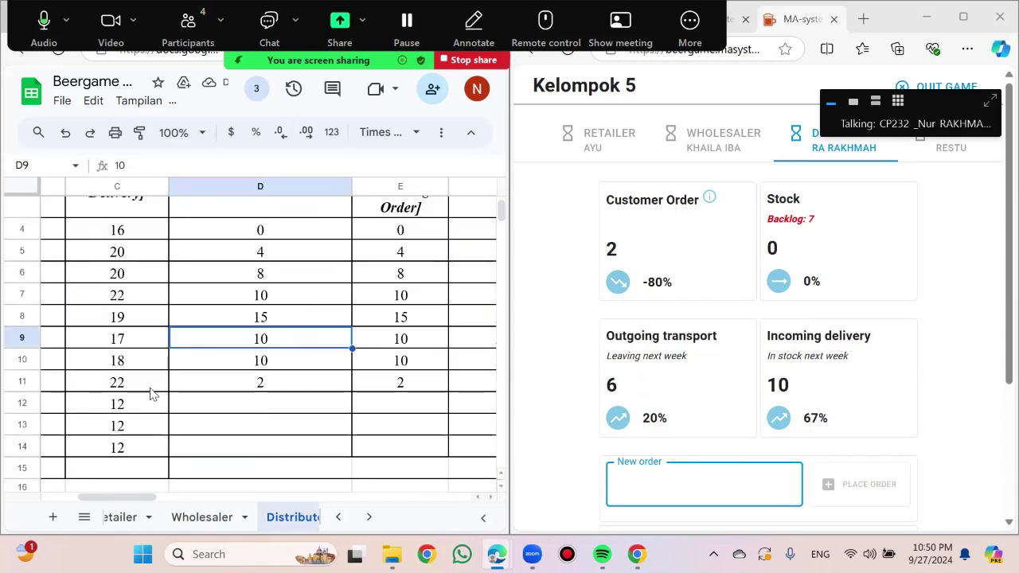
{"action": "left_click", "coordinate": [153, 385]}
{"action": "scroll", "coordinate": [136, 389], "scroll_direction": "up", "scroll_amount": 2}
{"action": "scroll", "coordinate": [136, 389], "scroll_direction": "down", "scroll_amount": 2}
{"action": "left_click", "coordinate": [277, 390]}
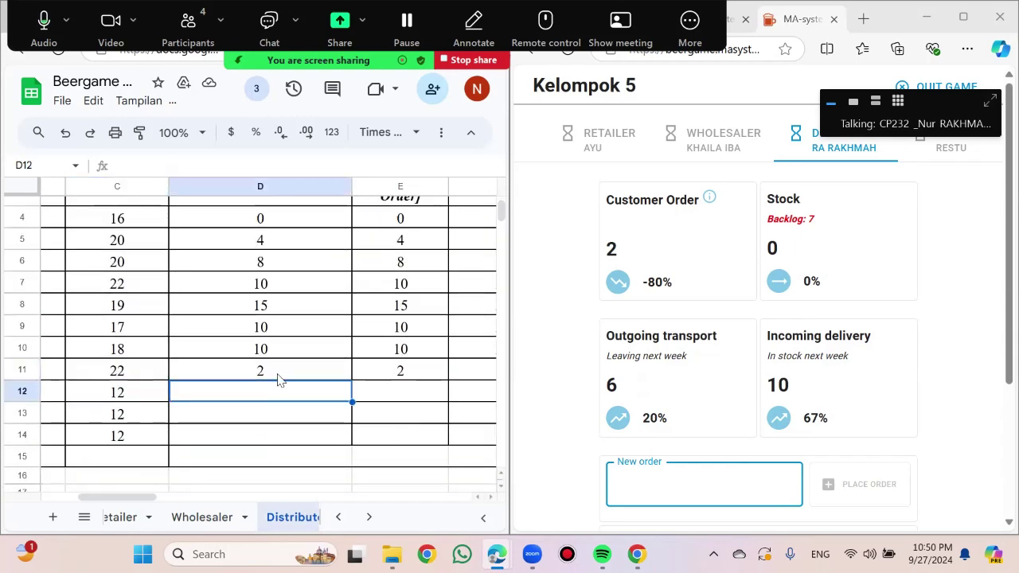
{"action": "left_click", "coordinate": [278, 377]}
{"action": "scroll", "coordinate": [278, 379], "scroll_direction": "right", "scroll_amount": 3}
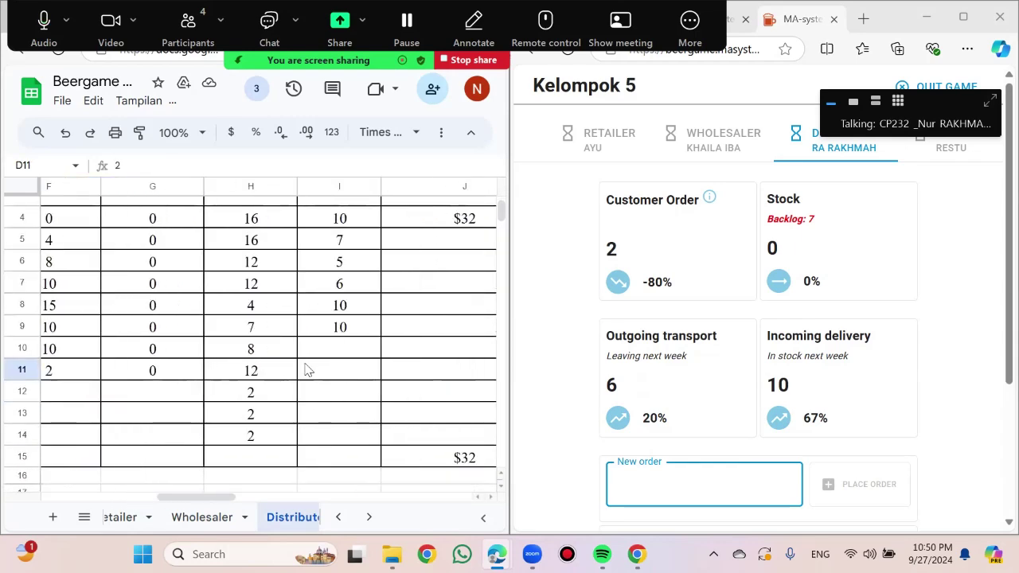
Place a distributor order of 11 in the Beer Game and record it as the week 6 outgoing order in cell I10
{"action": "left_click", "coordinate": [324, 352]}
{"action": "scroll", "coordinate": [324, 353], "scroll_direction": "left", "scroll_amount": 10}
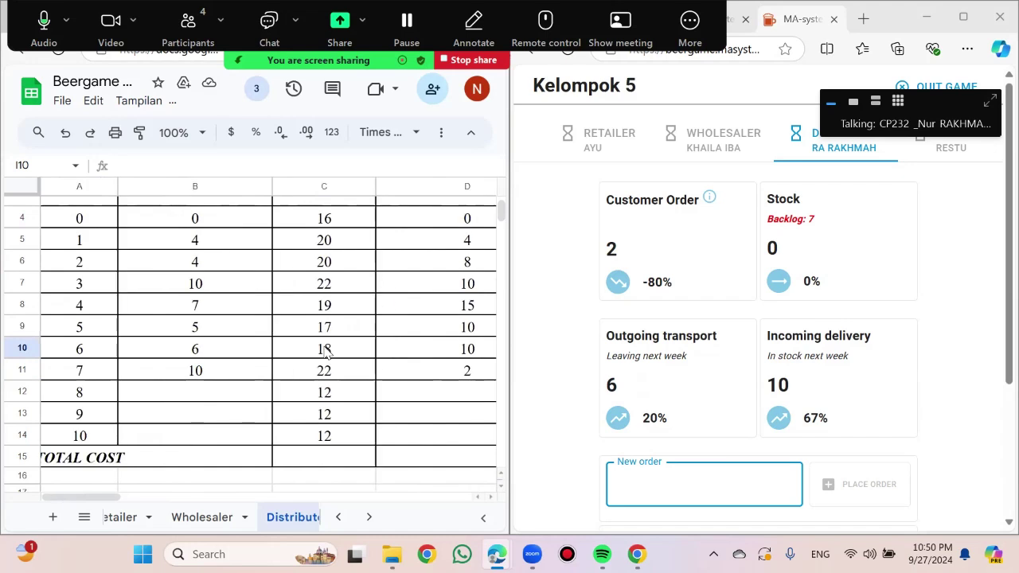
{"action": "scroll", "coordinate": [324, 353], "scroll_direction": "right", "scroll_amount": 10}
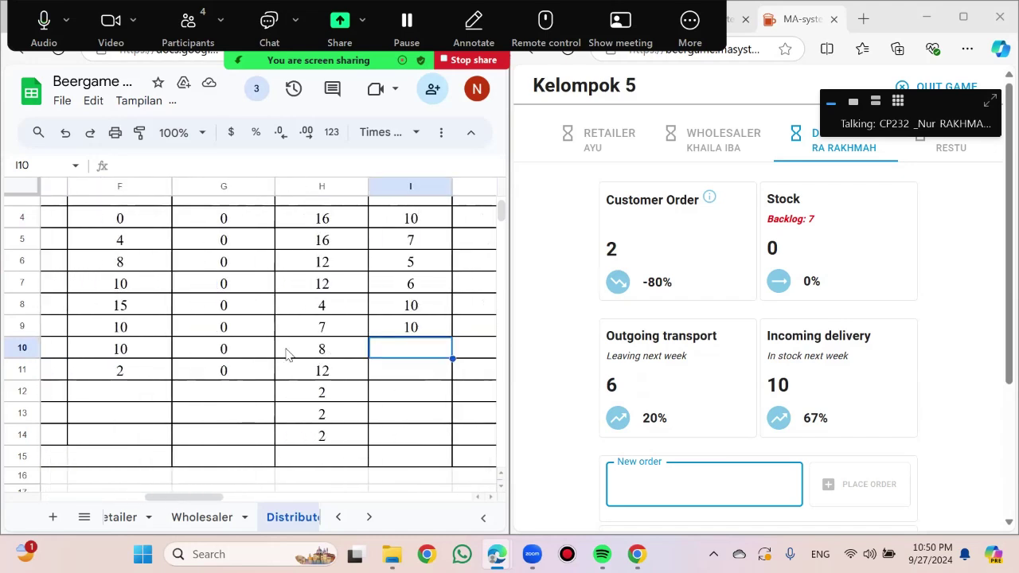
{"action": "scroll", "coordinate": [288, 354], "scroll_direction": "right", "scroll_amount": 2}
{"action": "left_click", "coordinate": [629, 472]}
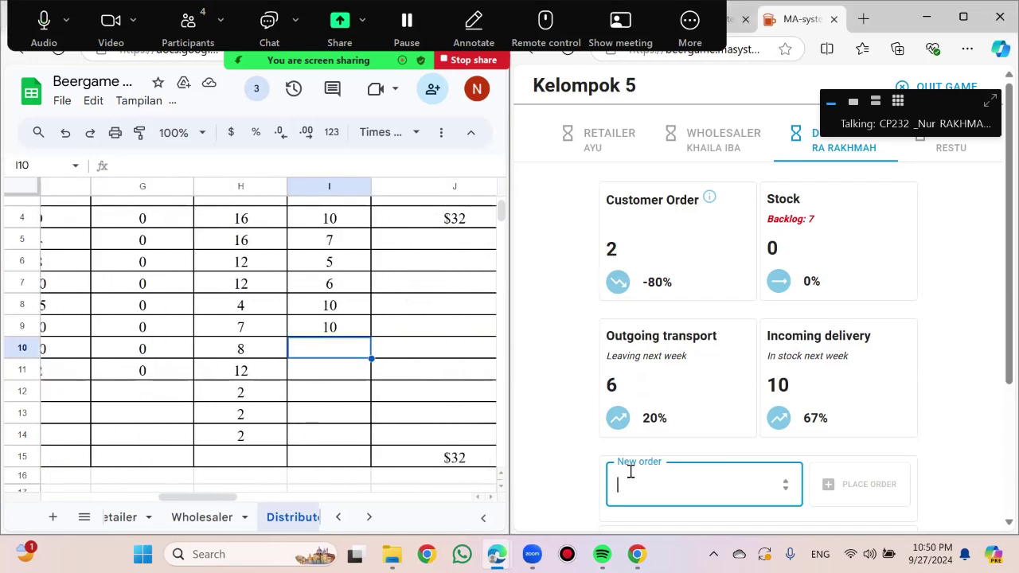
{"action": "type", "text": "11"}
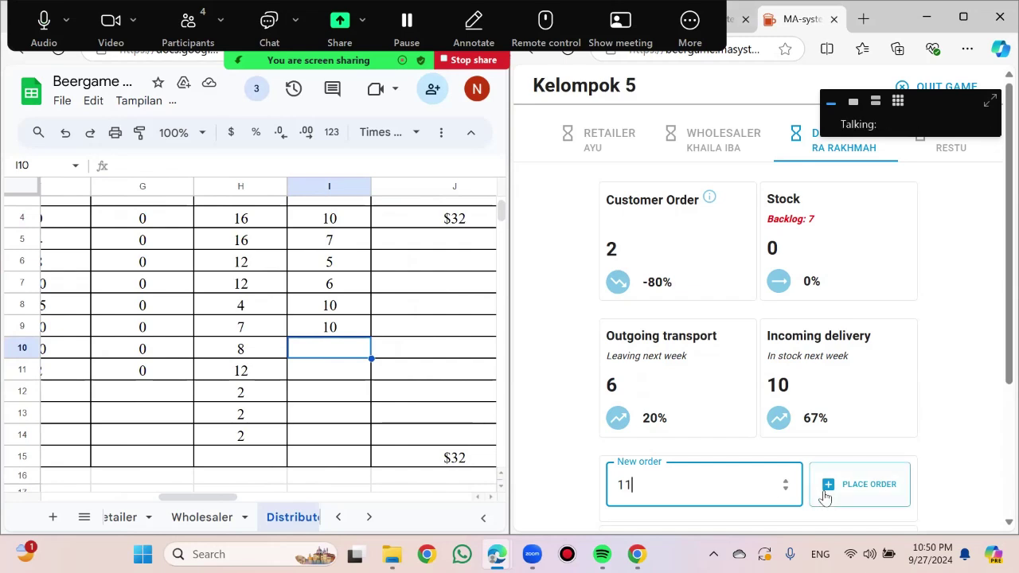
{"action": "left_click", "coordinate": [322, 350]}
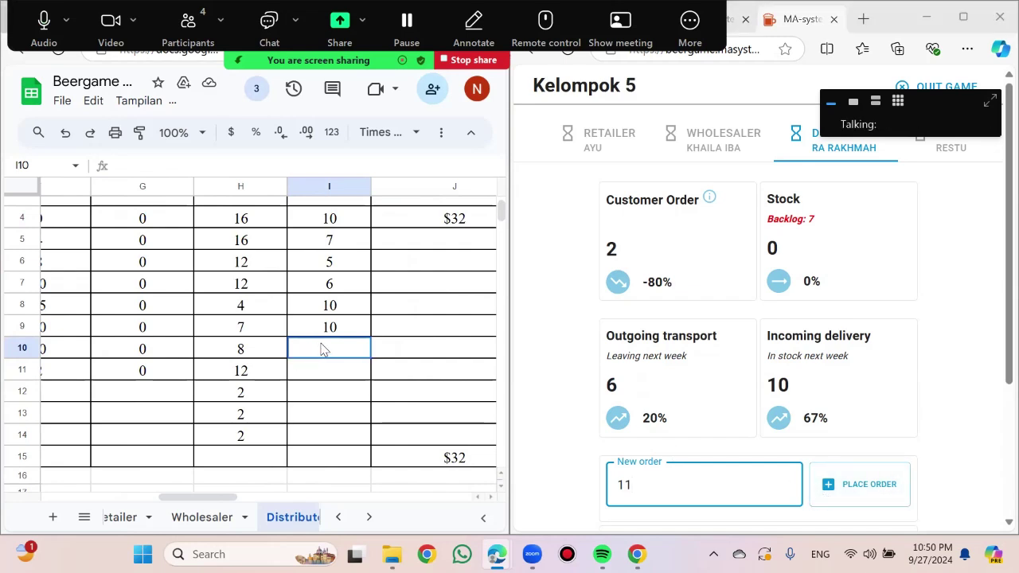
{"action": "type", "text": "11"}
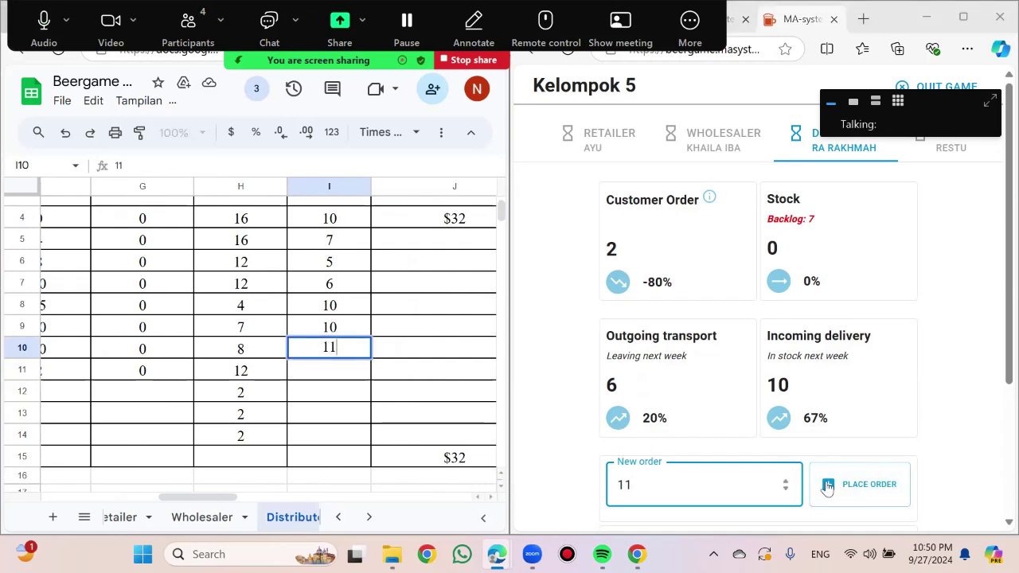
{"action": "left_click", "coordinate": [860, 484]}
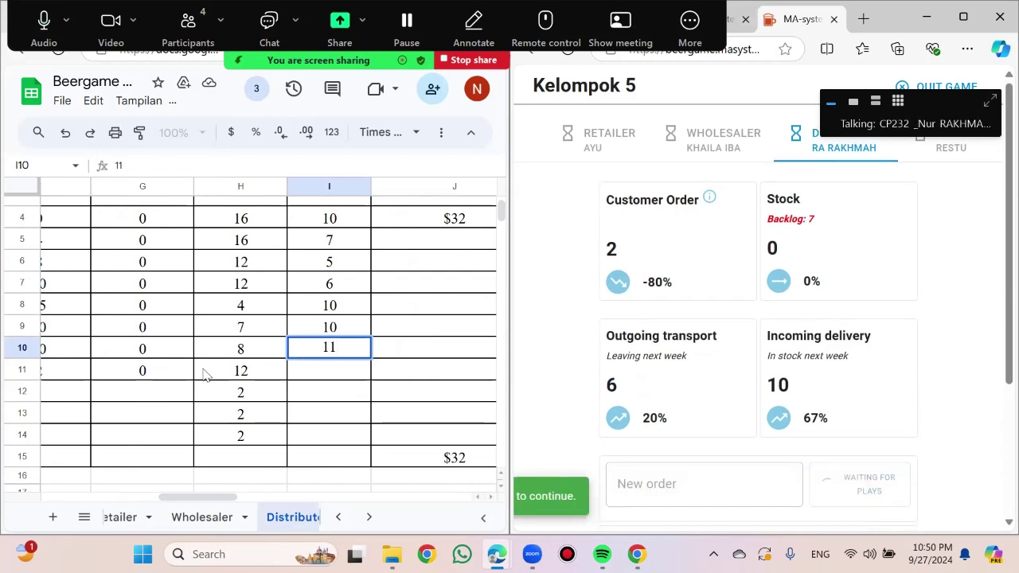
Review the Distributor sheet's weekly rows from incoming delivery to outgoing order alongside the new week's figures in the Beer Game
{"action": "scroll", "coordinate": [202, 374], "scroll_direction": "left", "scroll_amount": 3}
{"action": "scroll", "coordinate": [205, 374], "scroll_direction": "left", "scroll_amount": 3}
{"action": "scroll", "coordinate": [103, 370], "scroll_direction": "left", "scroll_amount": 1}
{"action": "scroll", "coordinate": [103, 370], "scroll_direction": "right", "scroll_amount": 5}
{"action": "scroll", "coordinate": [103, 370], "scroll_direction": "right", "scroll_amount": 5}
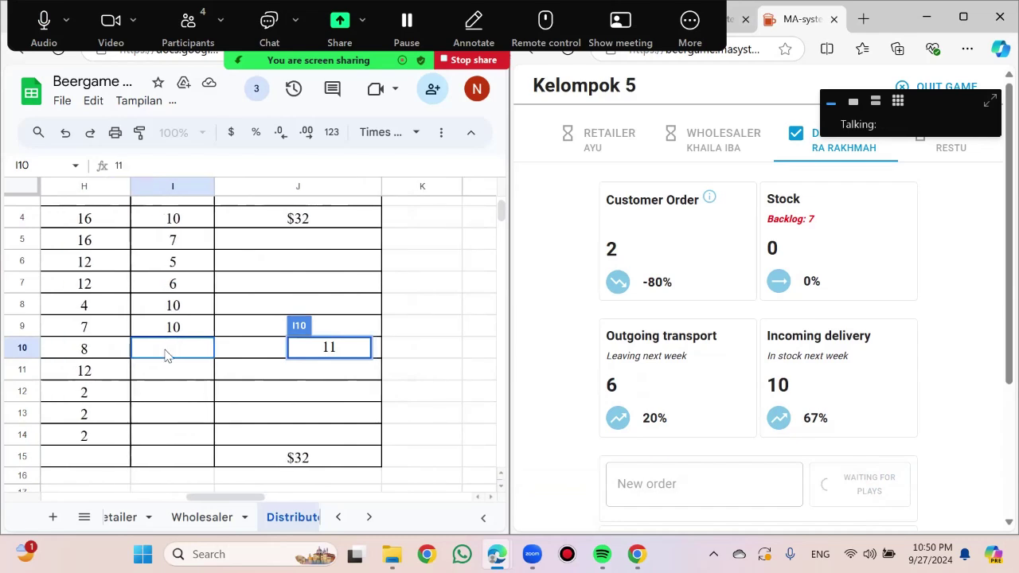
{"action": "scroll", "coordinate": [275, 410], "scroll_direction": "left", "scroll_amount": 5}
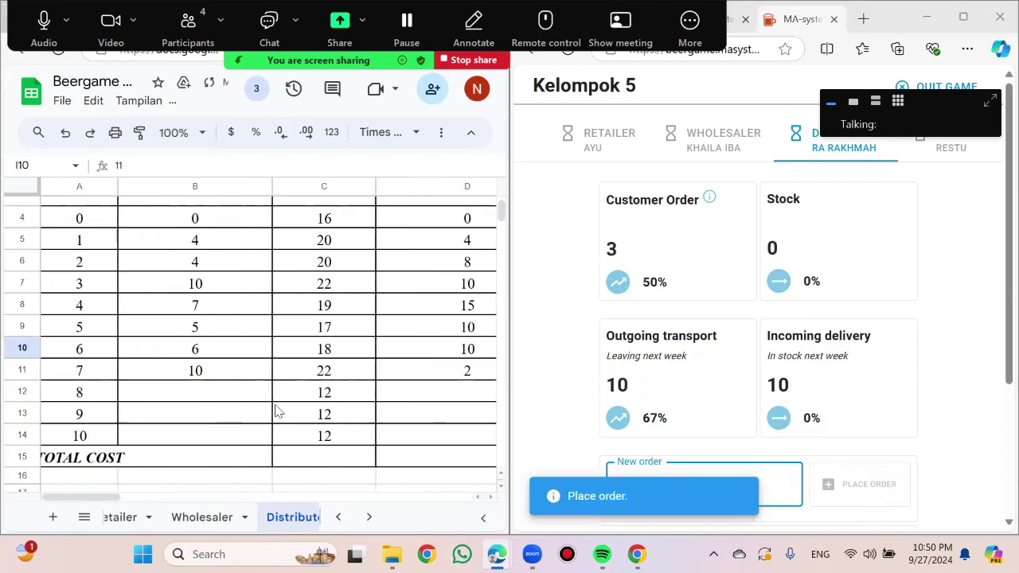
{"action": "left_click", "coordinate": [222, 398]}
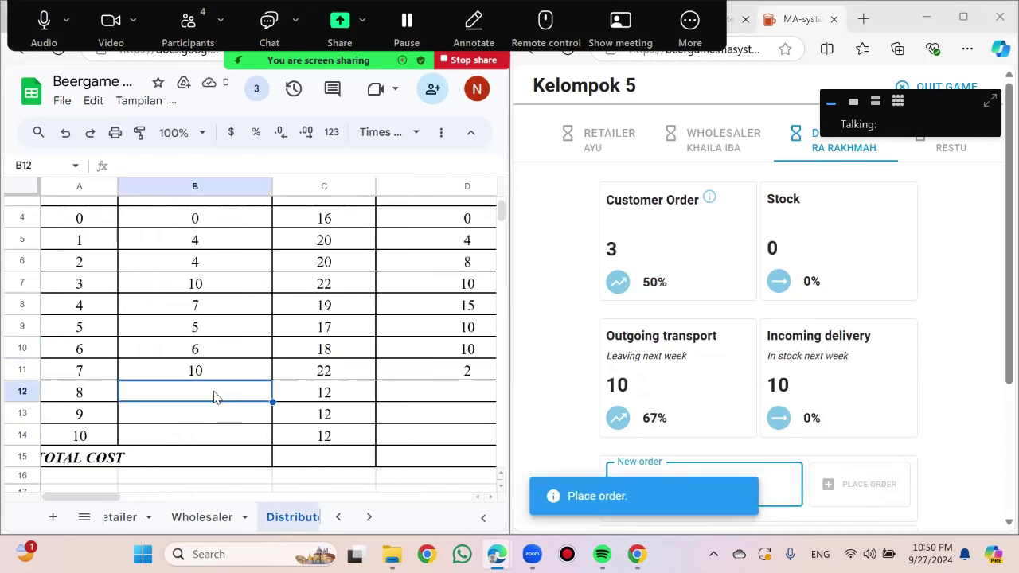
{"action": "scroll", "coordinate": [283, 386], "scroll_direction": "right", "scroll_amount": 1}
{"action": "scroll", "coordinate": [284, 387], "scroll_direction": "right", "scroll_amount": 7}
{"action": "scroll", "coordinate": [284, 387], "scroll_direction": "left", "scroll_amount": 6}
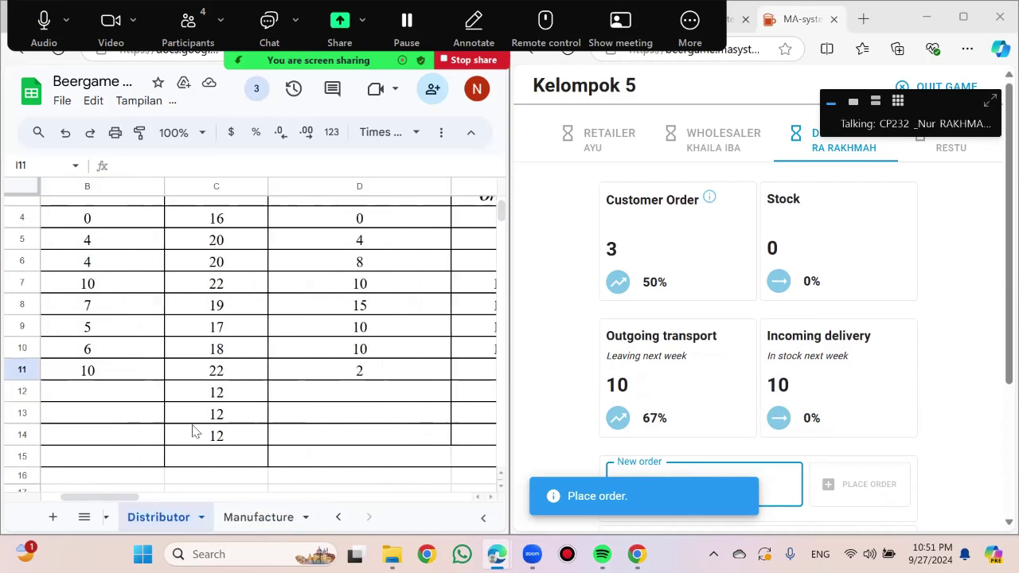
{"action": "scroll", "coordinate": [192, 431], "scroll_direction": "left", "scroll_amount": 1}
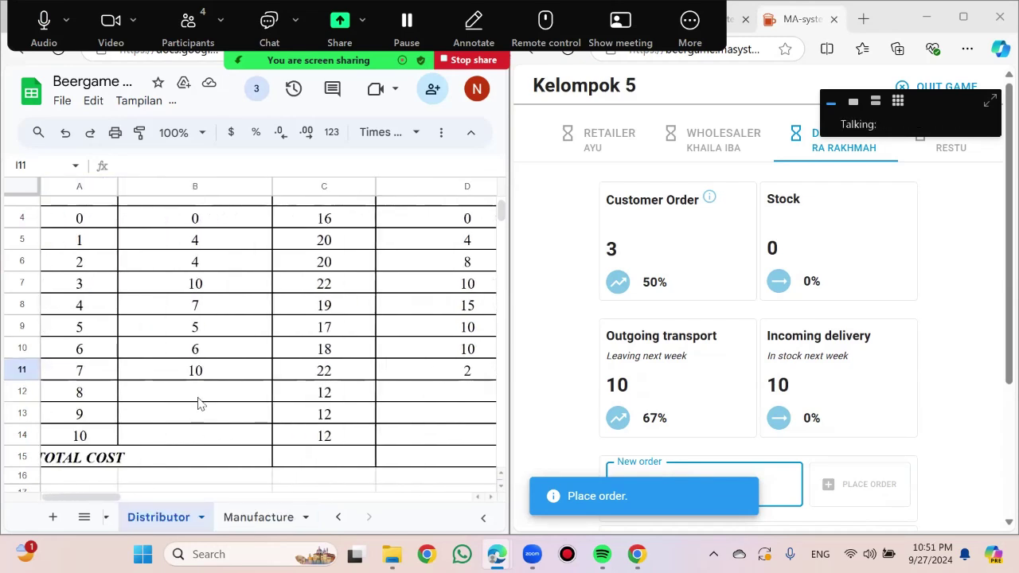
Record an incoming delivery of 10 and an incoming order of 3 for week 8 in the Distributor sheet
{"action": "left_click", "coordinate": [199, 403]}
{"action": "scroll", "coordinate": [118, 390], "scroll_direction": "right", "scroll_amount": 8}
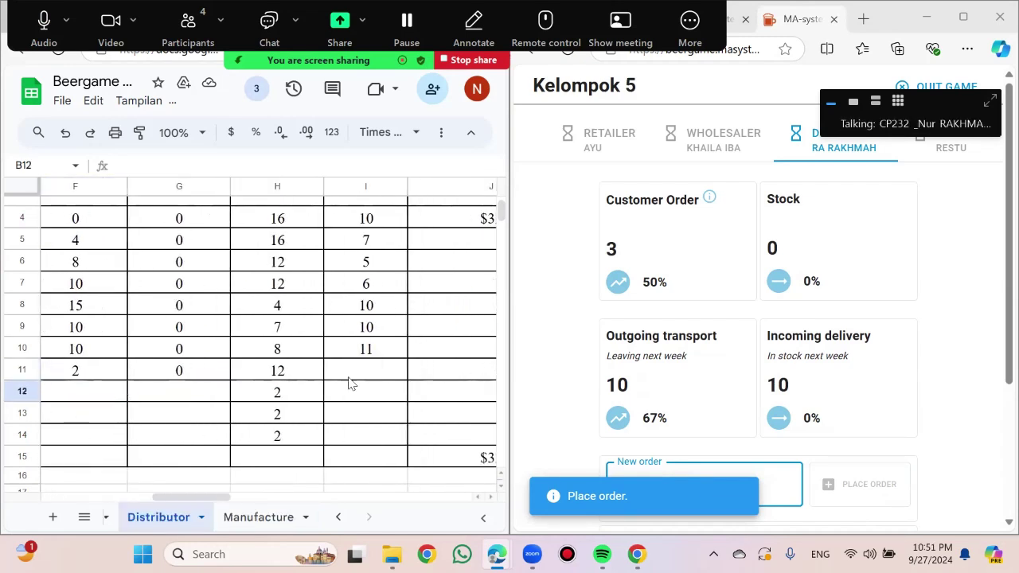
{"action": "scroll", "coordinate": [364, 380], "scroll_direction": "left", "scroll_amount": 8}
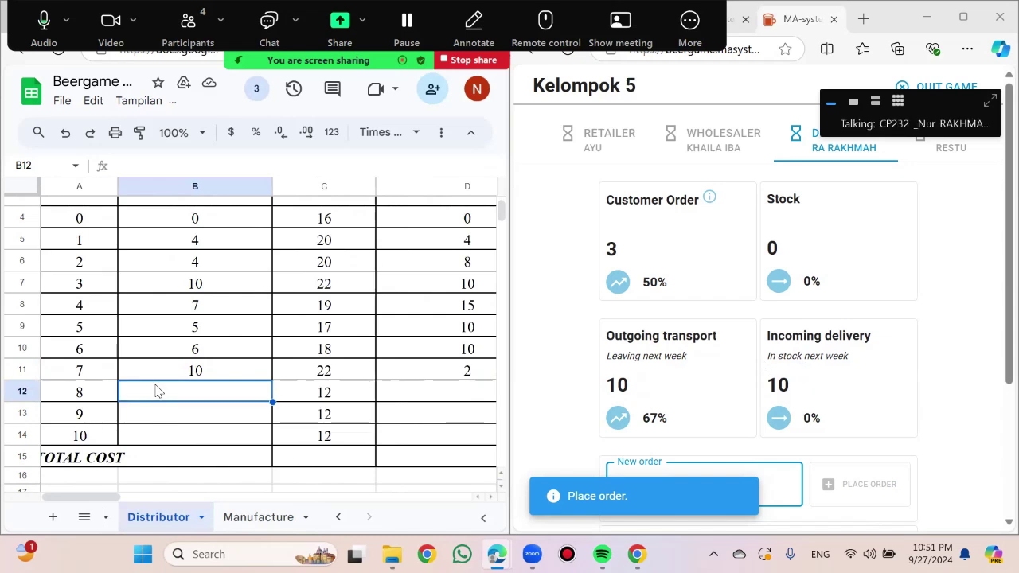
{"action": "type", "text": "10"}
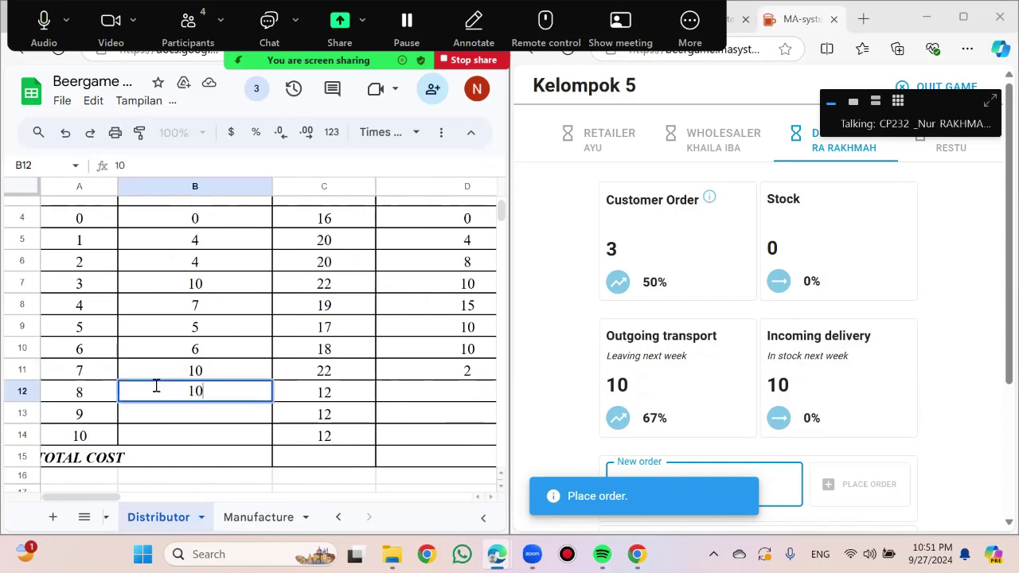
{"action": "left_click", "coordinate": [422, 401]}
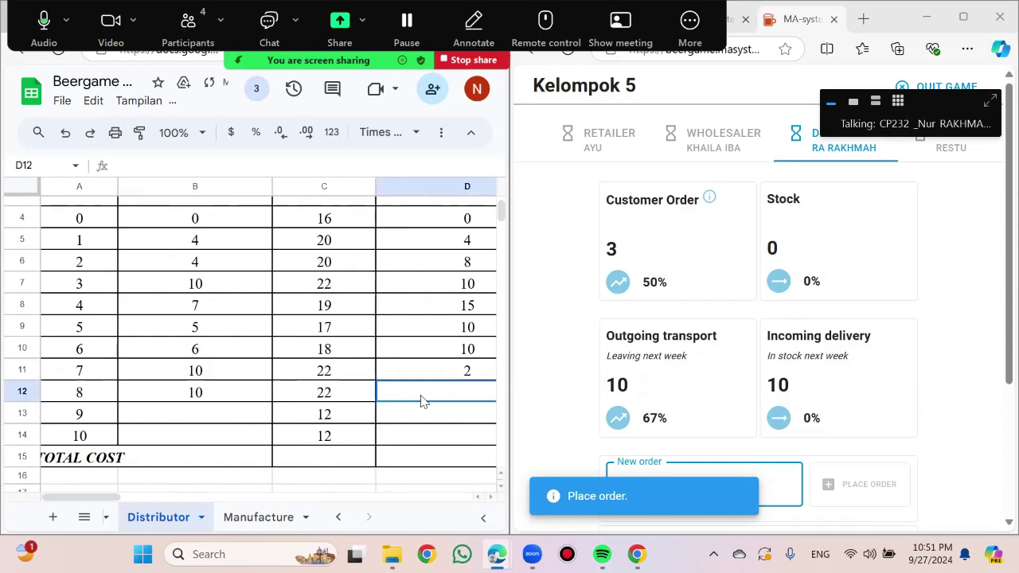
{"action": "scroll", "coordinate": [422, 401], "scroll_direction": "right", "scroll_amount": 2}
{"action": "type", "text": "3"}
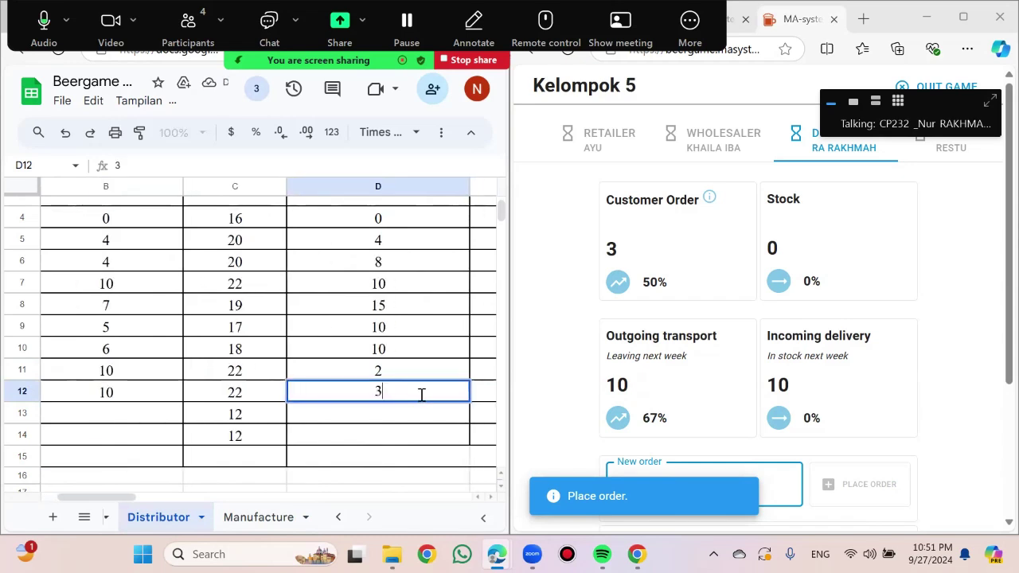
Enter 3 as the week 8 quantity in cells E12 and F12 of the Distributor sheet
{"action": "left_click", "coordinate": [268, 398]}
{"action": "scroll", "coordinate": [357, 392], "scroll_direction": "right", "scroll_amount": 2}
{"action": "left_click", "coordinate": [358, 392]}
{"action": "type", "text": "3"}
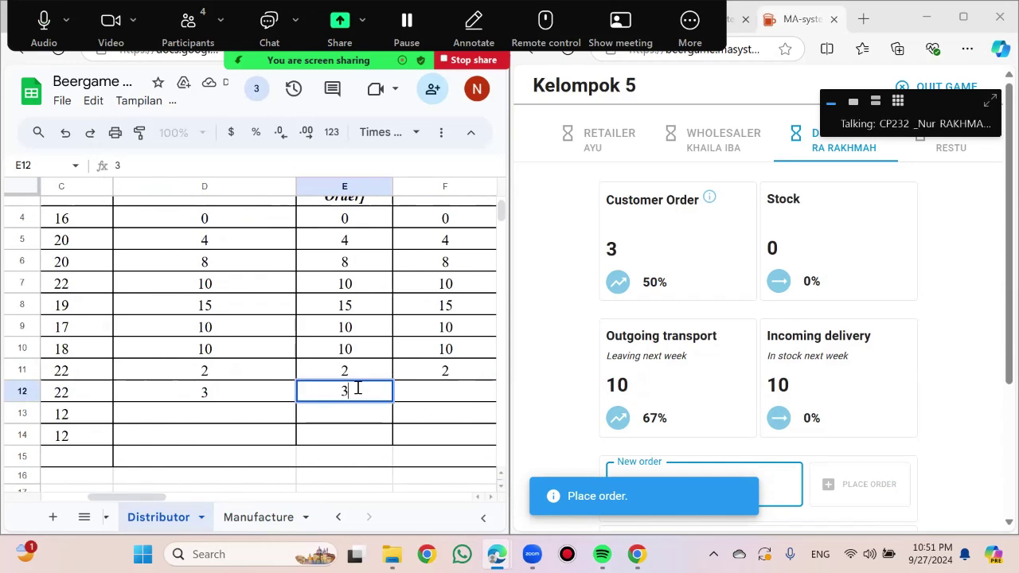
{"action": "left_click", "coordinate": [421, 395]}
{"action": "type", "text": "3"}
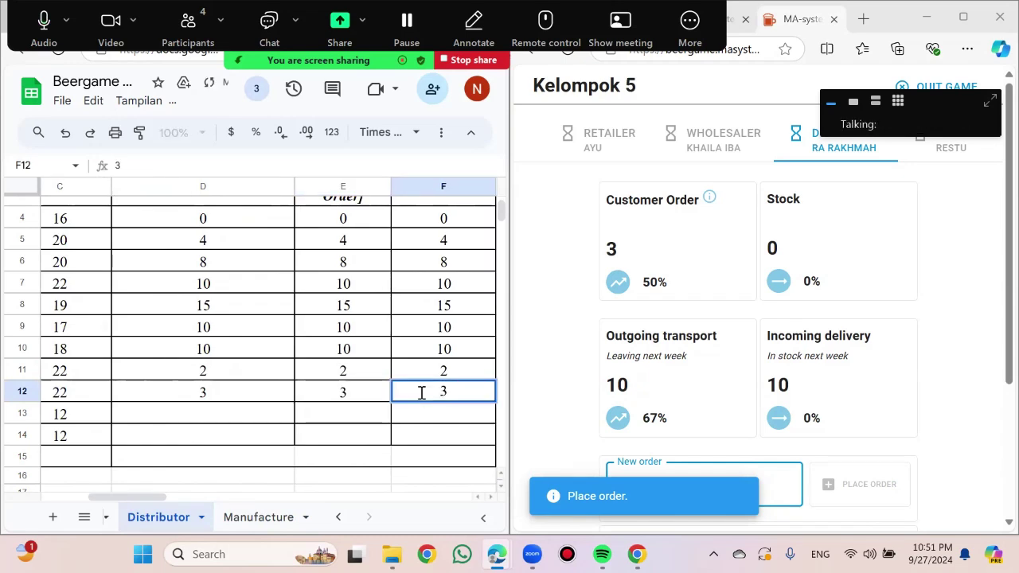
Record a backorder of 0 for week 8 in cell G12 of the Distributor sheet
{"action": "scroll", "coordinate": [333, 404], "scroll_direction": "right", "scroll_amount": 2}
{"action": "left_click", "coordinate": [336, 398]}
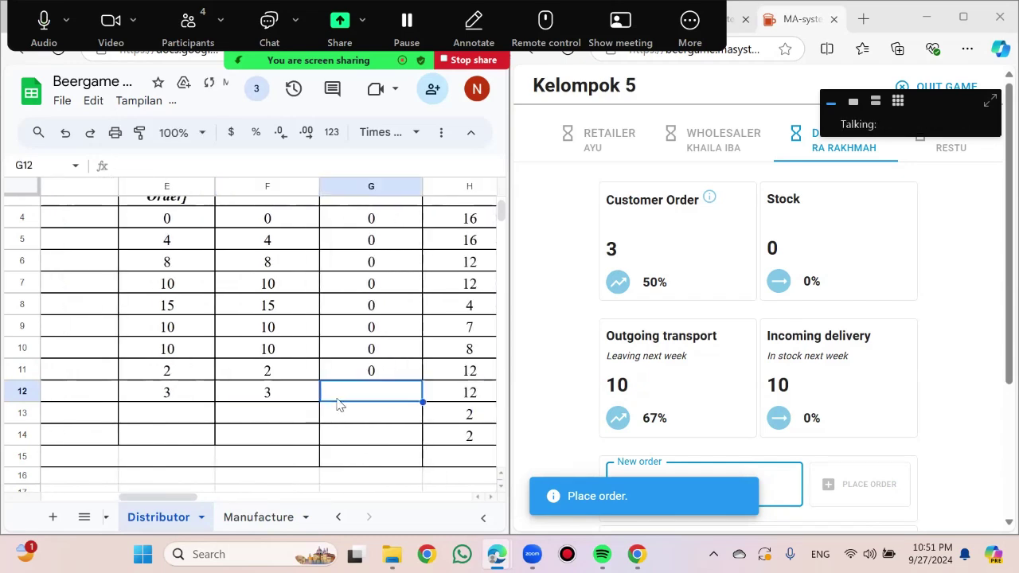
{"action": "type", "text": "0"}
{"action": "left_click", "coordinate": [358, 417]}
Replace the week 8 inventory formula in H12 with =C12-E12, subtracting that week's to-ship quantity from the available stock
{"action": "scroll", "coordinate": [358, 414], "scroll_direction": "right", "scroll_amount": 1}
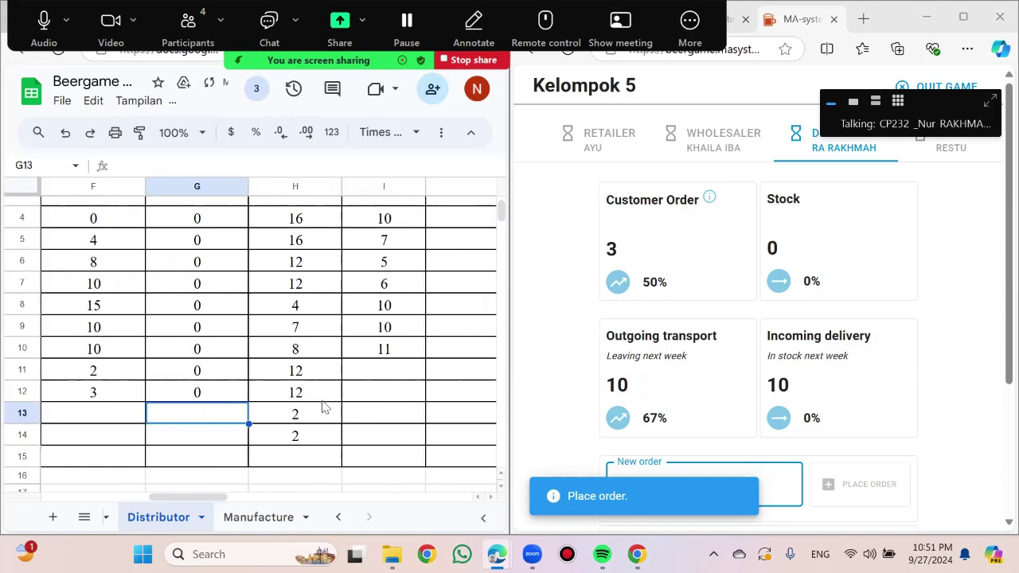
{"action": "left_click", "coordinate": [325, 398]}
{"action": "scroll", "coordinate": [323, 406], "scroll_direction": "up", "scroll_amount": 2}
{"action": "scroll", "coordinate": [322, 406], "scroll_direction": "down", "scroll_amount": 3}
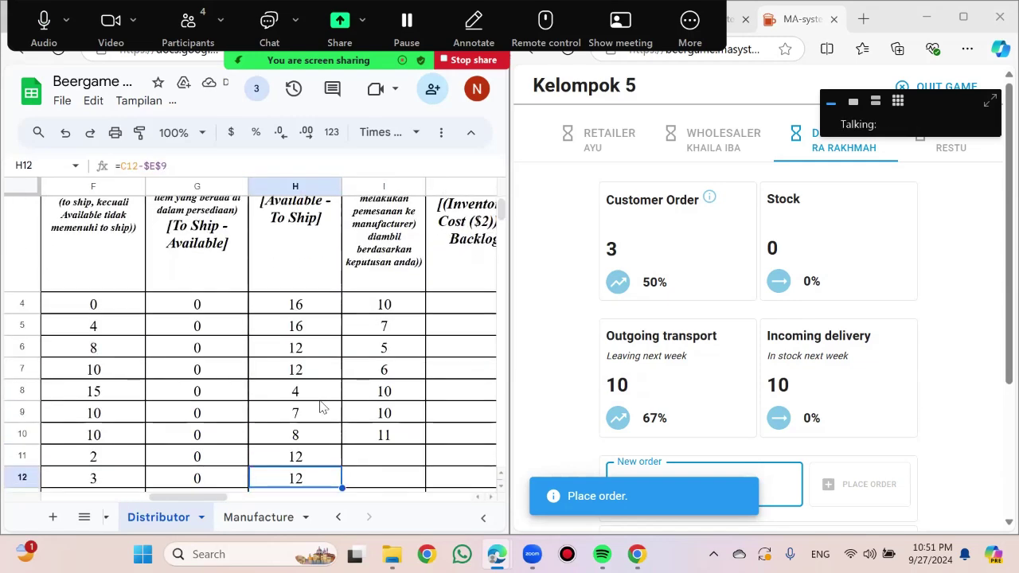
{"action": "type", "text": "="}
{"action": "scroll", "coordinate": [321, 407], "scroll_direction": "left", "scroll_amount": 3}
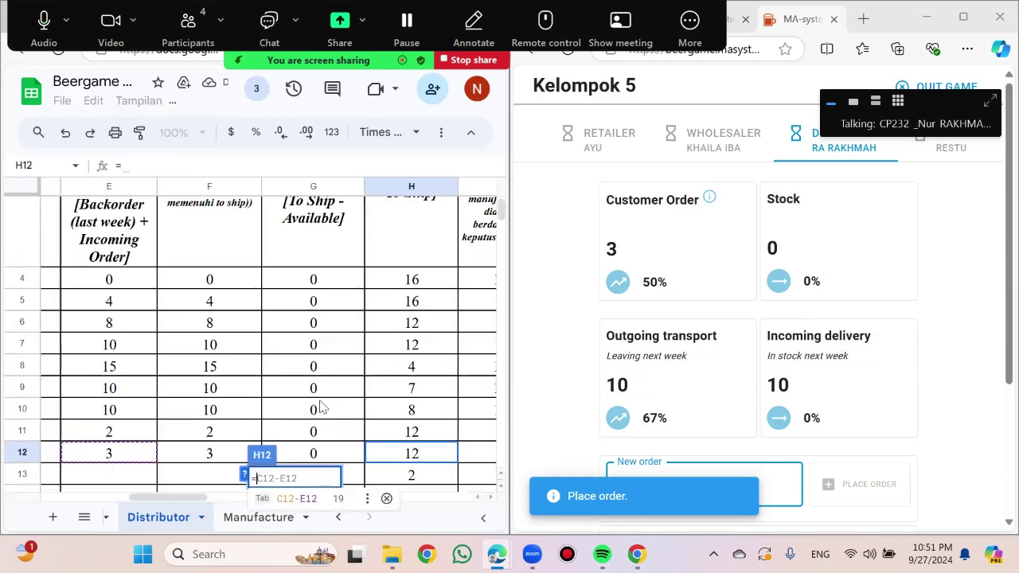
{"action": "scroll", "coordinate": [320, 407], "scroll_direction": "left", "scroll_amount": 2}
{"action": "left_click", "coordinate": [119, 450]}
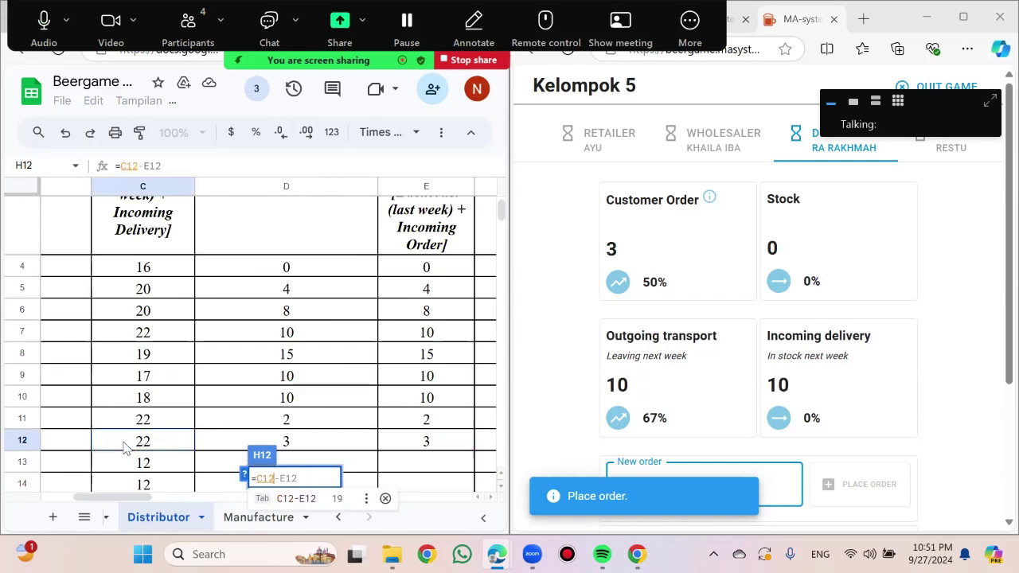
{"action": "scroll", "coordinate": [278, 417], "scroll_direction": "up", "scroll_amount": 2}
{"action": "scroll", "coordinate": [274, 411], "scroll_direction": "down", "scroll_amount": 3}
{"action": "scroll", "coordinate": [274, 412], "scroll_direction": "right", "scroll_amount": 2}
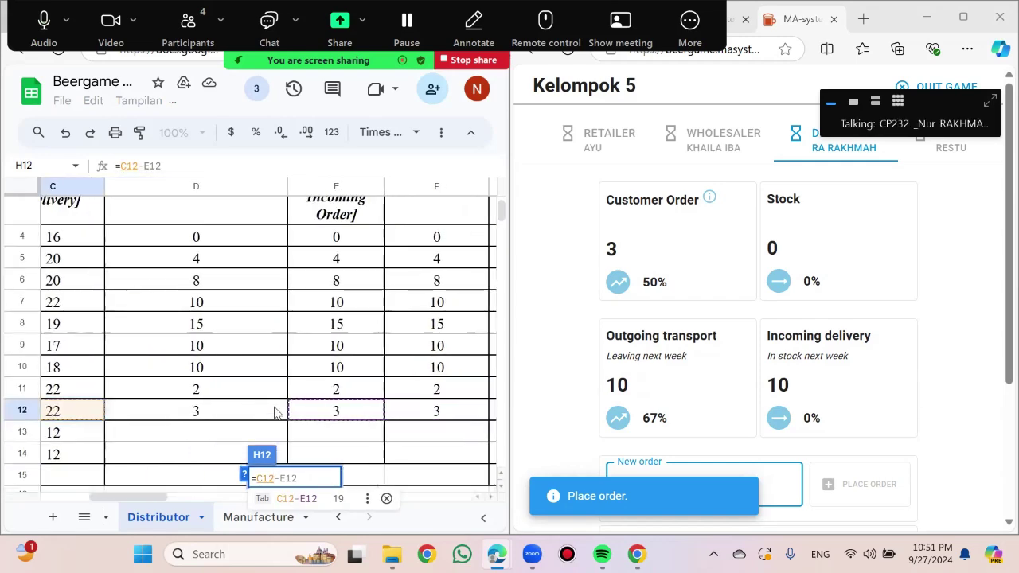
{"action": "scroll", "coordinate": [191, 399], "scroll_direction": "right", "scroll_amount": 2}
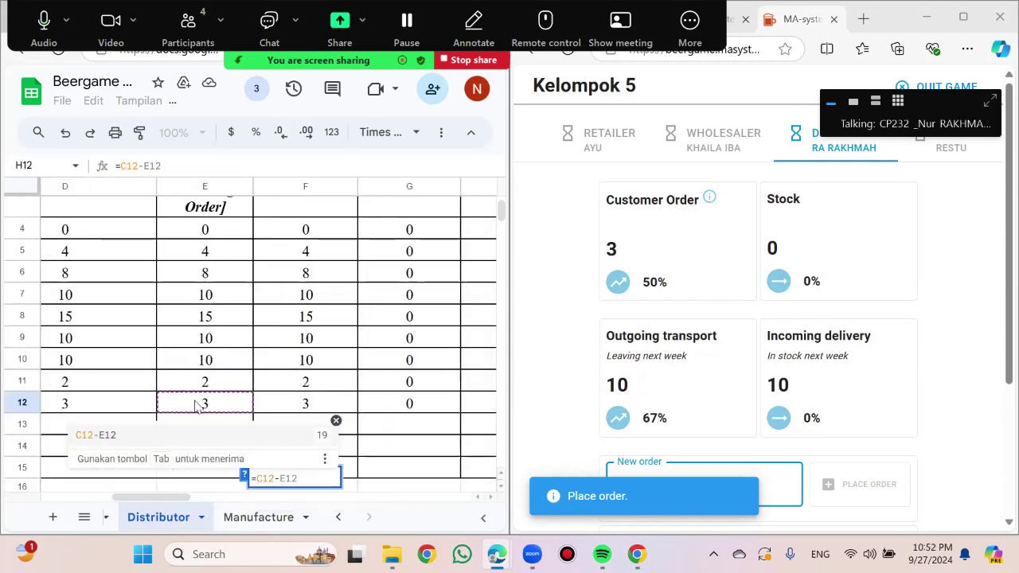
{"action": "key", "text": "Tab"}
{"action": "scroll", "coordinate": [195, 406], "scroll_direction": "up", "scroll_amount": 3}
{"action": "scroll", "coordinate": [195, 406], "scroll_direction": "up", "scroll_amount": 1}
{"action": "scroll", "coordinate": [195, 406], "scroll_direction": "down", "scroll_amount": 3}
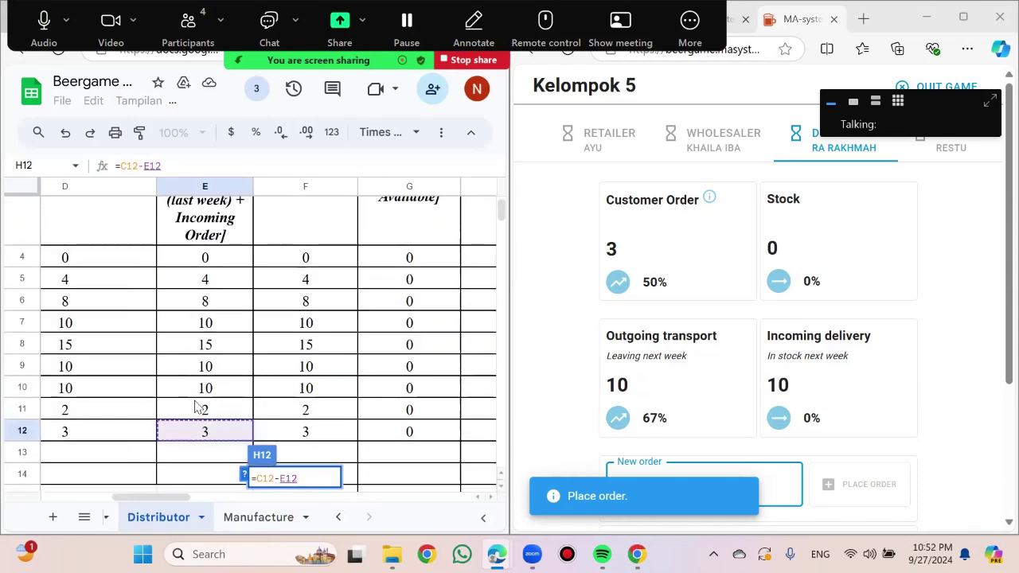
{"action": "key", "text": "Return"}
Record 12 as the week 7 outgoing order in cell I11 and place a distributor order of 12 in the Beer Game
{"action": "scroll", "coordinate": [297, 432], "scroll_direction": "right", "scroll_amount": 3}
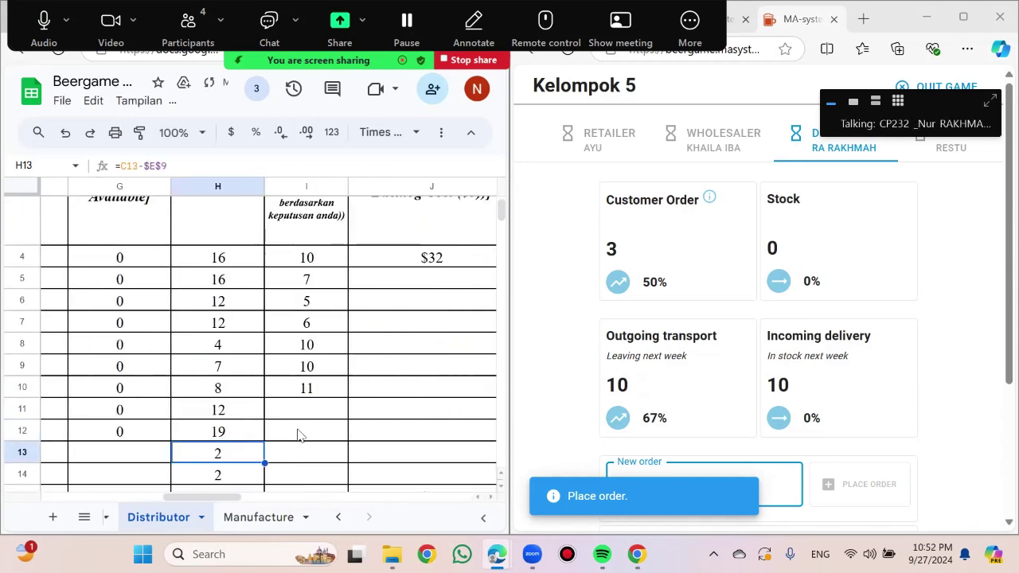
{"action": "left_click", "coordinate": [299, 434]}
{"action": "left_click", "coordinate": [298, 415]}
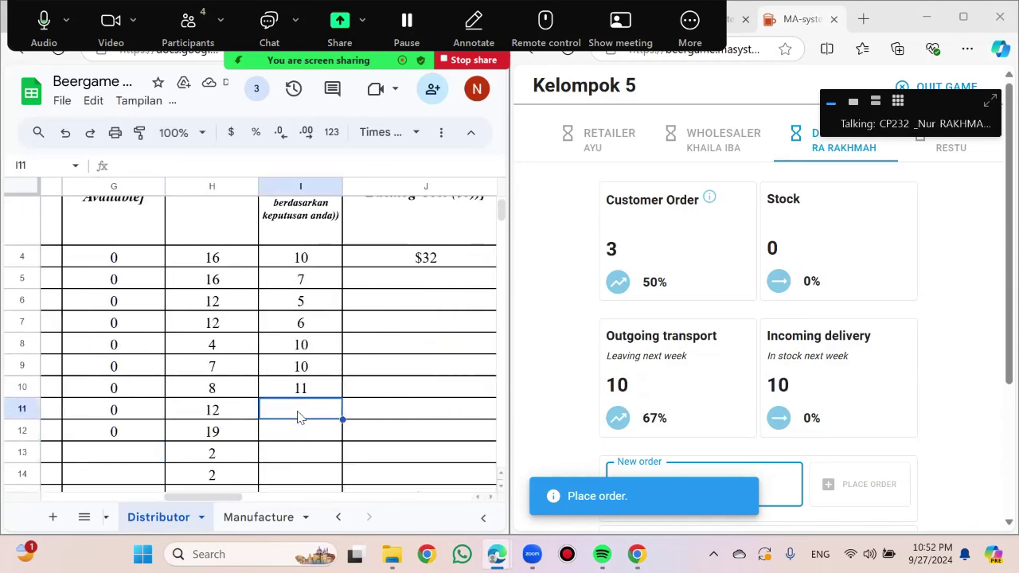
{"action": "scroll", "coordinate": [297, 415], "scroll_direction": "left", "scroll_amount": 5}
{"action": "scroll", "coordinate": [298, 415], "scroll_direction": "down", "scroll_amount": 2}
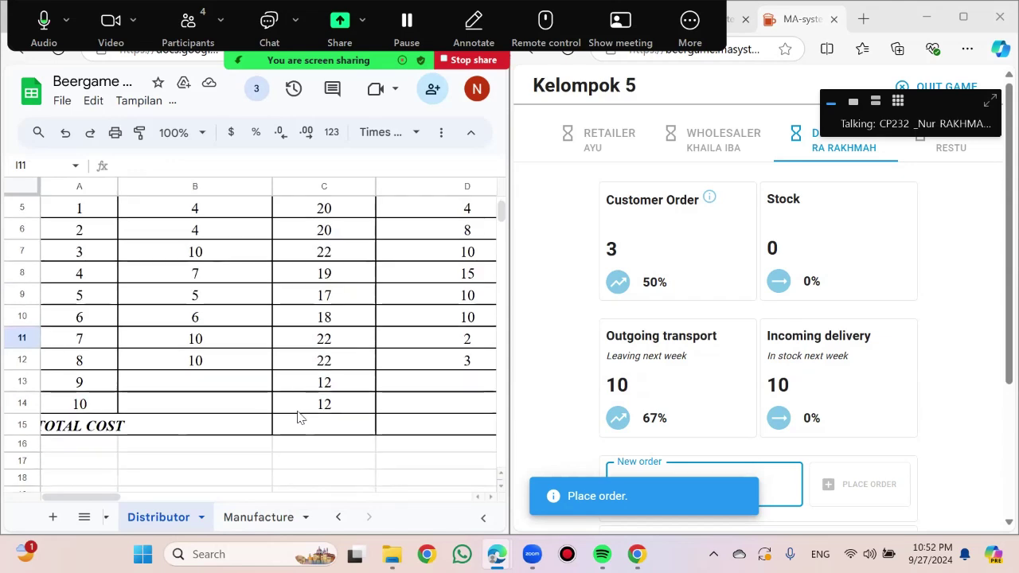
{"action": "scroll", "coordinate": [297, 415], "scroll_direction": "right", "scroll_amount": 5}
{"action": "scroll", "coordinate": [297, 415], "scroll_direction": "left", "scroll_amount": 5}
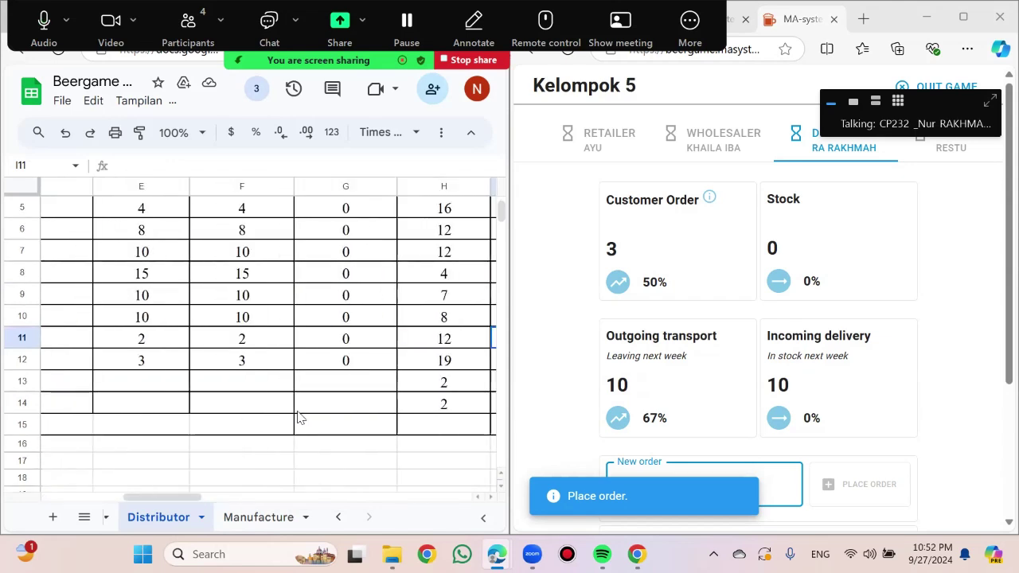
{"action": "scroll", "coordinate": [298, 415], "scroll_direction": "right", "scroll_amount": 5}
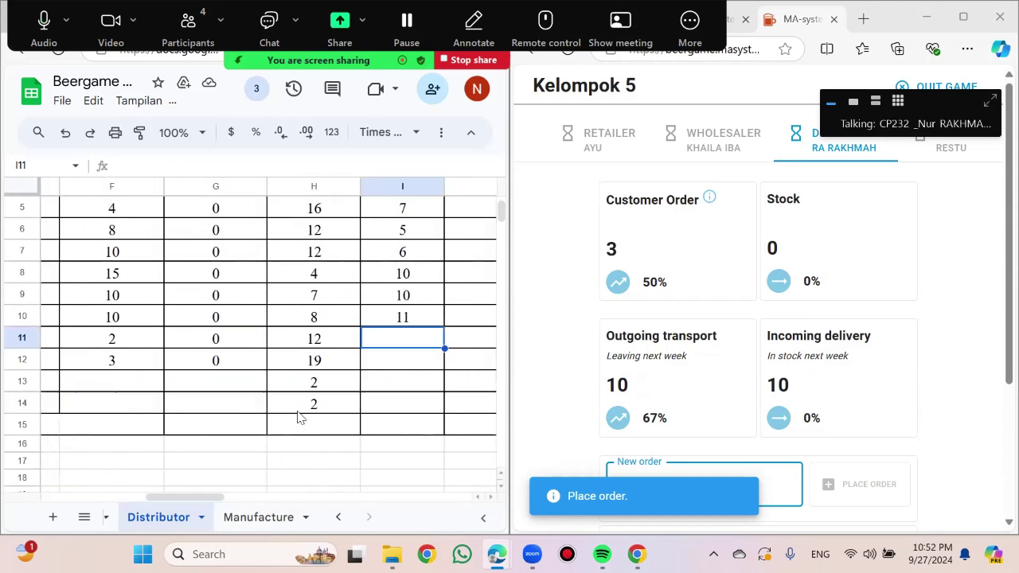
{"action": "type", "text": "12"}
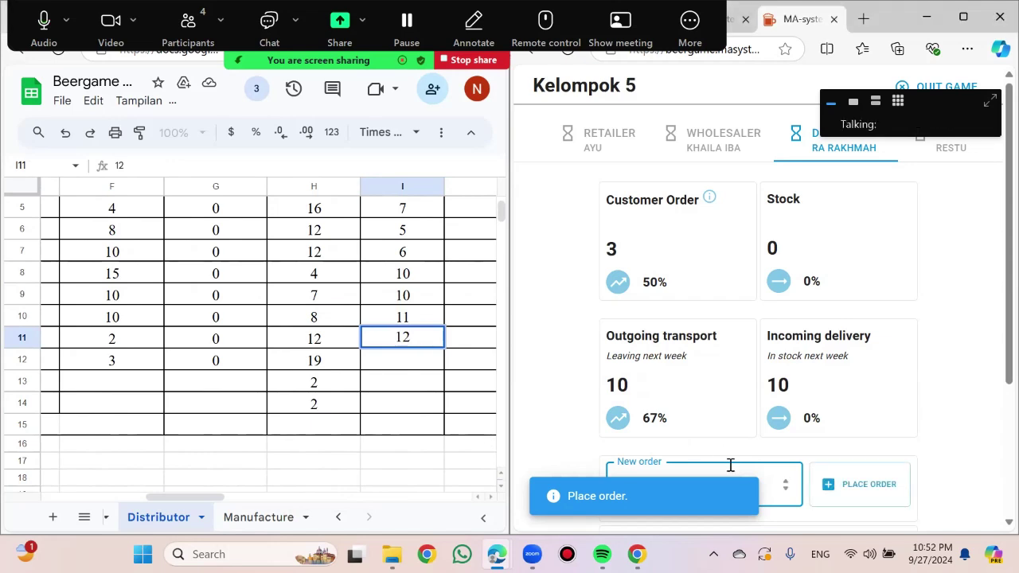
{"action": "type", "text": "8"}
{"action": "scroll", "coordinate": [730, 465], "scroll_direction": "down", "scroll_amount": 1}
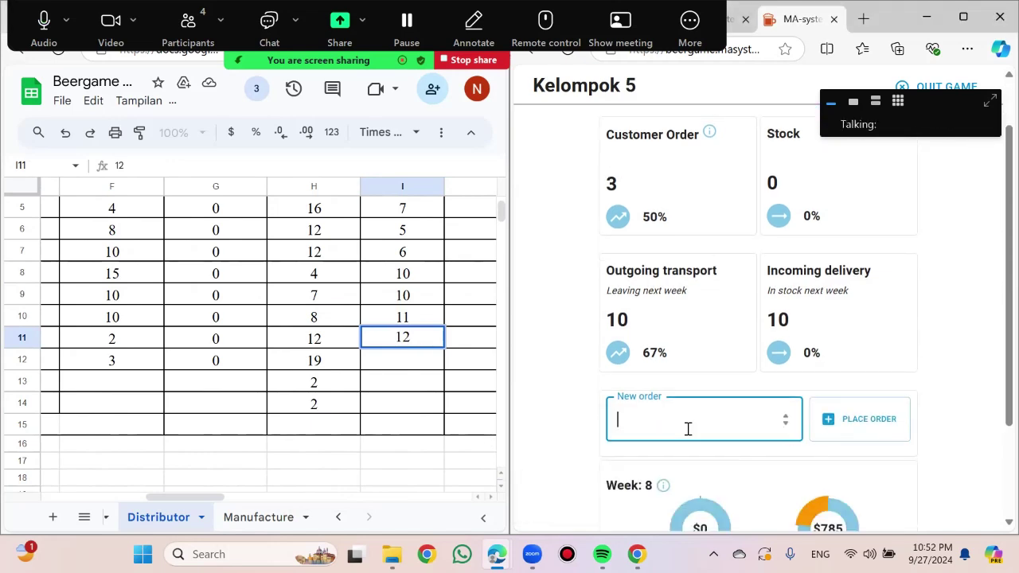
{"action": "left_click", "coordinate": [865, 425]}
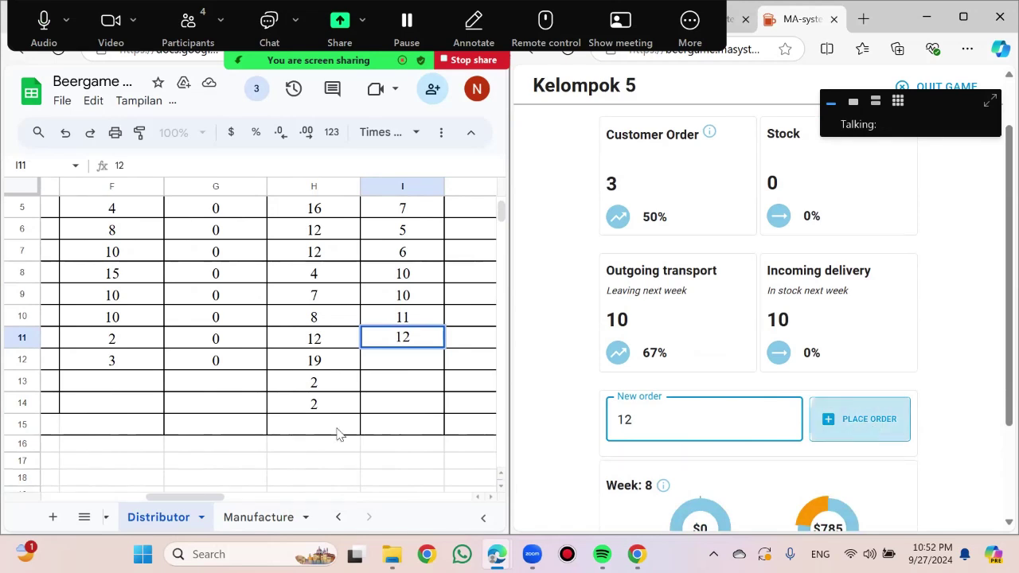
Calculate the week 7 cost in cell J11 with the formula =(H11*2)+ (G11*5)
{"action": "scroll", "coordinate": [300, 426], "scroll_direction": "right", "scroll_amount": 3}
{"action": "left_click", "coordinate": [332, 377]}
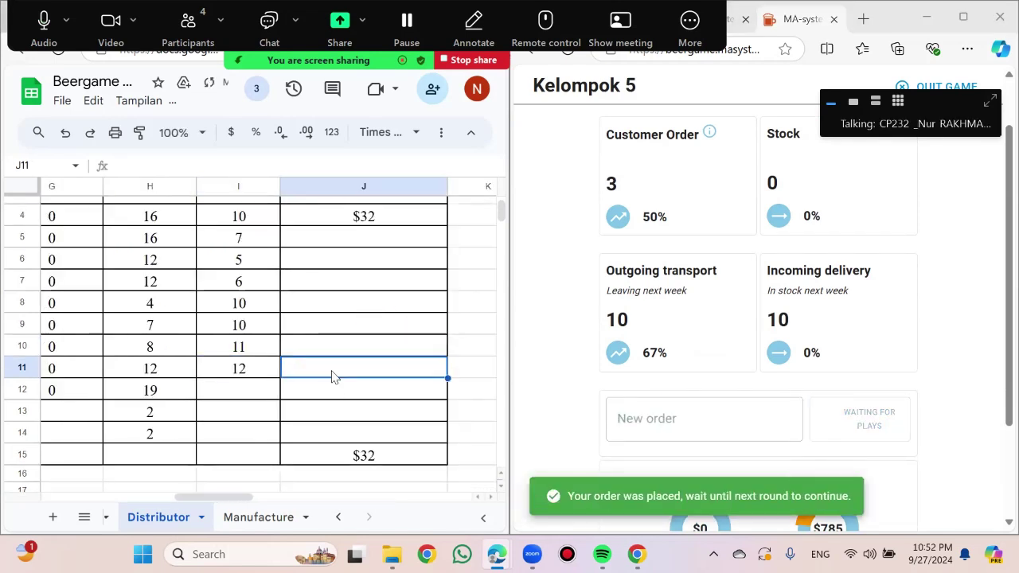
{"action": "type", "text": "("}
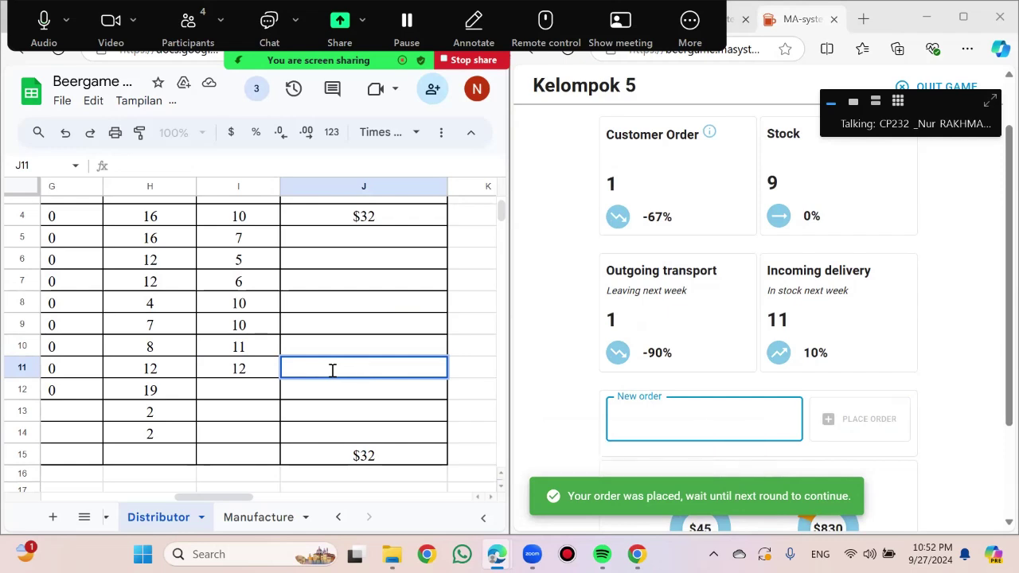
{"action": "type", "text": "=("}
{"action": "left_click", "coordinate": [184, 371]}
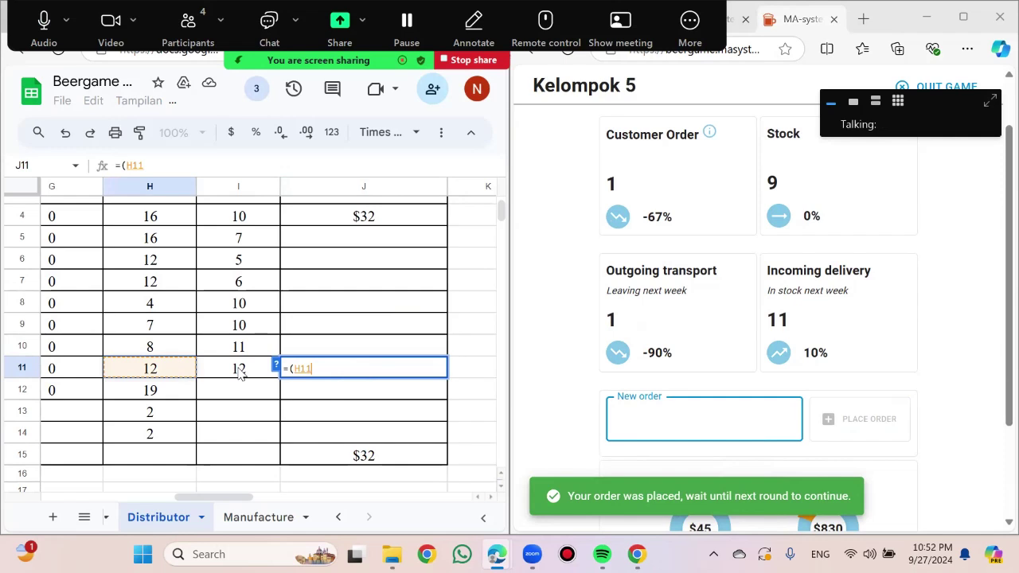
{"action": "type", "text": "*3"}
{"action": "type", "text": "2"}
{"action": "type", "text": ")"}
{"action": "type", "text": "+"}
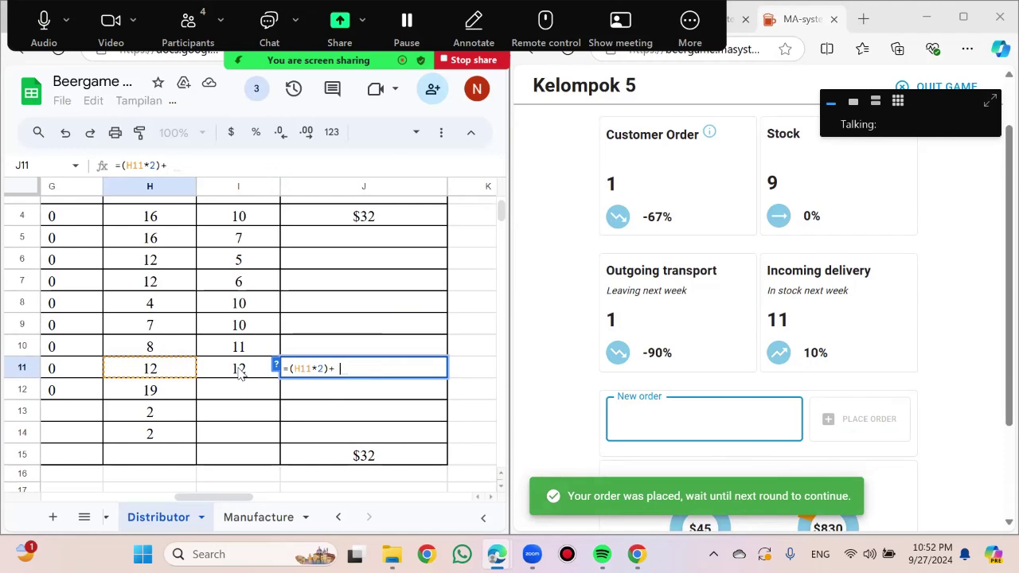
{"action": "type", "text": " ("}
{"action": "scroll", "coordinate": [143, 374], "scroll_direction": "left", "scroll_amount": 1}
{"action": "left_click", "coordinate": [136, 374]}
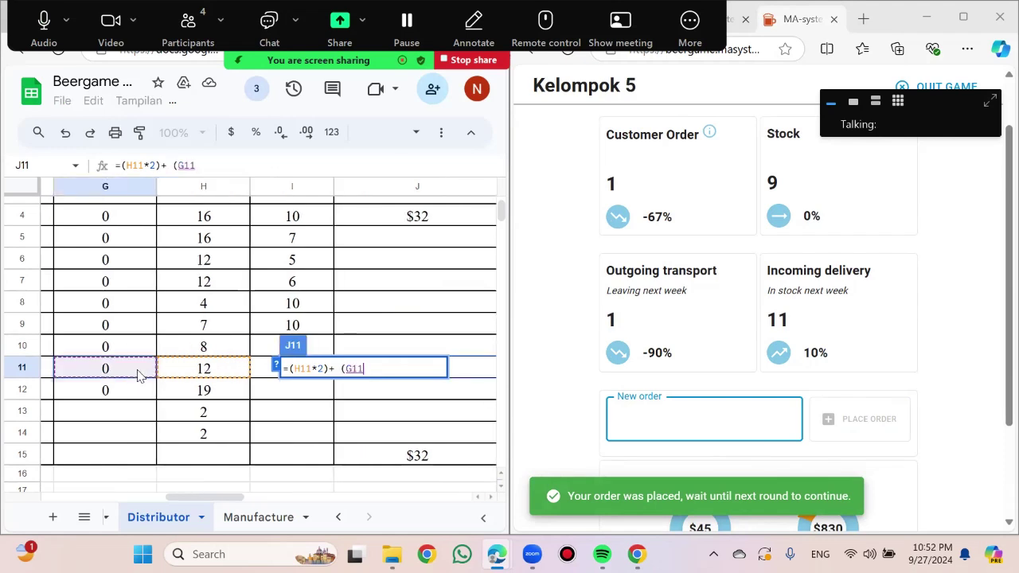
{"action": "type", "text": "*5"}
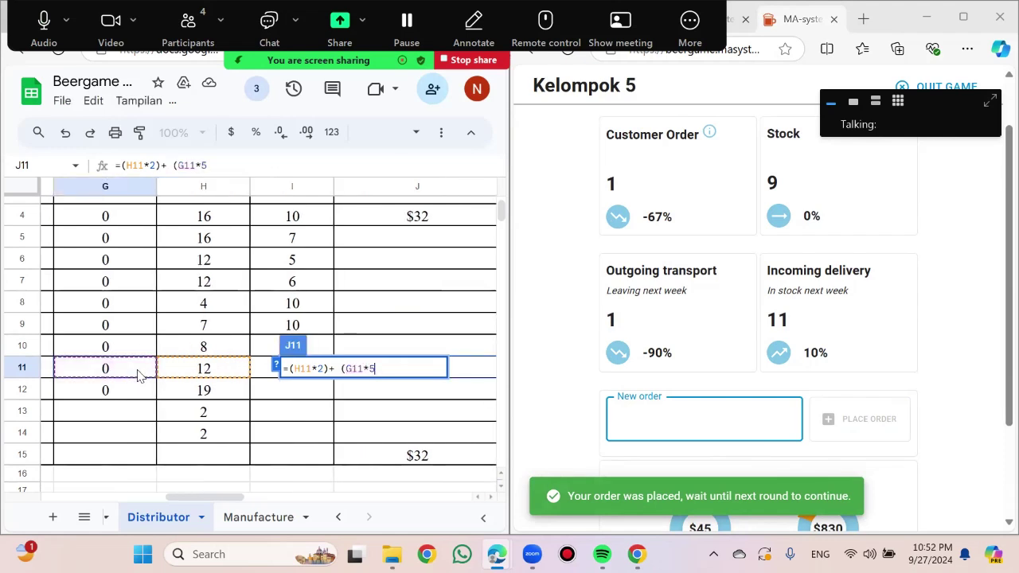
{"action": "type", "text": ")"}
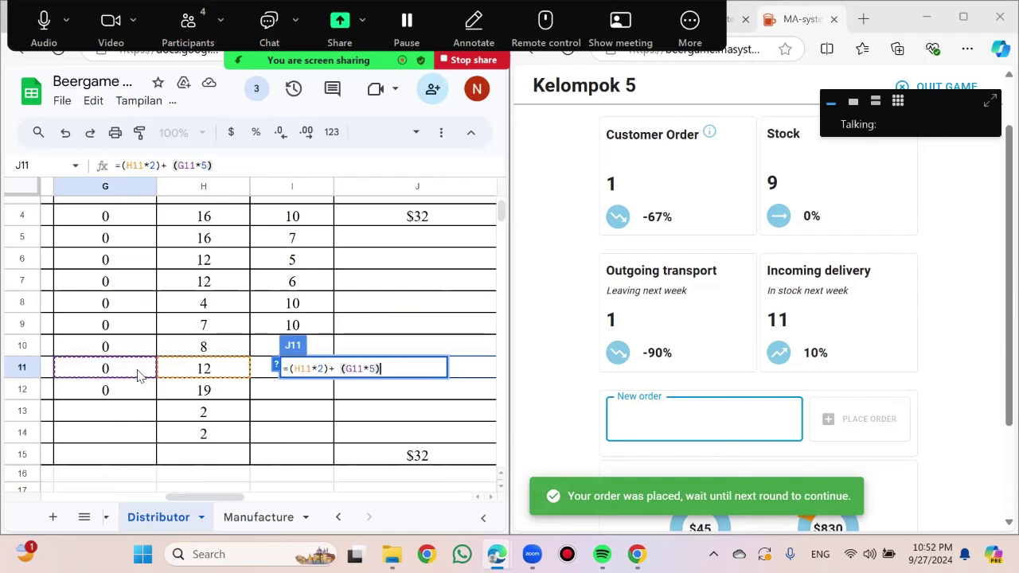
{"action": "key", "text": "Return"}
Correct the Distributor sheet's week 8 incoming delivery to 11 in B12 and the incoming order to 1 in D12
{"action": "scroll", "coordinate": [136, 374], "scroll_direction": "left", "scroll_amount": 5}
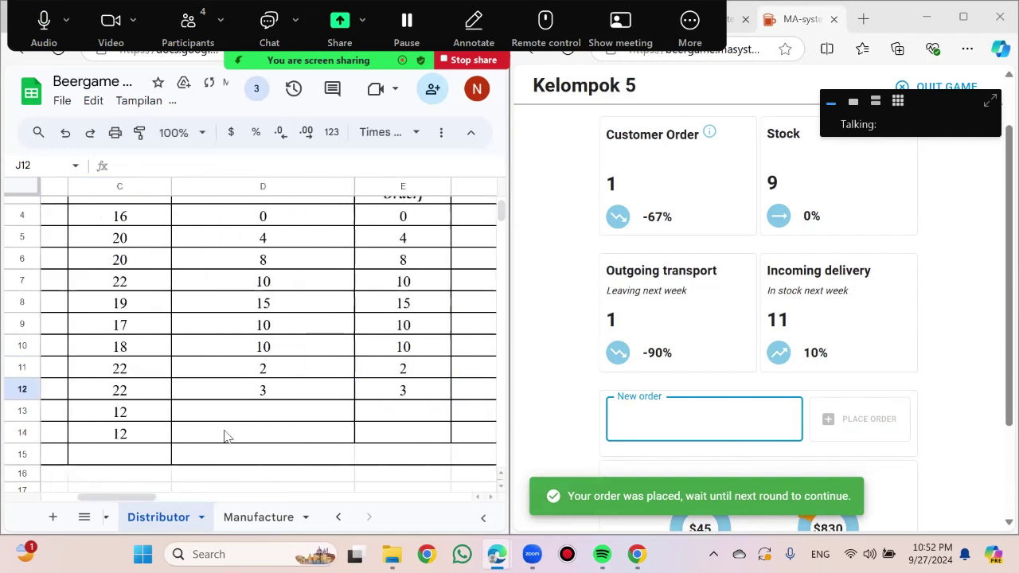
{"action": "left_click", "coordinate": [201, 417]}
{"action": "left_click", "coordinate": [205, 393]}
{"action": "scroll", "coordinate": [206, 397], "scroll_direction": "right", "scroll_amount": 3}
{"action": "scroll", "coordinate": [205, 398], "scroll_direction": "right", "scroll_amount": 5}
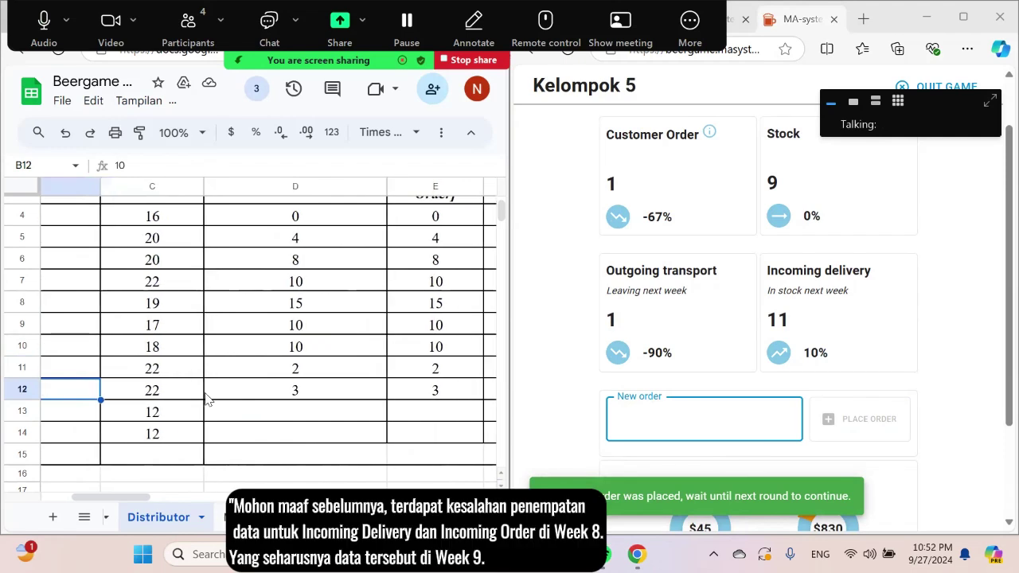
{"action": "scroll", "coordinate": [205, 397], "scroll_direction": "left", "scroll_amount": 6}
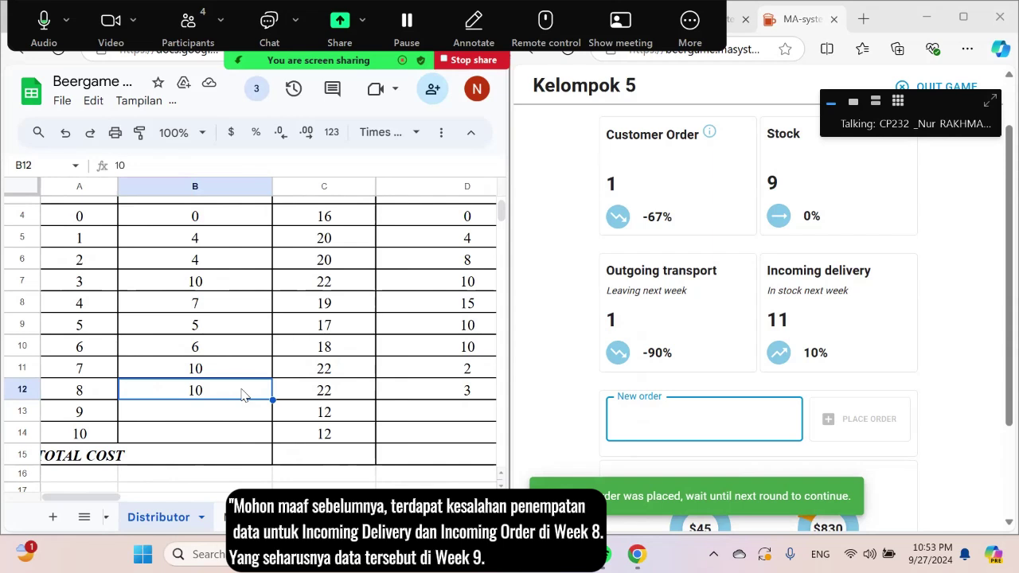
{"action": "type", "text": "11"}
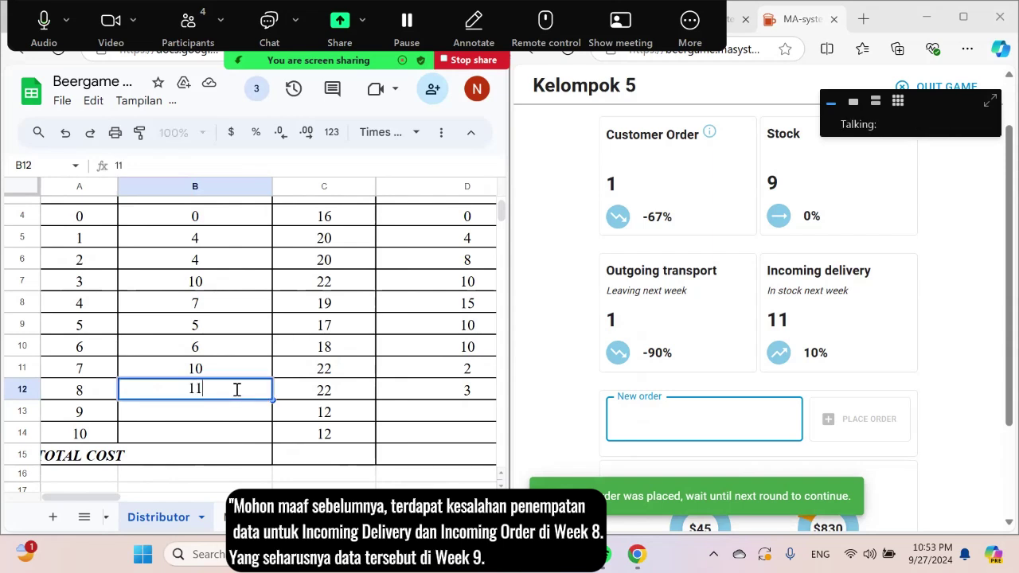
{"action": "left_click", "coordinate": [344, 396]}
{"action": "left_click", "coordinate": [433, 396]}
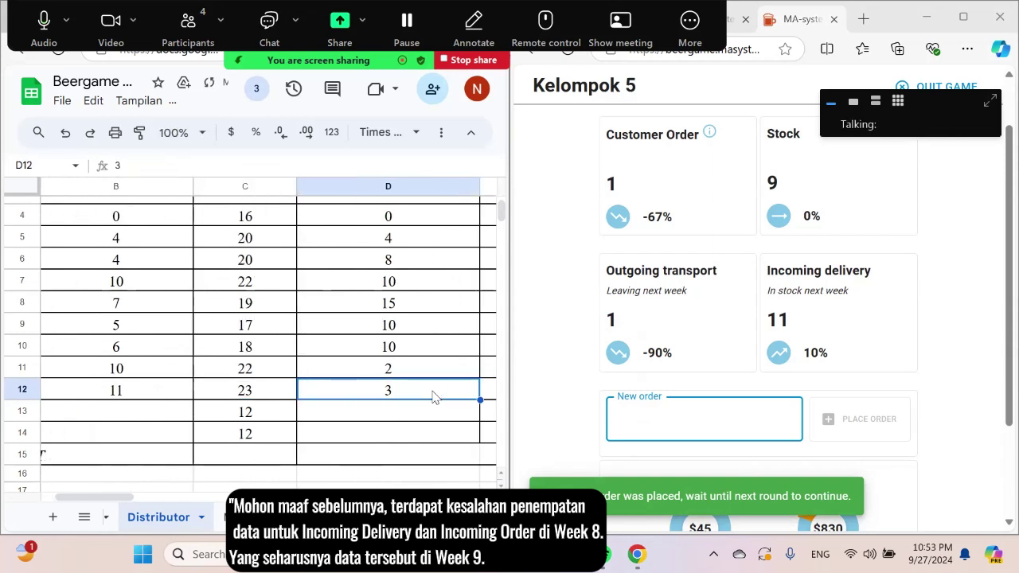
{"action": "type", "text": "1"}
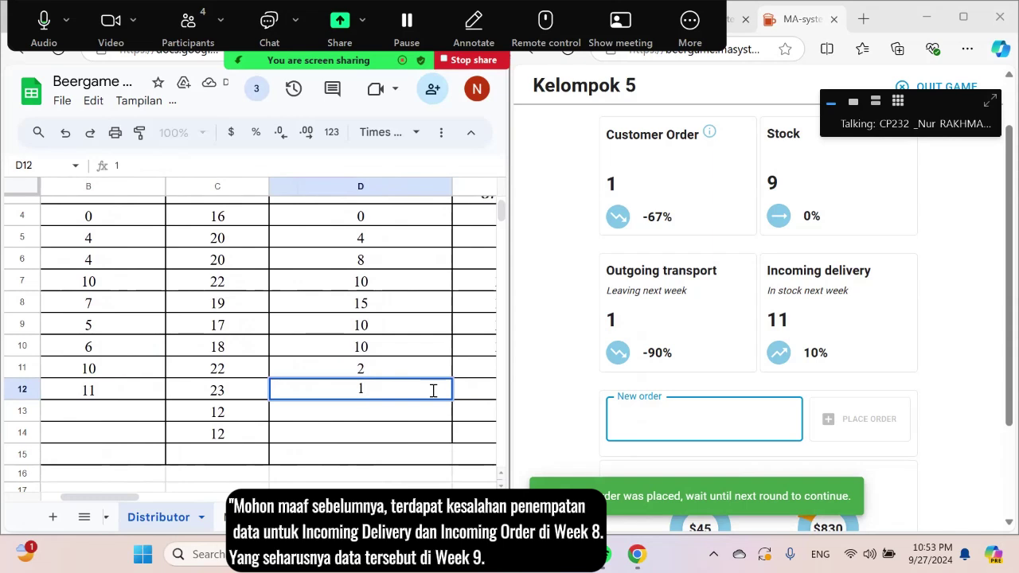
Change the week 8 to-ship quantity in E12 and the adjacent shipment quantity in F12 to 1
{"action": "scroll", "coordinate": [406, 362], "scroll_direction": "right", "scroll_amount": 3}
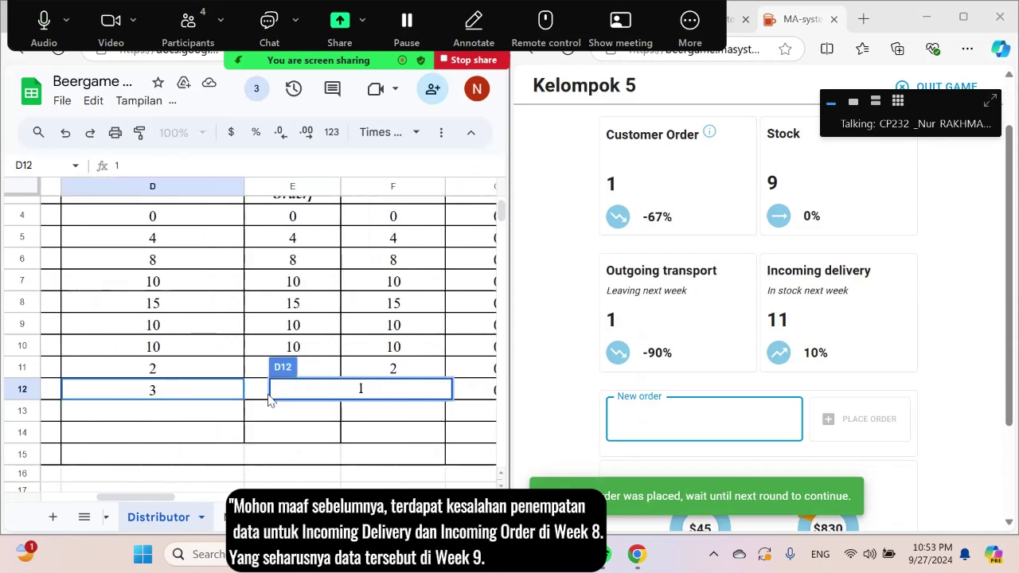
{"action": "left_click", "coordinate": [283, 400]}
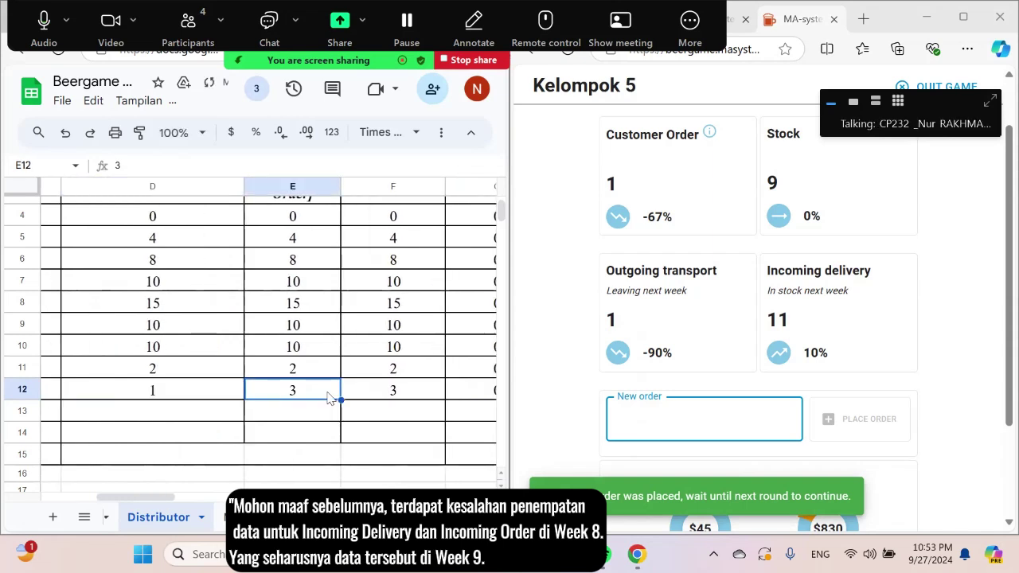
{"action": "type", "text": "1"}
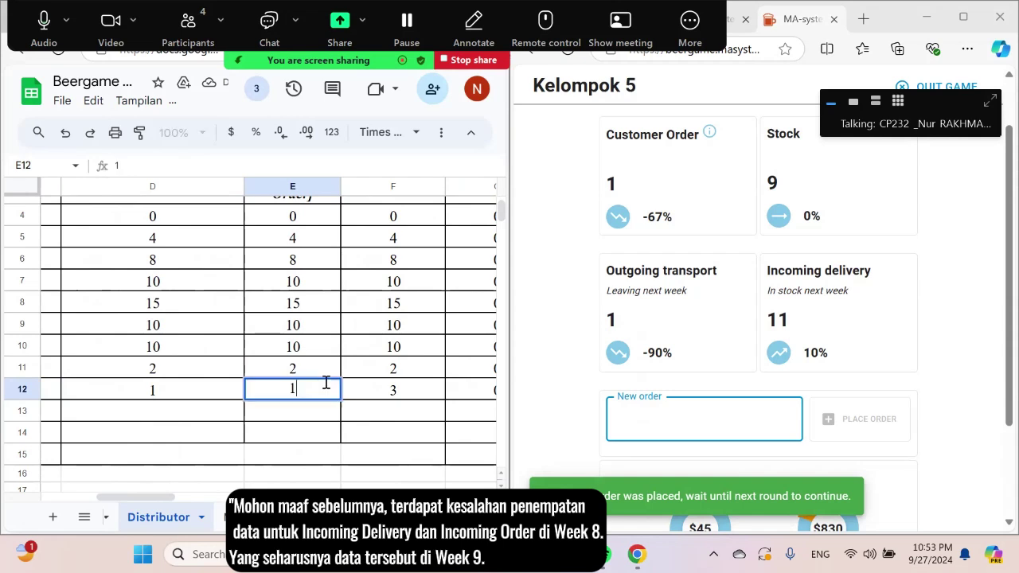
{"action": "left_click", "coordinate": [399, 394]}
{"action": "type", "text": "1"}
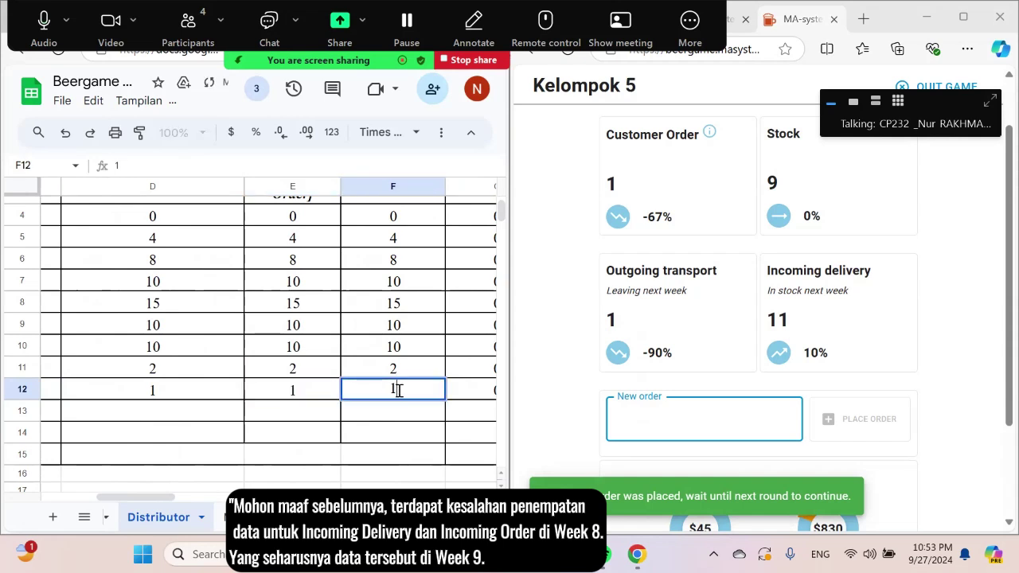
{"action": "left_click", "coordinate": [404, 433]}
{"action": "scroll", "coordinate": [405, 420], "scroll_direction": "right", "scroll_amount": 1}
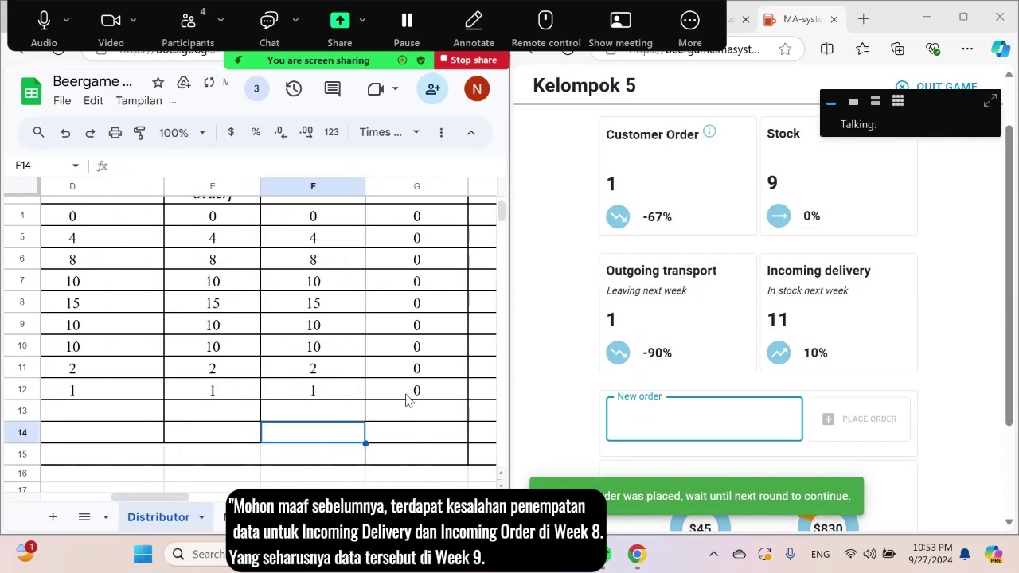
{"action": "left_click", "coordinate": [406, 395]}
{"action": "scroll", "coordinate": [390, 398], "scroll_direction": "right", "scroll_amount": 3}
{"action": "left_click", "coordinate": [364, 395]}
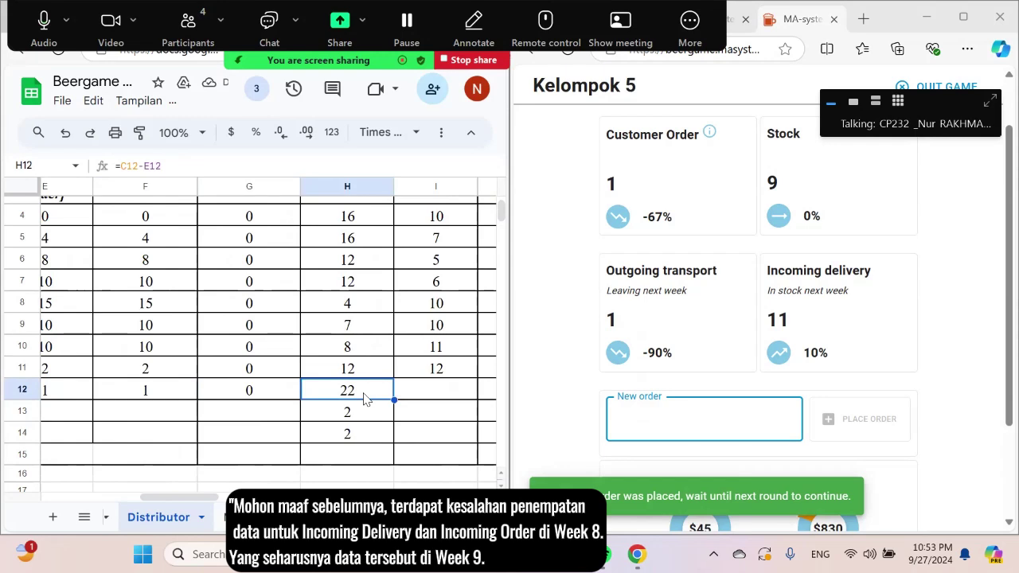
{"action": "type", "text": "="}
{"action": "scroll", "coordinate": [191, 404], "scroll_direction": "left", "scroll_amount": 4}
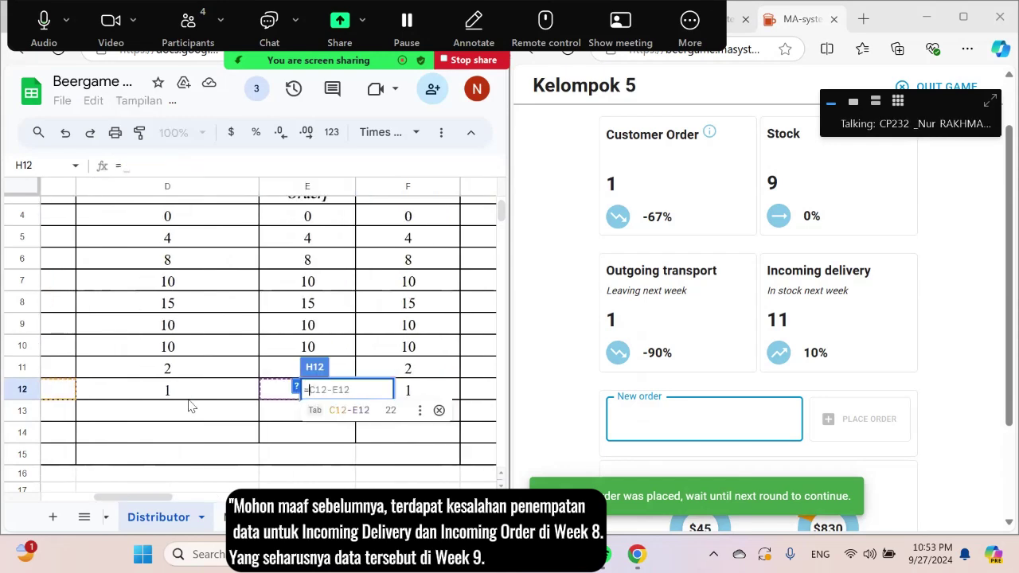
{"action": "left_click", "coordinate": [165, 398]}
{"action": "scroll", "coordinate": [164, 400], "scroll_direction": "up", "scroll_amount": 3}
{"action": "scroll", "coordinate": [164, 397], "scroll_direction": "down", "scroll_amount": 3}
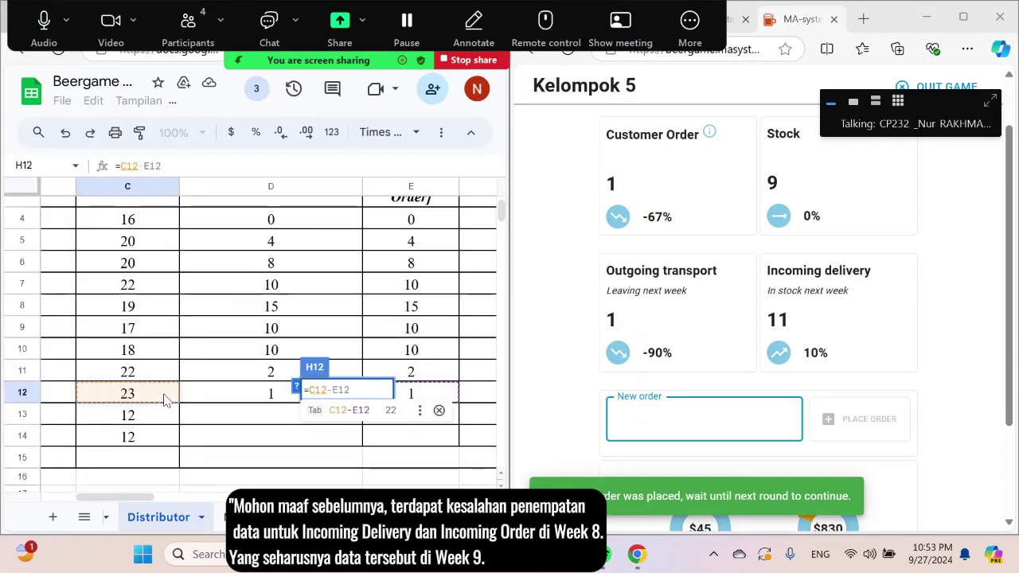
{"action": "scroll", "coordinate": [167, 398], "scroll_direction": "right", "scroll_amount": 3}
{"action": "left_click", "coordinate": [191, 398]}
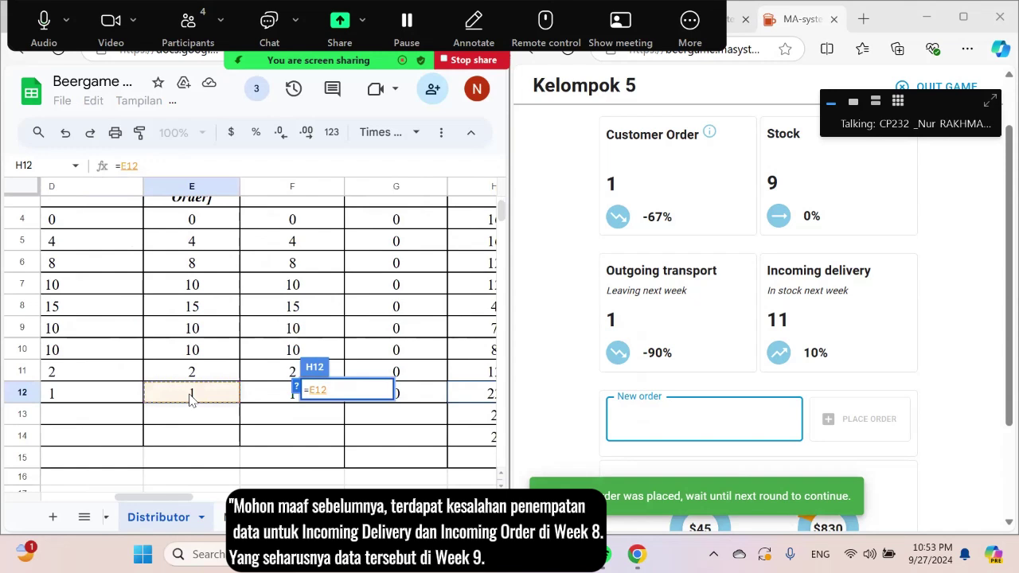
{"action": "scroll", "coordinate": [223, 404], "scroll_direction": "left", "scroll_amount": 3}
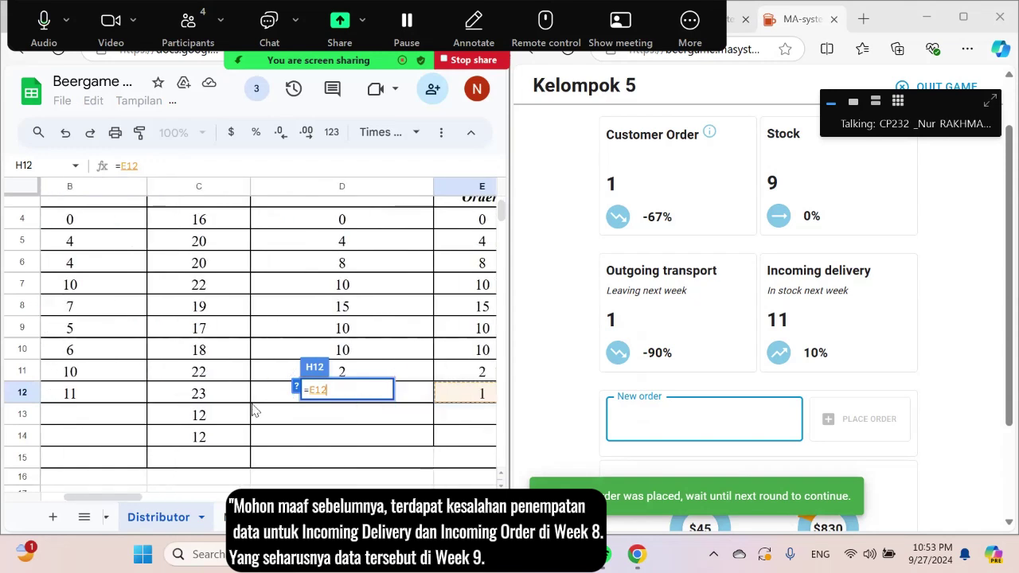
{"action": "scroll", "coordinate": [252, 409], "scroll_direction": "left", "scroll_amount": 1}
{"action": "key", "text": "BackSpace"}
{"action": "key", "text": "BackSpace"}
{"action": "key", "text": "BackSpace"}
{"action": "key", "text": "BackSpace"}
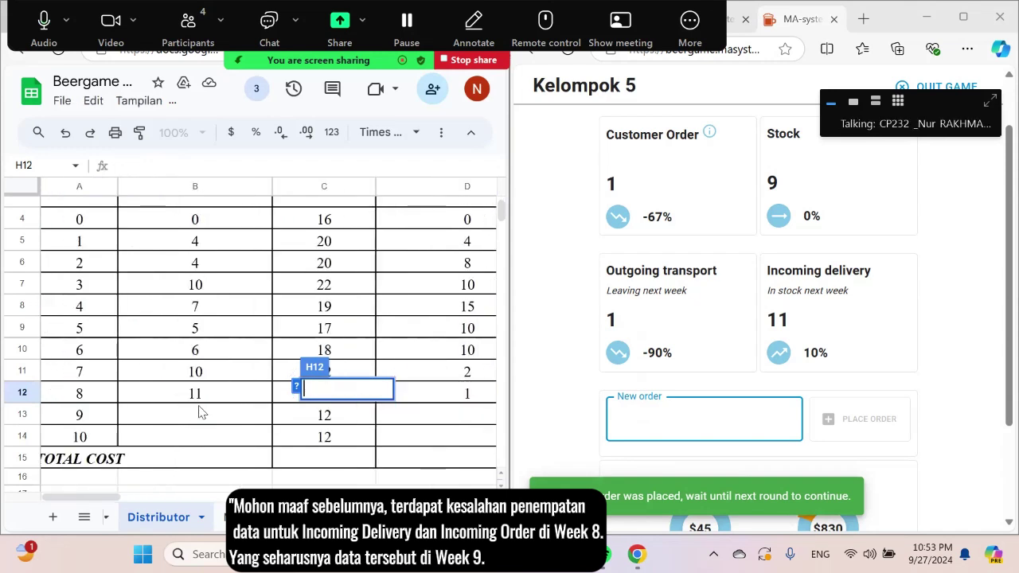
Calculate the Distributor sheet's week 8 inventory in H12 with the formula =C12-E12
{"action": "scroll", "coordinate": [348, 454], "scroll_direction": "right", "scroll_amount": 4}
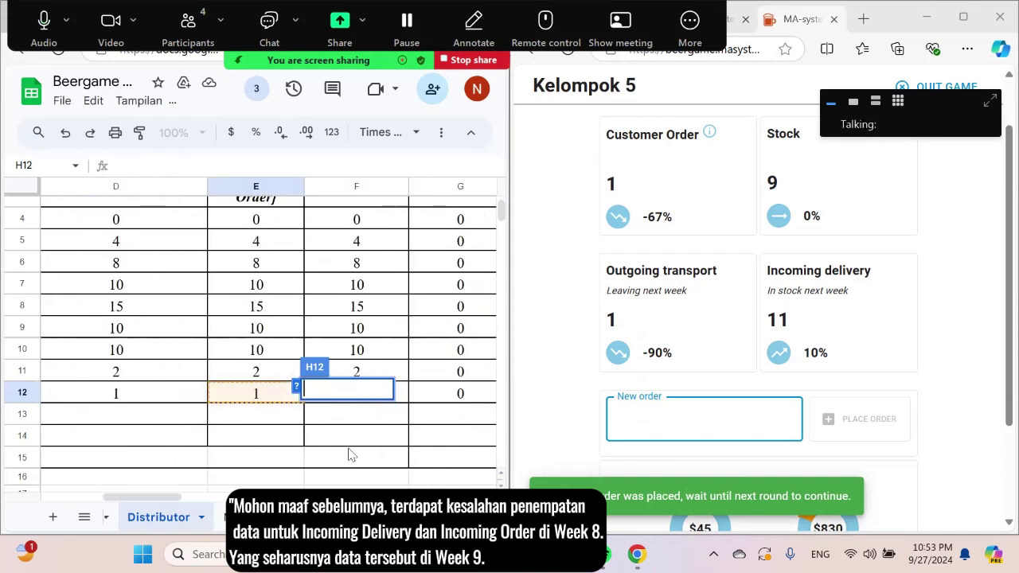
{"action": "left_click", "coordinate": [288, 400]}
{"action": "left_click", "coordinate": [371, 405]}
{"action": "left_click", "coordinate": [450, 400]}
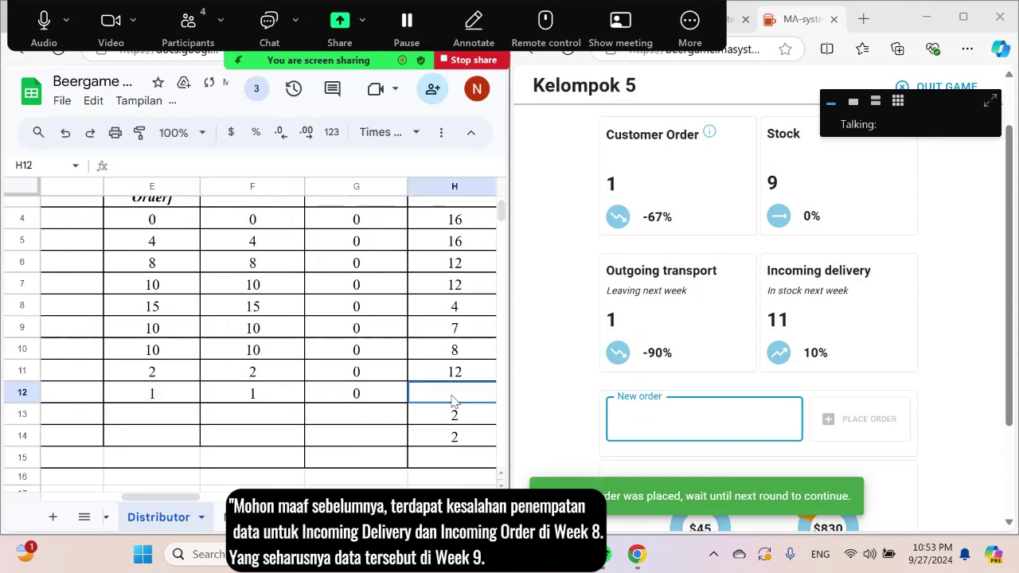
{"action": "type", "text": "="}
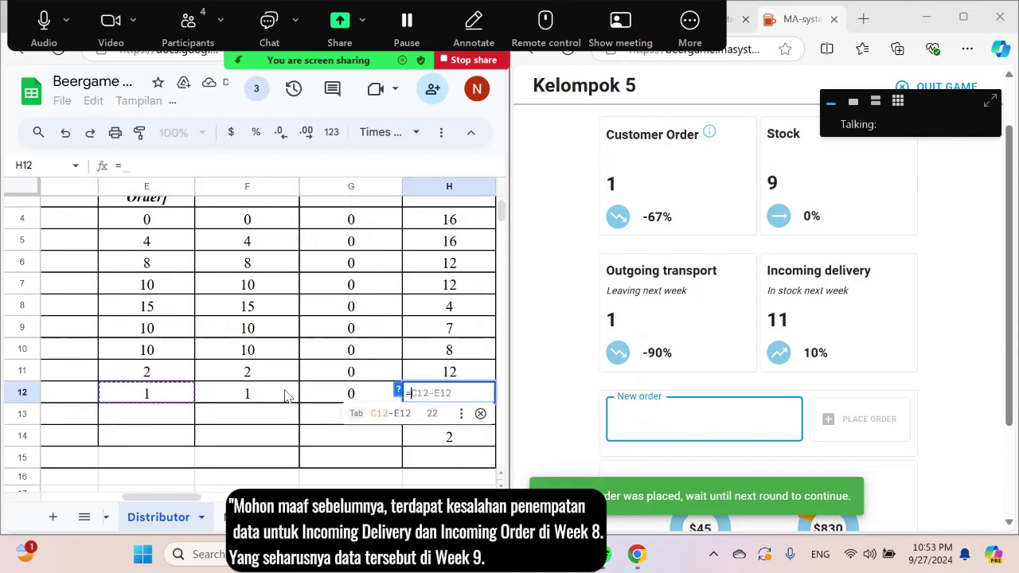
{"action": "scroll", "coordinate": [296, 395], "scroll_direction": "left", "scroll_amount": 3}
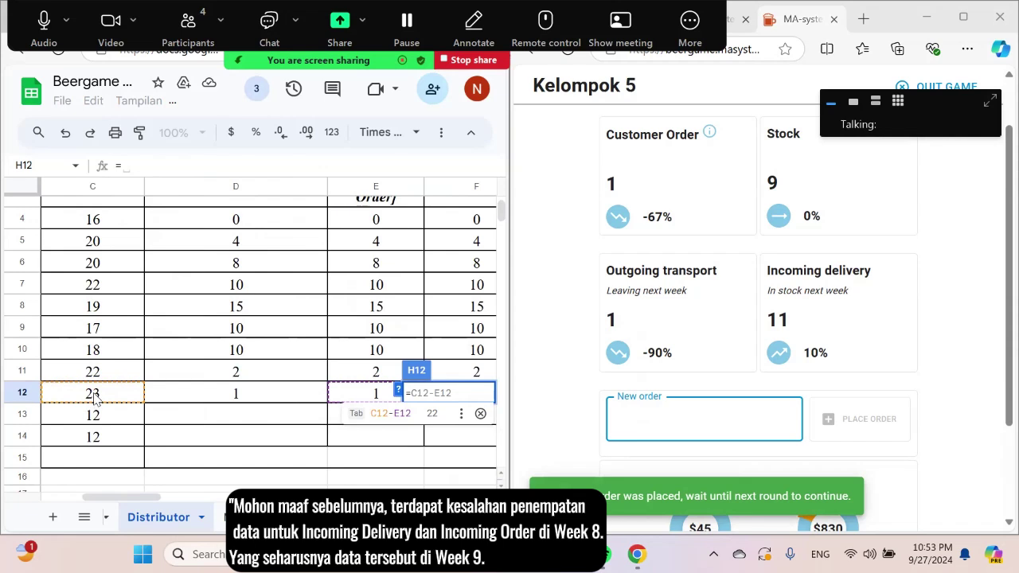
{"action": "left_click", "coordinate": [94, 398]}
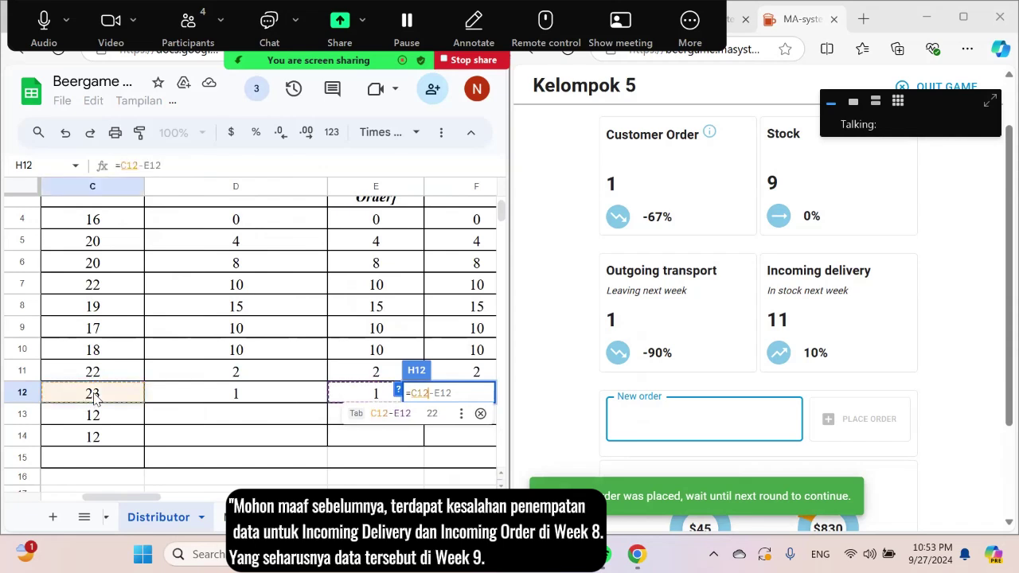
{"action": "type", "text": "-"}
{"action": "left_click", "coordinate": [357, 393]}
{"action": "key", "text": "Return"}
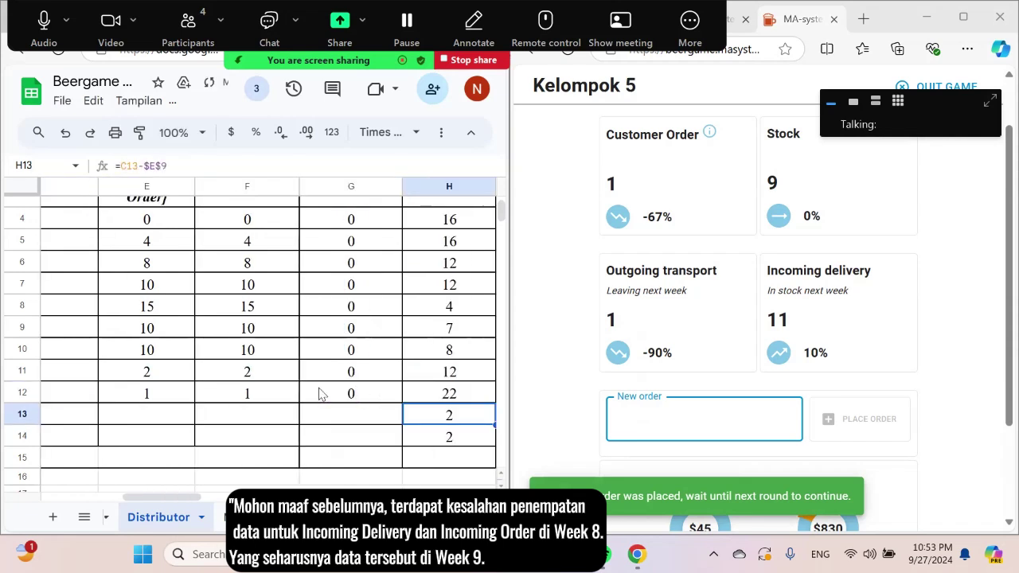
Record 14 as the week 8 outgoing order in cell I12 and place a distributor order of 14 in the Beer Game
{"action": "scroll", "coordinate": [318, 393], "scroll_direction": "right", "scroll_amount": 5}
{"action": "left_click", "coordinate": [318, 393]}
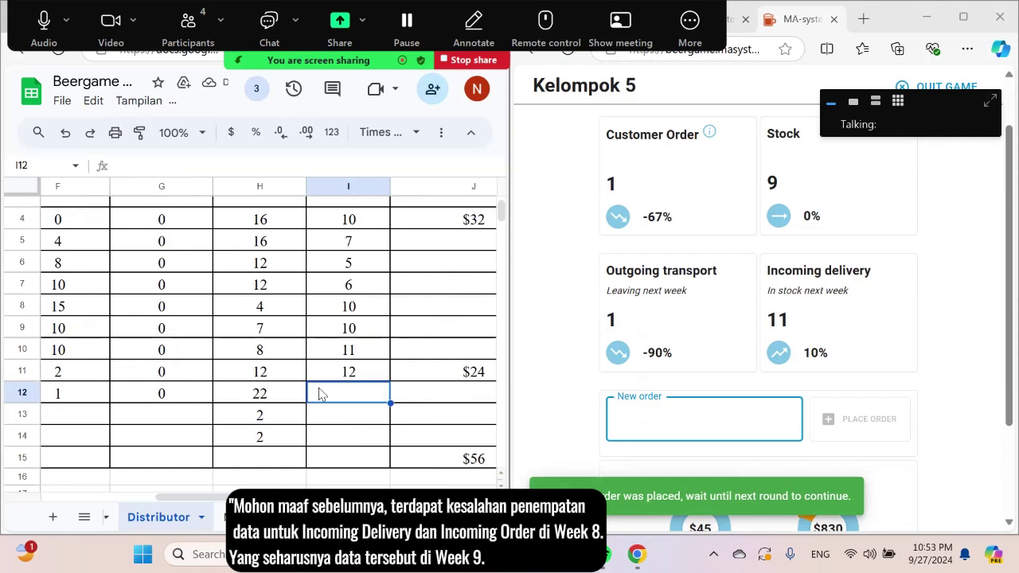
{"action": "scroll", "coordinate": [319, 393], "scroll_direction": "up", "scroll_amount": 3}
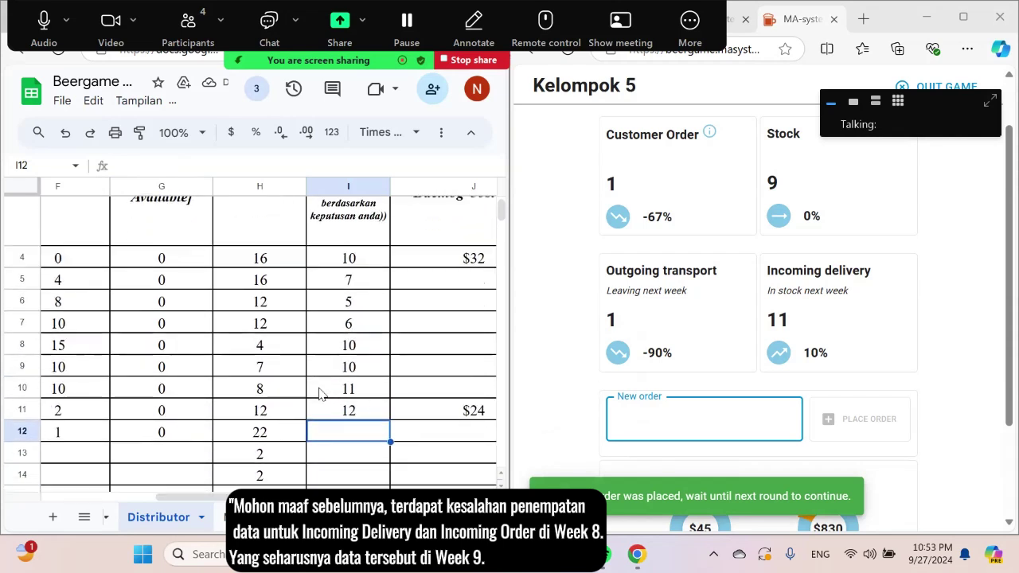
{"action": "type", "text": "1"}
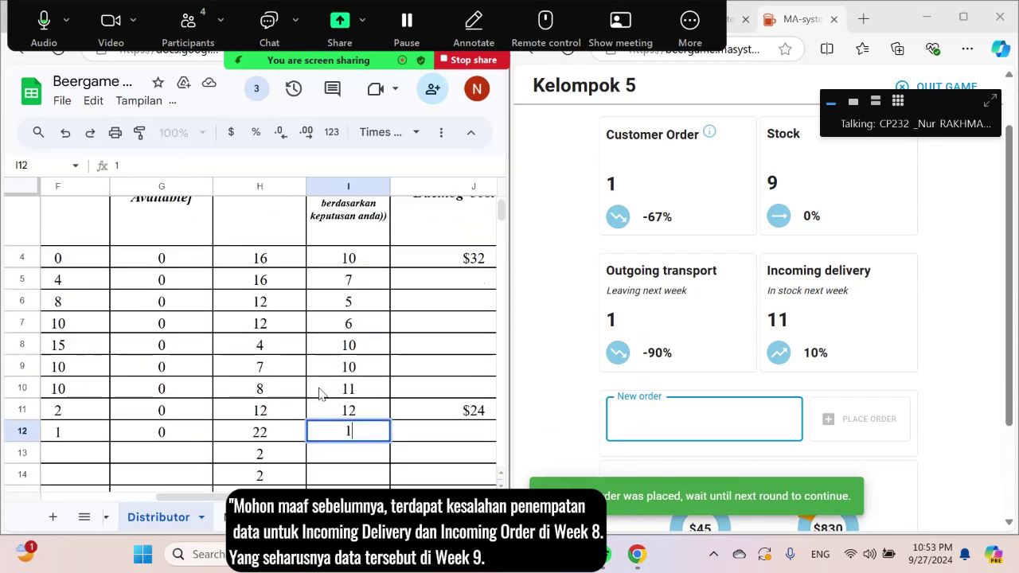
{"action": "type", "text": "4"}
{"action": "scroll", "coordinate": [181, 404], "scroll_direction": "left", "scroll_amount": 5}
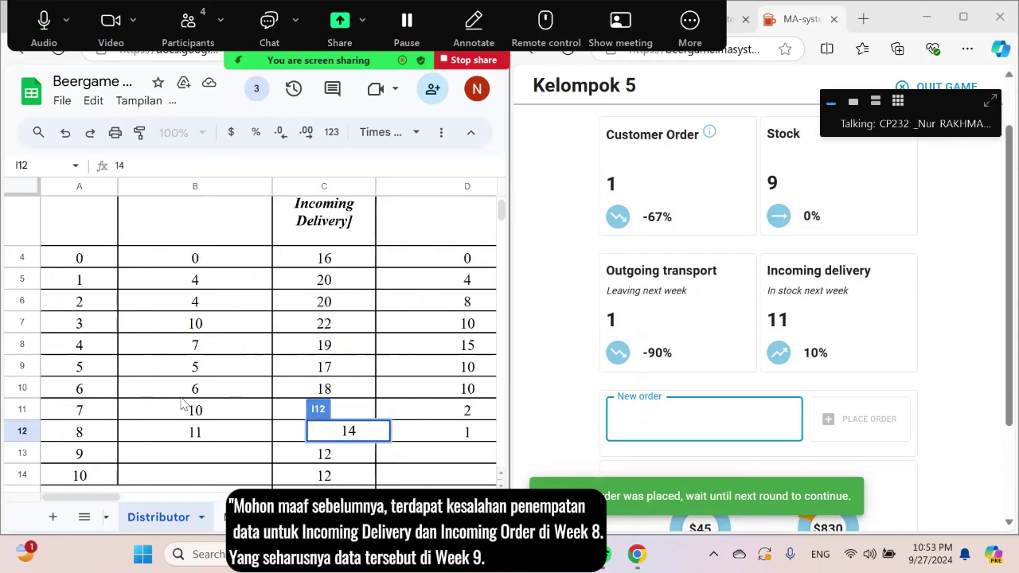
{"action": "scroll", "coordinate": [182, 403], "scroll_direction": "right", "scroll_amount": 5}
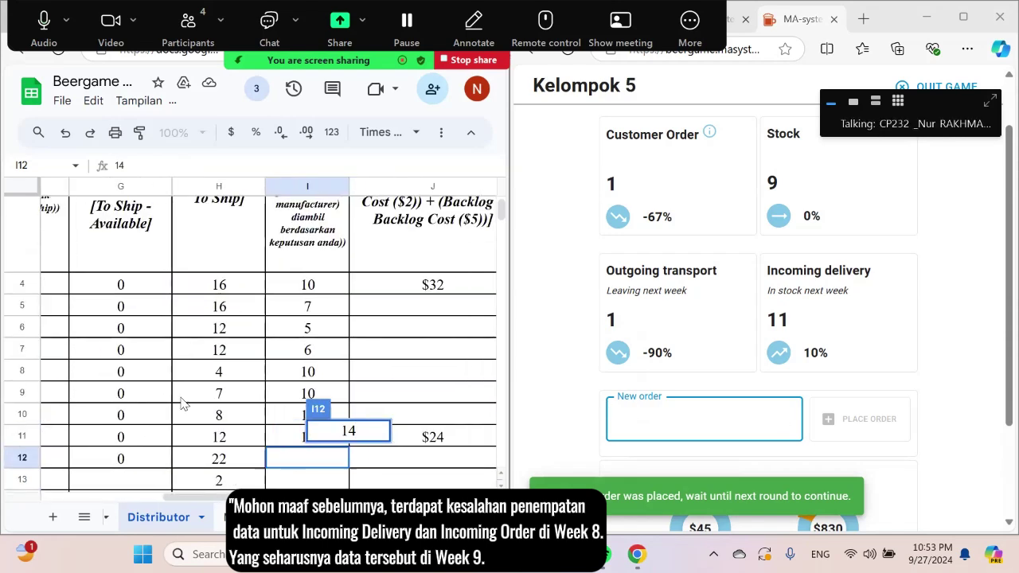
{"action": "type", "text": "14"}
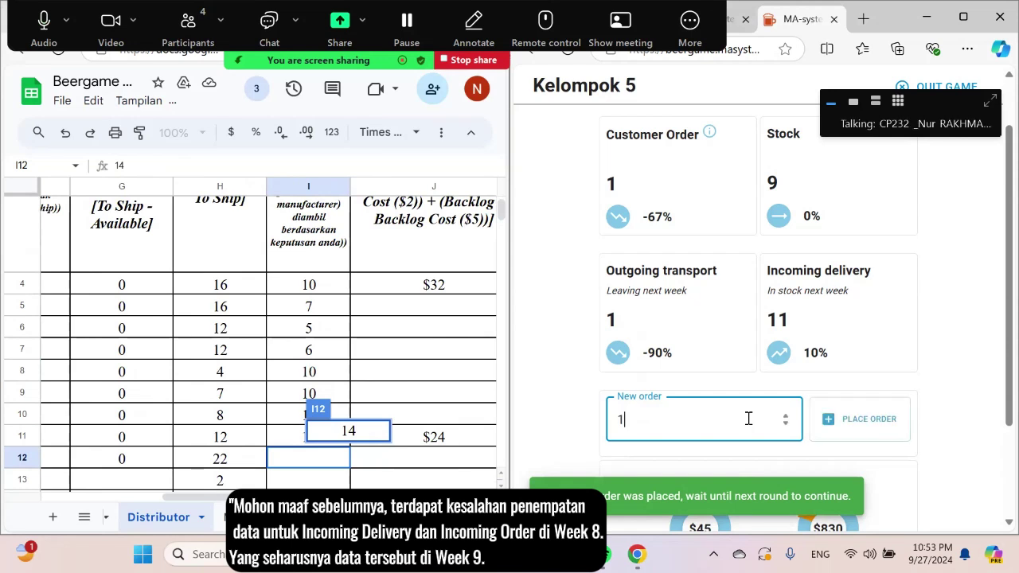
{"action": "left_click", "coordinate": [846, 430]}
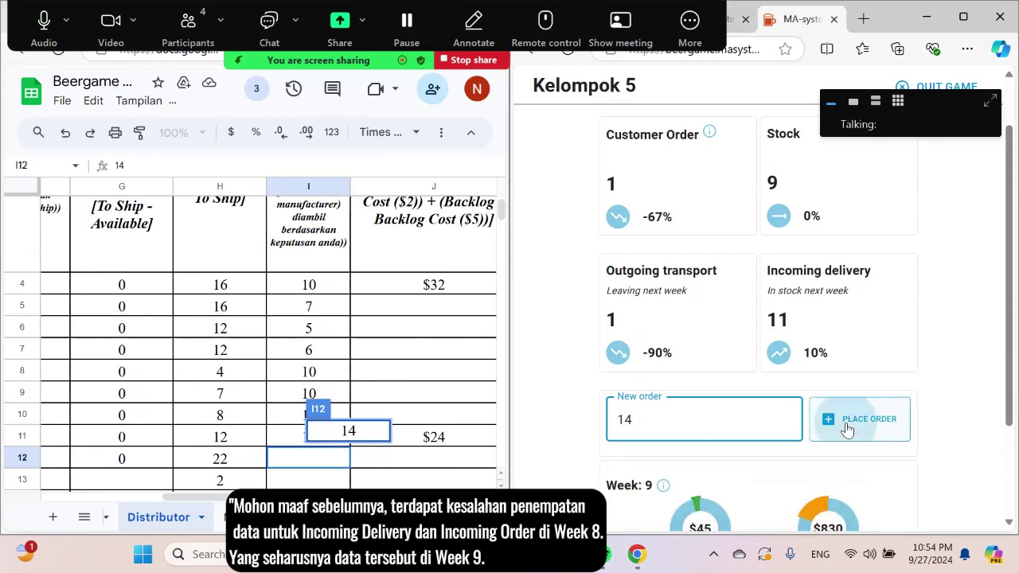
{"action": "left_click", "coordinate": [453, 379]}
{"action": "scroll", "coordinate": [357, 405], "scroll_direction": "down", "scroll_amount": 2}
{"action": "left_click", "coordinate": [318, 439]}
Bring the distributor's new round figures into view, and end the screen share
{"action": "scroll", "coordinate": [318, 439], "scroll_direction": "left", "scroll_amount": 5}
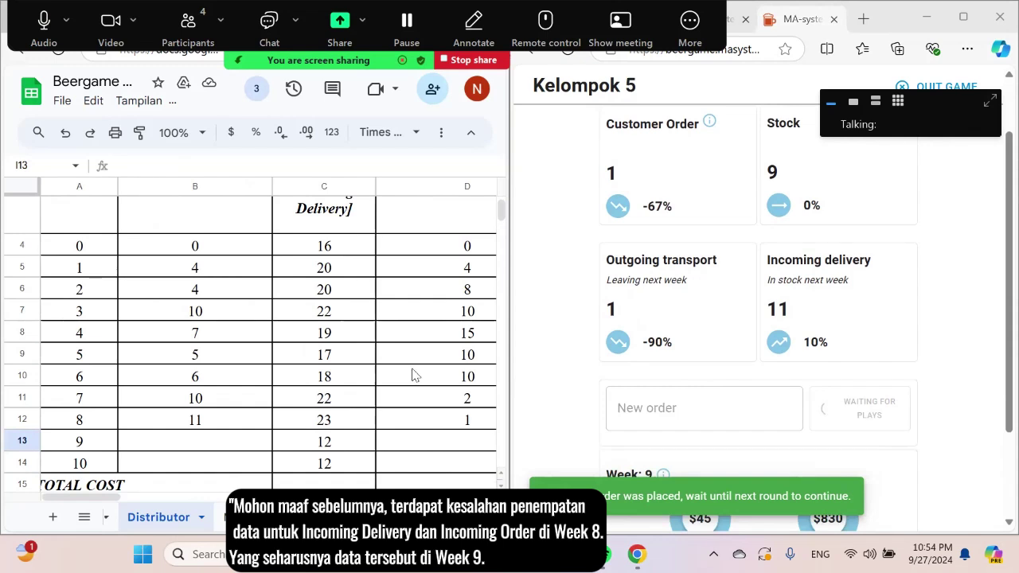
{"action": "scroll", "coordinate": [750, 357], "scroll_direction": "up", "scroll_amount": 1}
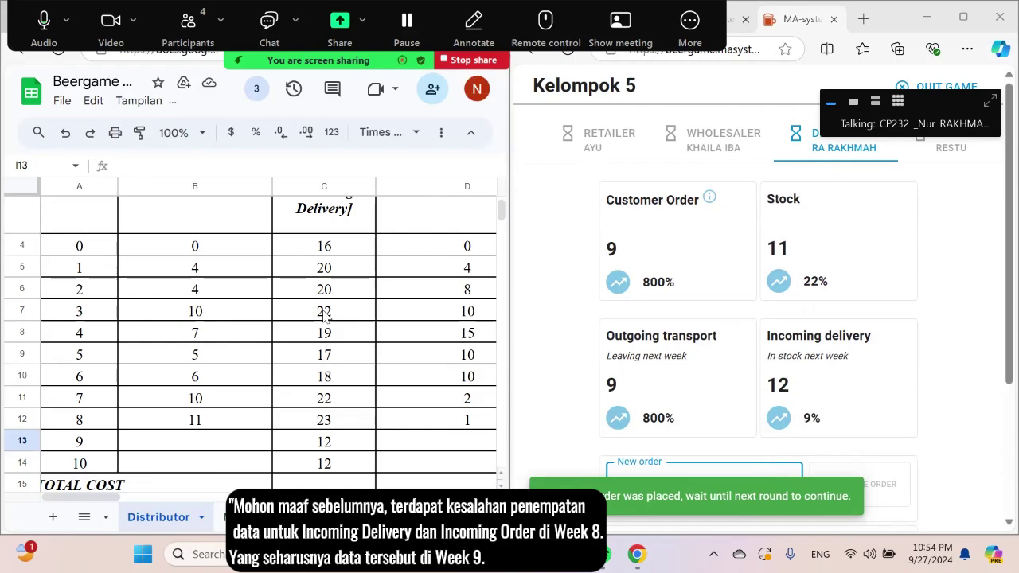
{"action": "left_click", "coordinate": [473, 59]}
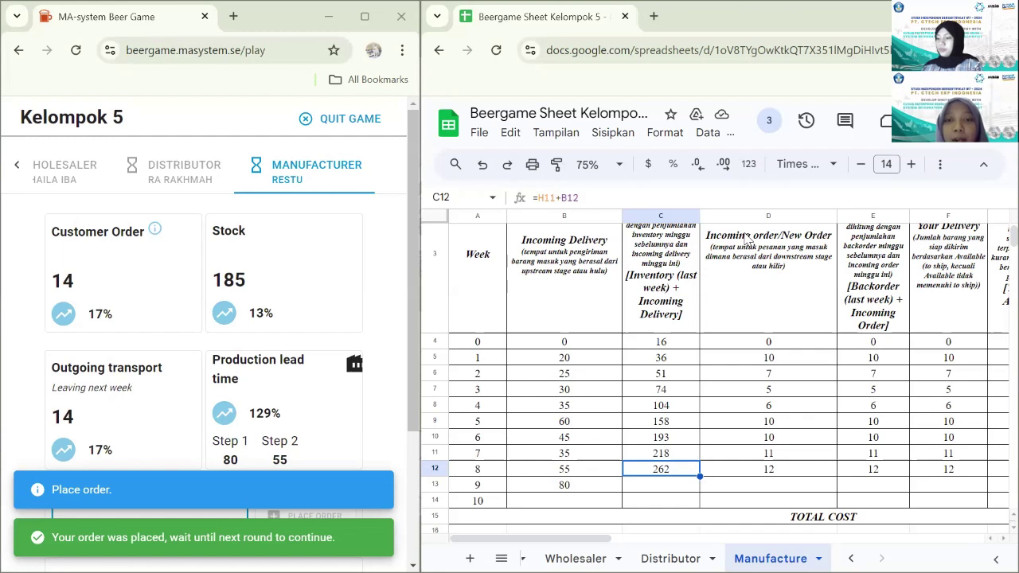
Fill the Manufacture sheet's available-stock formula from C12 down into week 9's cell C13
{"action": "left_click", "coordinate": [588, 487]}
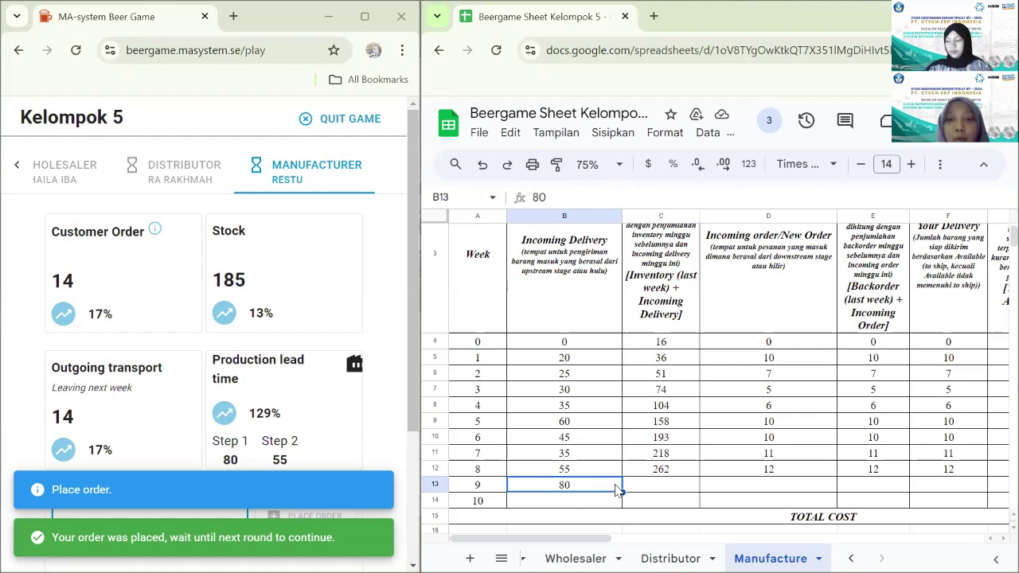
{"action": "left_click", "coordinate": [648, 490]}
{"action": "scroll", "coordinate": [648, 490], "scroll_direction": "up", "scroll_amount": 2}
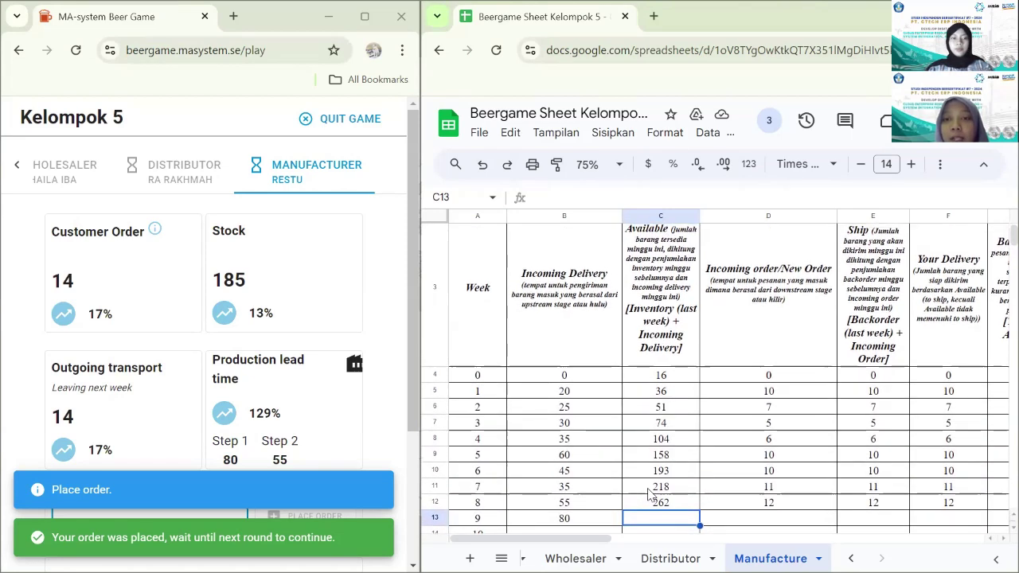
{"action": "scroll", "coordinate": [648, 494], "scroll_direction": "down", "scroll_amount": 1}
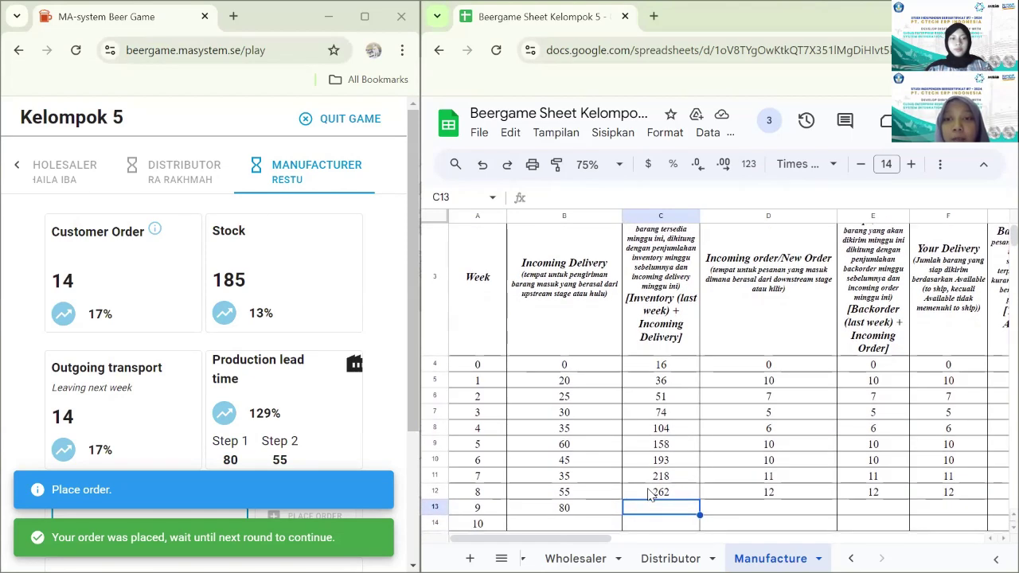
{"action": "scroll", "coordinate": [651, 494], "scroll_direction": "down", "scroll_amount": 1}
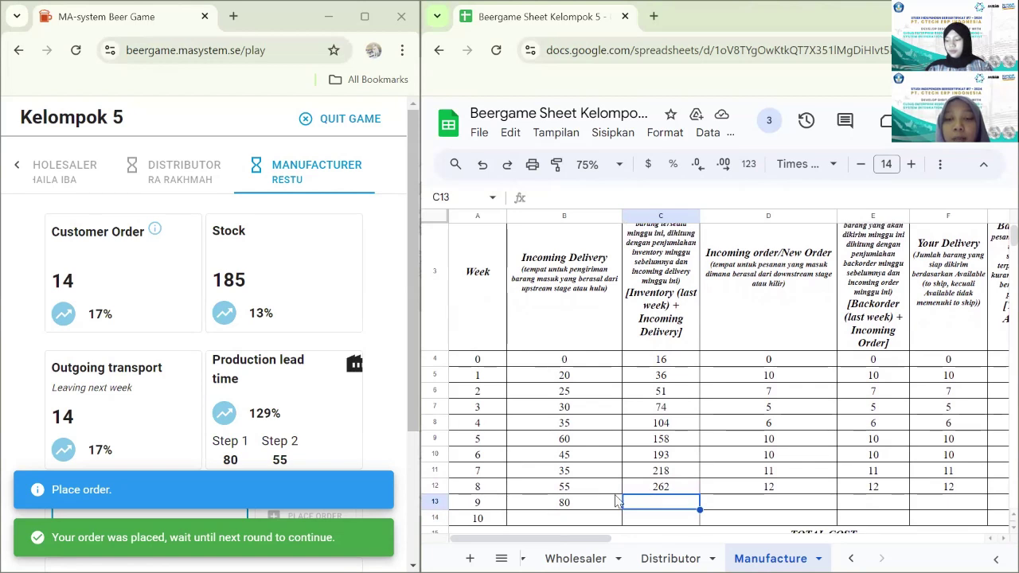
{"action": "left_click", "coordinate": [670, 491]}
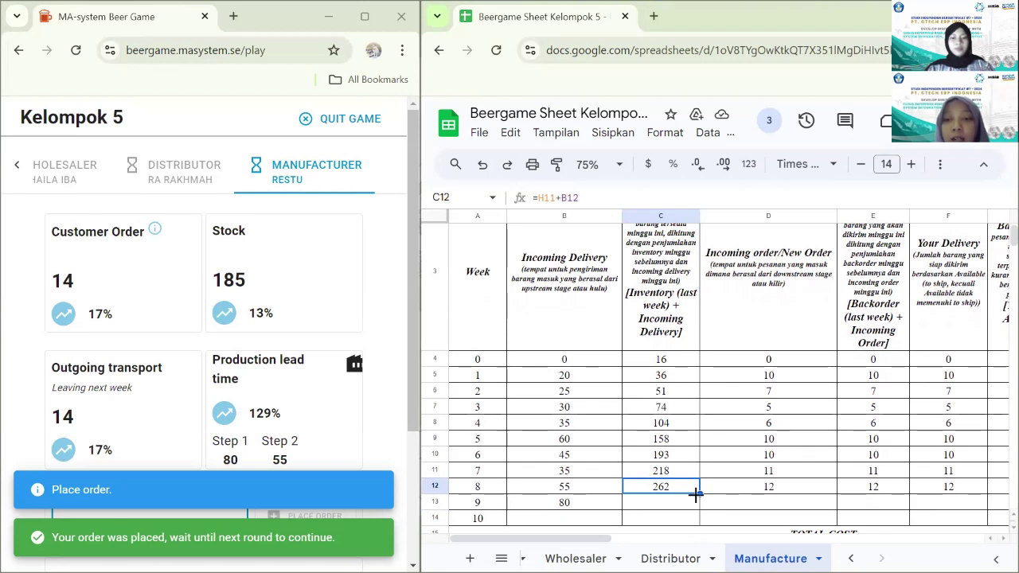
{"action": "left_click_drag", "start_coordinate": [698, 495], "coordinate": [698, 510]}
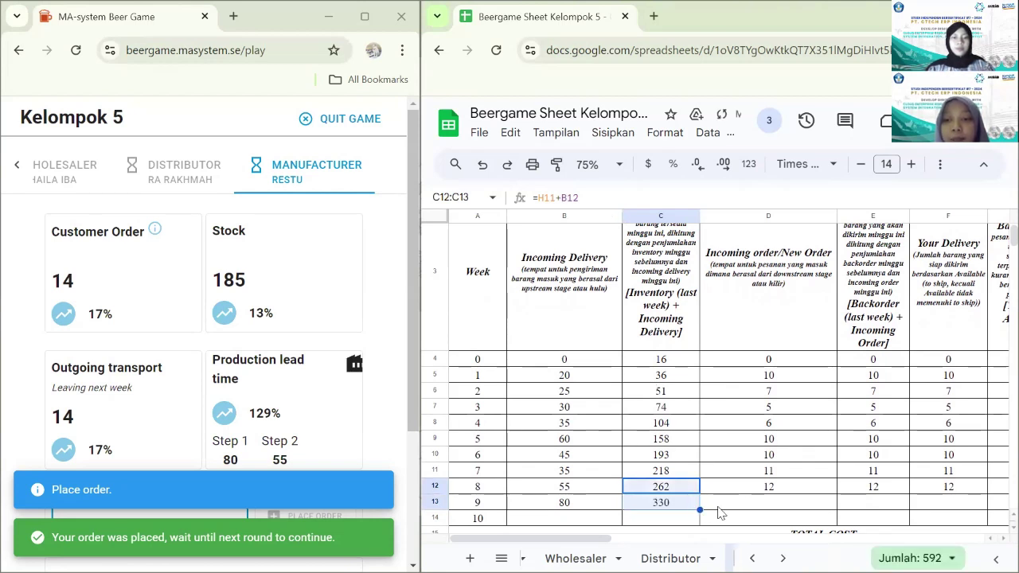
Enter 14 as the Manufacture sheet's week 9 incoming order in D13
{"action": "left_click", "coordinate": [720, 510]}
{"action": "scroll", "coordinate": [720, 512], "scroll_direction": "right", "scroll_amount": 2}
{"action": "scroll", "coordinate": [720, 512], "scroll_direction": "right", "scroll_amount": 1}
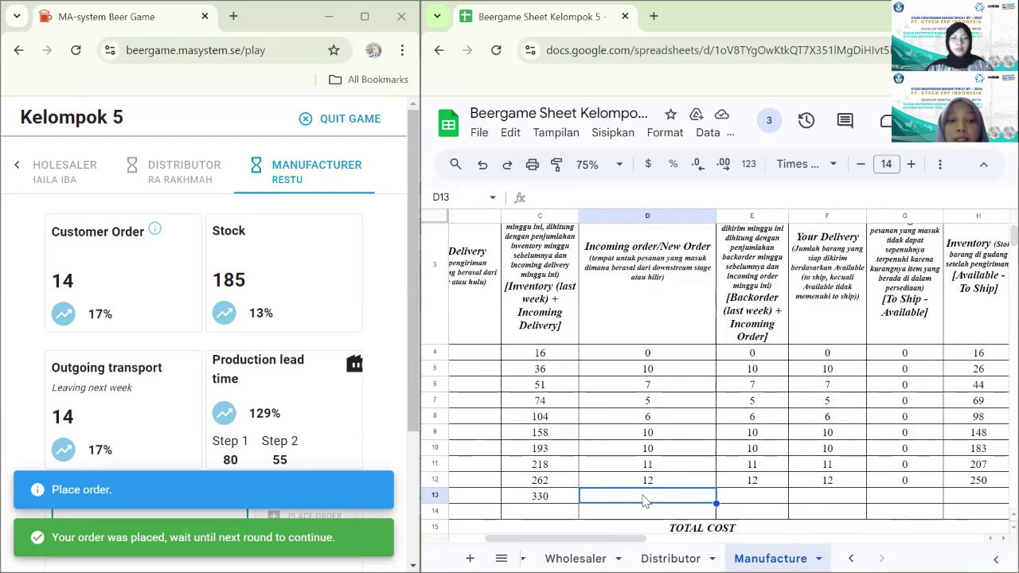
{"action": "type", "text": "14"}
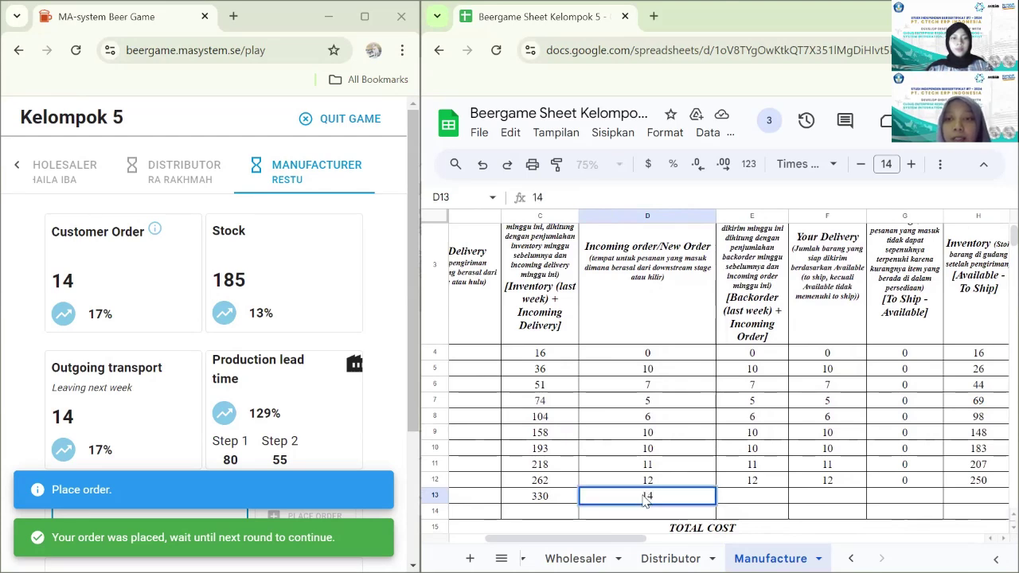
{"action": "key", "text": "Tab"}
Enter 14 for both the week 9 to-ship quantity in E13 and the delivery in F13
{"action": "scroll", "coordinate": [752, 450], "scroll_direction": "up", "scroll_amount": 3}
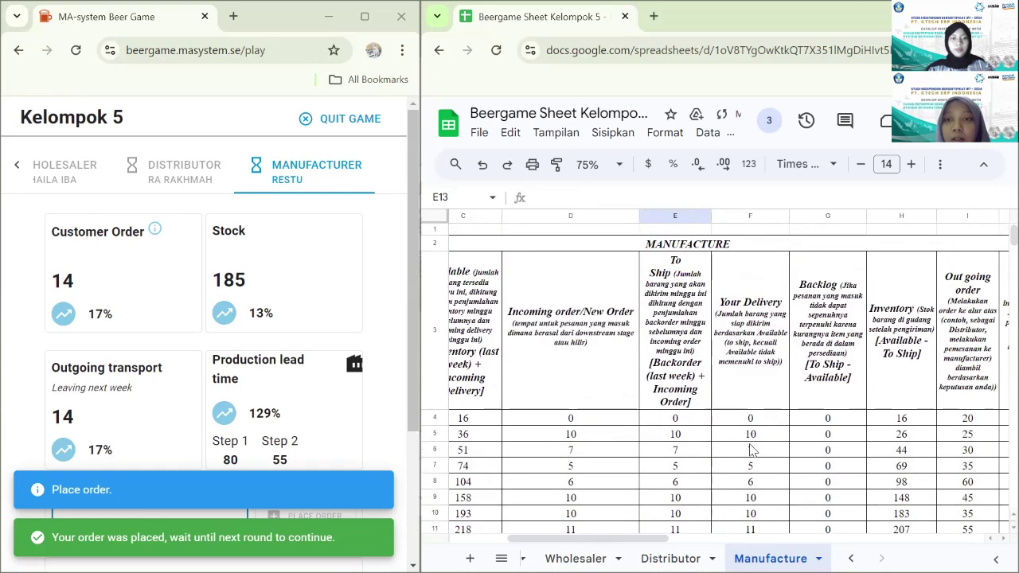
{"action": "scroll", "coordinate": [752, 450], "scroll_direction": "down", "scroll_amount": 2}
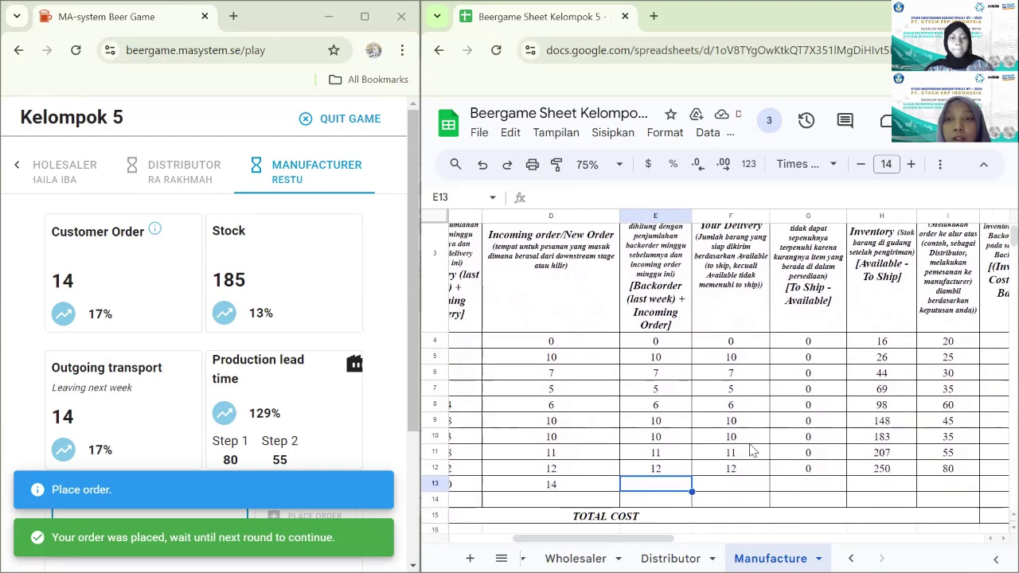
{"action": "type", "text": "14"}
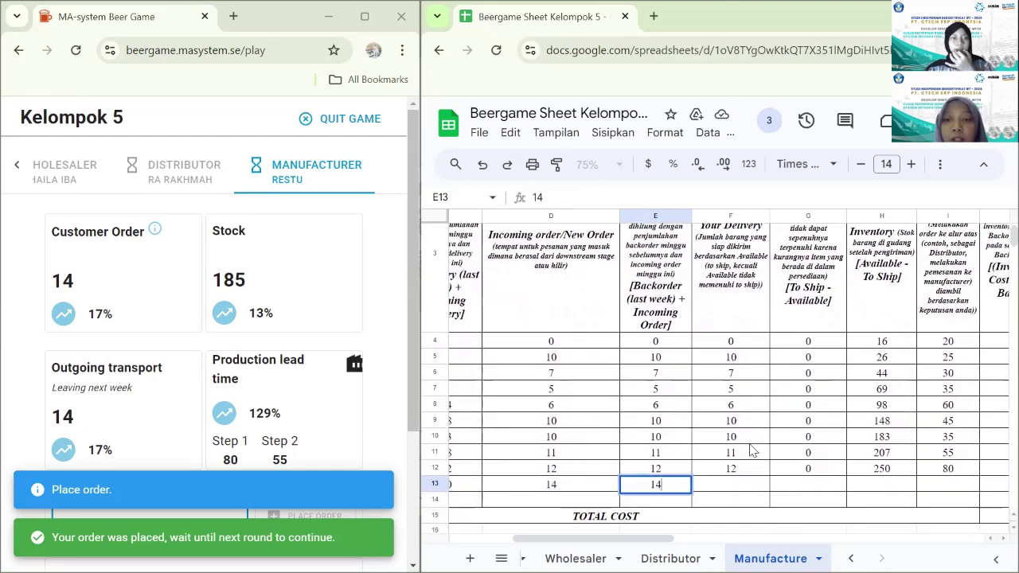
{"action": "key", "text": "Tab"}
{"action": "type", "text": "14"}
{"action": "scroll", "coordinate": [752, 450], "scroll_direction": "right", "scroll_amount": 2}
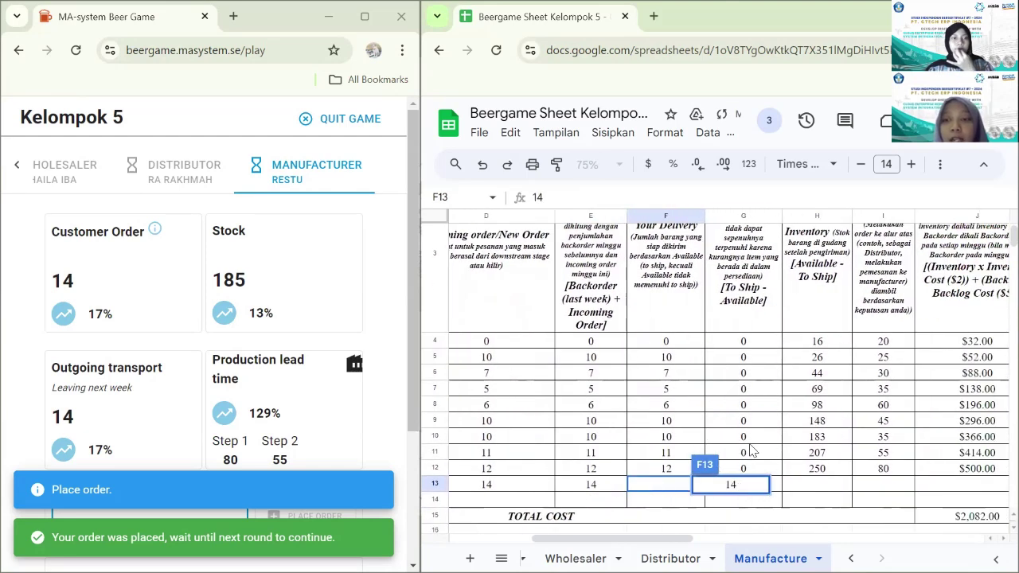
Enter 0 as the Manufacture sheet's week 9 backlog in G13
{"action": "left_click", "coordinate": [646, 489]}
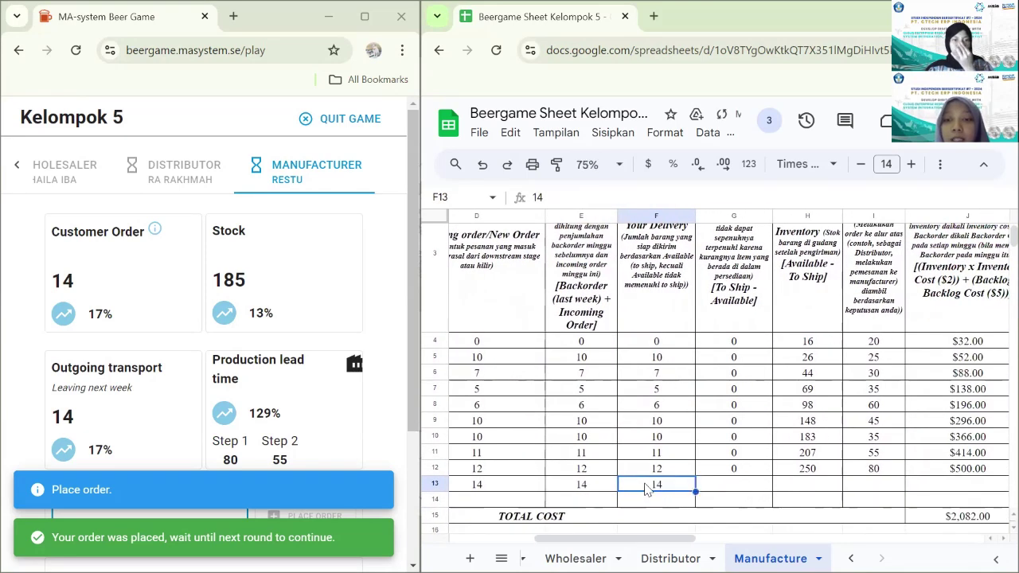
{"action": "left_click", "coordinate": [724, 488]}
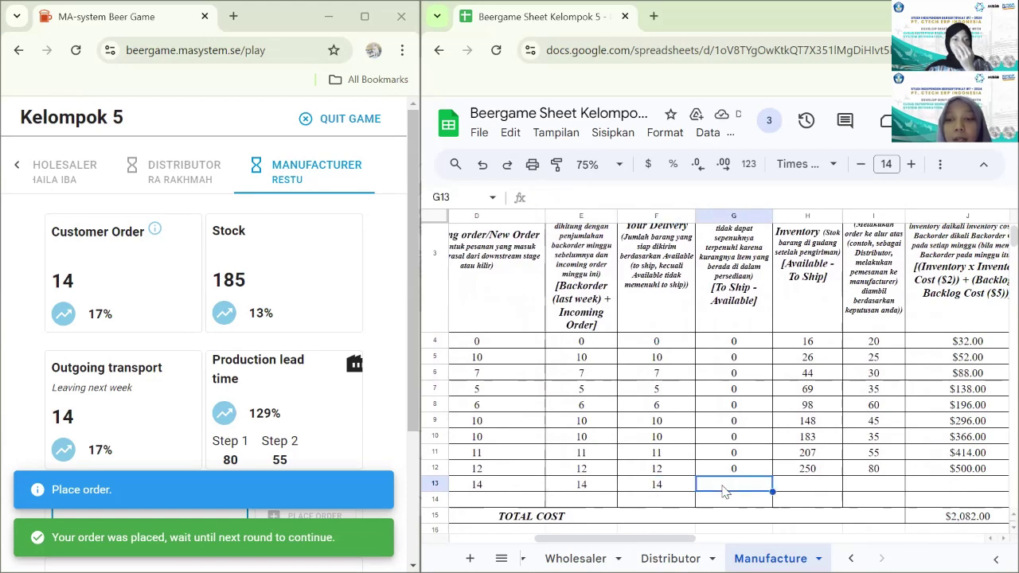
{"action": "type", "text": "0"}
{"action": "key", "text": "Tab"}
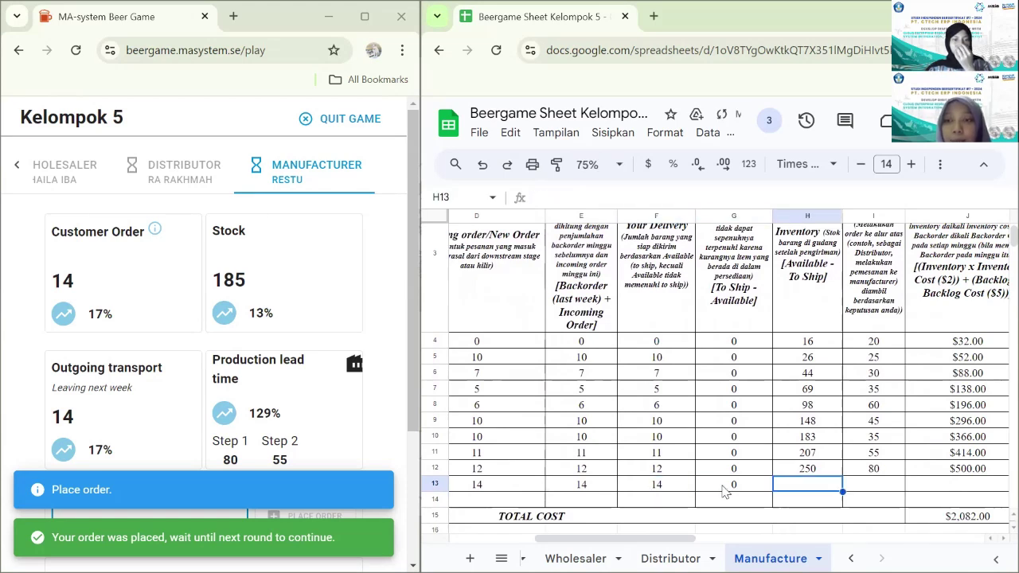
Fill the Manufacture sheet's inventory formula from H12 down into week 9's cell H13
{"action": "scroll", "coordinate": [701, 474], "scroll_direction": "up", "scroll_amount": 2}
{"action": "scroll", "coordinate": [700, 474], "scroll_direction": "right", "scroll_amount": 2}
{"action": "scroll", "coordinate": [697, 473], "scroll_direction": "down", "scroll_amount": 1}
{"action": "scroll", "coordinate": [700, 474], "scroll_direction": "down", "scroll_amount": 1}
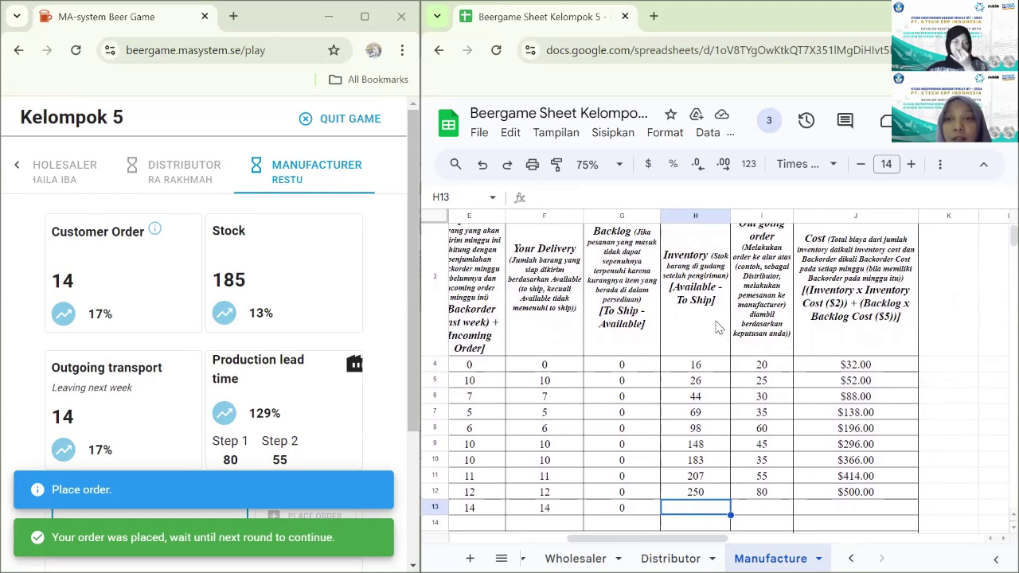
{"action": "left_click", "coordinate": [696, 477]}
{"action": "left_click", "coordinate": [709, 495]}
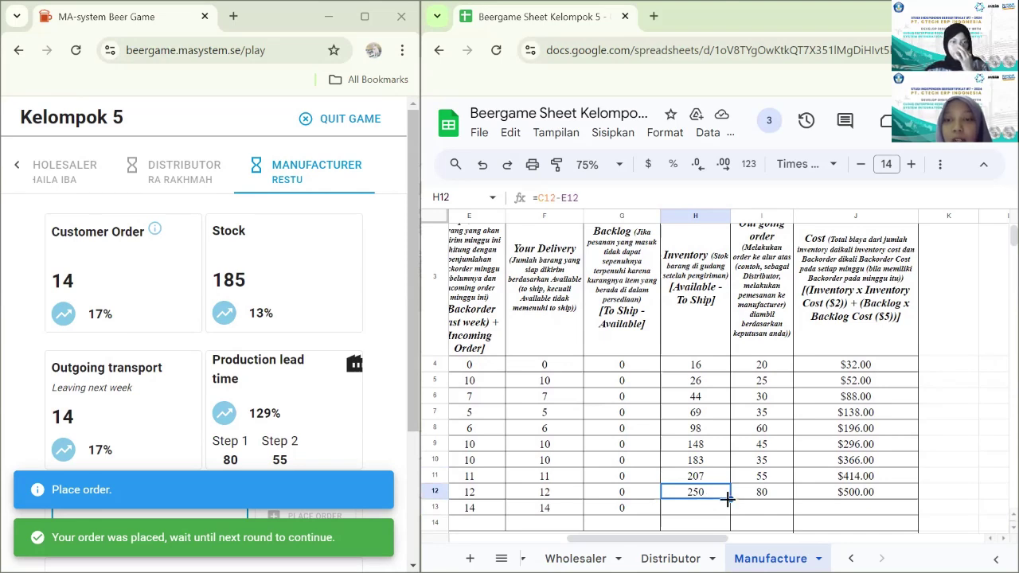
{"action": "left_click_drag", "start_coordinate": [731, 499], "coordinate": [732, 513]}
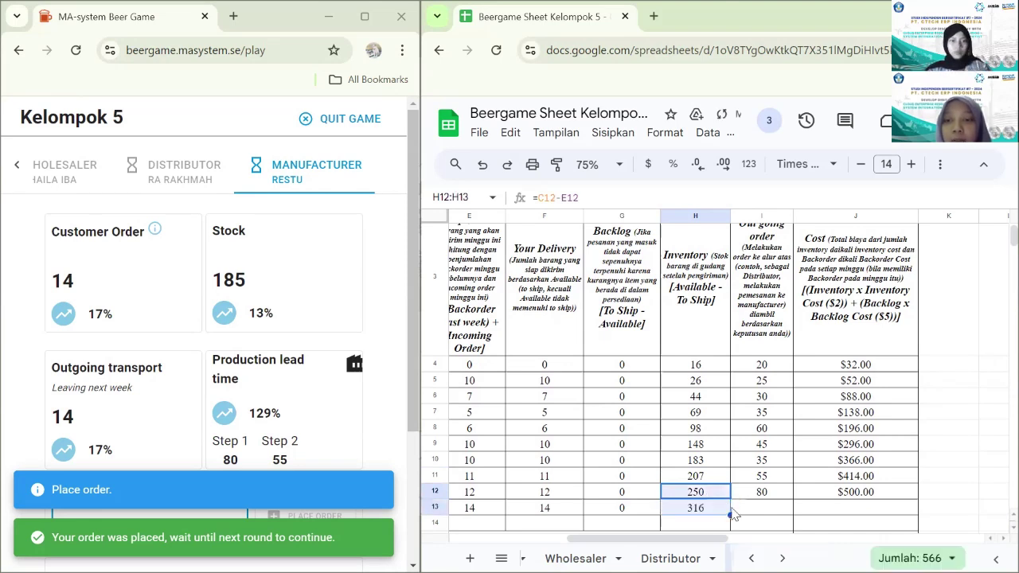
Enter 70 as the Manufacture sheet's week 9 outgoing order in I13
{"action": "left_click", "coordinate": [758, 513]}
{"action": "scroll", "coordinate": [757, 514], "scroll_direction": "right", "scroll_amount": 1}
{"action": "scroll", "coordinate": [757, 513], "scroll_direction": "up", "scroll_amount": 1}
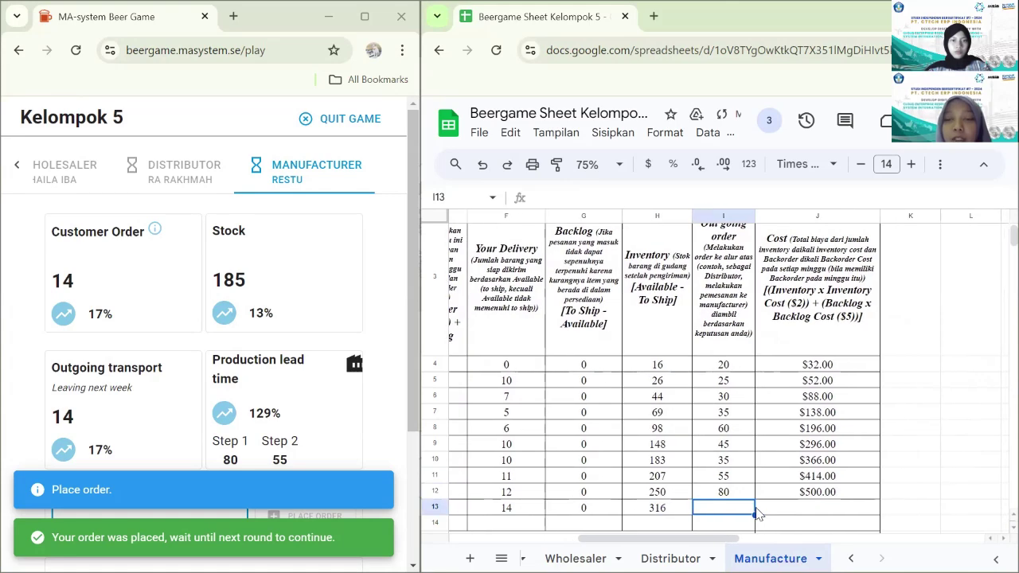
{"action": "scroll", "coordinate": [758, 513], "scroll_direction": "down", "scroll_amount": 1}
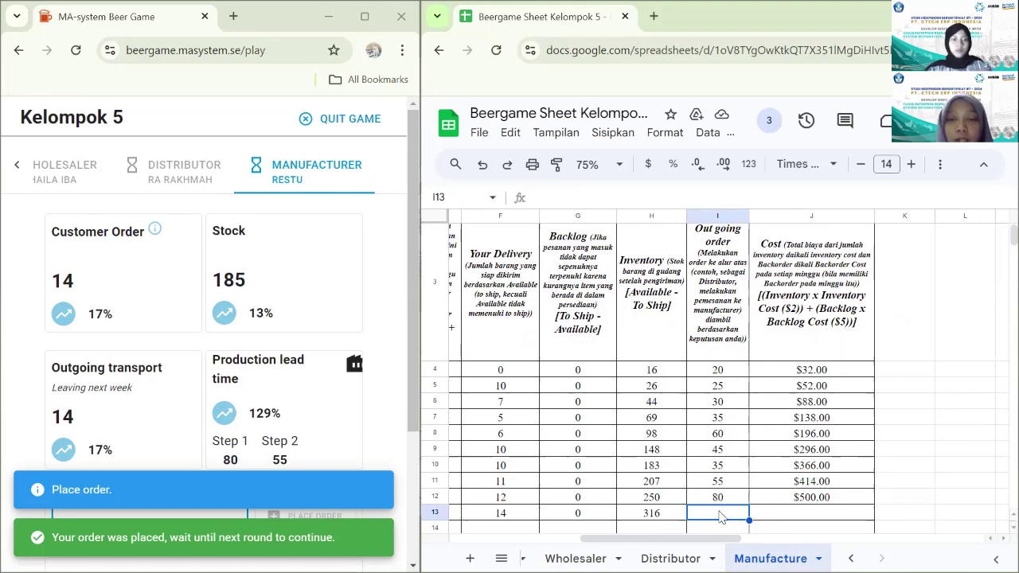
{"action": "type", "text": "70"}
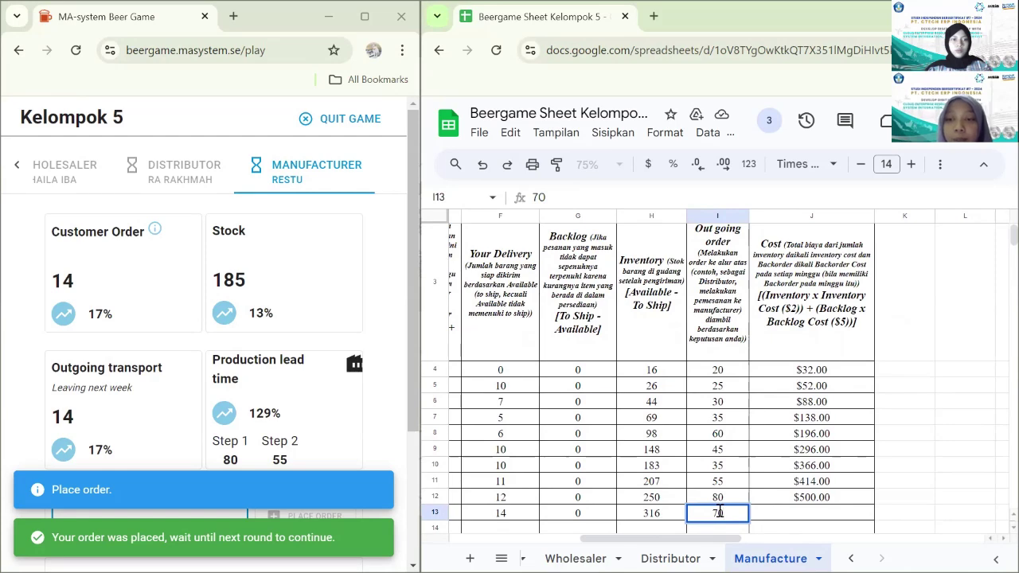
{"action": "left_click", "coordinate": [775, 520]}
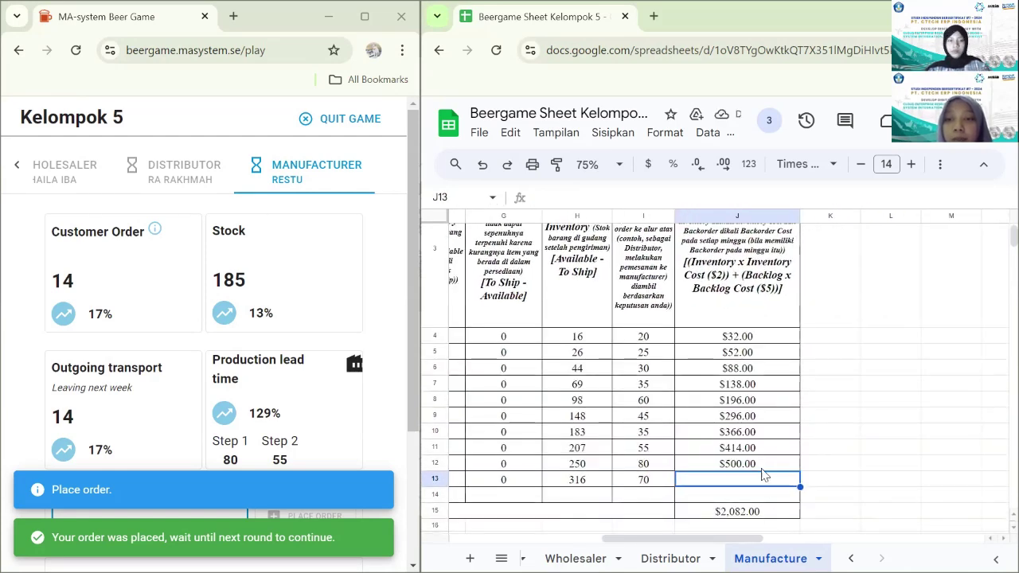
Fill the Manufacture sheet's cost formula from J12 down into week 9's cell J13
{"action": "scroll", "coordinate": [762, 478], "scroll_direction": "up", "scroll_amount": 1}
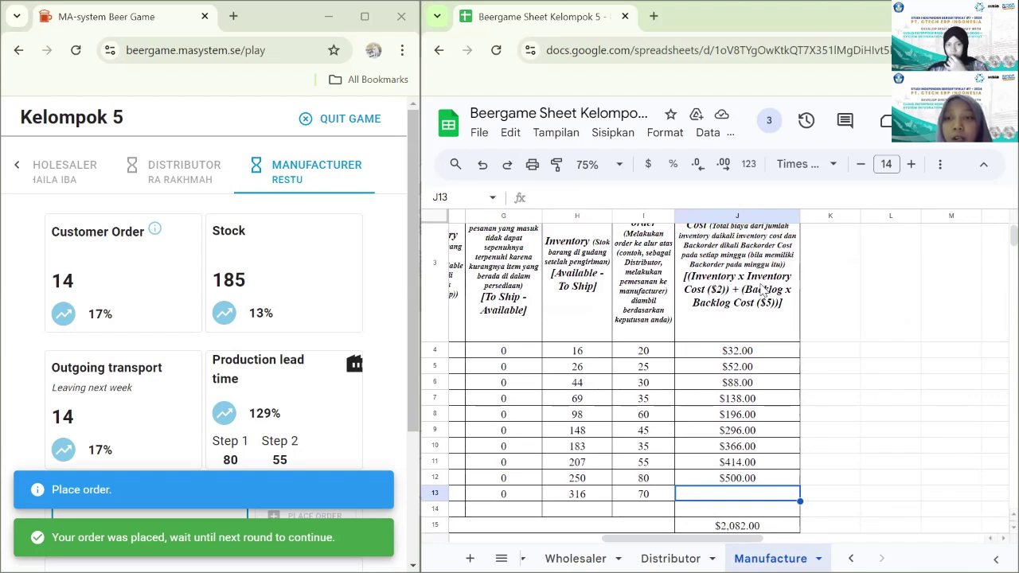
{"action": "left_click", "coordinate": [732, 476]}
{"action": "scroll", "coordinate": [756, 477], "scroll_direction": "down", "scroll_amount": 1}
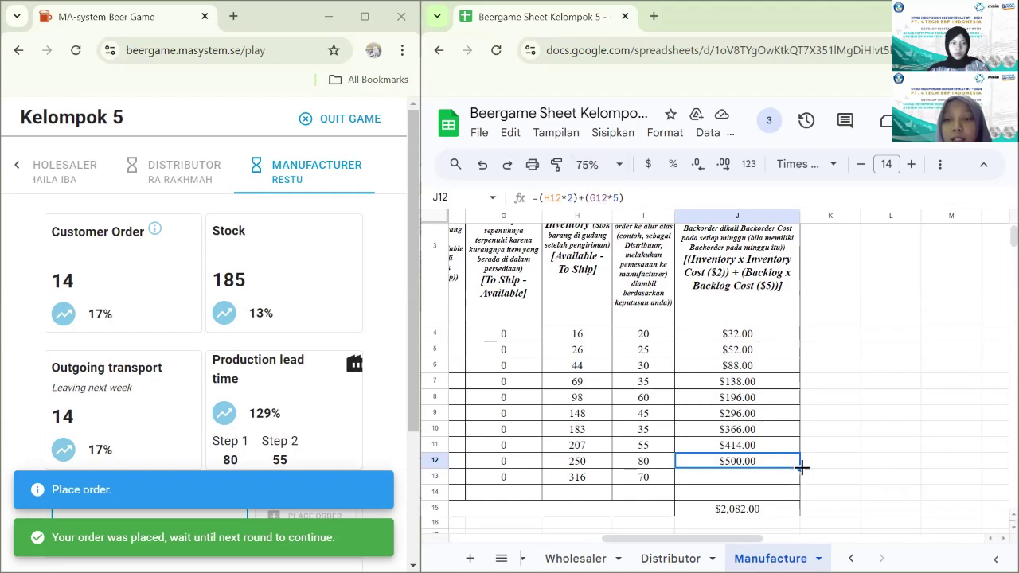
{"action": "left_click_drag", "start_coordinate": [799, 469], "coordinate": [795, 475]}
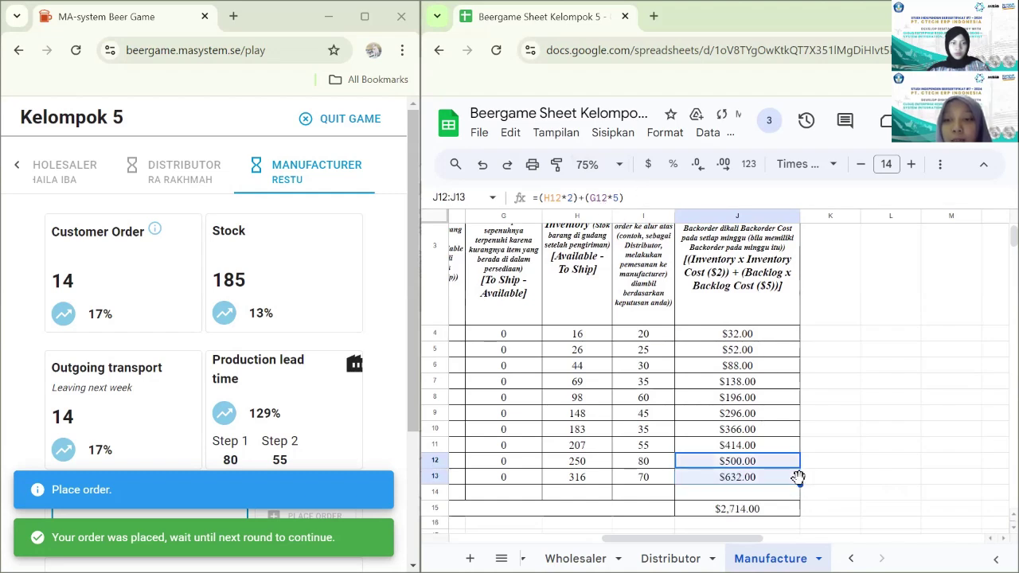
Enter 70 as the Manufacture sheet's week 10 incoming delivery in B14
{"action": "scroll", "coordinate": [676, 477], "scroll_direction": "left", "scroll_amount": 10}
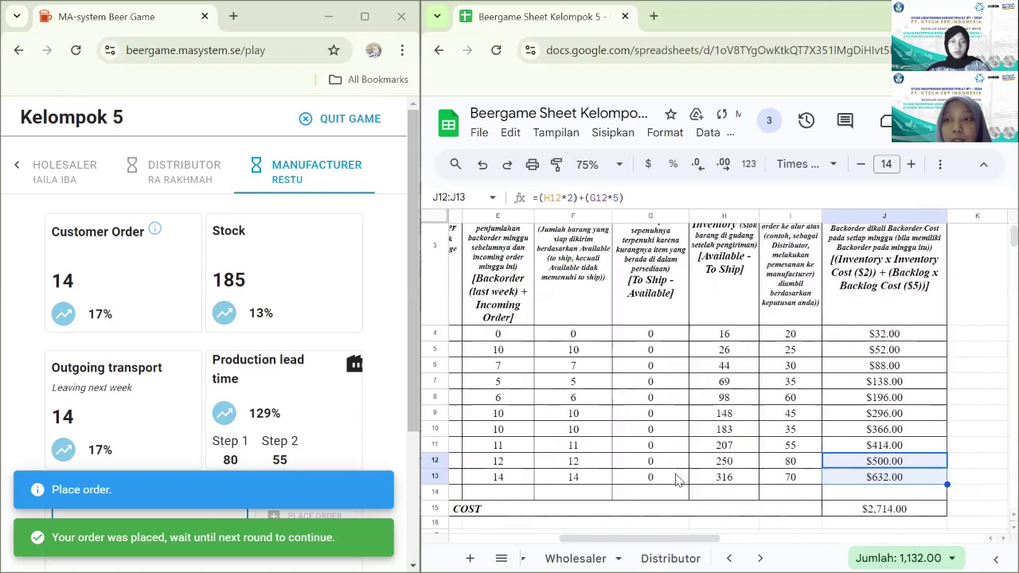
{"action": "scroll", "coordinate": [676, 477], "scroll_direction": "left", "scroll_amount": 5}
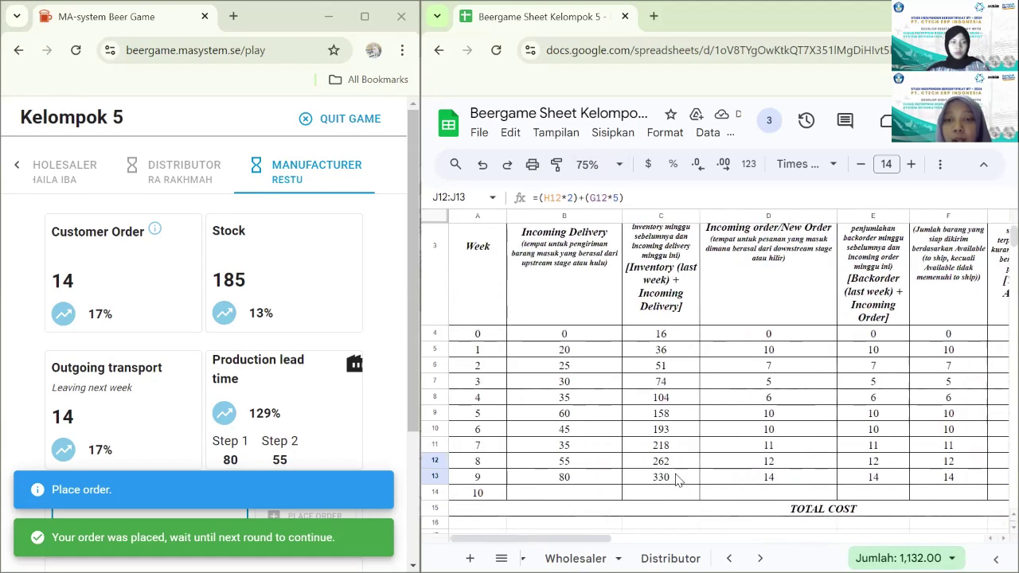
{"action": "left_click", "coordinate": [579, 493]}
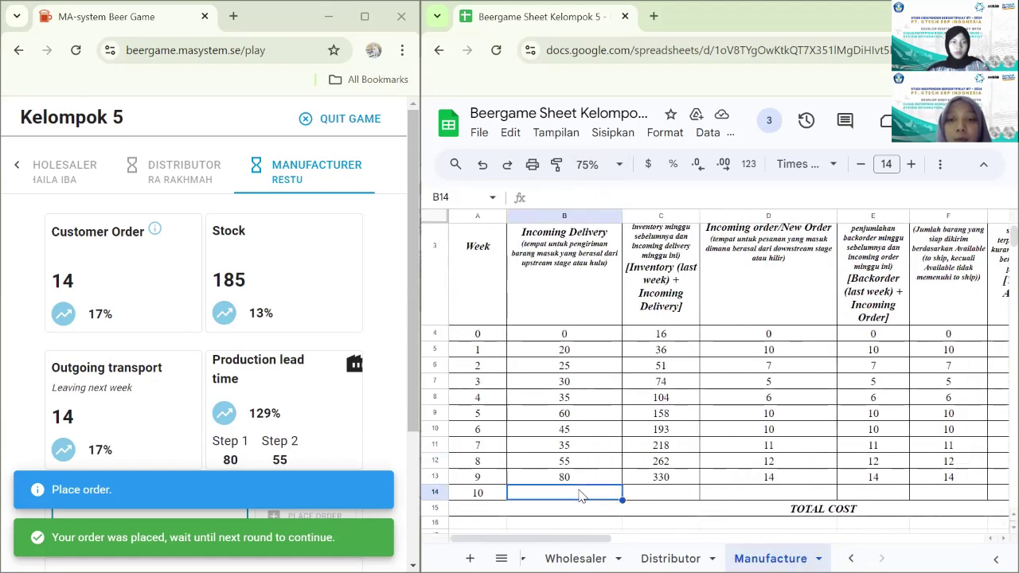
{"action": "scroll", "coordinate": [580, 495], "scroll_direction": "right", "scroll_amount": 4}
{"action": "scroll", "coordinate": [579, 495], "scroll_direction": "right", "scroll_amount": 3}
{"action": "scroll", "coordinate": [579, 495], "scroll_direction": "left", "scroll_amount": 8}
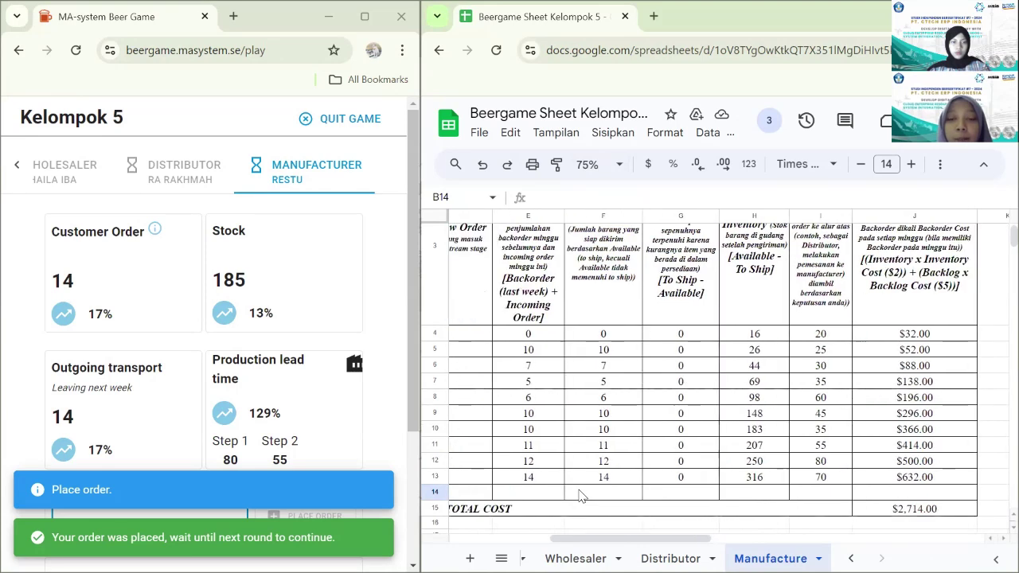
{"action": "type", "text": "70"}
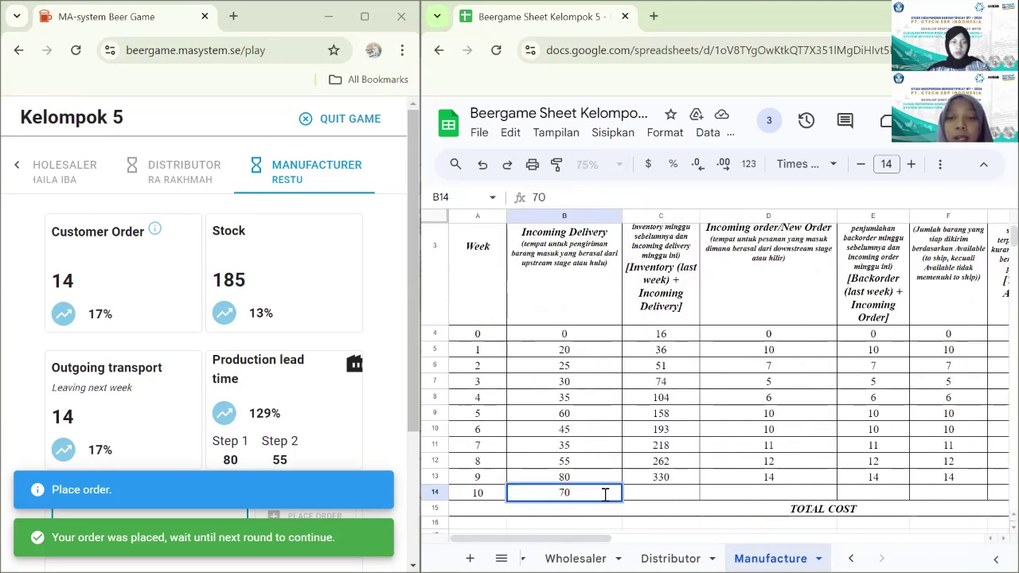
{"action": "left_click", "coordinate": [628, 499]}
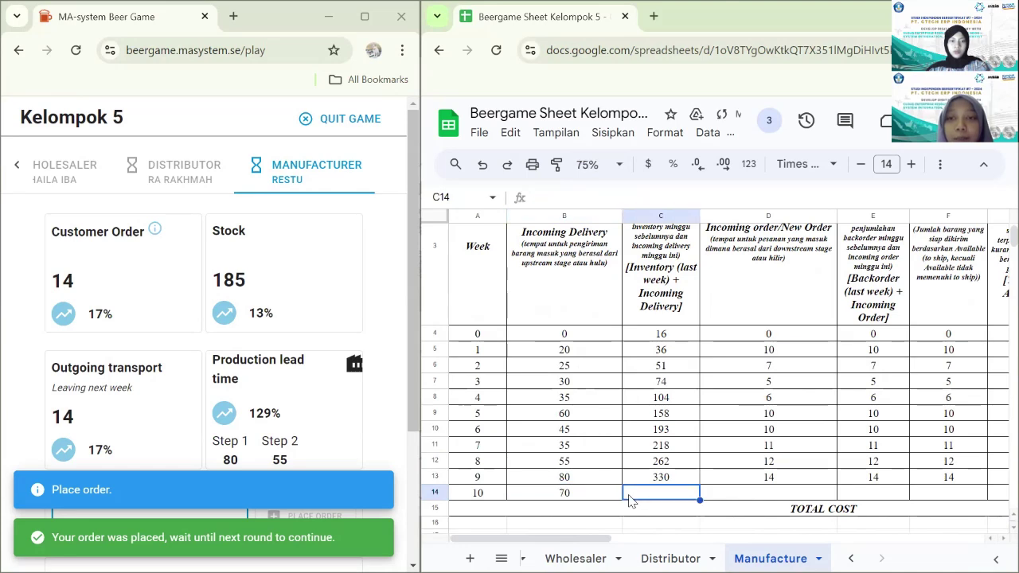
Place the manufacturer's new order of 70 in the Beer Game
{"action": "scroll", "coordinate": [264, 402], "scroll_direction": "down", "scroll_amount": 3}
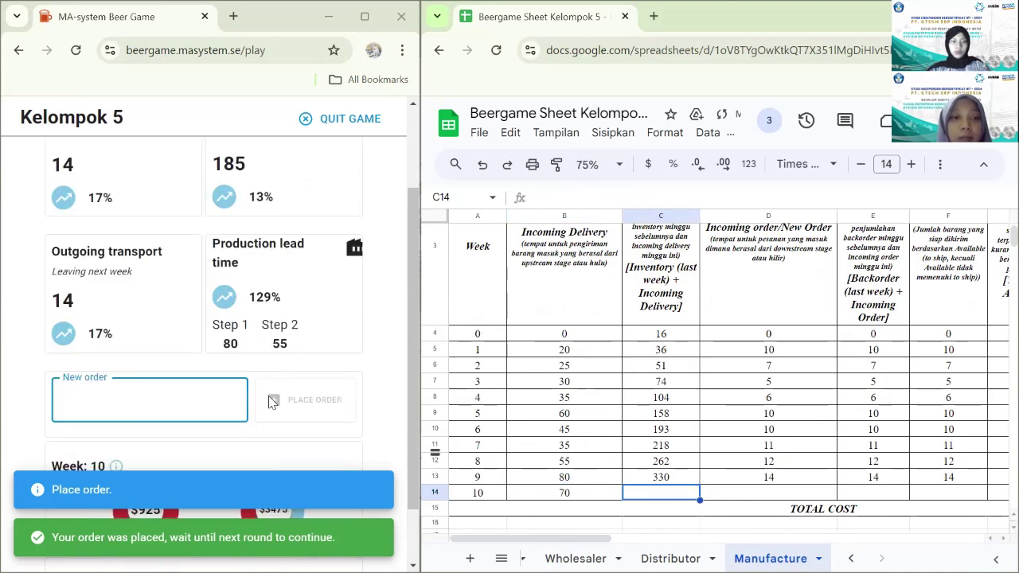
{"action": "scroll", "coordinate": [207, 413], "scroll_direction": "up", "scroll_amount": 1}
{"action": "left_click", "coordinate": [178, 424]}
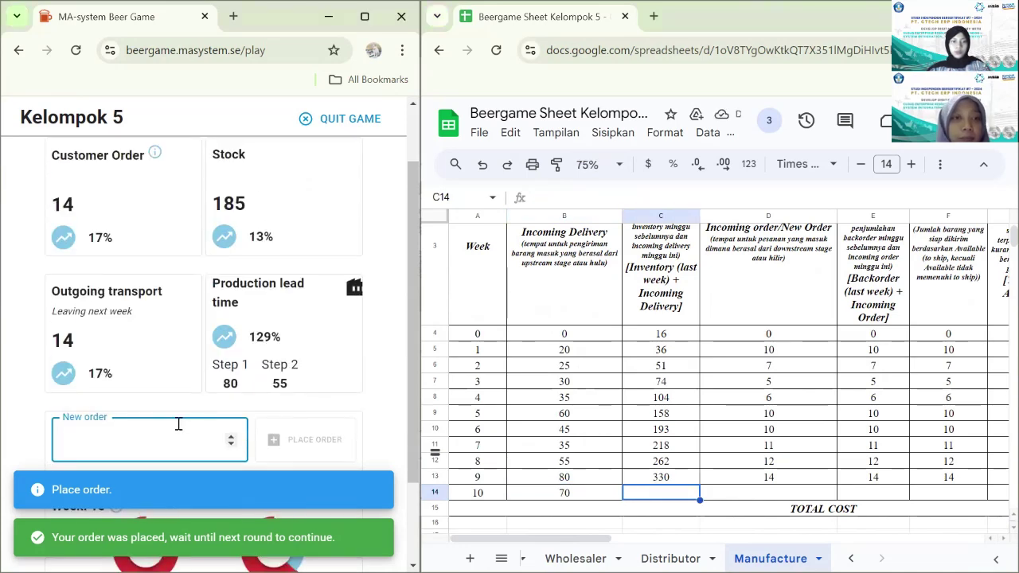
{"action": "type", "text": "4"}
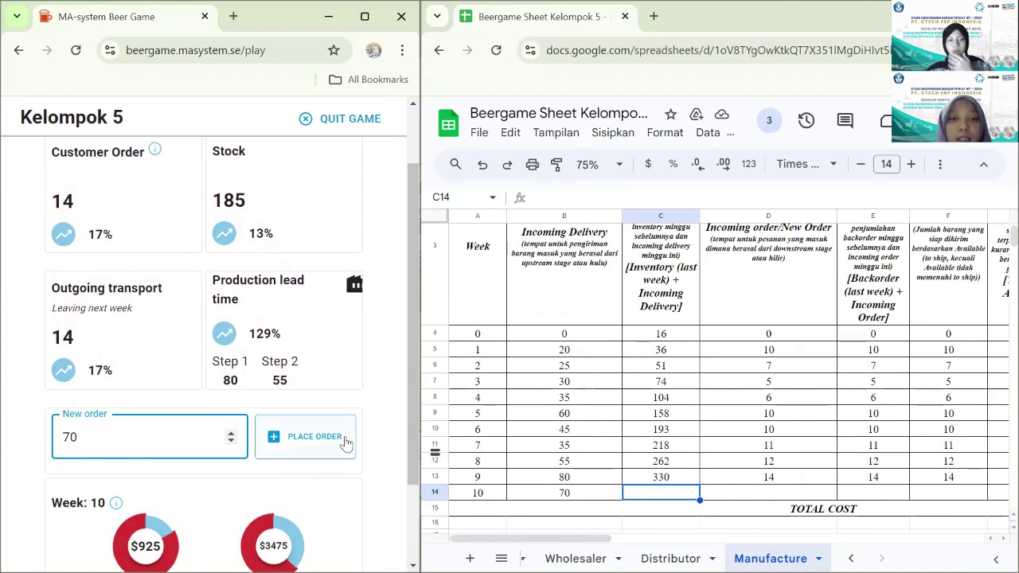
{"action": "left_click", "coordinate": [333, 442]}
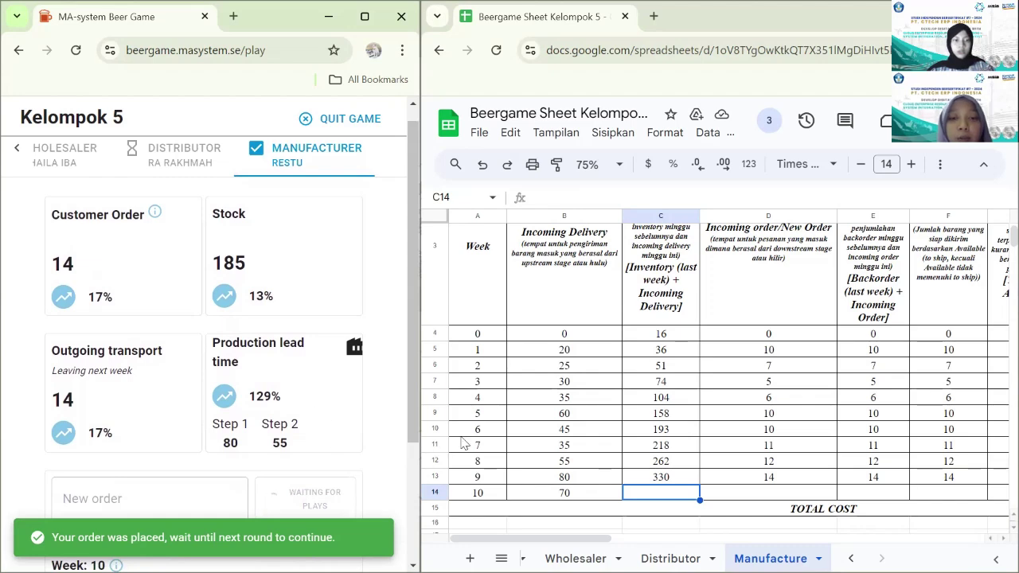
Fill the Manufacture sheet's available-stock formula from C13 down into week 10's cell C14
{"action": "scroll", "coordinate": [665, 494], "scroll_direction": "up", "scroll_amount": 2}
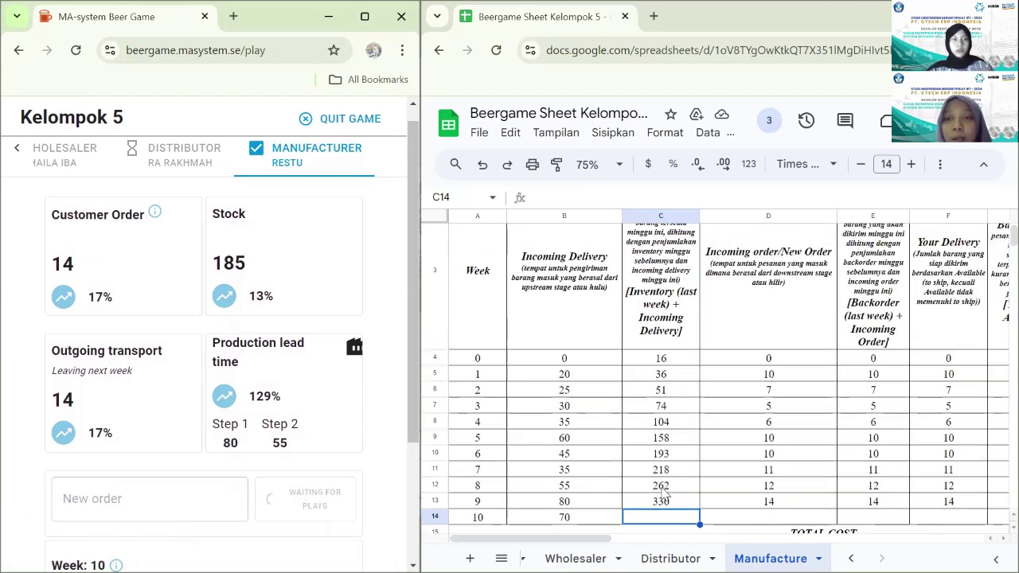
{"action": "scroll", "coordinate": [664, 494], "scroll_direction": "down", "scroll_amount": 2}
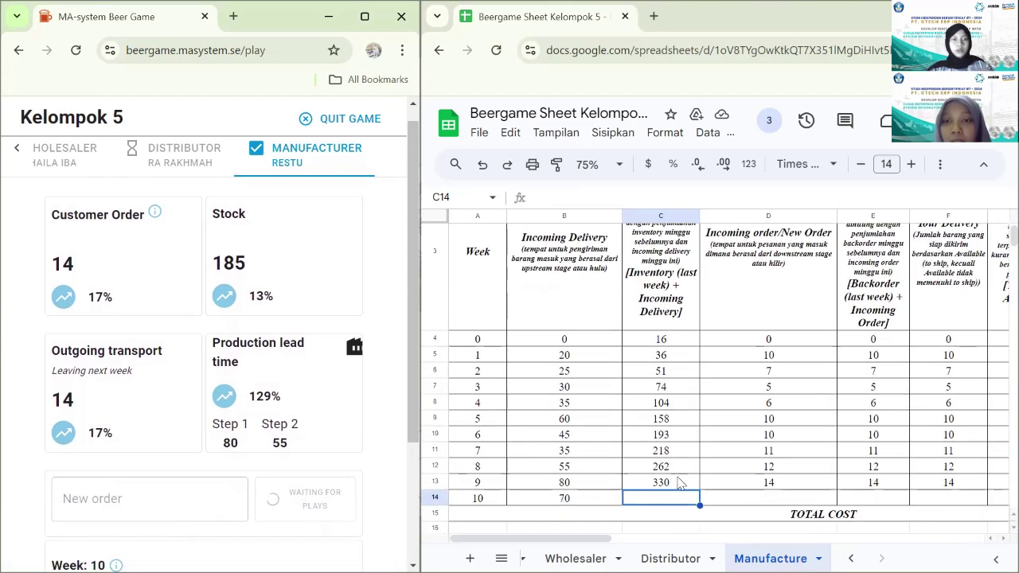
{"action": "left_click", "coordinate": [683, 482]}
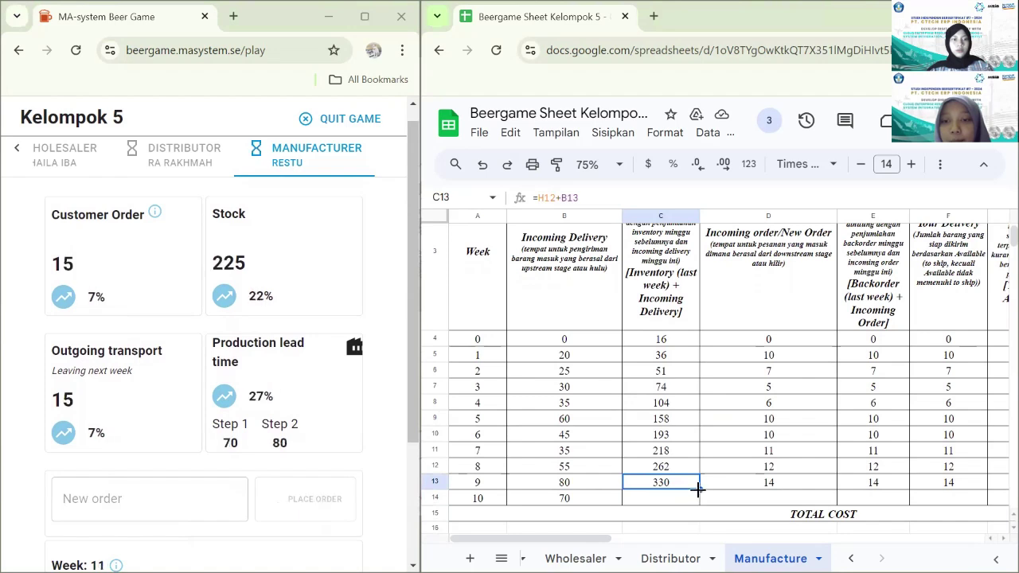
{"action": "left_click_drag", "start_coordinate": [699, 491], "coordinate": [700, 500]}
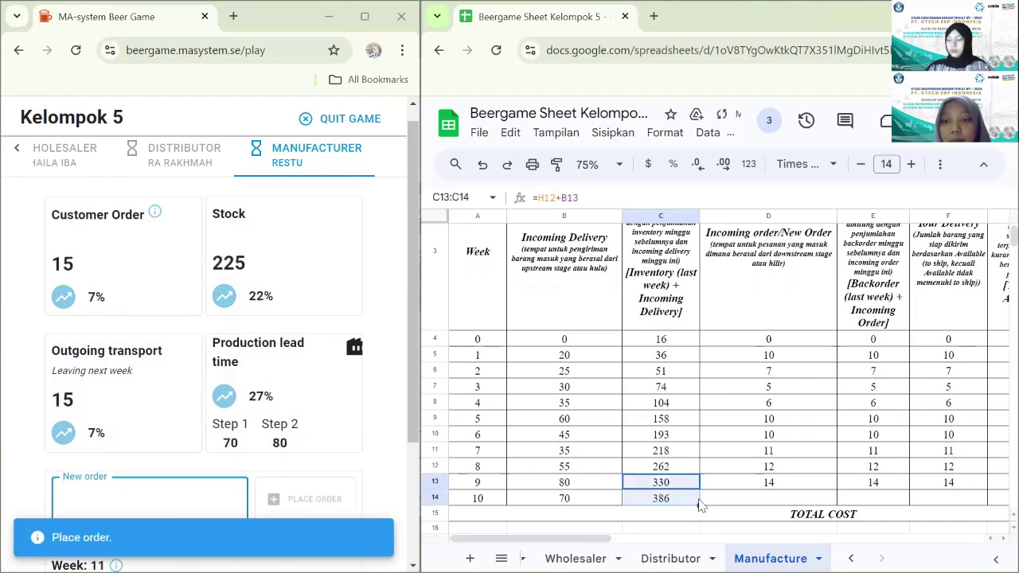
Enter 15 as the Manufacture sheet's week 10 incoming order in D14
{"action": "left_click", "coordinate": [723, 498]}
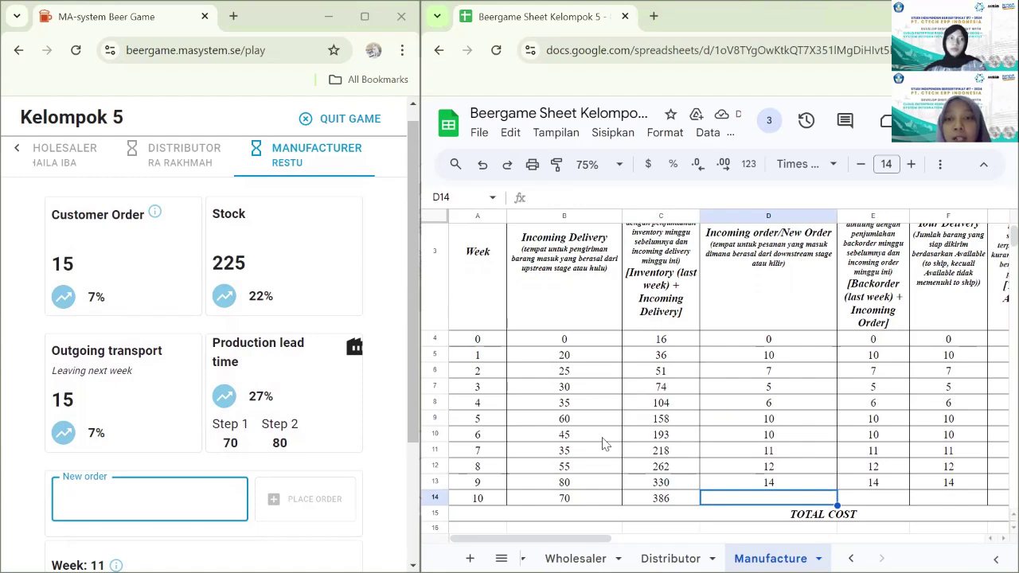
{"action": "scroll", "coordinate": [603, 444], "scroll_direction": "right", "scroll_amount": 4}
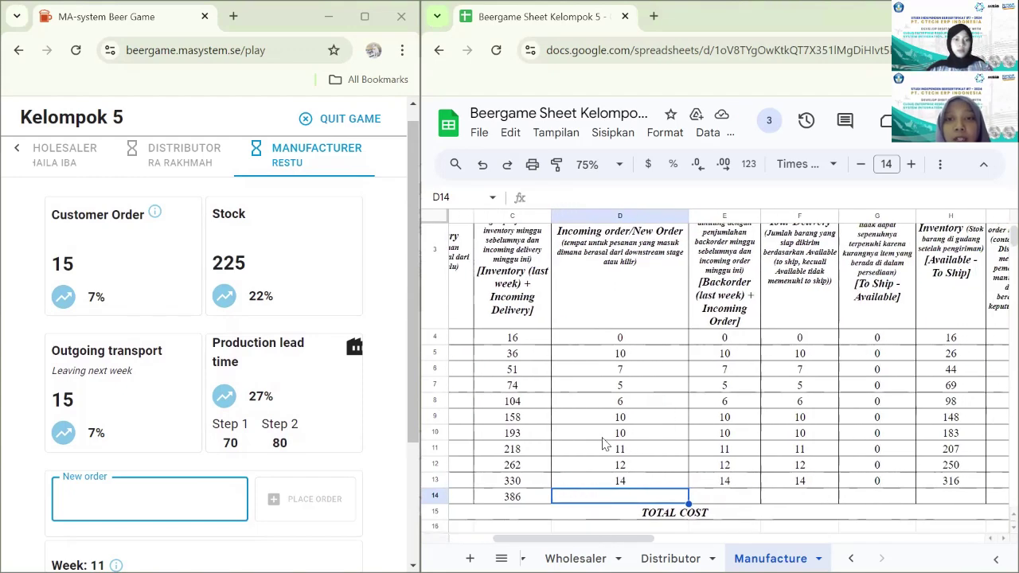
{"action": "scroll", "coordinate": [602, 444], "scroll_direction": "down", "scroll_amount": 1}
{"action": "scroll", "coordinate": [603, 443], "scroll_direction": "right", "scroll_amount": 1}
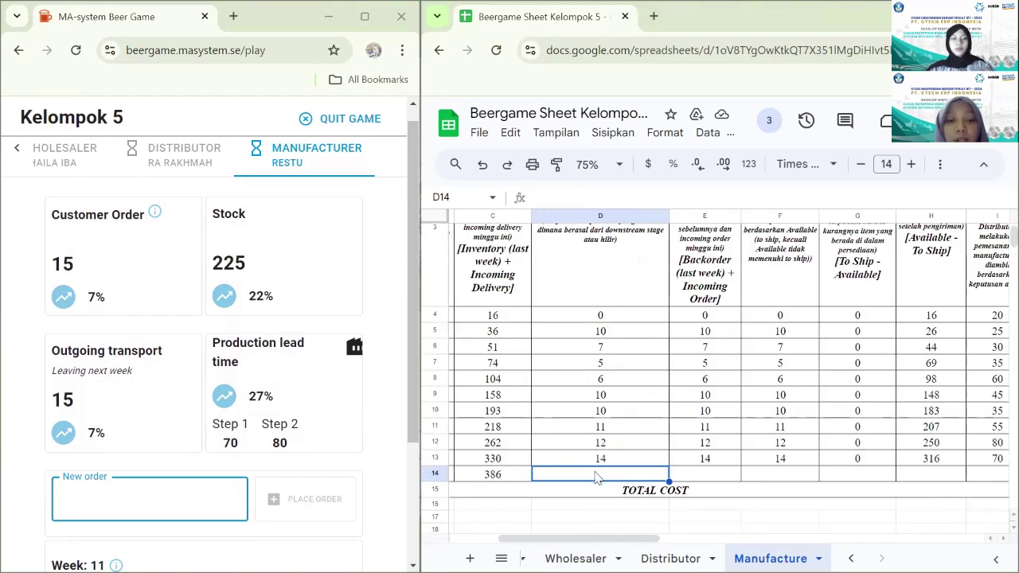
{"action": "type", "text": "15"}
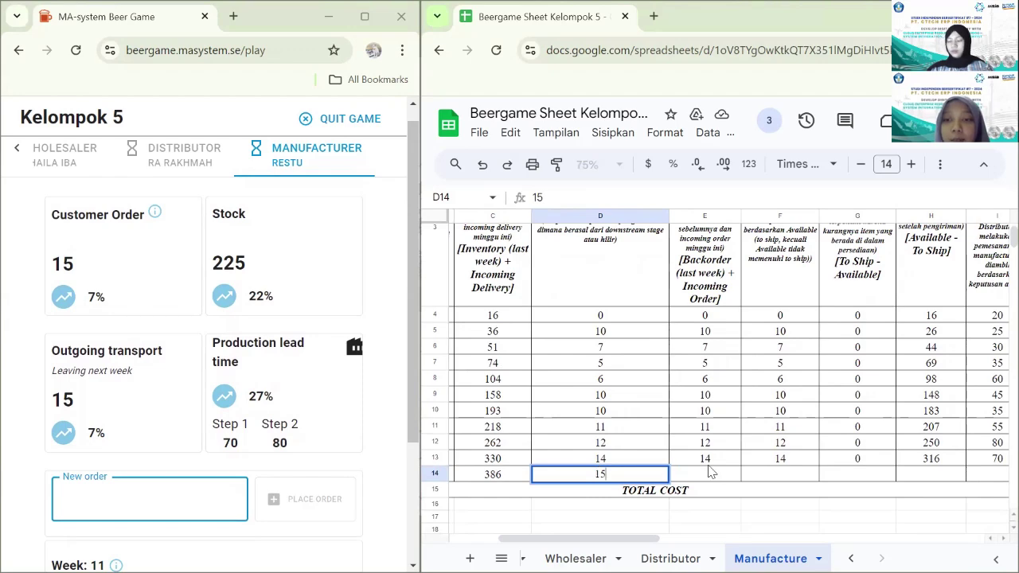
{"action": "left_click", "coordinate": [712, 477]}
Enter week 10's shipping figures on the Manufacture sheet: 15 to ship in E14, 15 delivered in F14 and 0 backlog in G14
{"action": "scroll", "coordinate": [712, 477], "scroll_direction": "right", "scroll_amount": 2}
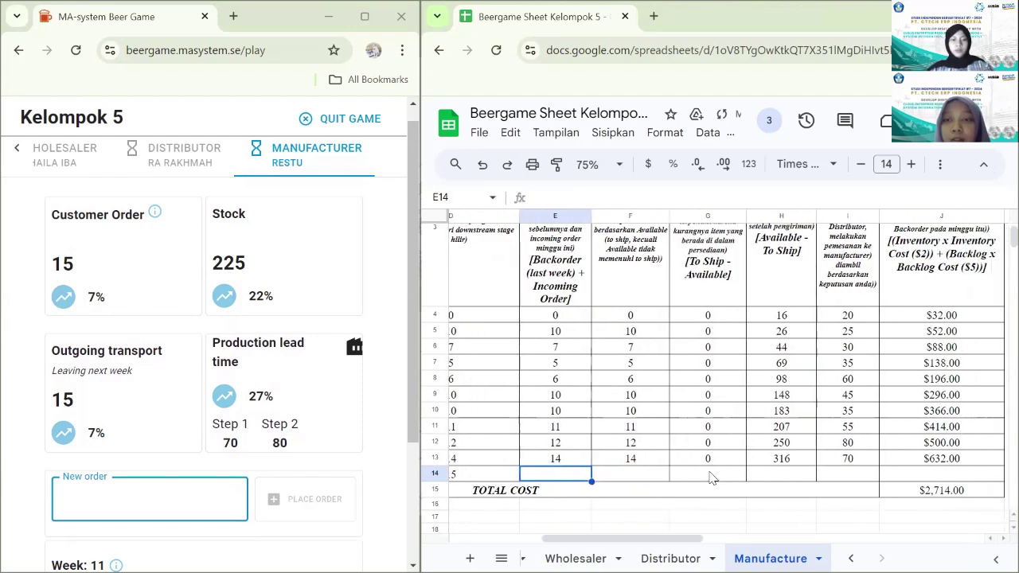
{"action": "type", "text": "15"}
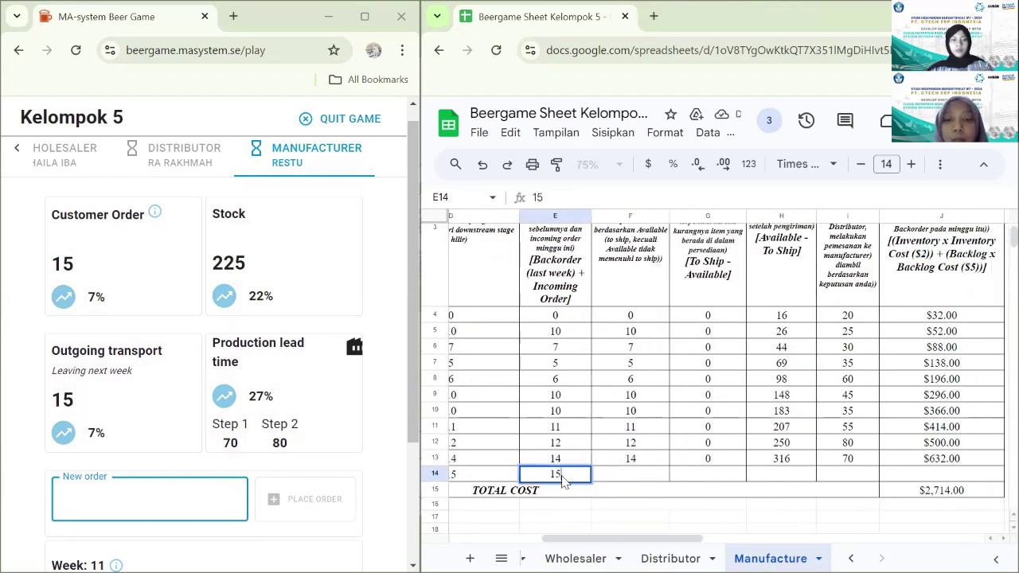
{"action": "key", "text": "Tab"}
{"action": "type", "text": "1"}
{"action": "key", "text": "Tab"}
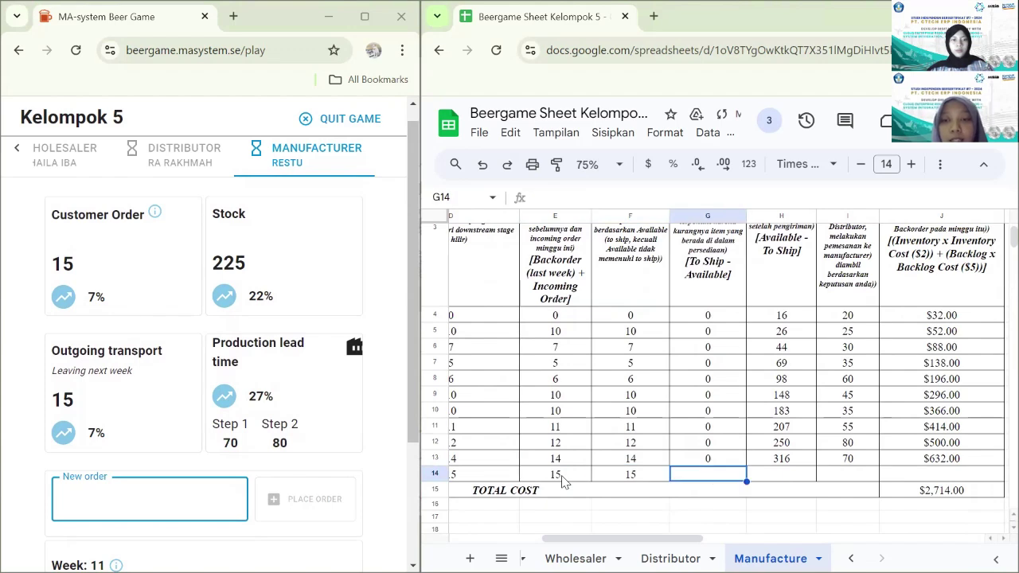
{"action": "type", "text": "0"}
{"action": "key", "text": "Tab"}
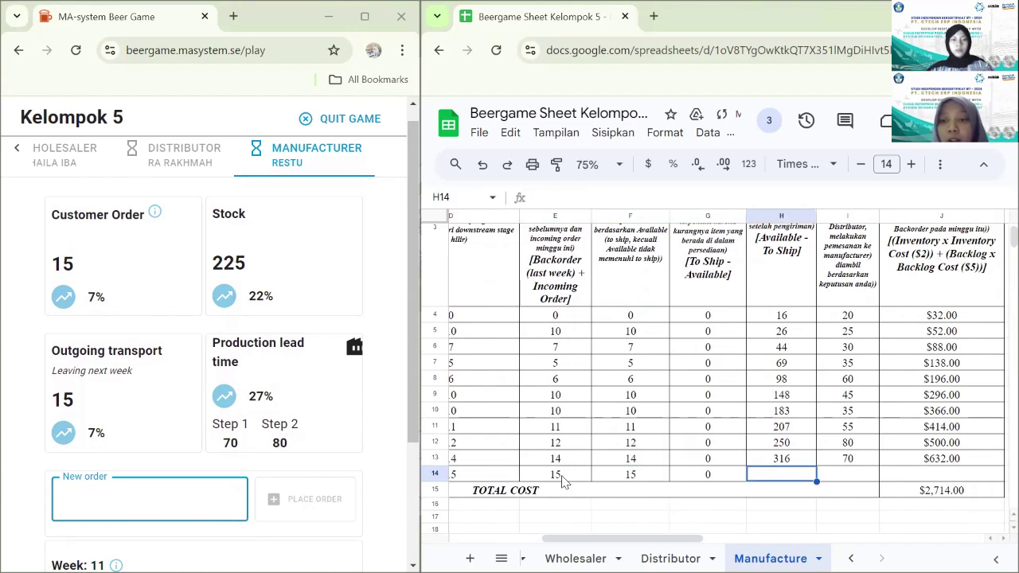
Fill the Manufacture sheet's inventory formula from H13 down into week 10's cell H14
{"action": "scroll", "coordinate": [597, 474], "scroll_direction": "right", "scroll_amount": 1}
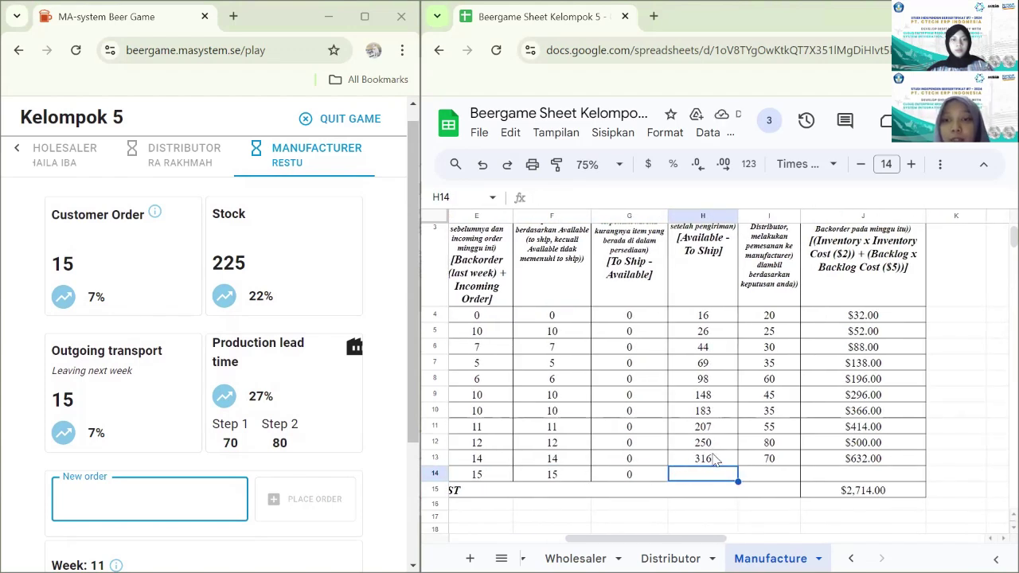
{"action": "left_click", "coordinate": [718, 457]}
{"action": "left_click_drag", "start_coordinate": [736, 465], "coordinate": [726, 477]}
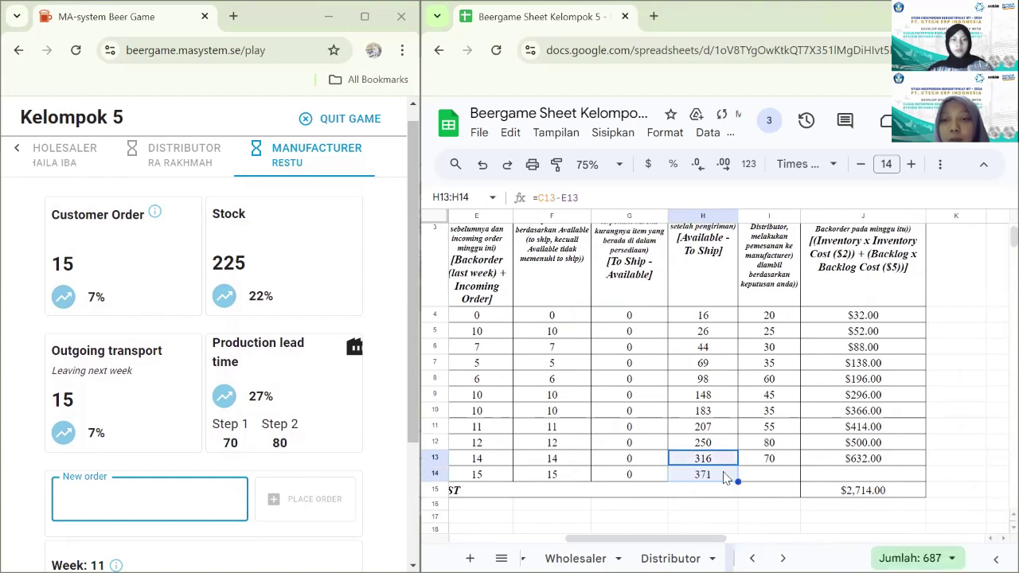
{"action": "left_click", "coordinate": [725, 476]}
Enter 0 as week 10's new order in I14 of the Manufacture sheet
{"action": "scroll", "coordinate": [725, 476], "scroll_direction": "right", "scroll_amount": 1}
{"action": "scroll", "coordinate": [724, 475], "scroll_direction": "down", "scroll_amount": 2}
{"action": "left_click", "coordinate": [715, 499]}
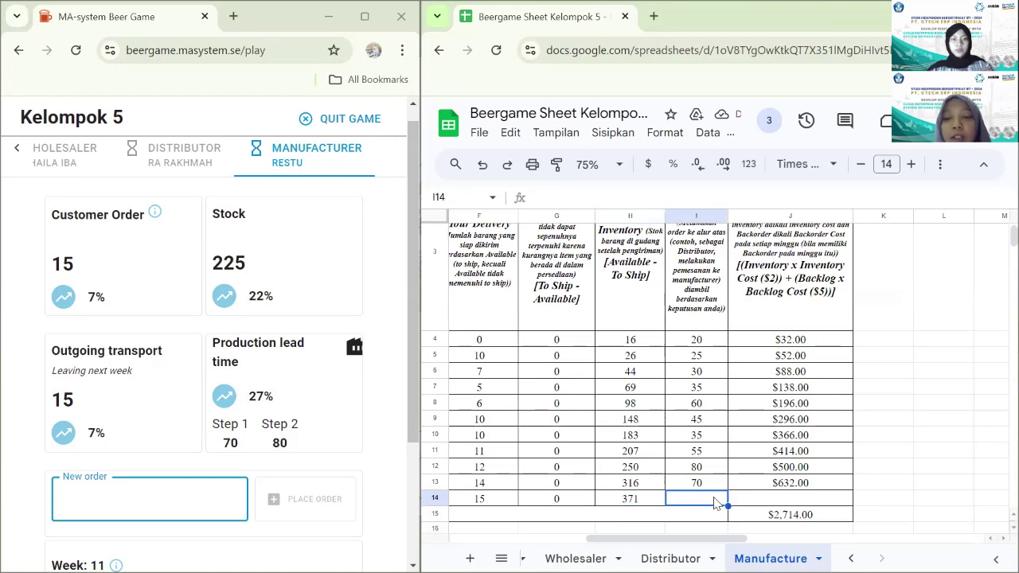
{"action": "scroll", "coordinate": [714, 502], "scroll_direction": "left", "scroll_amount": 3}
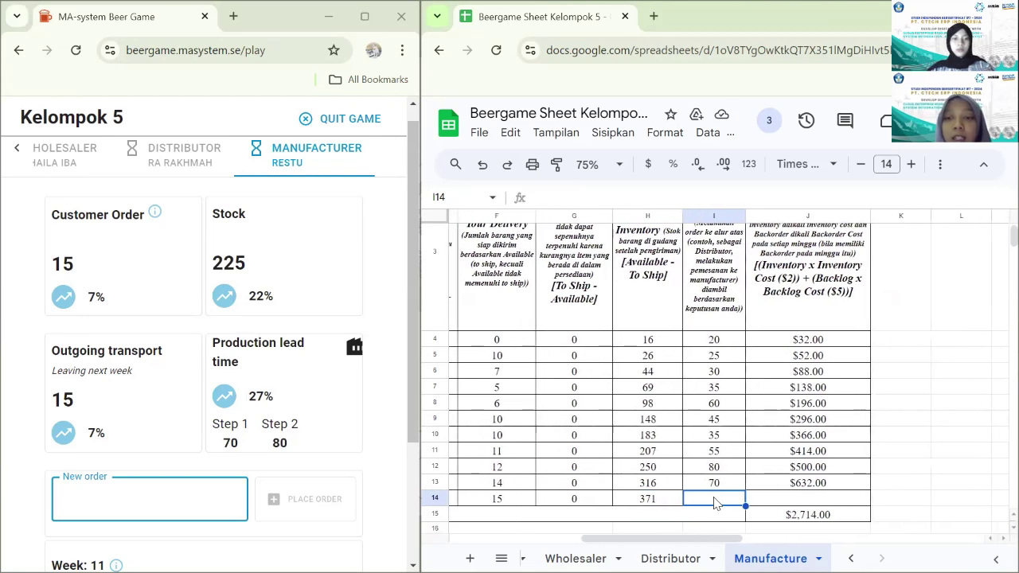
{"action": "scroll", "coordinate": [715, 502], "scroll_direction": "left", "scroll_amount": 3}
{"action": "scroll", "coordinate": [715, 502], "scroll_direction": "right", "scroll_amount": 4}
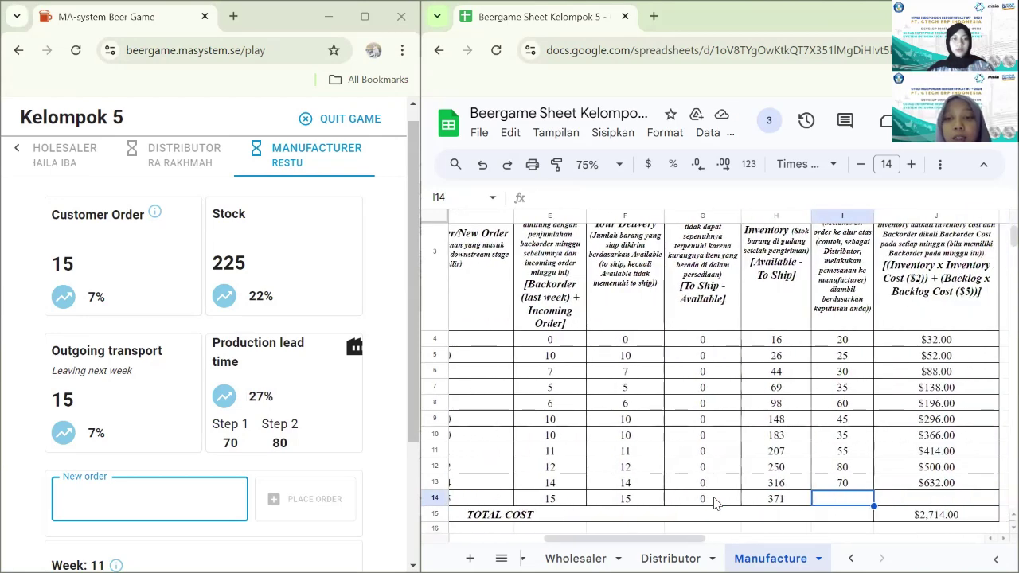
{"action": "scroll", "coordinate": [724, 502], "scroll_direction": "right", "scroll_amount": 1}
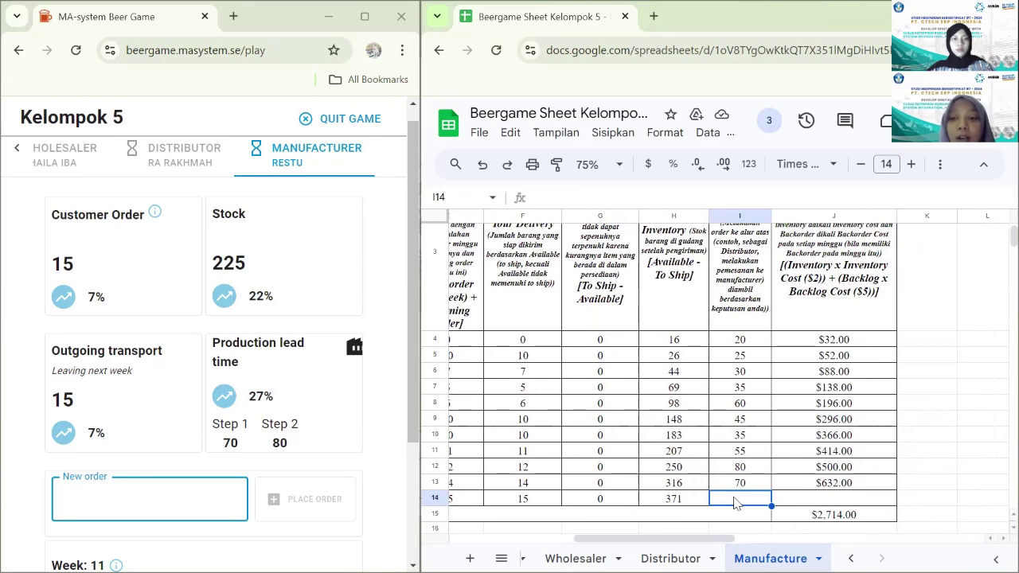
{"action": "type", "text": "0"}
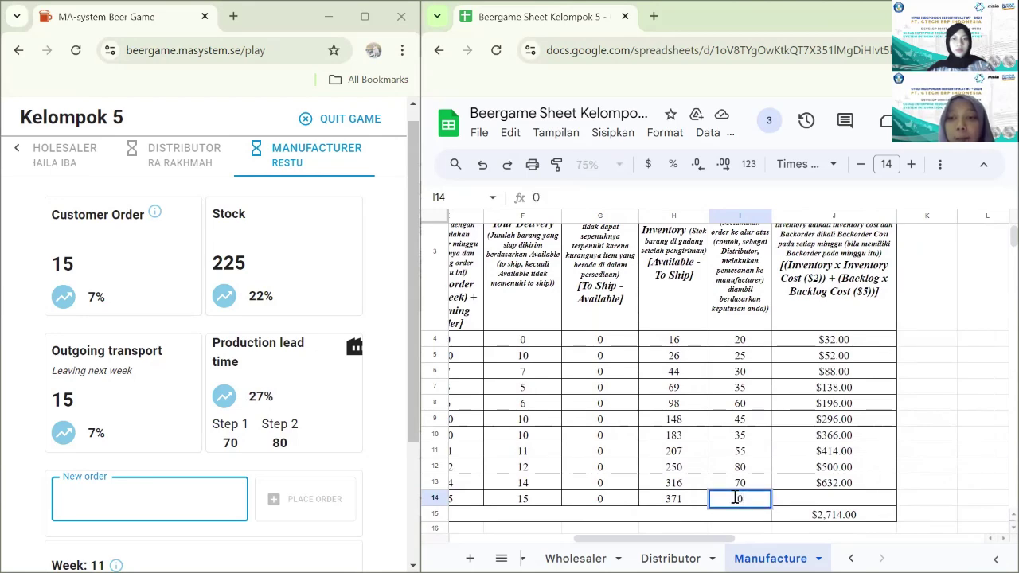
{"action": "key", "text": "Tab"}
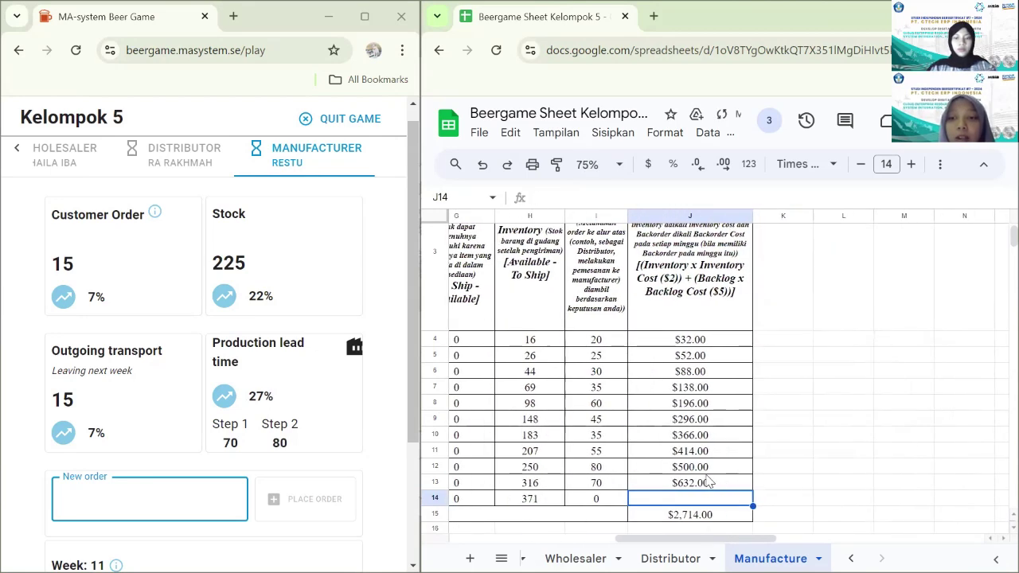
Fill the Manufacture sheet's weekly cost formula from J13 down into week 10's cell J14
{"action": "left_click", "coordinate": [720, 483]}
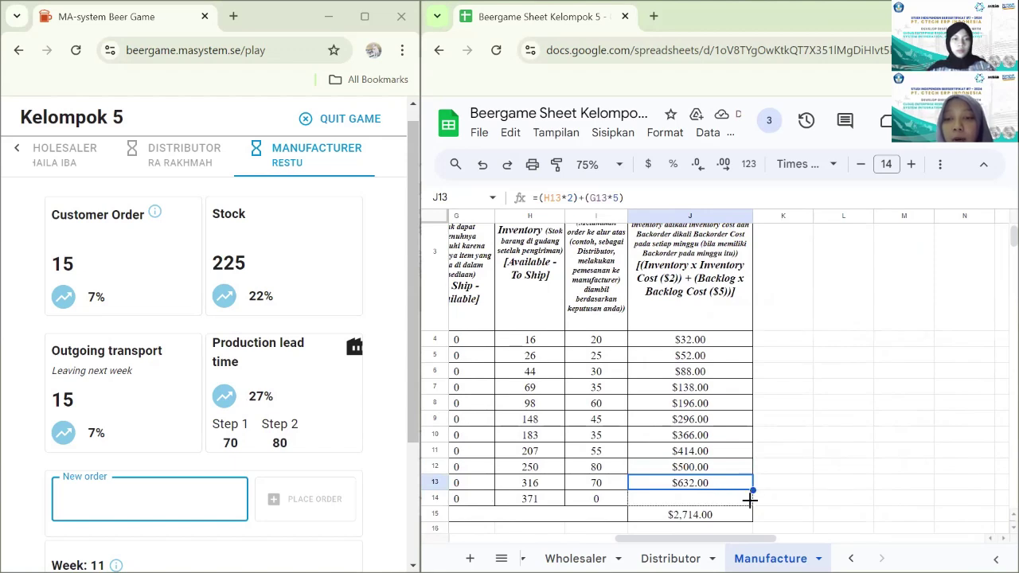
{"action": "left_click_drag", "start_coordinate": [749, 498], "coordinate": [751, 498]}
{"action": "left_click", "coordinate": [720, 506]}
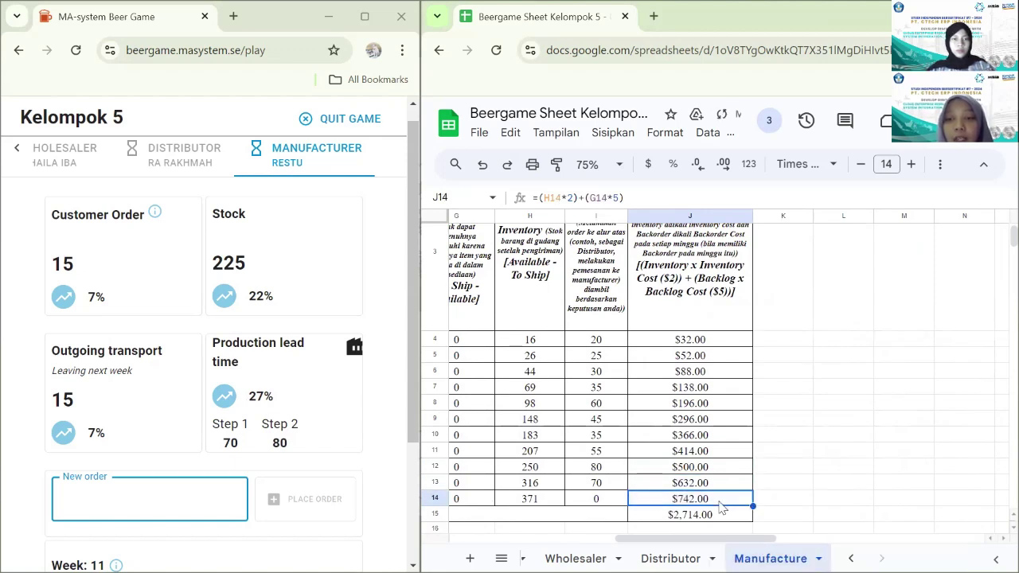
Examine the Manufacture sheet's total cost formula in J15 against the weekly costs in J4 to J14, and look over the recorded weeks
{"action": "left_click", "coordinate": [716, 516]}
{"action": "scroll", "coordinate": [714, 517], "scroll_direction": "left", "scroll_amount": 5}
{"action": "scroll", "coordinate": [714, 517], "scroll_direction": "left", "scroll_amount": 2}
{"action": "scroll", "coordinate": [714, 517], "scroll_direction": "right", "scroll_amount": 5}
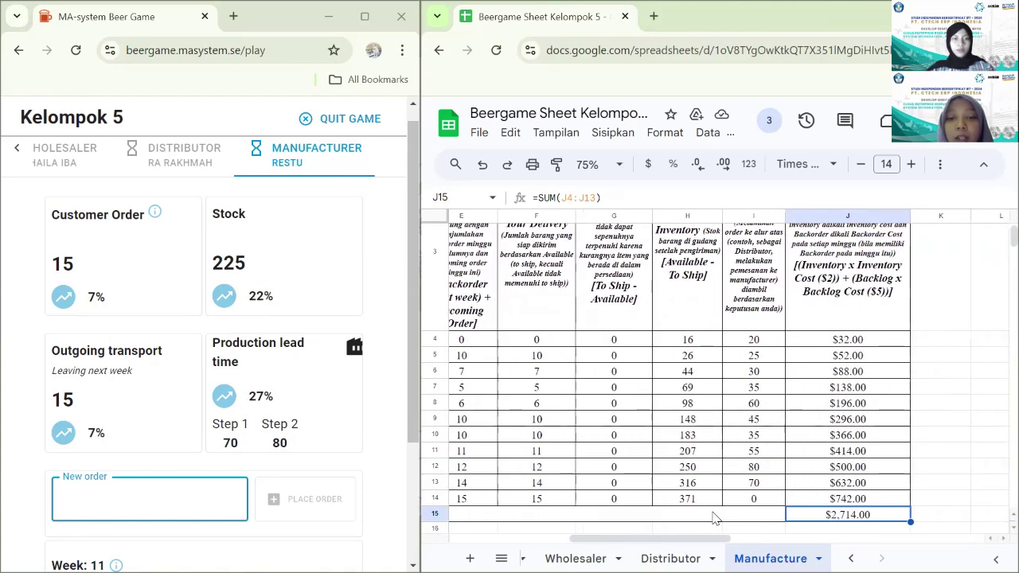
{"action": "scroll", "coordinate": [714, 517], "scroll_direction": "right", "scroll_amount": 3}
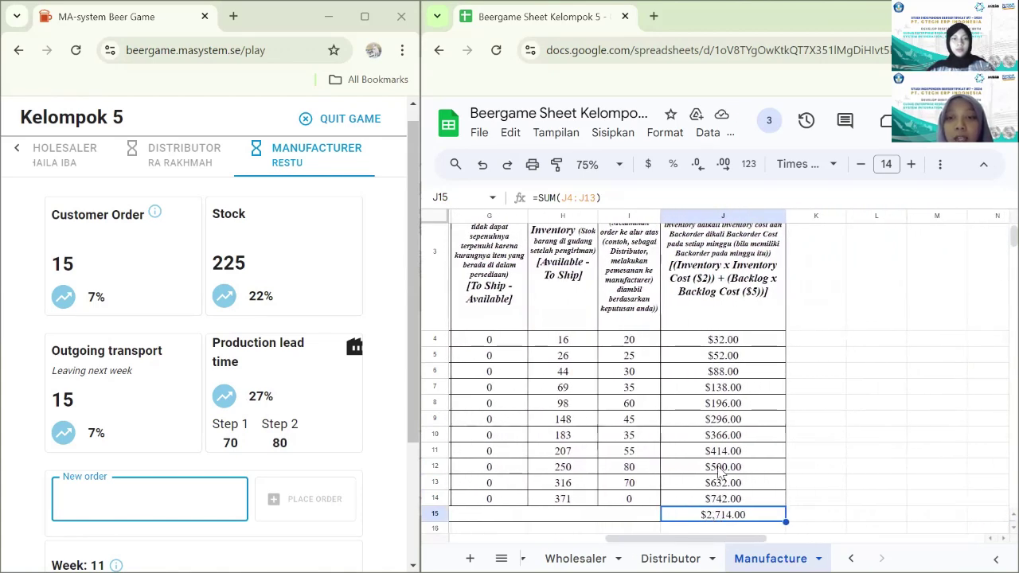
{"action": "left_click", "coordinate": [746, 342]}
{"action": "scroll", "coordinate": [747, 343], "scroll_direction": "down", "scroll_amount": 1}
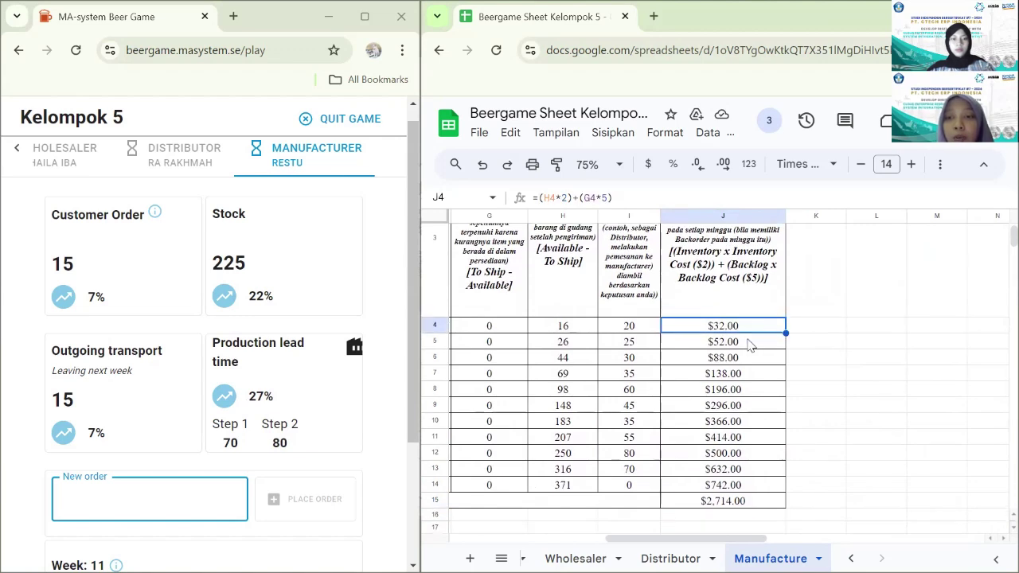
{"action": "left_click", "coordinate": [751, 479]}
{"action": "left_click", "coordinate": [743, 493]}
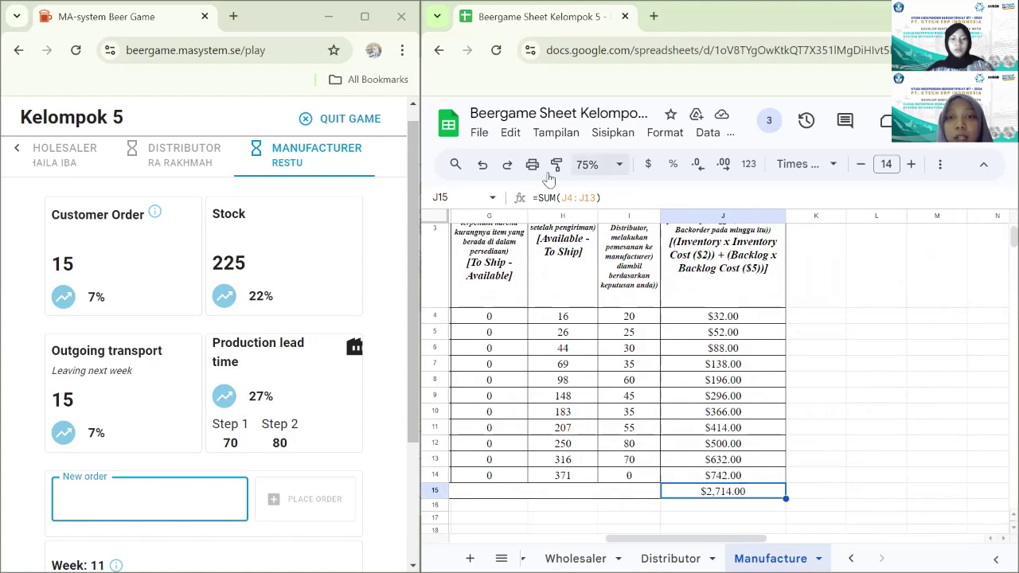
{"action": "key", "text": "ctrl+plus"}
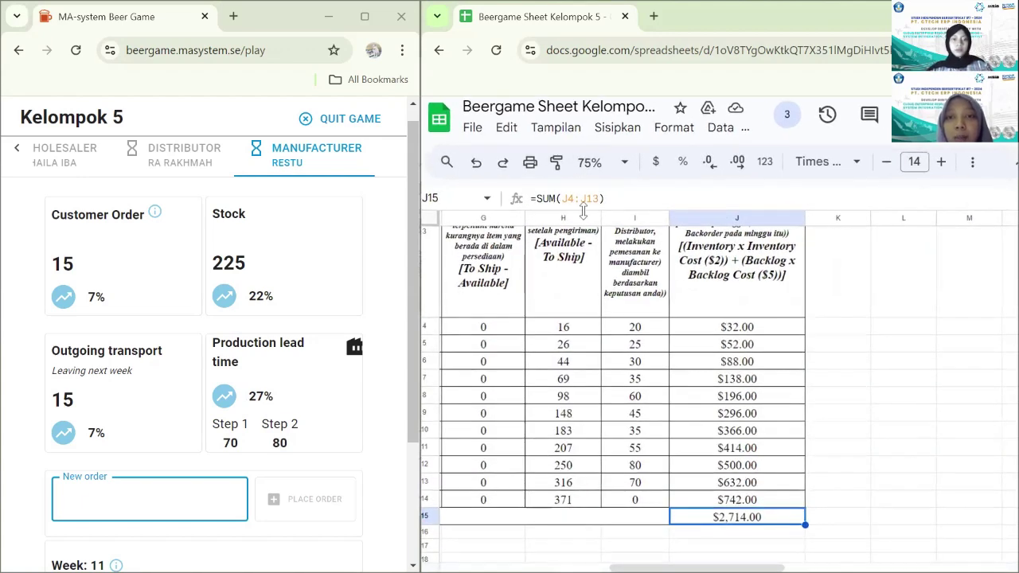
{"action": "left_click", "coordinate": [716, 328]}
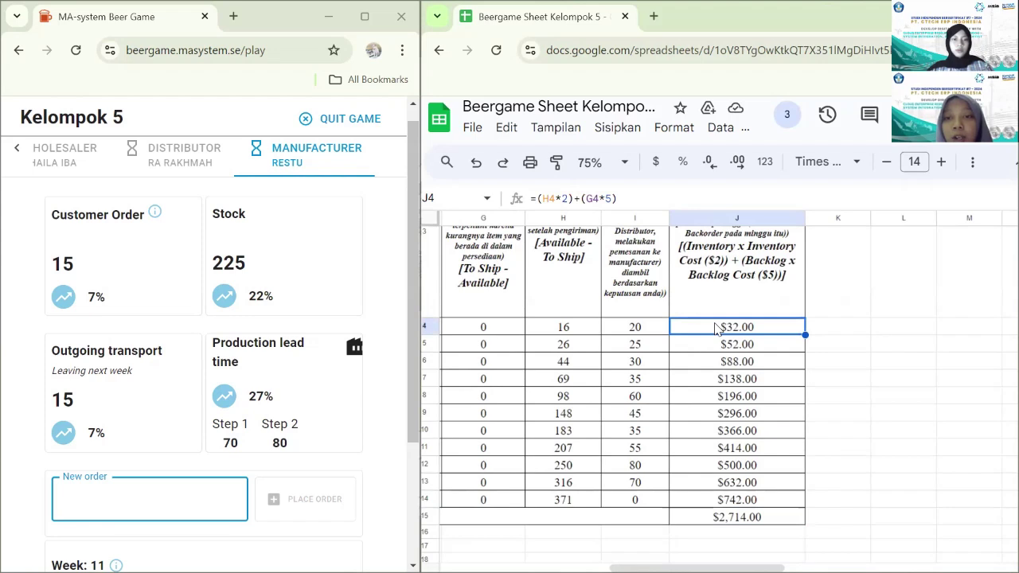
{"action": "scroll", "coordinate": [716, 328], "scroll_direction": "down", "scroll_amount": 2}
{"action": "left_click", "coordinate": [726, 446]}
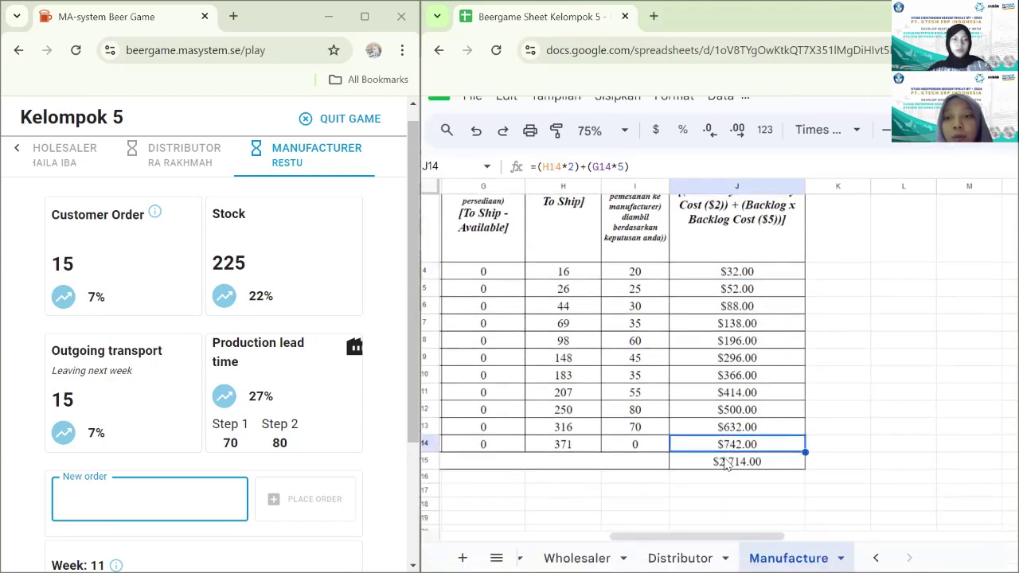
{"action": "left_click", "coordinate": [726, 462]}
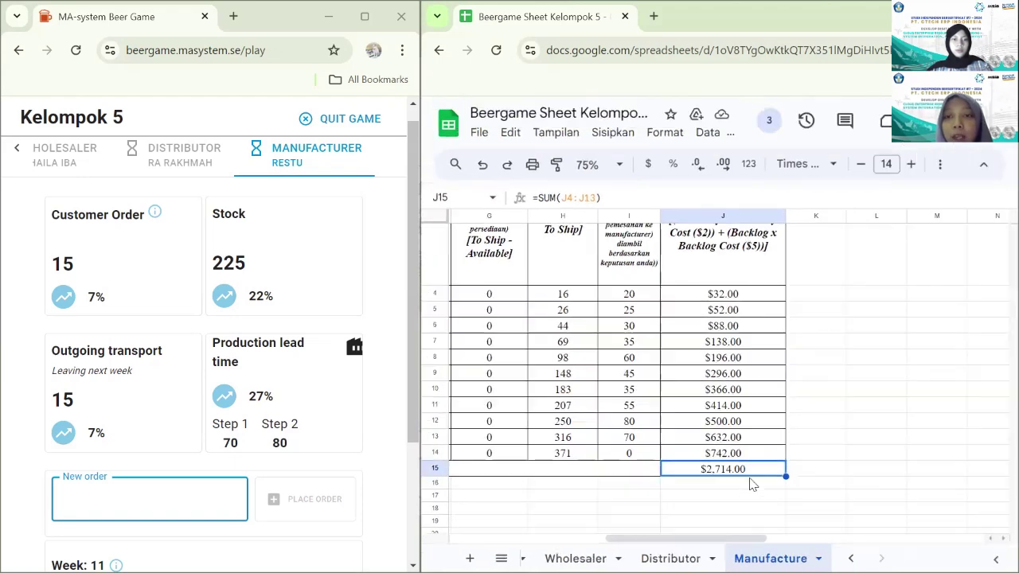
{"action": "scroll", "coordinate": [752, 484], "scroll_direction": "left", "scroll_amount": 10}
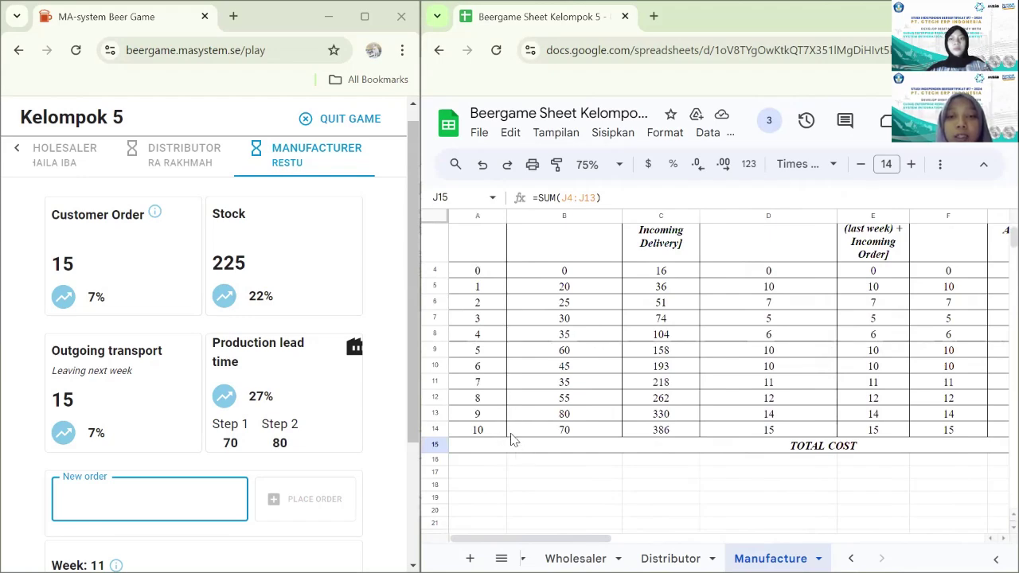
{"action": "scroll", "coordinate": [582, 426], "scroll_direction": "up", "scroll_amount": 1}
{"action": "scroll", "coordinate": [582, 425], "scroll_direction": "up", "scroll_amount": 3}
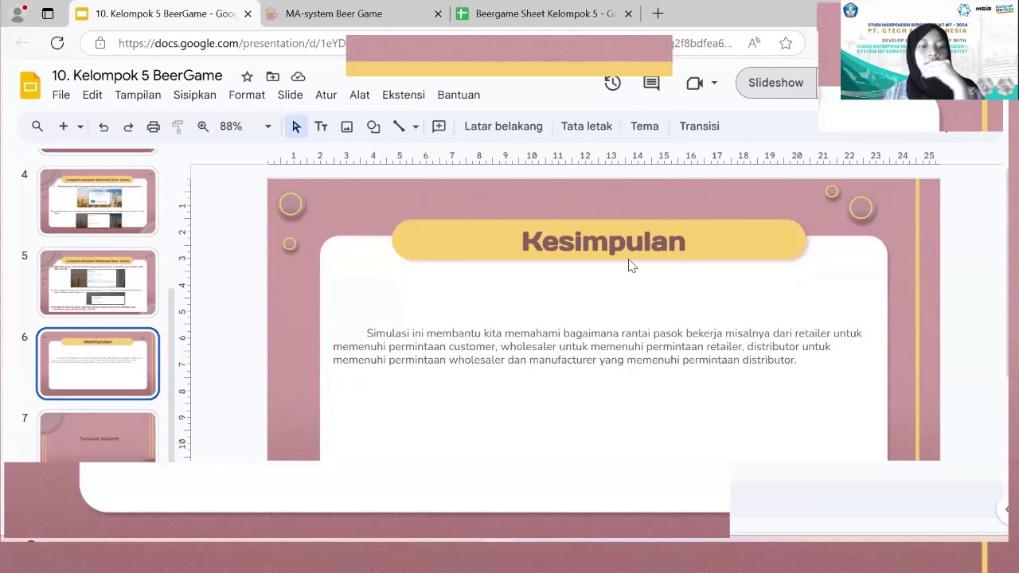
Switch to the Kelompok 5 BeerGame presentation in Google Slides and present it from the Kesimpulan slide
{"action": "key", "text": "ctrl+Return"}
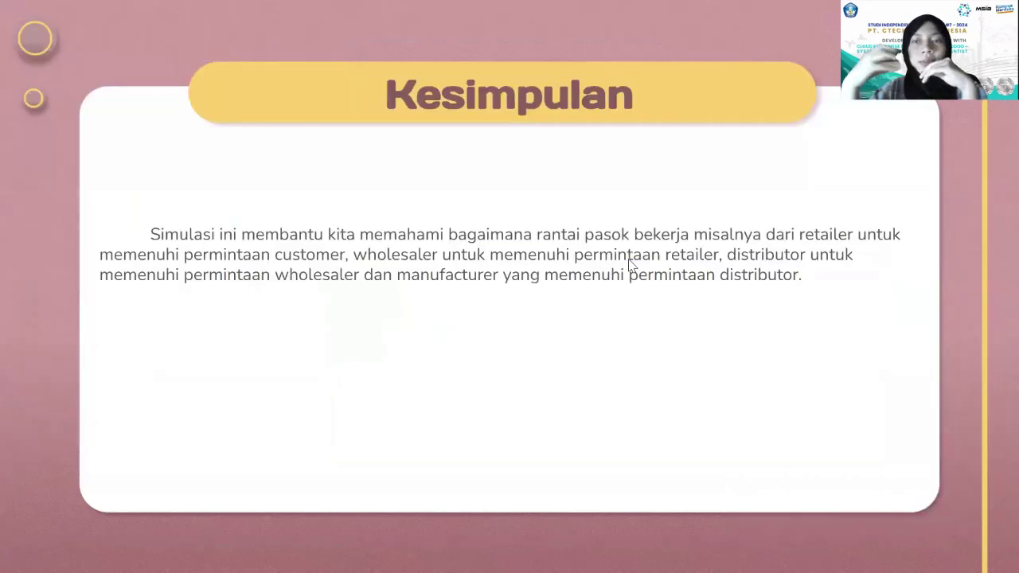